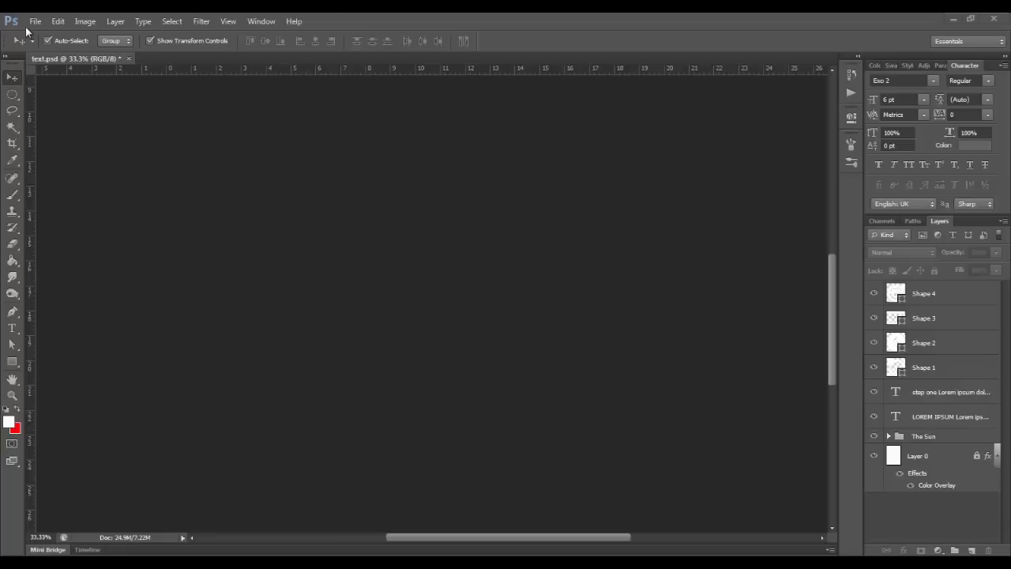
Step: Create a new white 29.7 × 29.7 cm document at 300 pixels/inch
{"action": "left_click", "coordinate": [35, 22]}
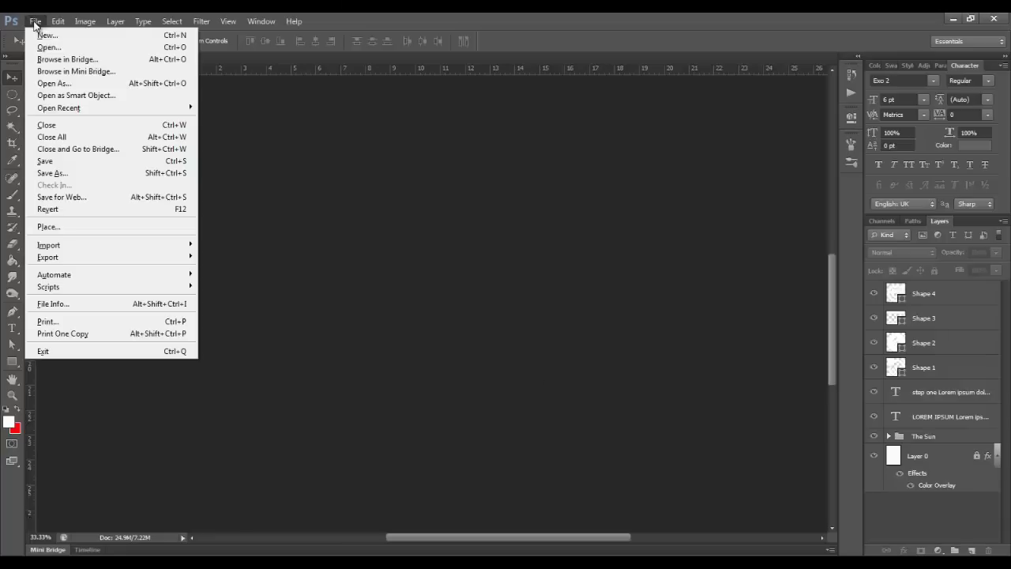
{"action": "left_click", "coordinate": [46, 36]}
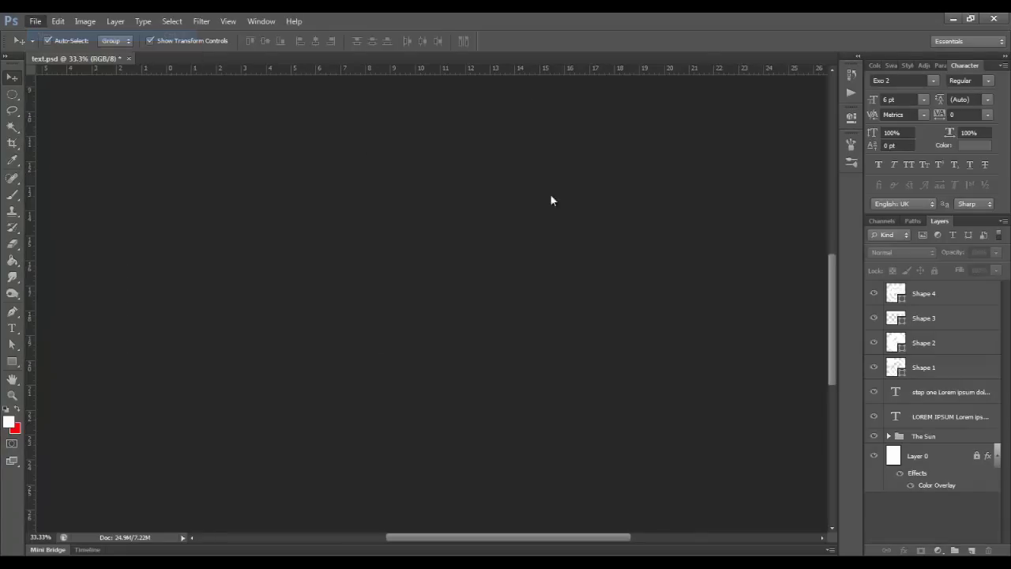
{"action": "key", "text": "Tab"}
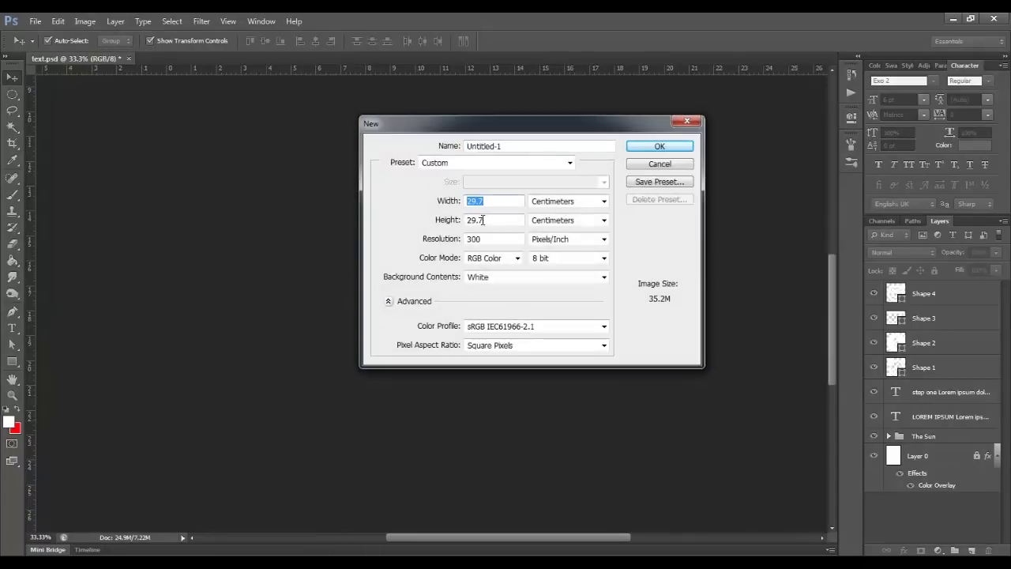
{"action": "key", "text": "Tab"}
{"action": "key", "text": "Tab"}
{"action": "left_click", "coordinate": [659, 147]}
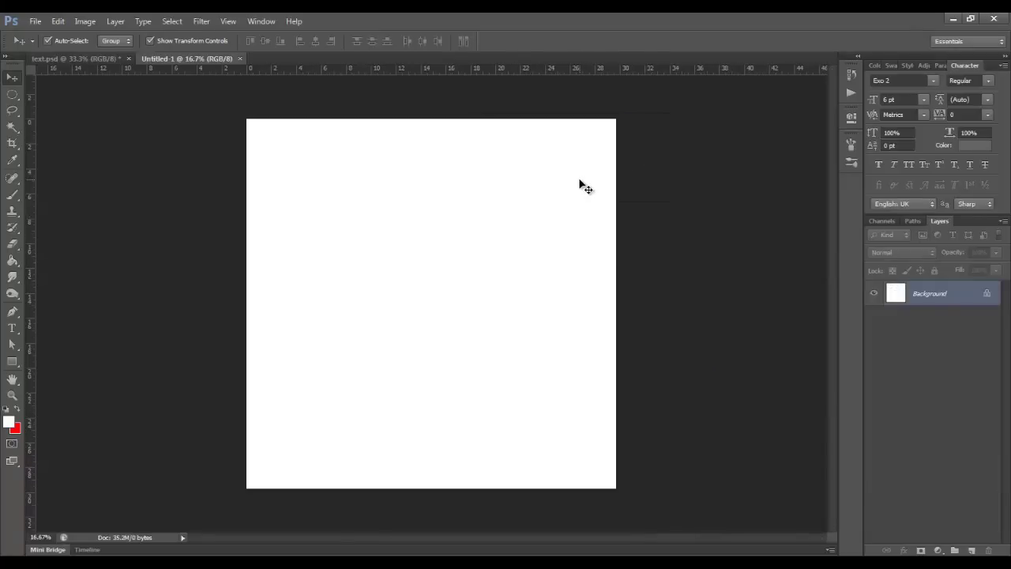
Step: Convert the Background to Layer 0 and give it an aaaaaa grey-to-white Gradient Overlay
{"action": "double_click", "coordinate": [979, 294]}
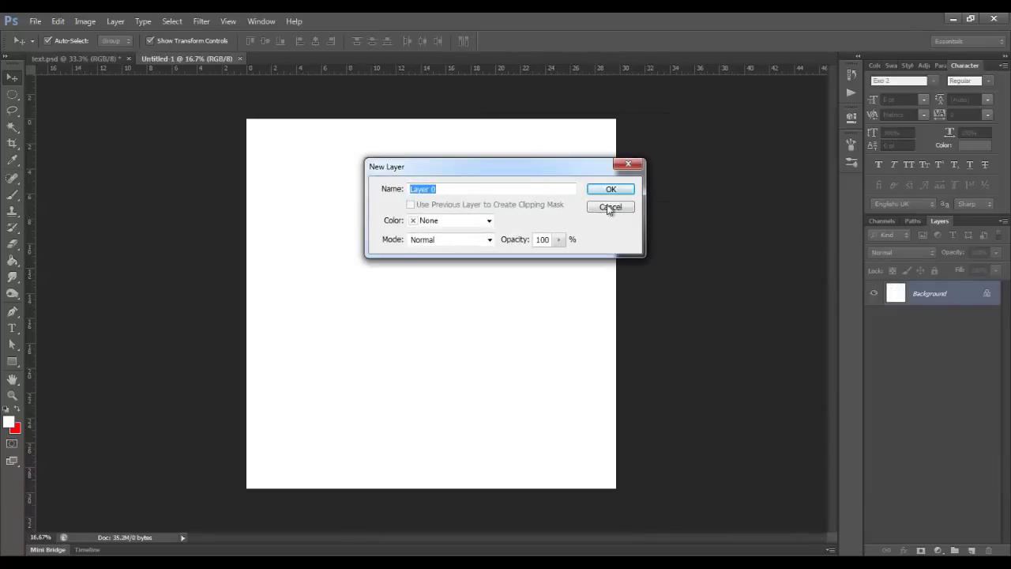
{"action": "left_click", "coordinate": [610, 190]}
{"action": "double_click", "coordinate": [970, 303]}
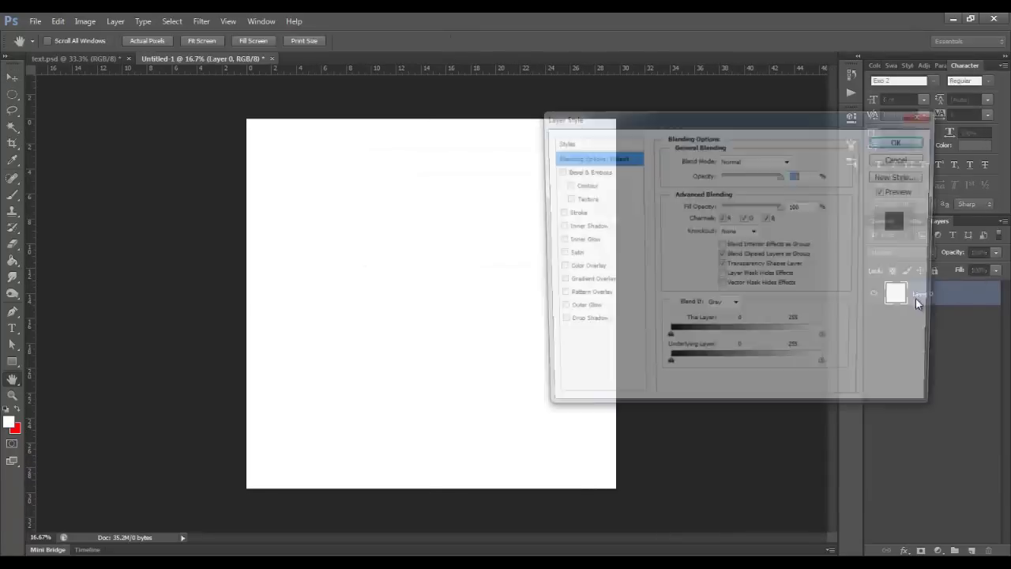
{"action": "left_click", "coordinate": [589, 282]}
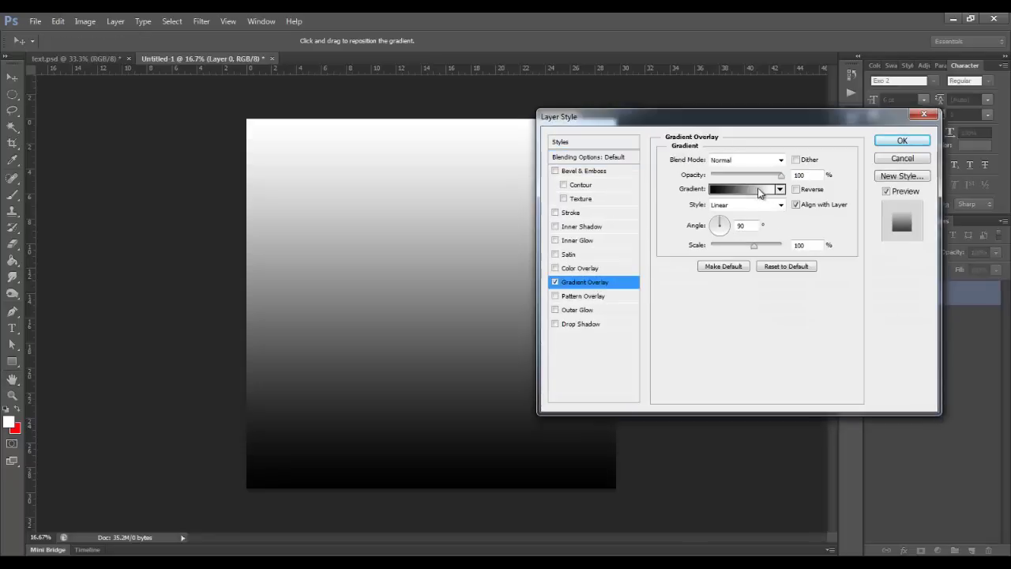
{"action": "left_click", "coordinate": [754, 190]}
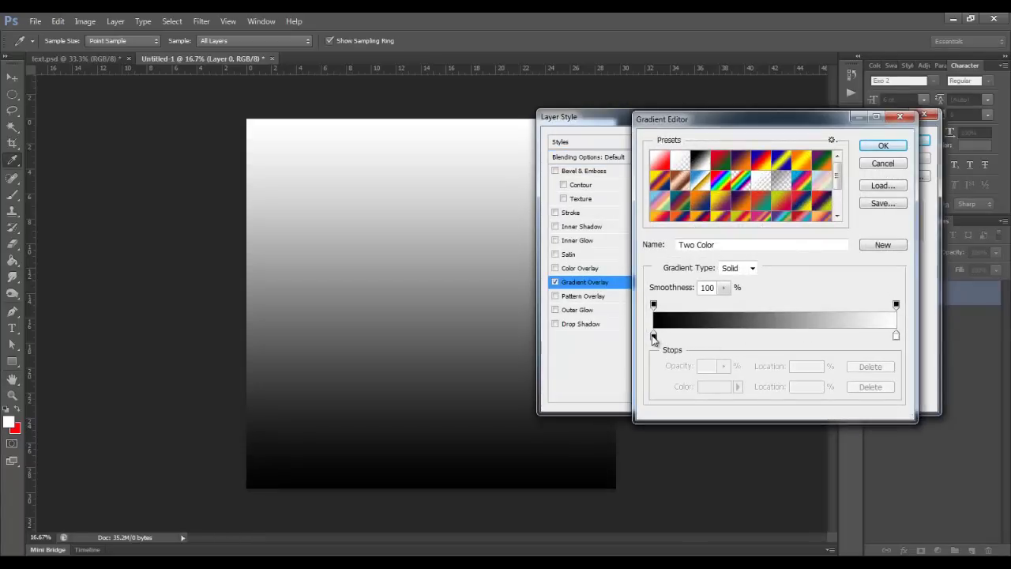
{"action": "left_click", "coordinate": [654, 337]}
{"action": "left_click", "coordinate": [716, 389]}
{"action": "left_click_drag", "start_coordinate": [697, 326], "coordinate": [583, 319]}
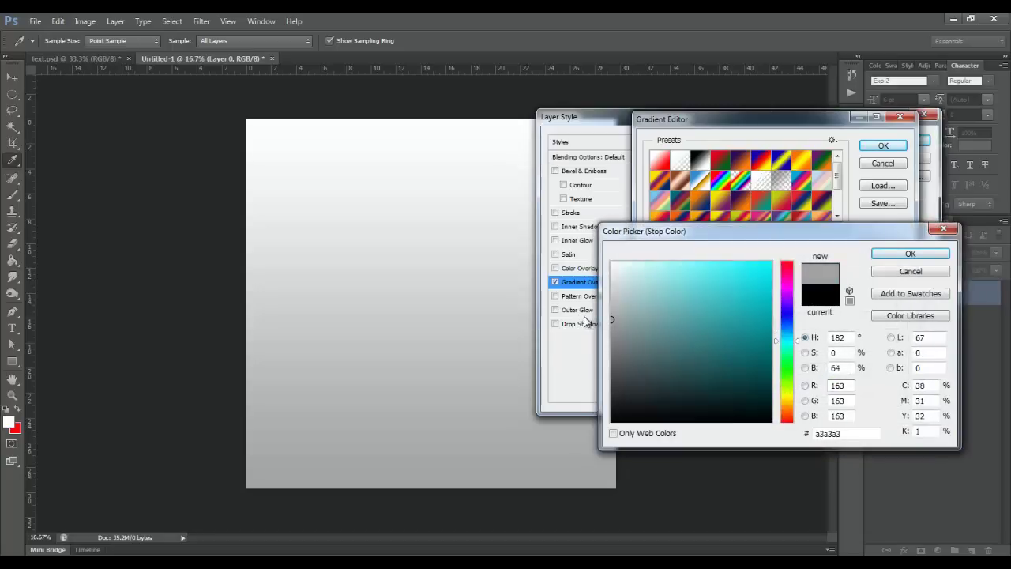
{"action": "left_click_drag", "start_coordinate": [610, 316], "coordinate": [602, 326]}
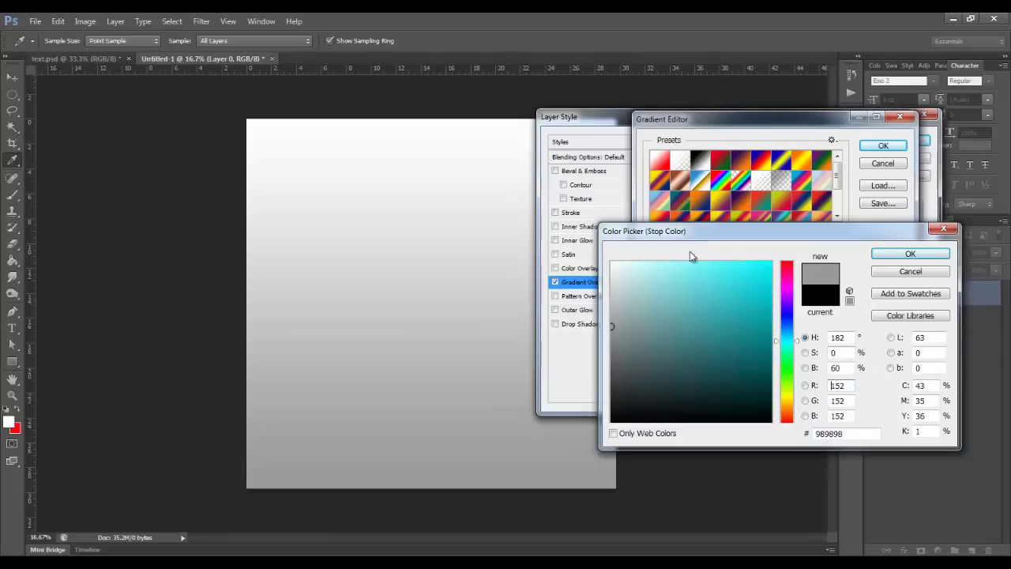
{"action": "left_click_drag", "start_coordinate": [614, 318], "coordinate": [600, 316]}
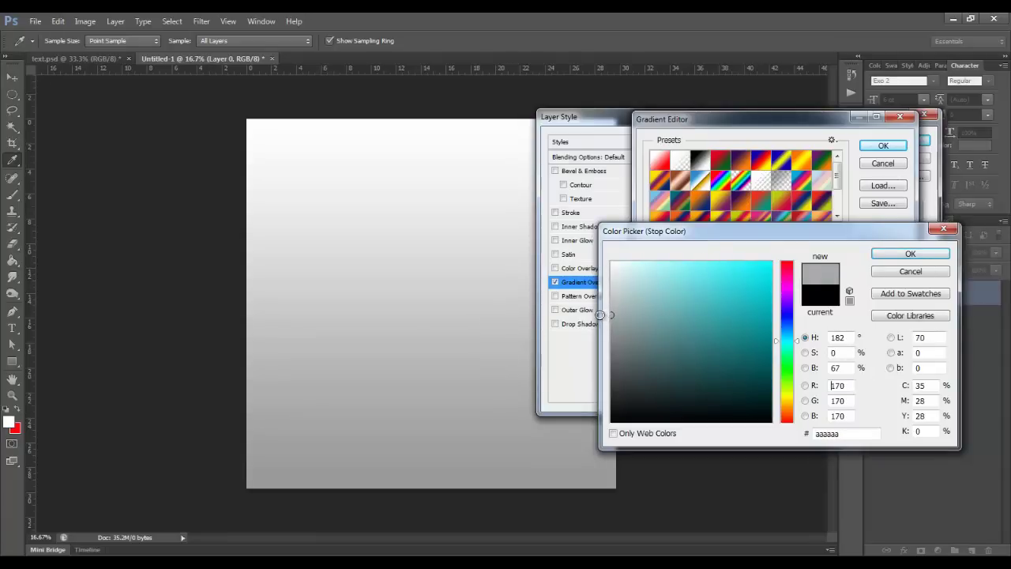
{"action": "left_click", "coordinate": [908, 254]}
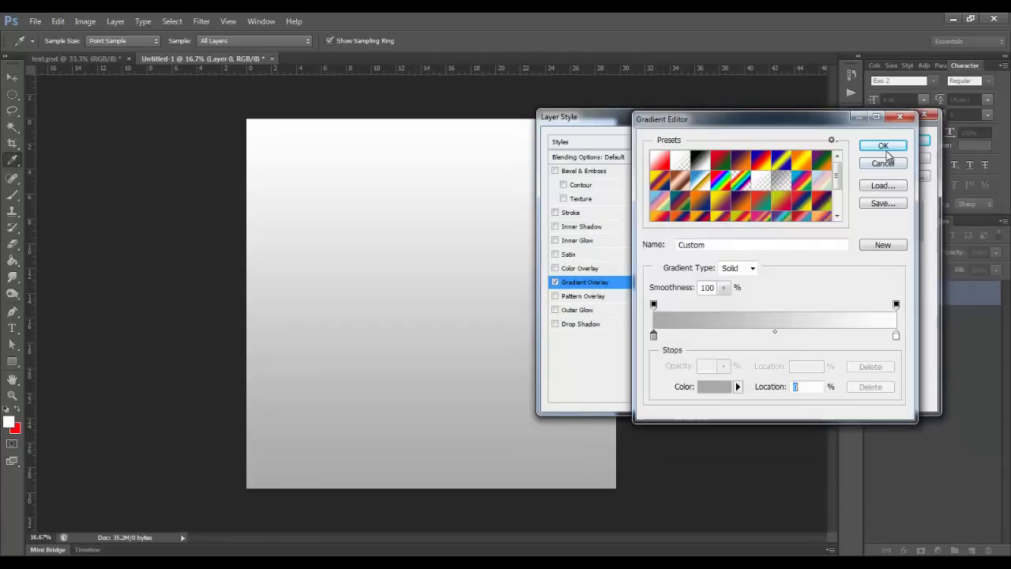
{"action": "left_click", "coordinate": [883, 147]}
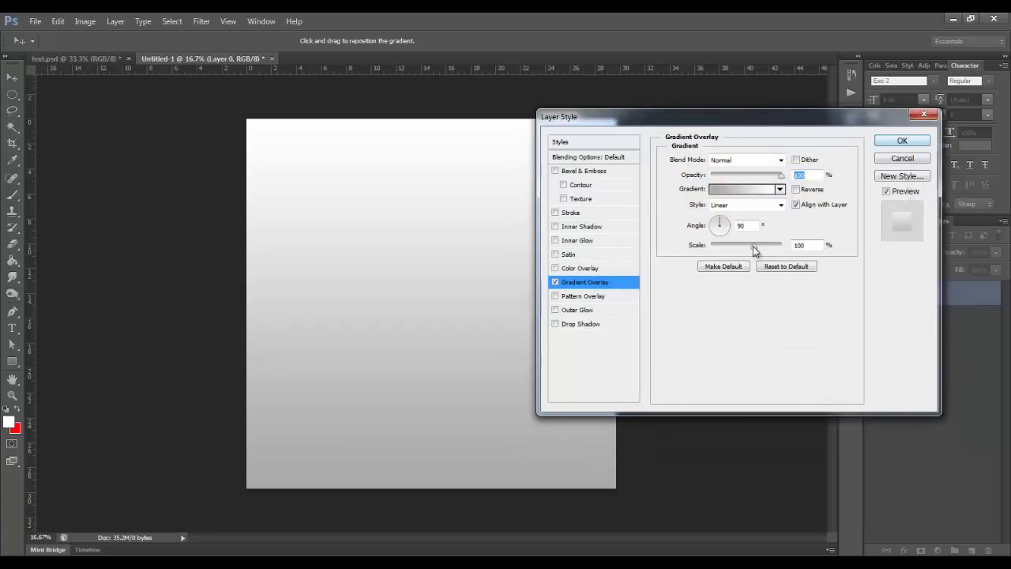
Step: Make the gradient reversed and radial, with 150% scale and 42% smoothness
{"action": "left_click", "coordinate": [797, 190]}
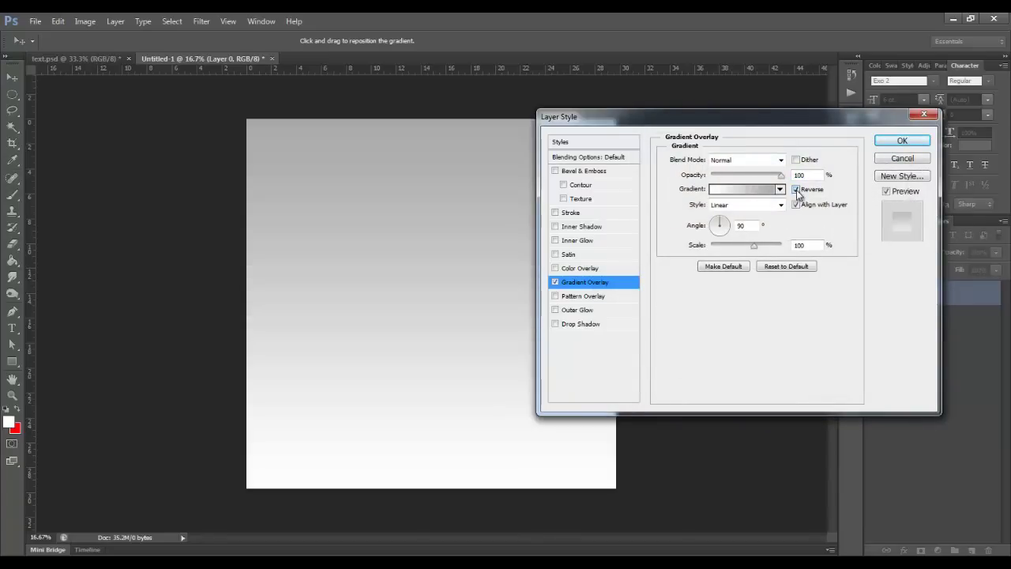
{"action": "left_click", "coordinate": [770, 205]}
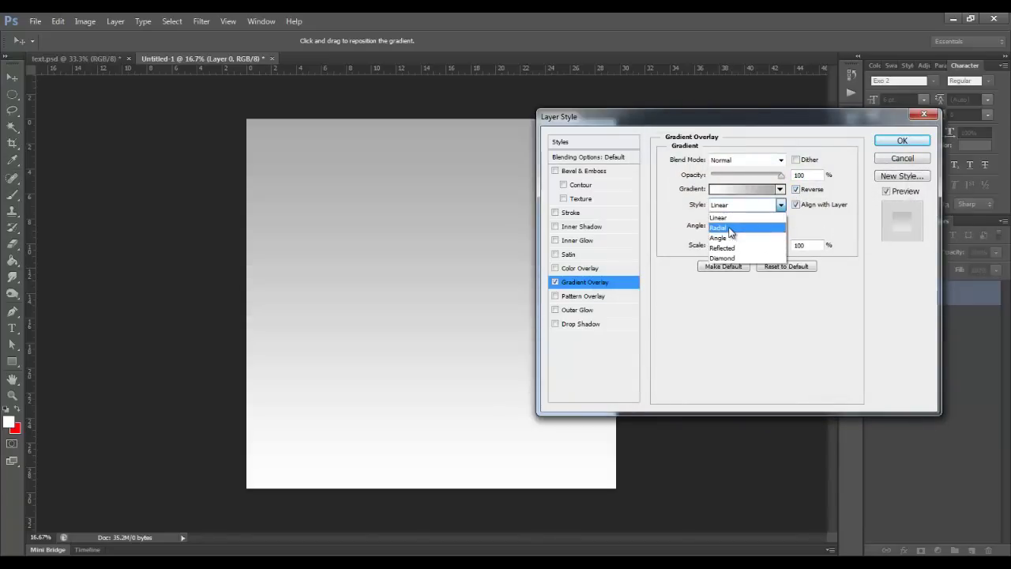
{"action": "left_click", "coordinate": [731, 228]}
{"action": "left_click_drag", "start_coordinate": [756, 245], "coordinate": [818, 247]}
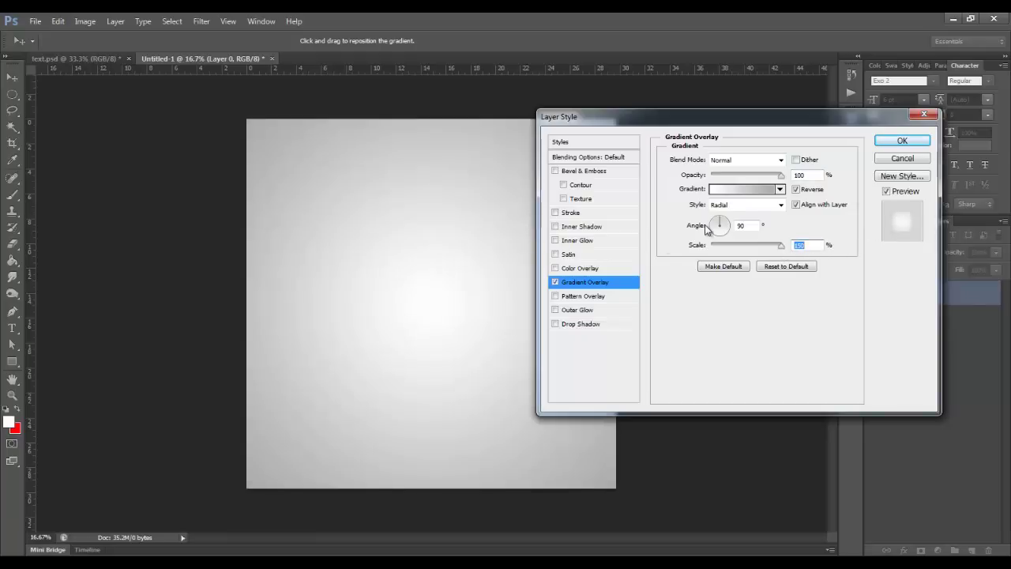
{"action": "left_click_drag", "start_coordinate": [720, 225], "coordinate": [733, 231]}
{"action": "double_click", "coordinate": [740, 226]}
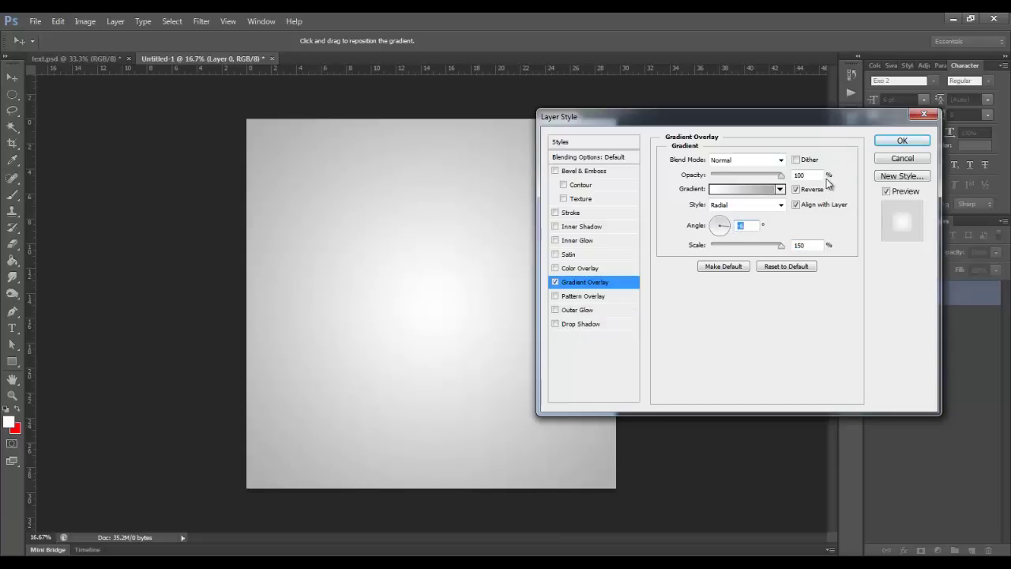
{"action": "left_click", "coordinate": [758, 191]}
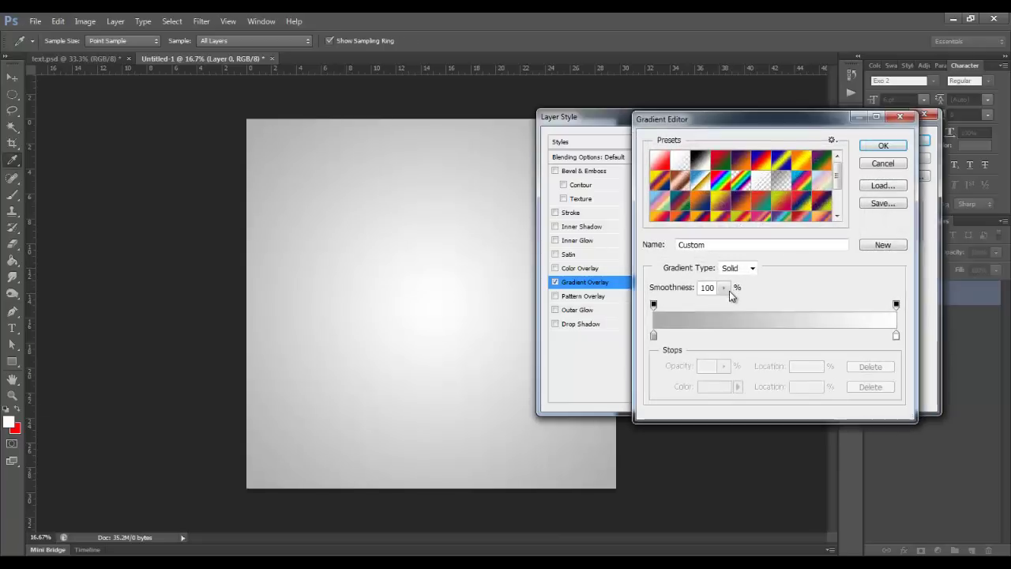
{"action": "mouse_move", "coordinate": [727, 288]}
{"action": "left_mouse_down"}
{"action": "mouse_move", "coordinate": [699, 311]}
{"action": "mouse_move", "coordinate": [660, 309]}
{"action": "mouse_move", "coordinate": [690, 303]}
{"action": "left_mouse_up"}
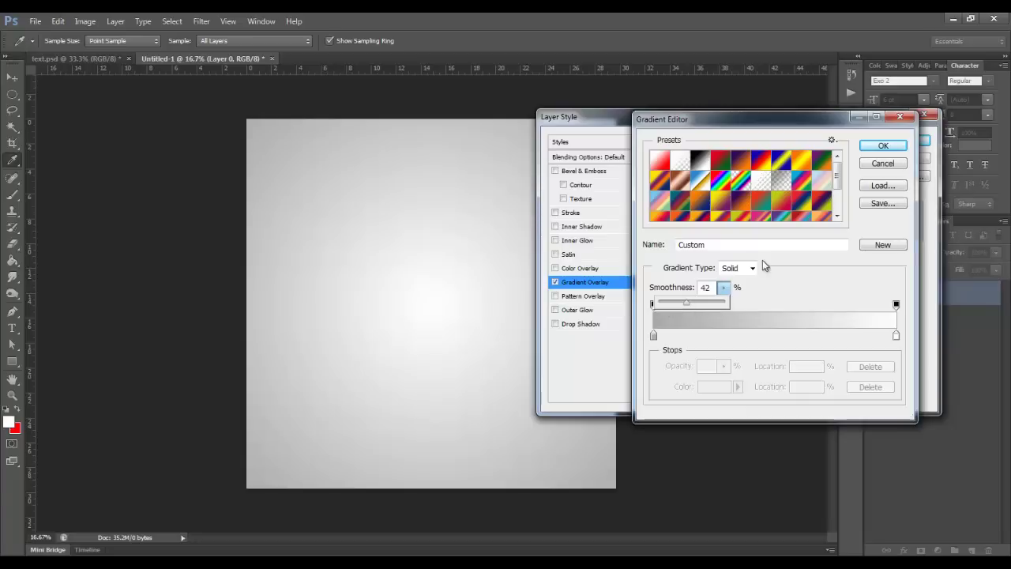
{"action": "left_click", "coordinate": [884, 147]}
{"action": "left_click", "coordinate": [930, 119]}
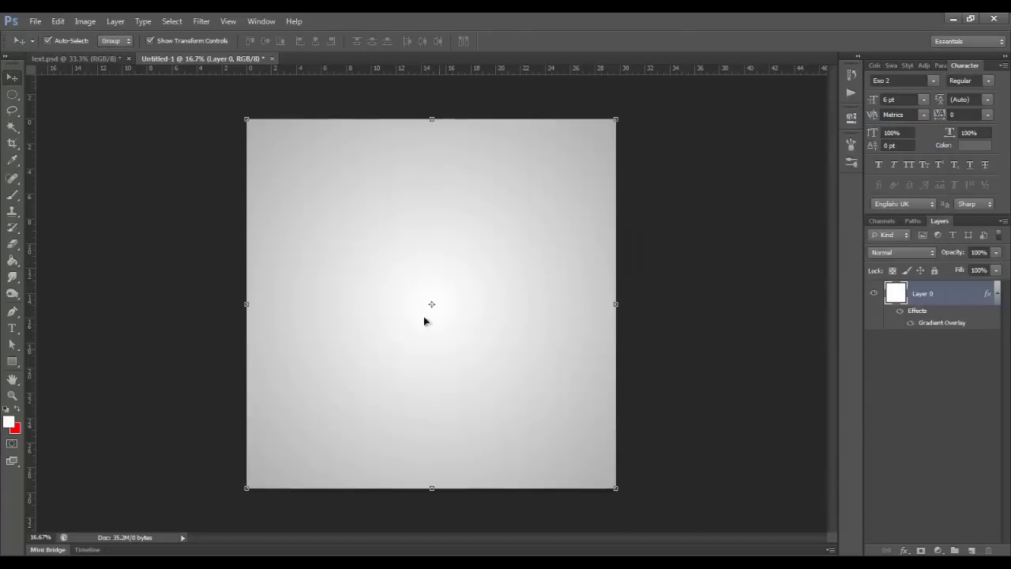
Step: Lock Layer 0 and draw a narrow full-height white strip with no outline
{"action": "left_click", "coordinate": [997, 293]}
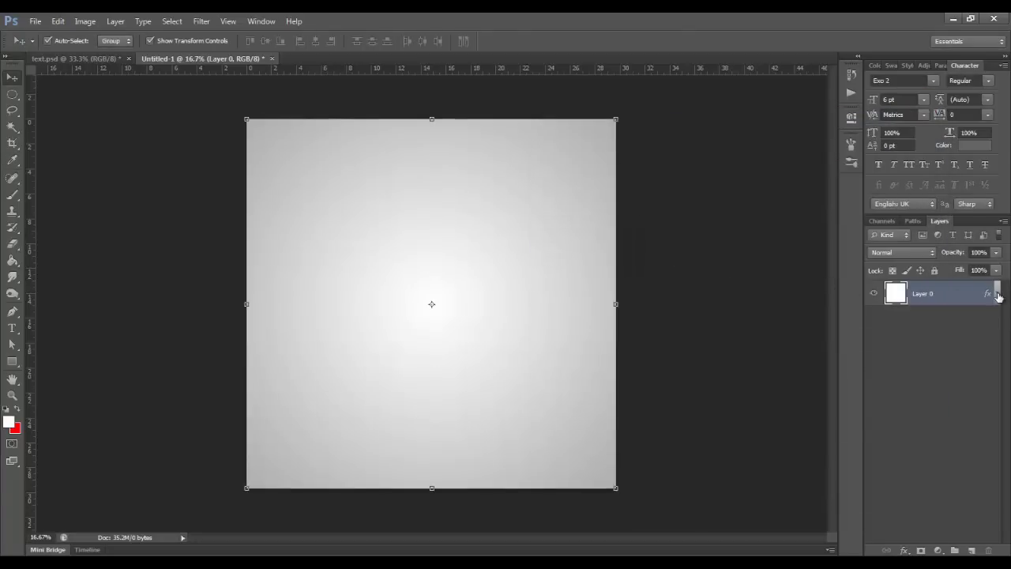
{"action": "left_click", "coordinate": [934, 271]}
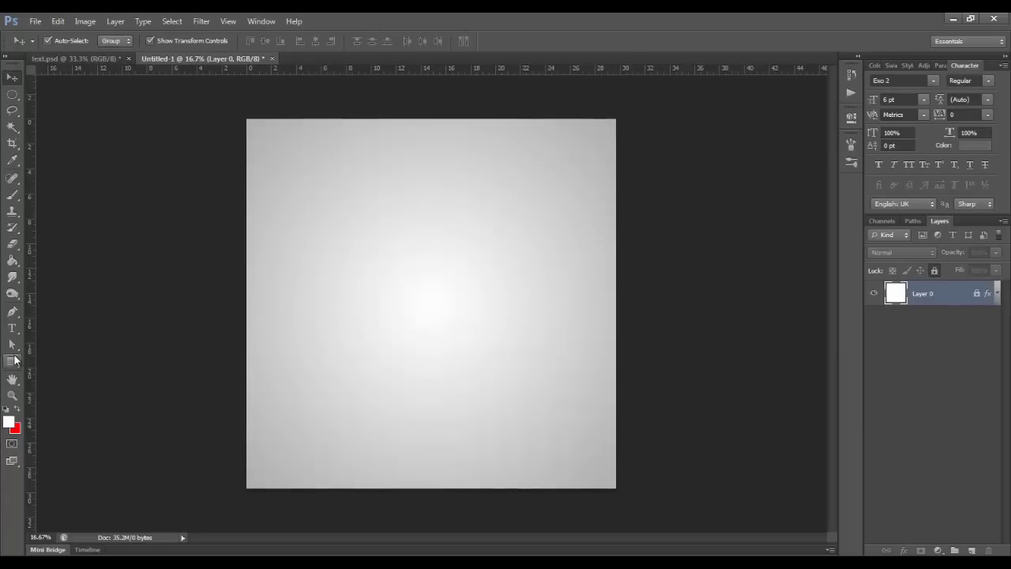
{"action": "left_click", "coordinate": [12, 361]}
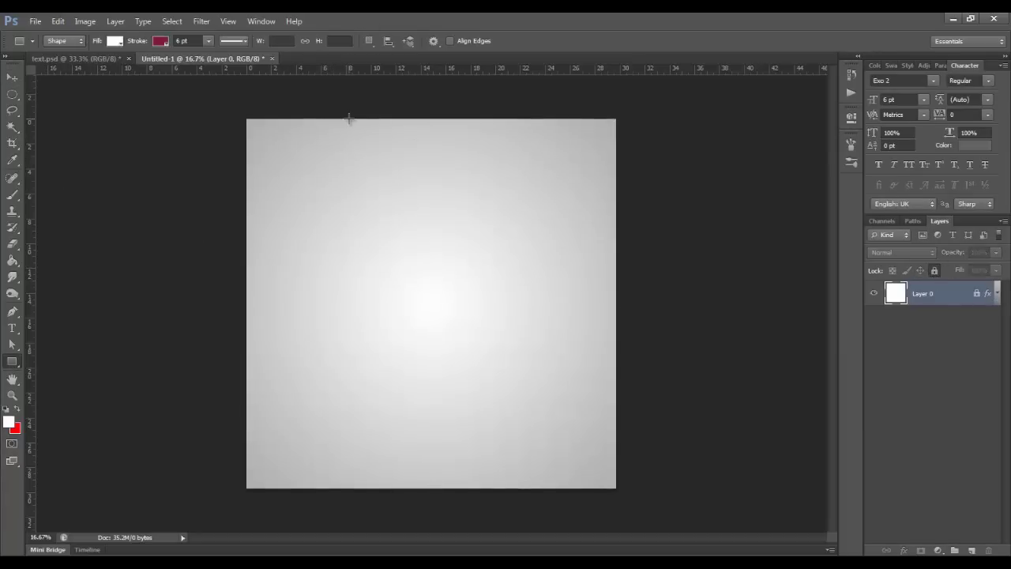
{"action": "left_click_drag", "start_coordinate": [348, 119], "coordinate": [398, 487]}
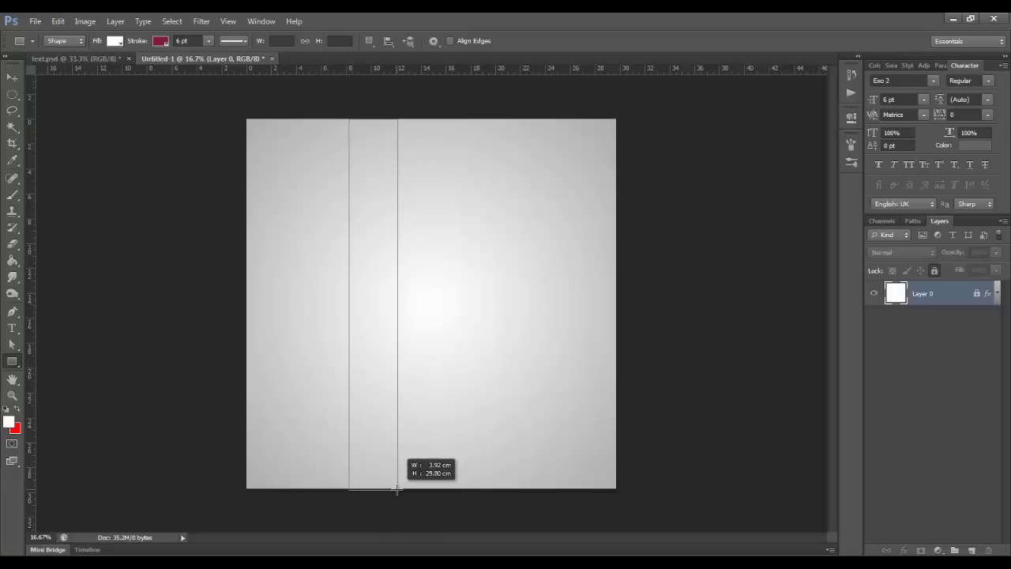
{"action": "left_click_drag", "start_coordinate": [397, 487], "coordinate": [400, 487]}
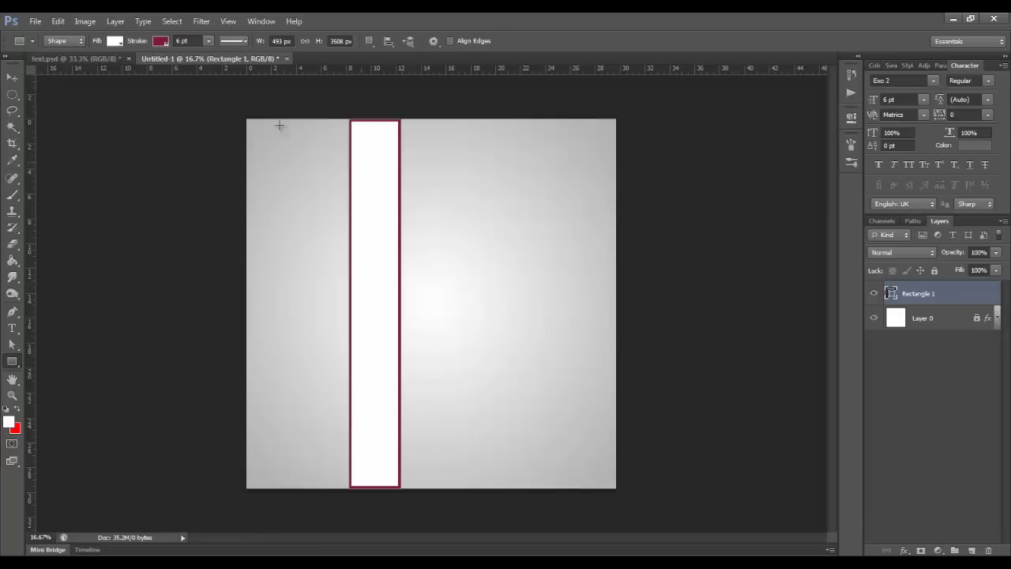
{"action": "left_click", "coordinate": [160, 41]}
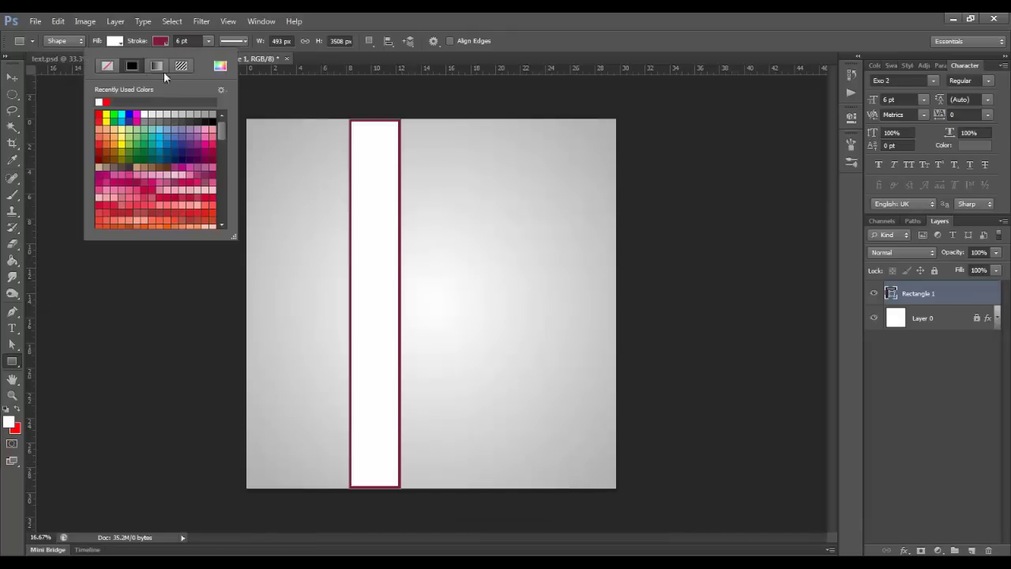
{"action": "left_click", "coordinate": [107, 66]}
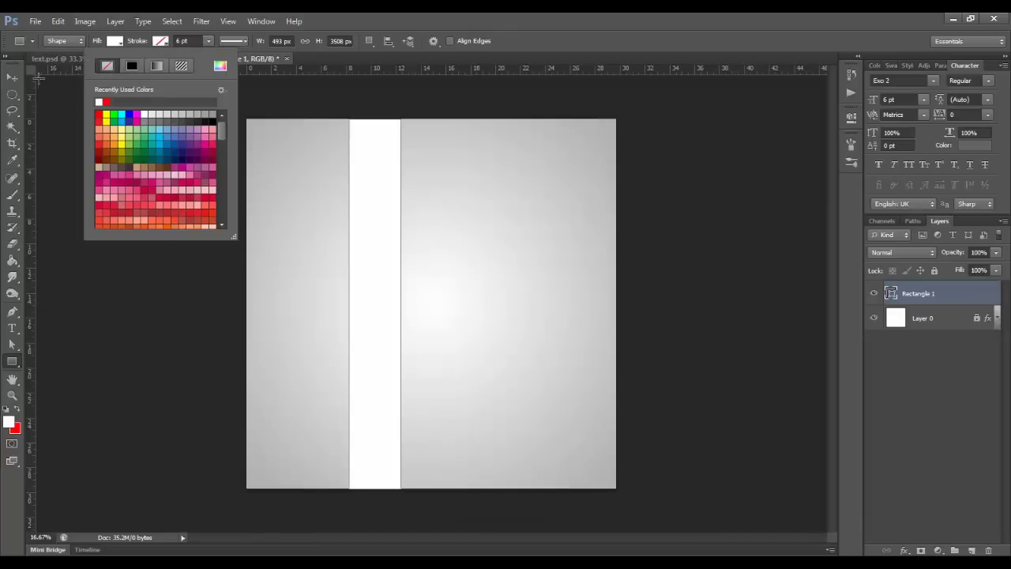
Step: Widen the white strip slightly to the right and lock its layer
{"action": "left_click", "coordinate": [14, 79]}
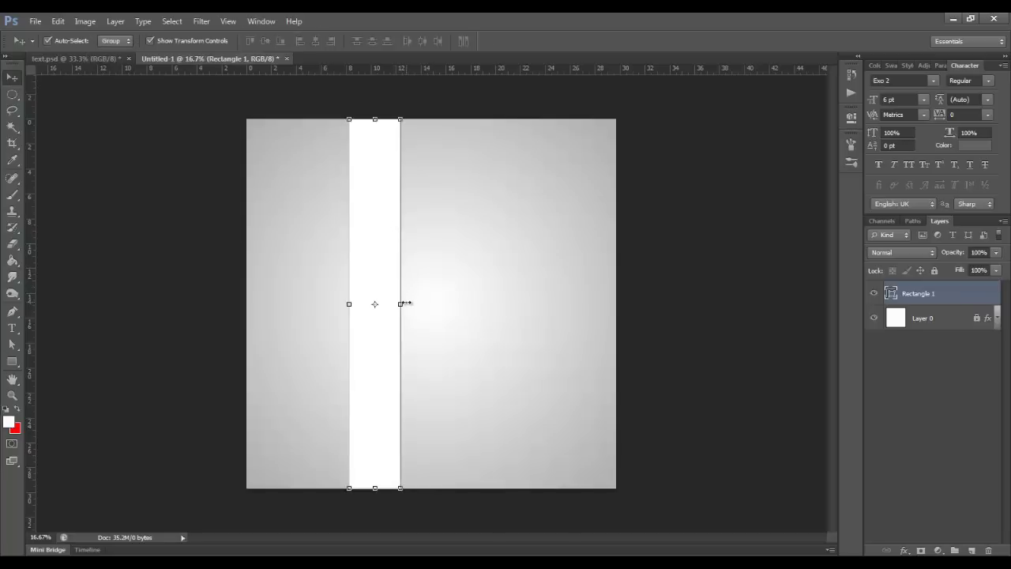
{"action": "left_click_drag", "start_coordinate": [401, 303], "coordinate": [405, 304]}
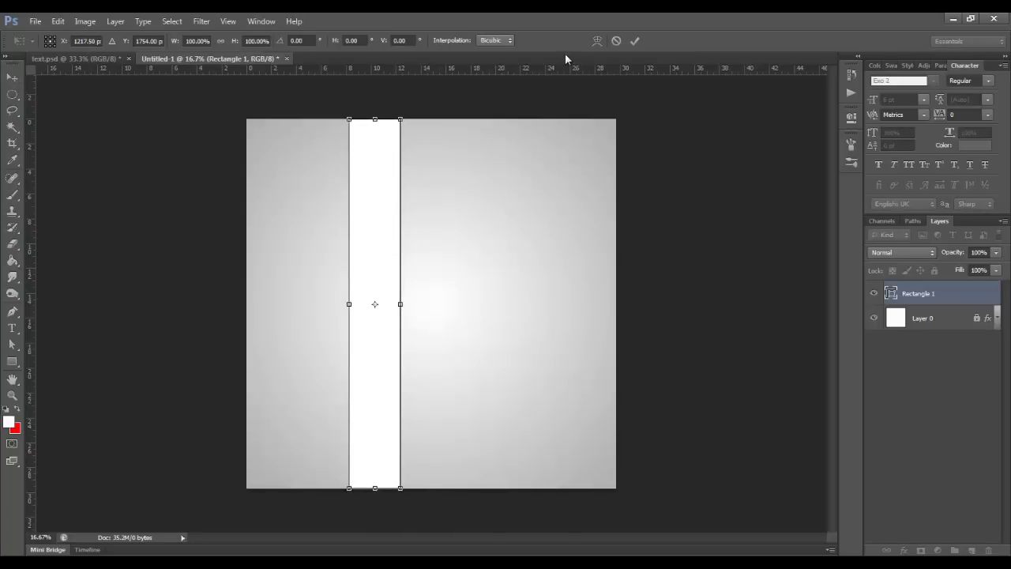
{"action": "left_click", "coordinate": [634, 42]}
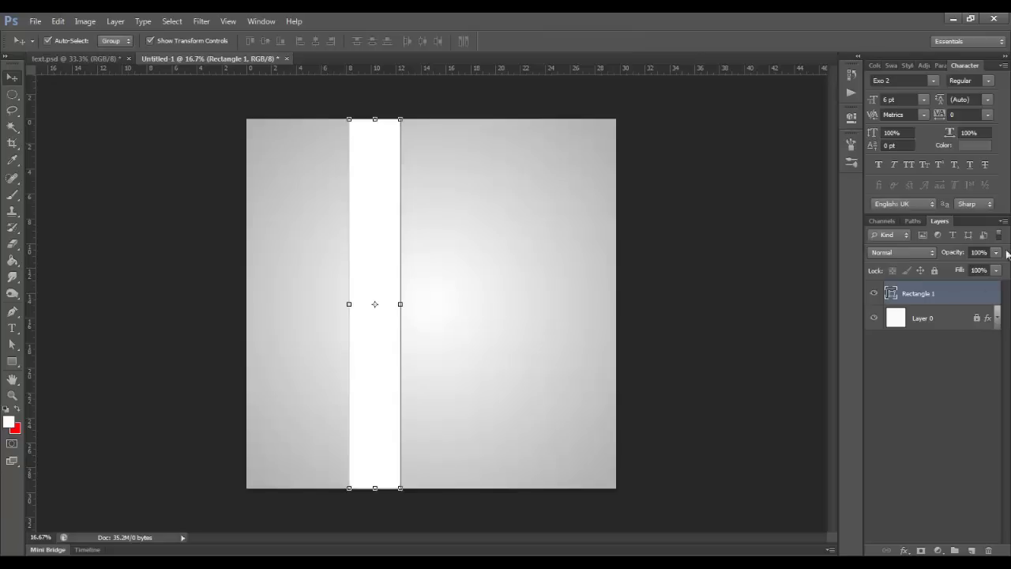
{"action": "left_click", "coordinate": [935, 270]}
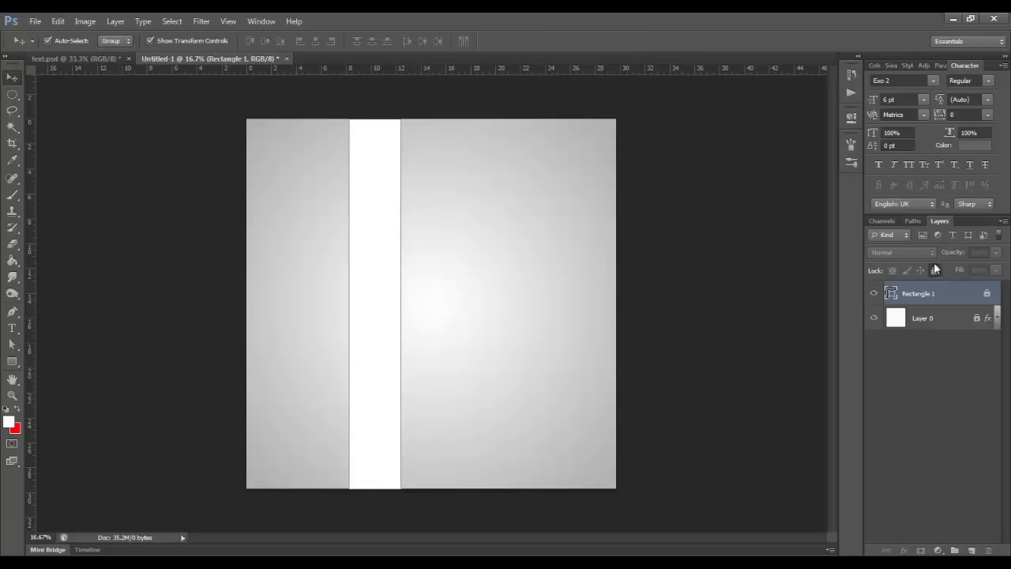
Step: Draw a white 691 × 595 px rectangle left of the strip near the top
{"action": "left_click", "coordinate": [10, 422]}
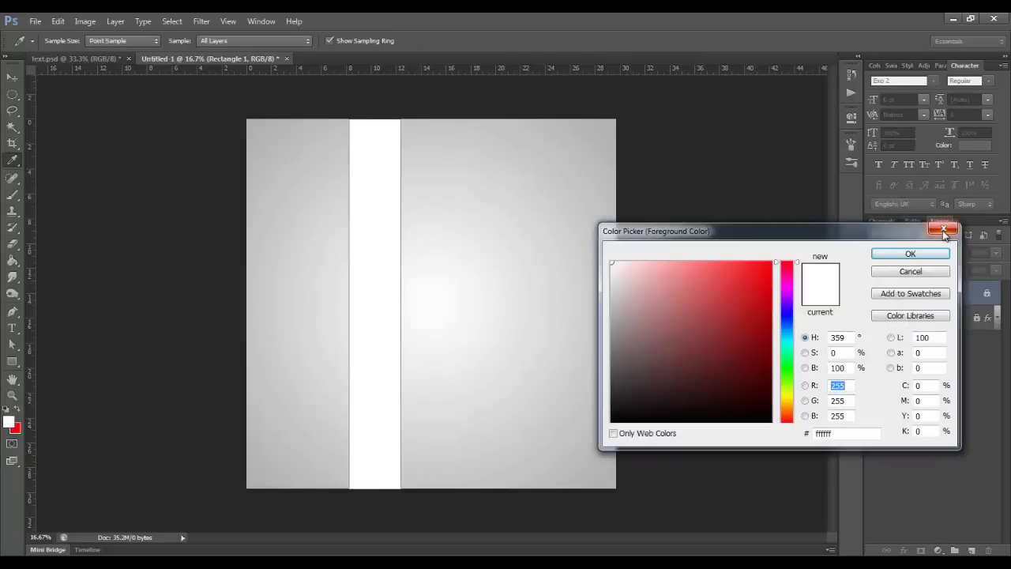
{"action": "left_click", "coordinate": [944, 228]}
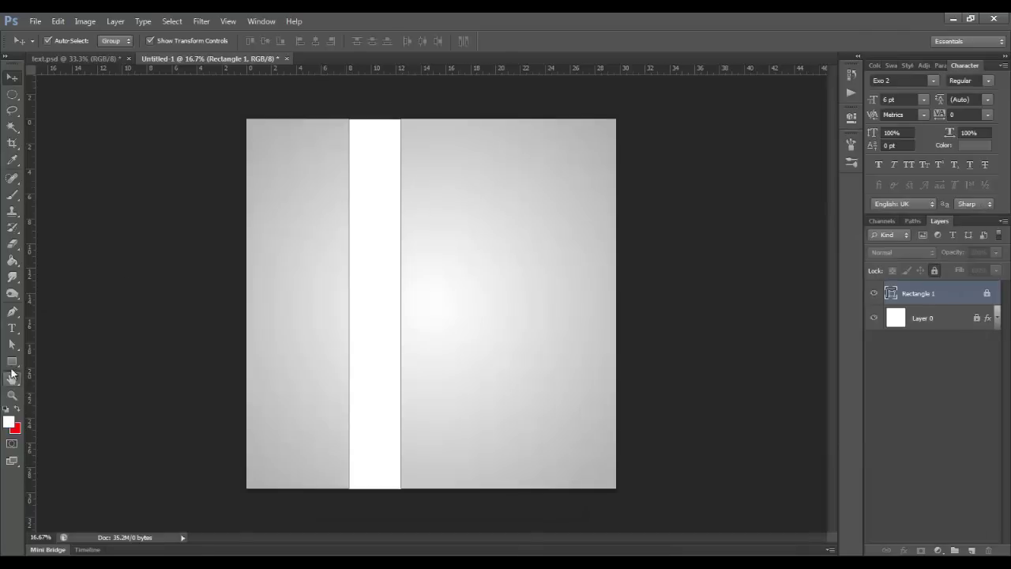
{"action": "left_click", "coordinate": [12, 361]}
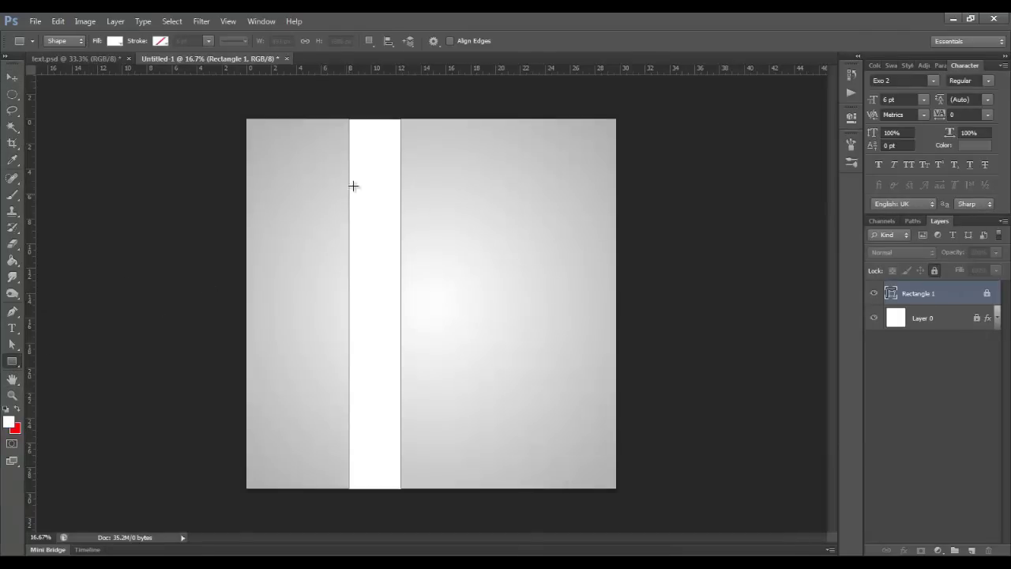
{"action": "left_click_drag", "start_coordinate": [277, 171], "coordinate": [347, 235]}
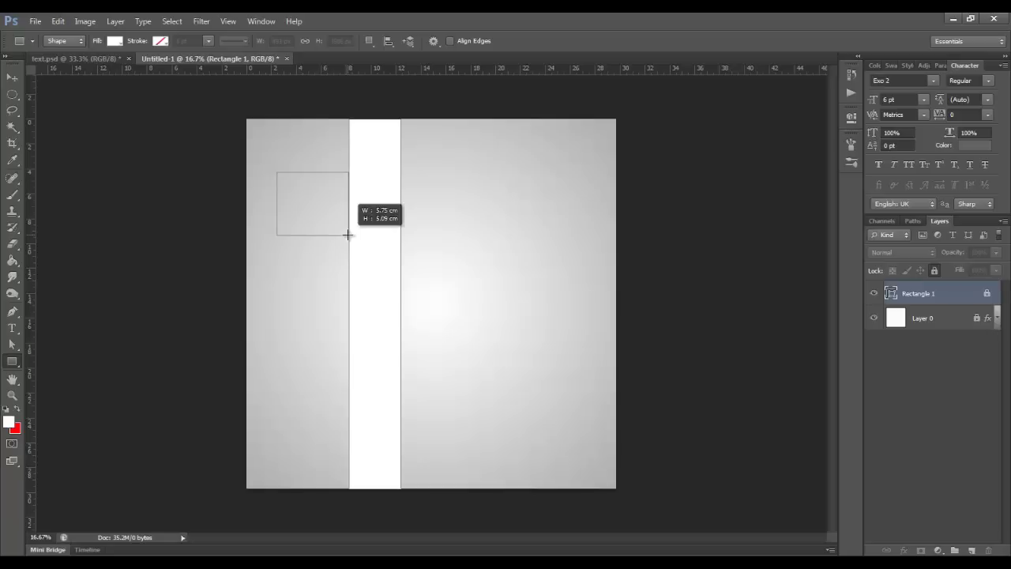
{"action": "left_click_drag", "start_coordinate": [348, 235], "coordinate": [350, 234]}
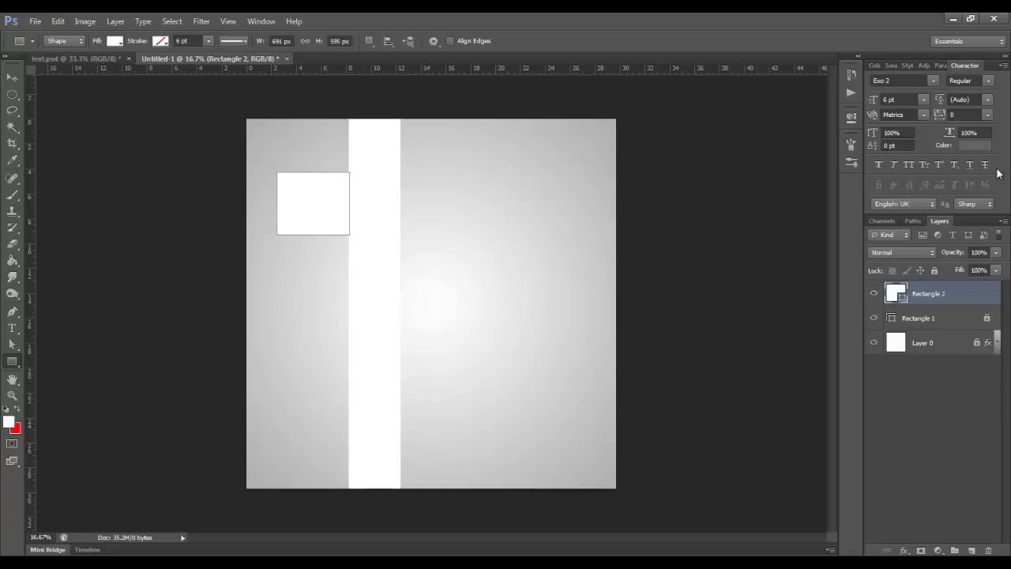
Step: Add a Gradient Overlay at -180° with its left stop set to teal 0097a7
{"action": "double_click", "coordinate": [966, 296]}
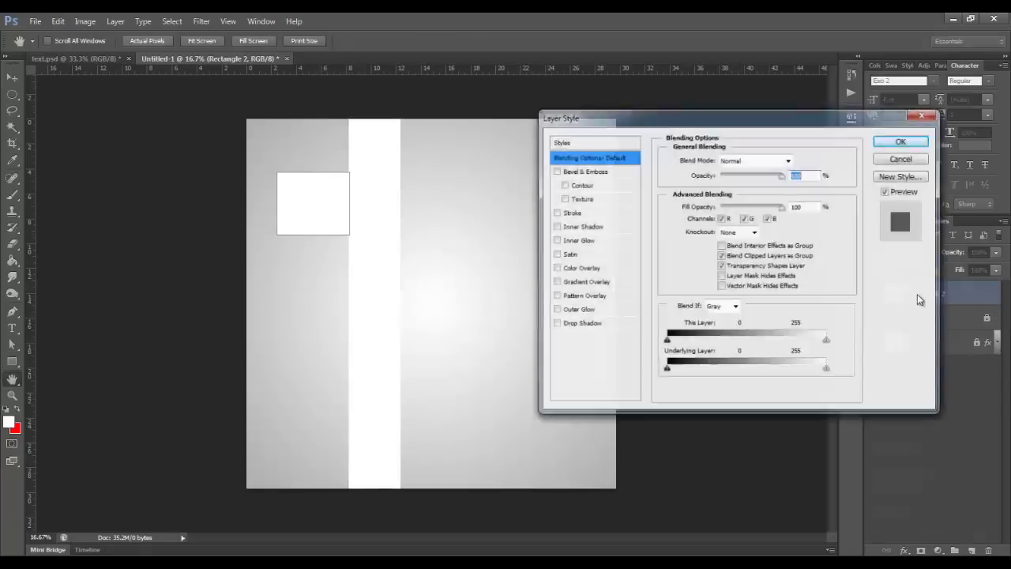
{"action": "left_click", "coordinate": [602, 286]}
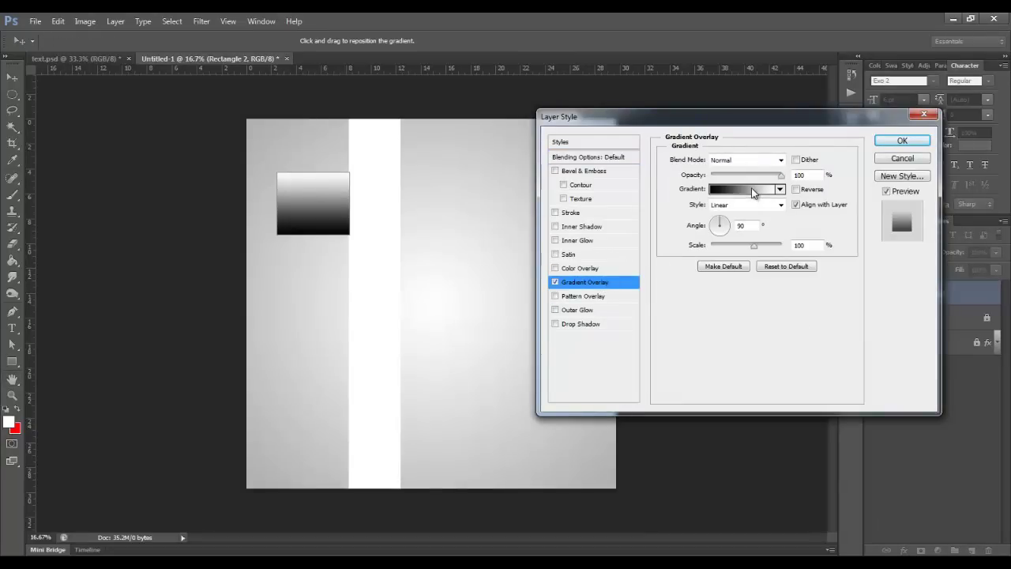
{"action": "left_click_drag", "start_coordinate": [720, 224], "coordinate": [678, 234]}
{"action": "left_click", "coordinate": [737, 190]}
{"action": "left_click", "coordinate": [653, 337]}
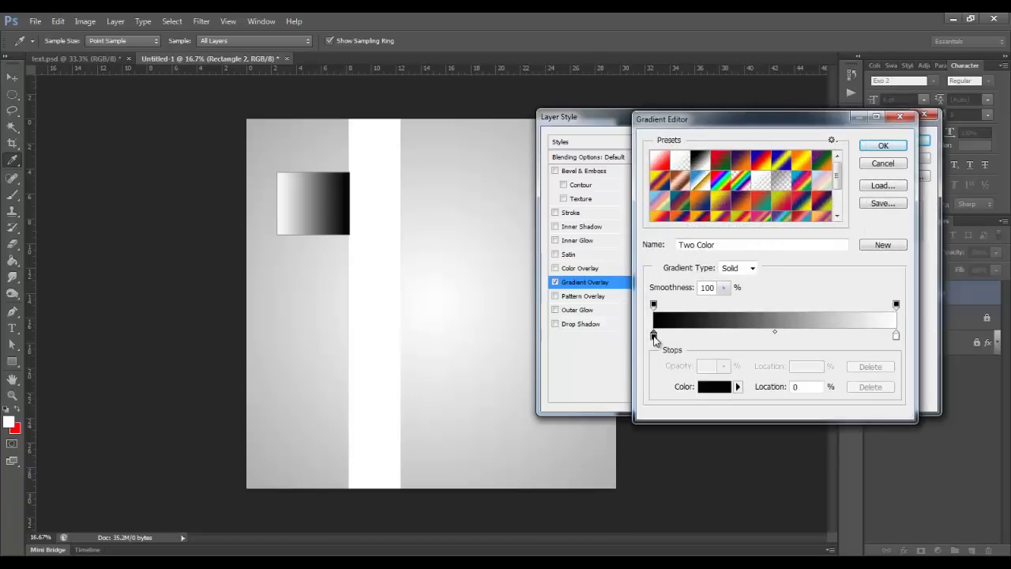
{"action": "left_click", "coordinate": [714, 387]}
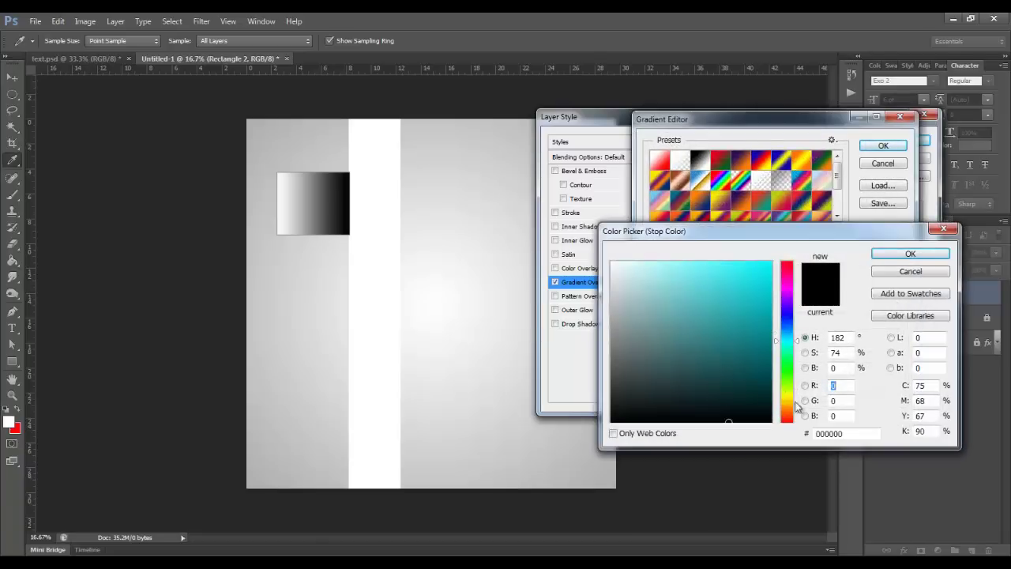
{"action": "left_click", "coordinate": [855, 432]}
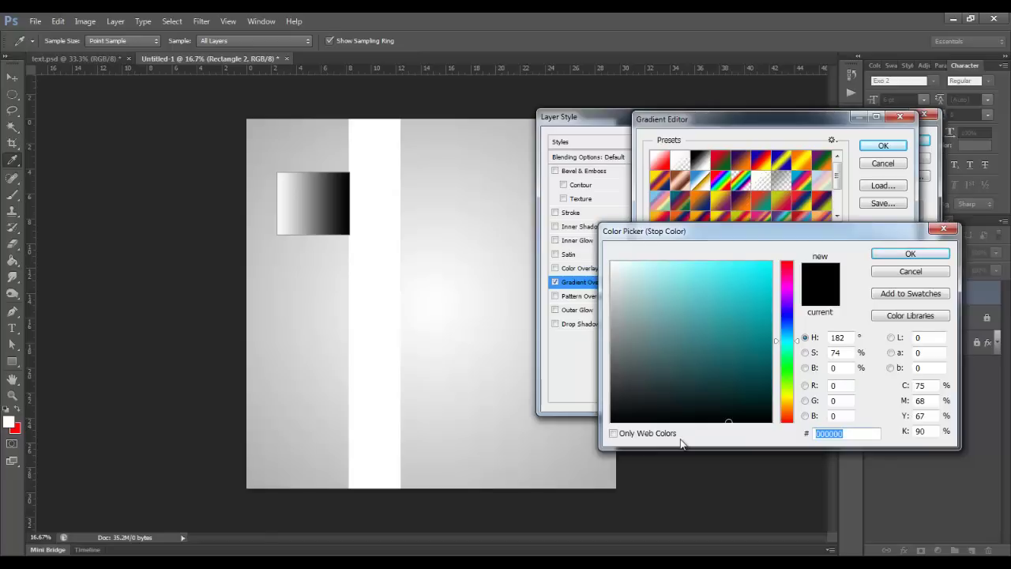
{"action": "type", "text": "00"}
{"action": "type", "text": "9"}
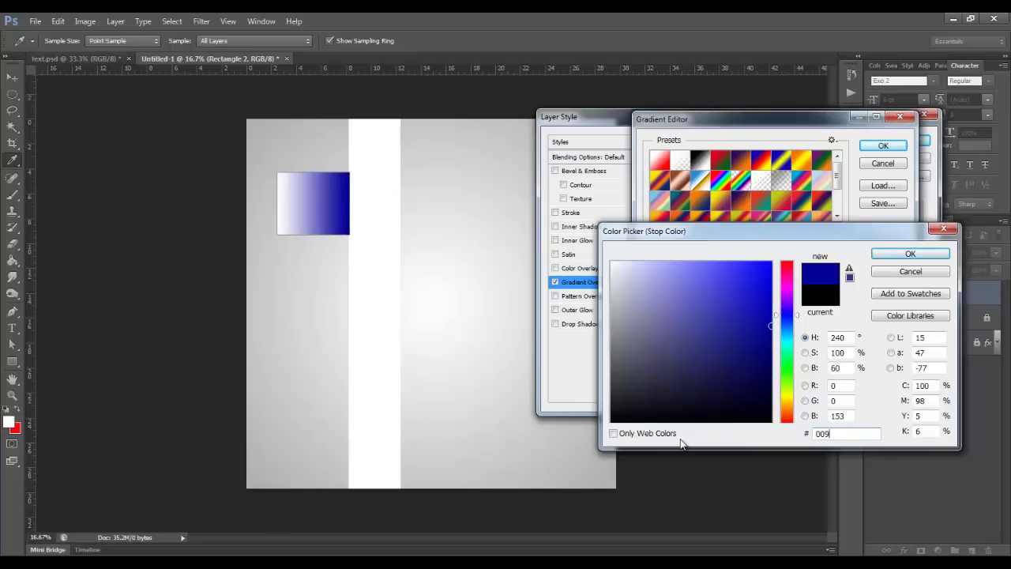
{"action": "type", "text": "7a7"}
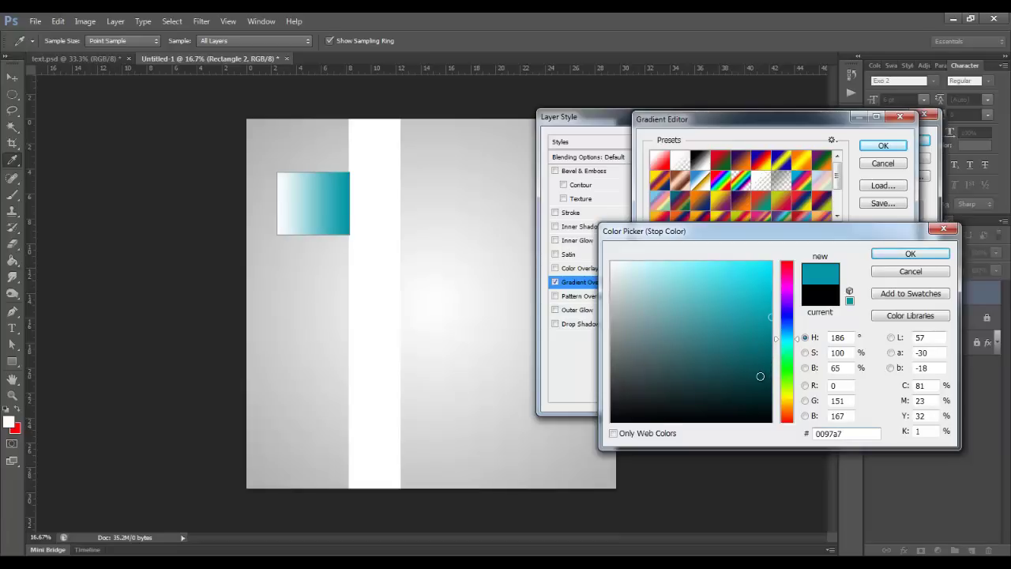
{"action": "left_click_drag", "start_coordinate": [760, 376], "coordinate": [777, 385]}
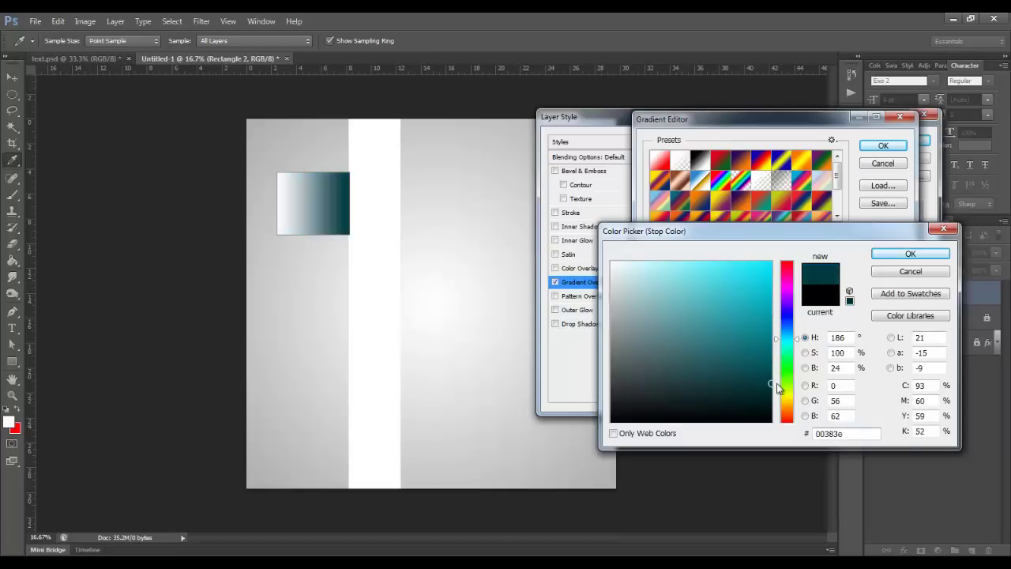
{"action": "left_click_drag", "start_coordinate": [777, 387], "coordinate": [785, 372]}
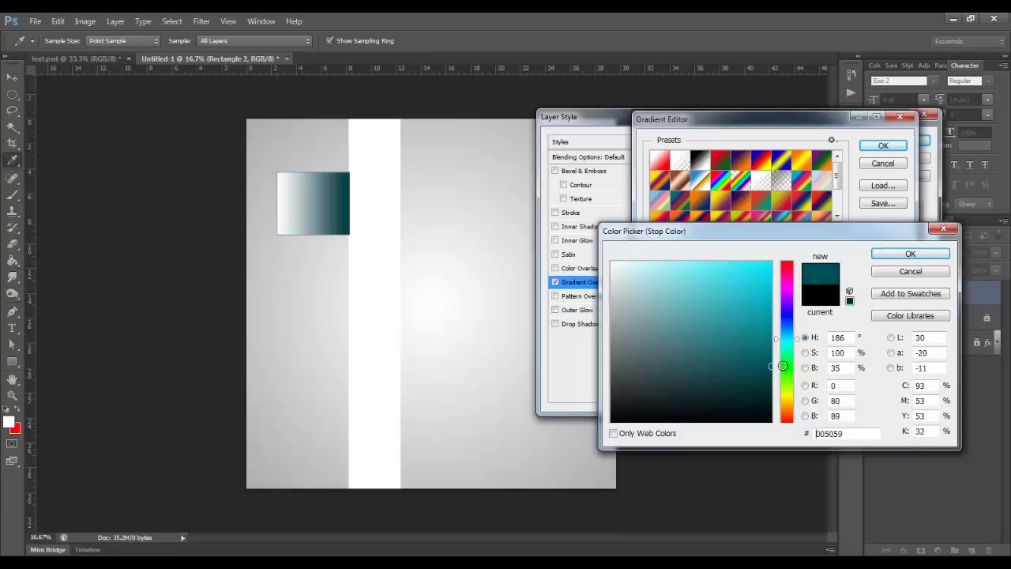
{"action": "left_click", "coordinate": [784, 352]}
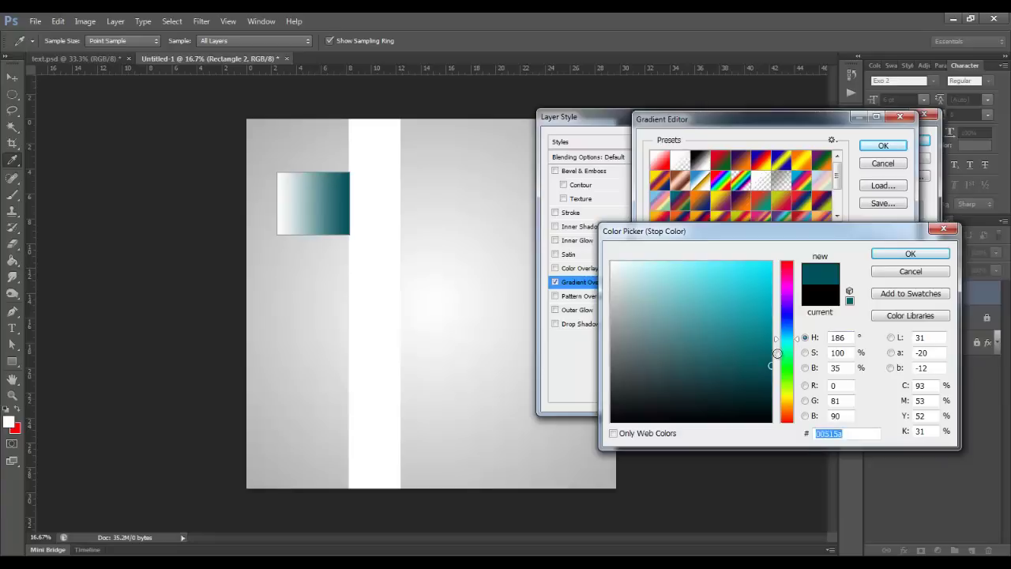
{"action": "left_click_drag", "start_coordinate": [784, 352], "coordinate": [784, 351]}
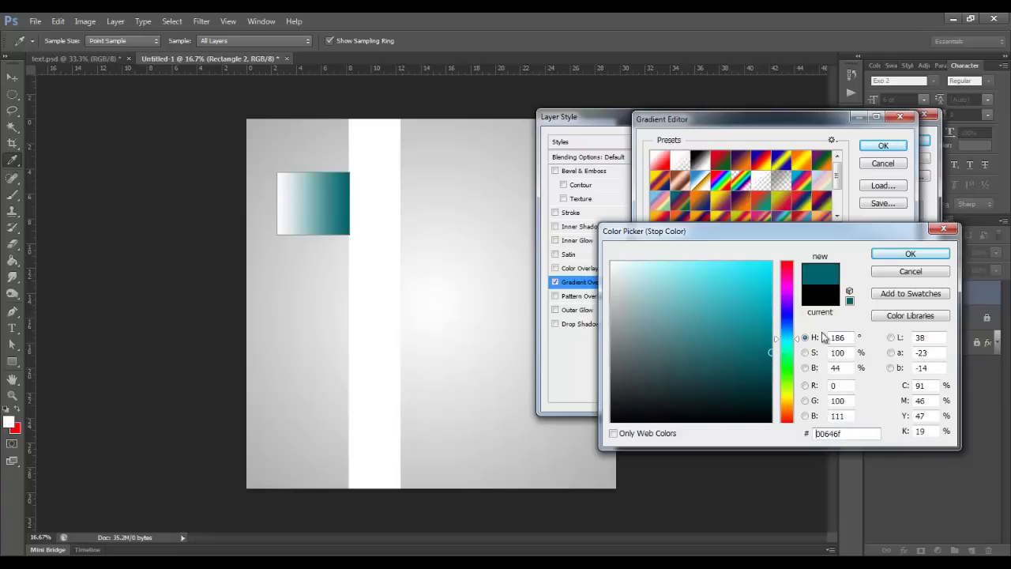
{"action": "left_click", "coordinate": [911, 253]}
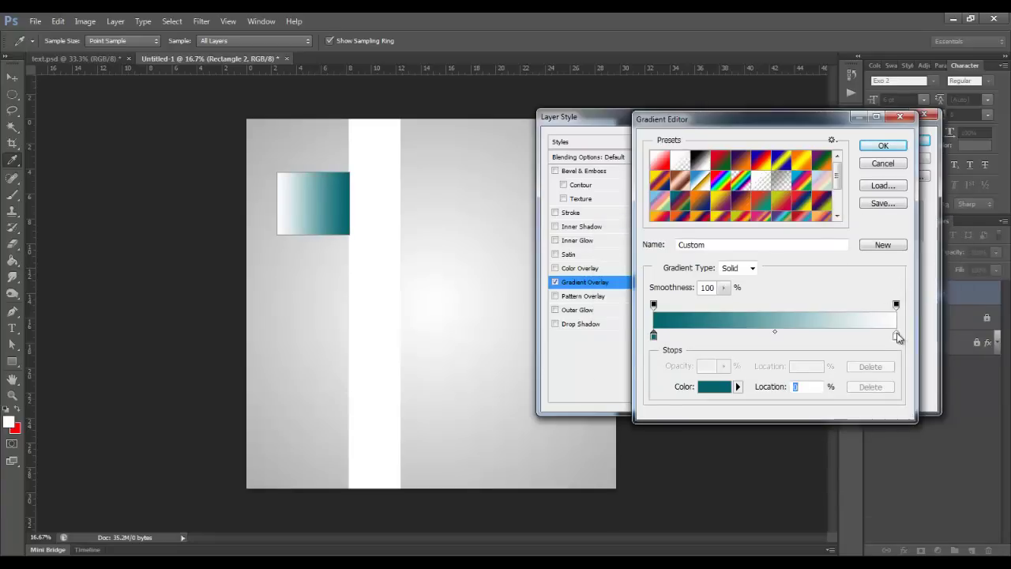
Step: Set the right gradient stop to teal 0097a7 and apply the overlay
{"action": "left_click", "coordinate": [896, 336]}
{"action": "left_click", "coordinate": [714, 386]}
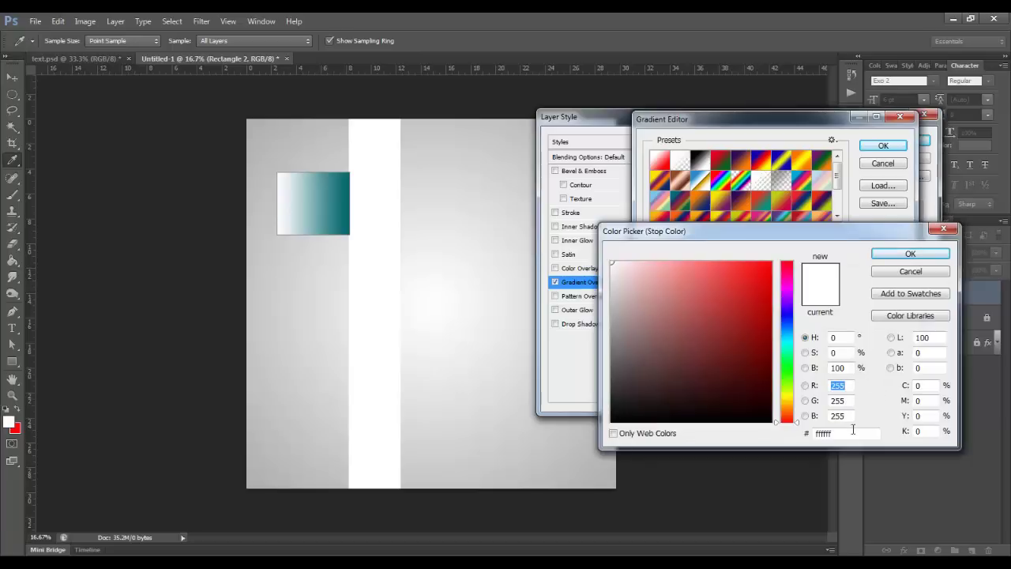
{"action": "left_click", "coordinate": [853, 432]}
{"action": "type", "text": "00"}
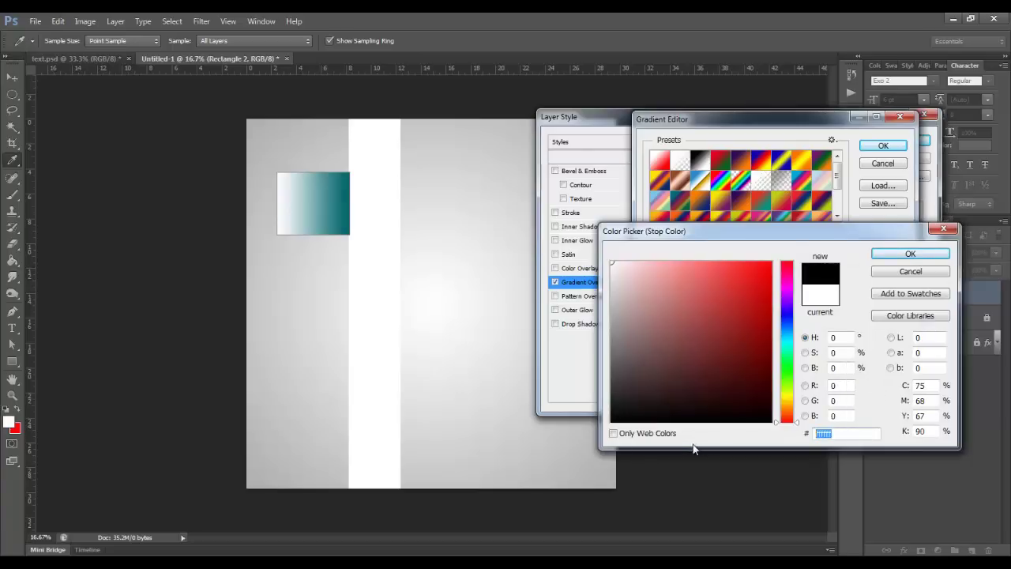
{"action": "type", "text": "97"}
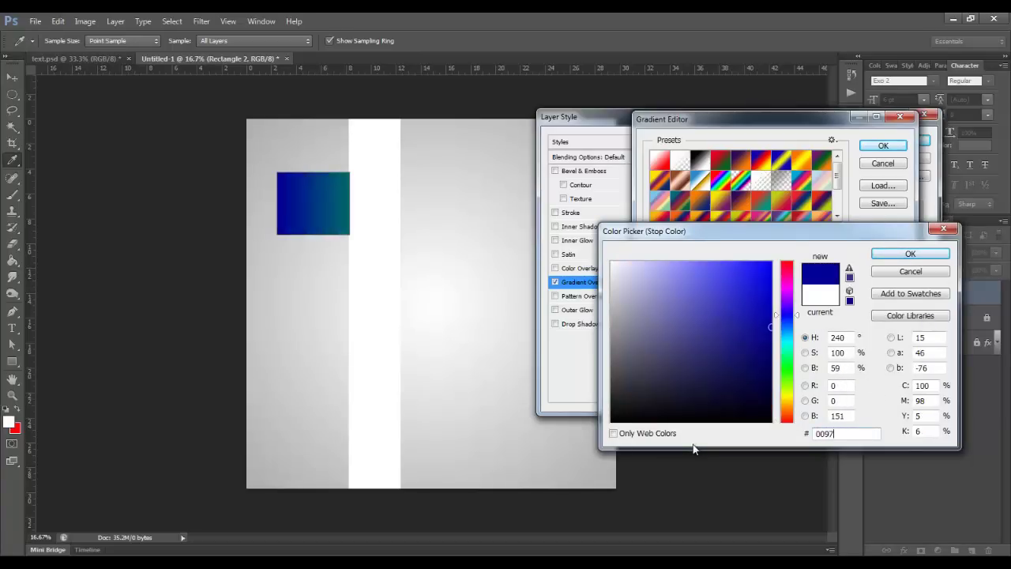
{"action": "type", "text": "a7"}
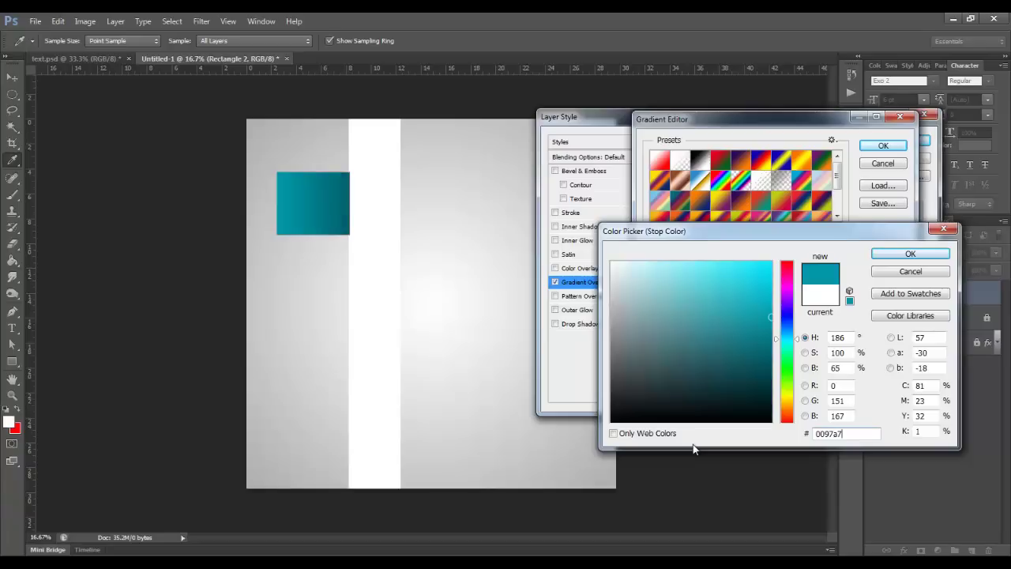
{"action": "left_click", "coordinate": [910, 254]}
{"action": "left_click", "coordinate": [892, 145]}
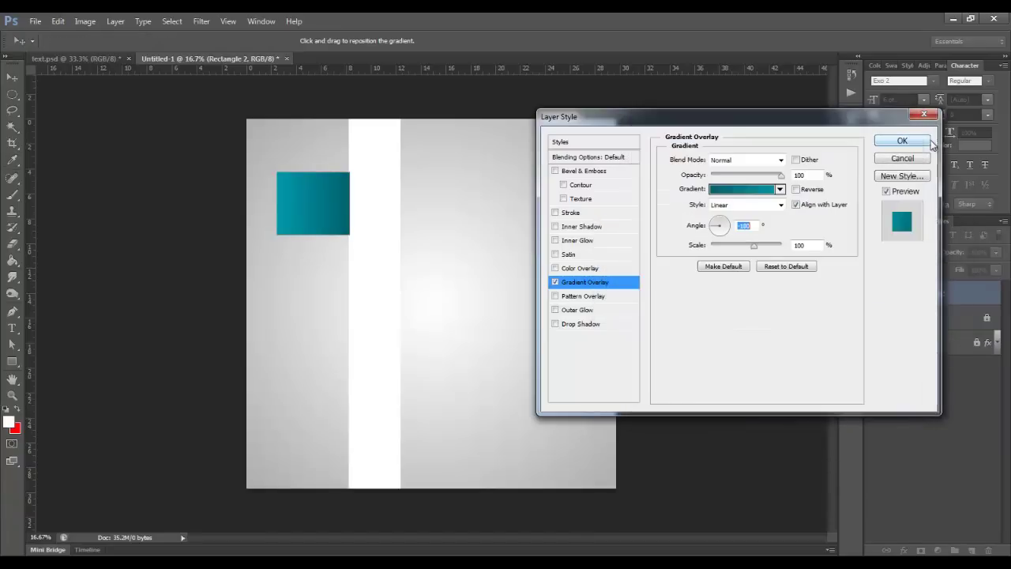
{"action": "left_click", "coordinate": [902, 142]}
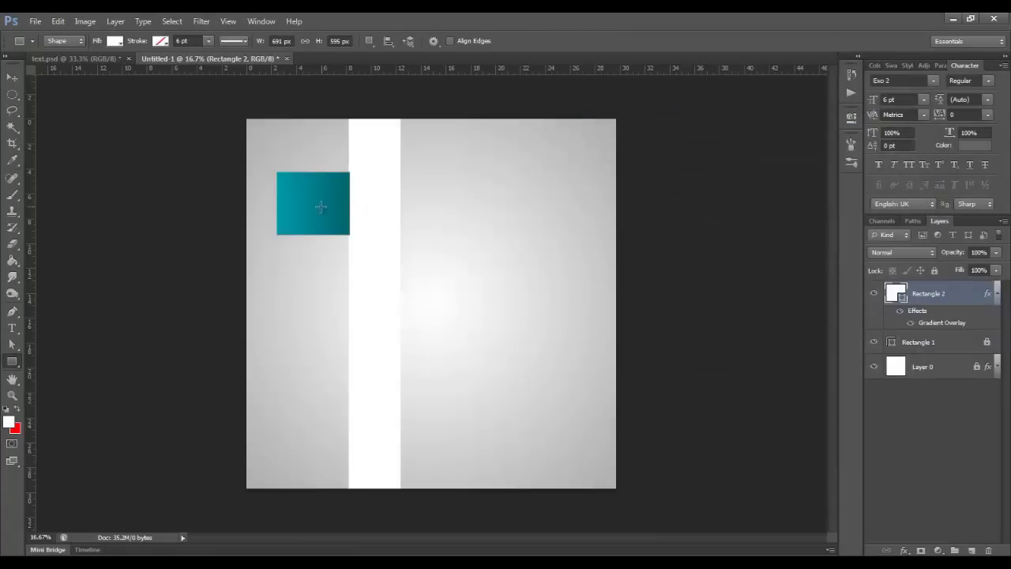
Step: Alt-drag a copy of the teal rectangle rightward and scale it to 69.75% width over the strip
{"action": "left_click", "coordinate": [17, 81]}
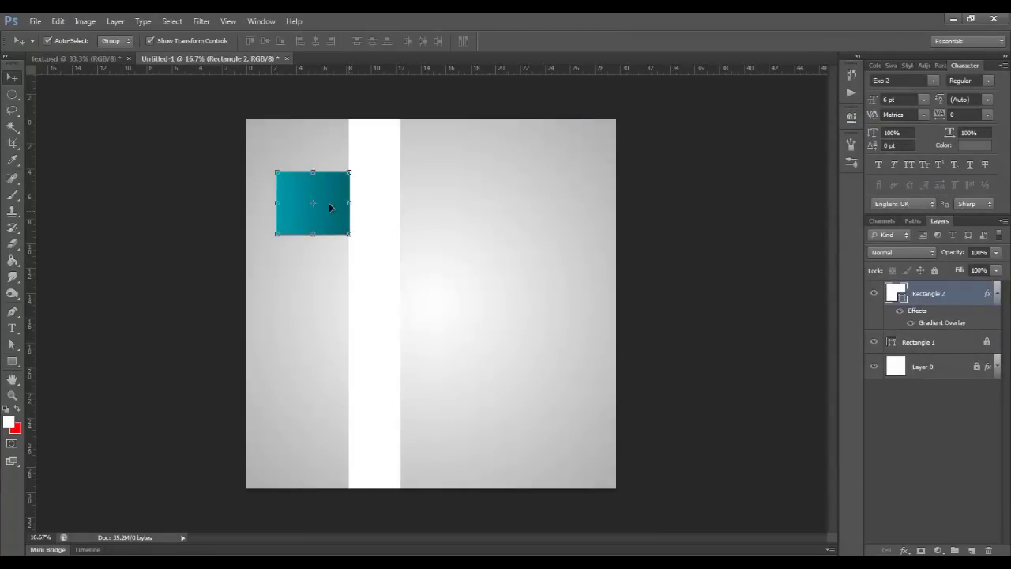
{"action": "left_click_drag", "start_coordinate": [330, 208], "coordinate": [406, 210]}
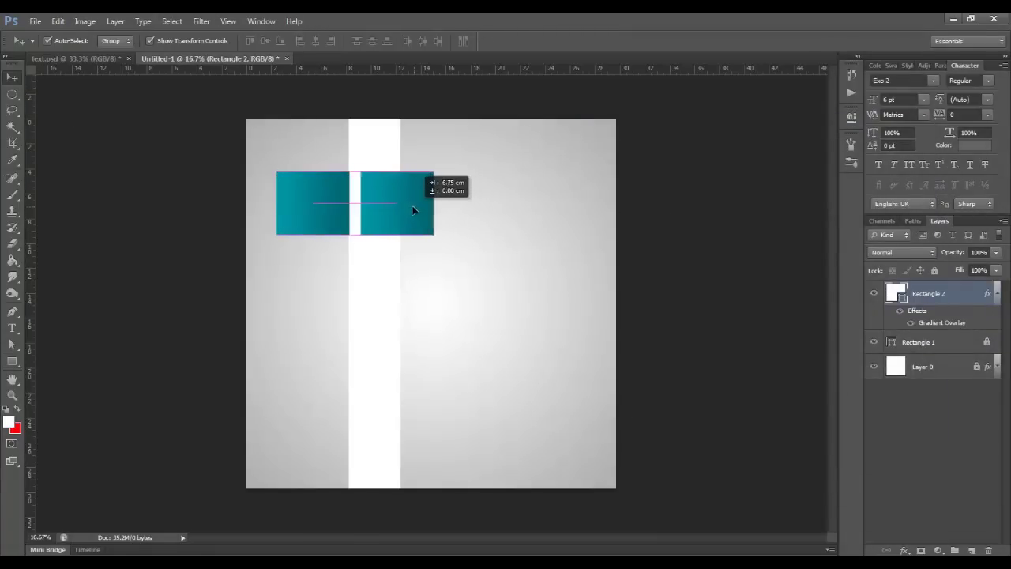
{"action": "left_click_drag", "start_coordinate": [407, 209], "coordinate": [402, 210]}
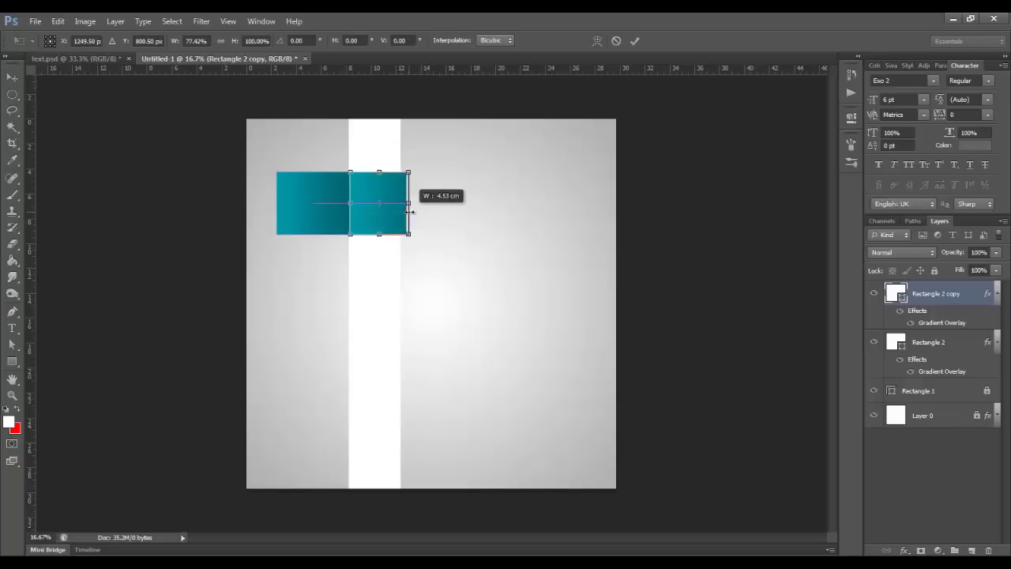
{"action": "left_click_drag", "start_coordinate": [401, 211], "coordinate": [398, 184]}
{"action": "scroll", "coordinate": [401, 214], "scroll_direction": "up", "scroll_amount": 1}
{"action": "scroll", "coordinate": [400, 217], "scroll_direction": "up", "scroll_amount": 1}
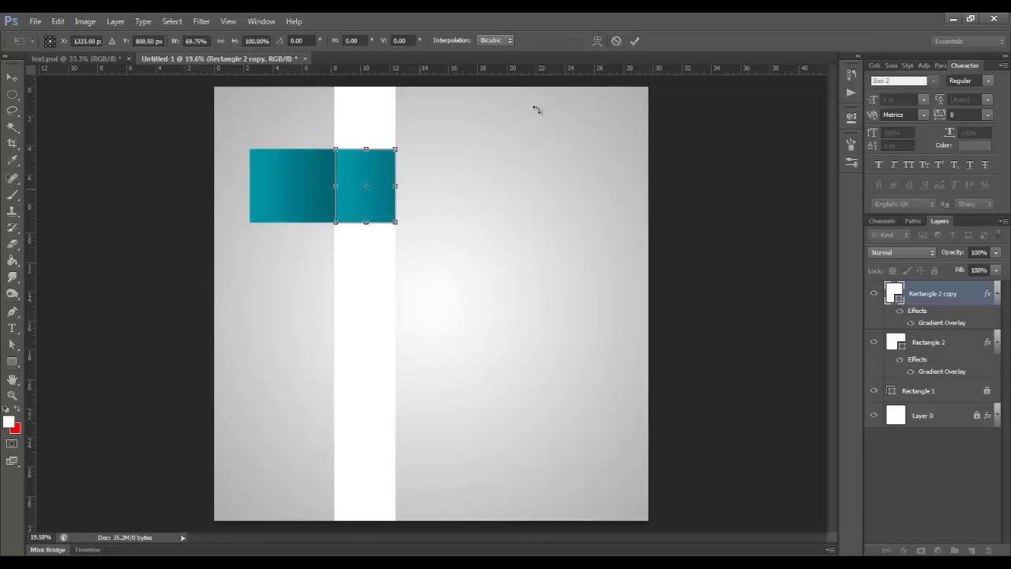
{"action": "left_click", "coordinate": [635, 40]}
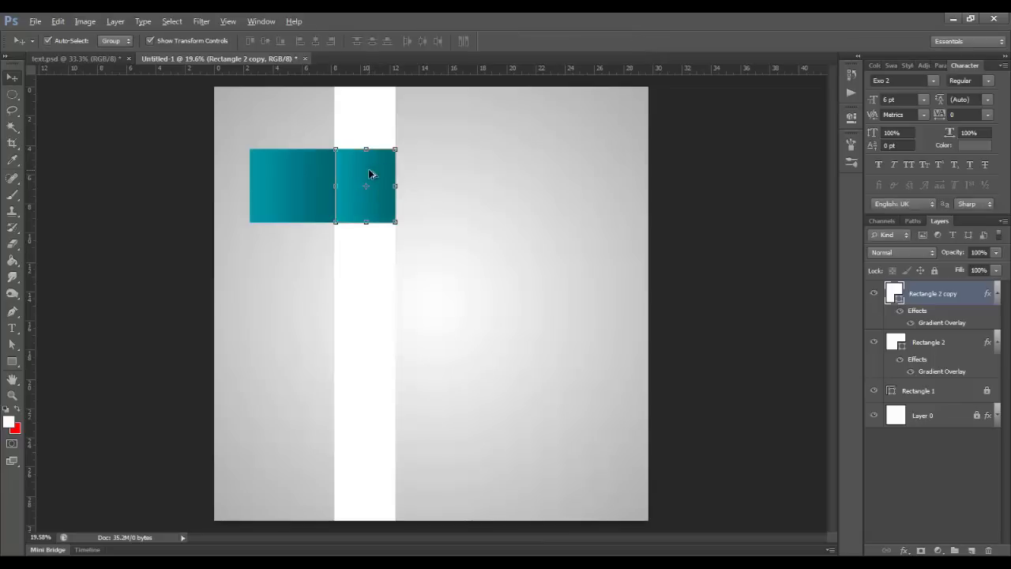
{"action": "left_click", "coordinate": [12, 311]}
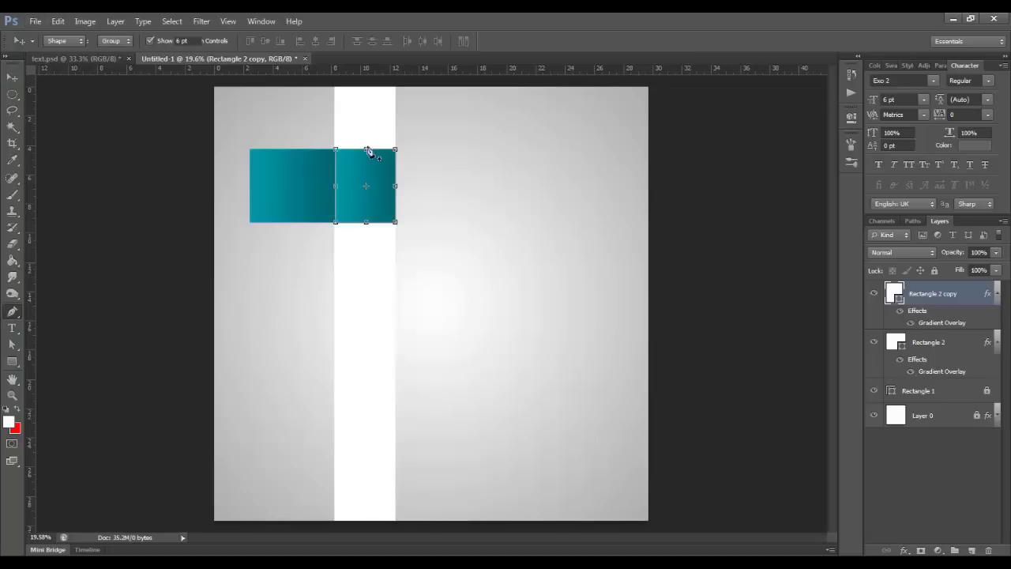
Step: Show the grid and start a pen shape with the band's top edge and arrow tip
{"action": "scroll", "coordinate": [387, 127], "scroll_direction": "up", "scroll_amount": 2}
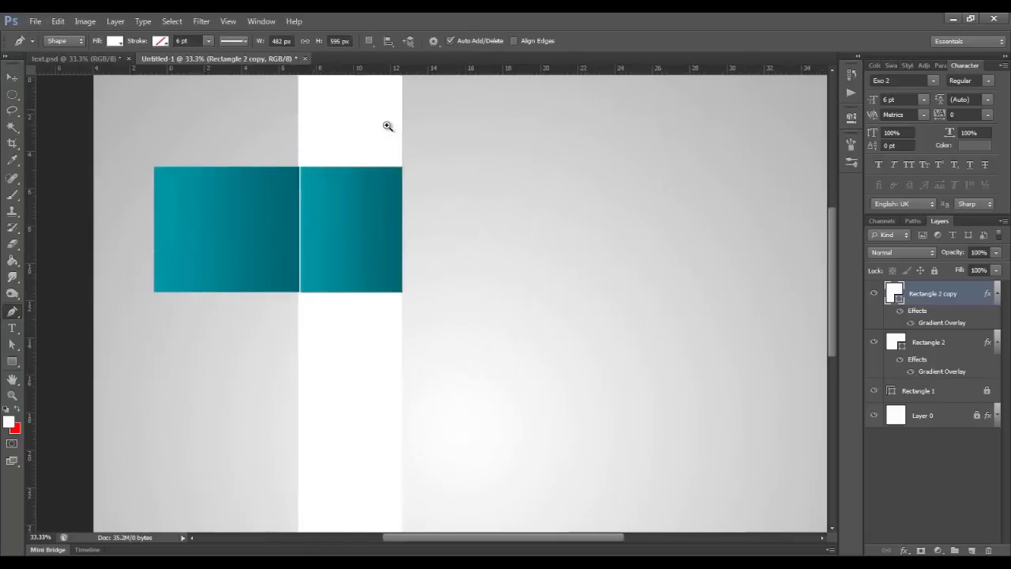
{"action": "scroll", "coordinate": [387, 126], "scroll_direction": "up", "scroll_amount": 1}
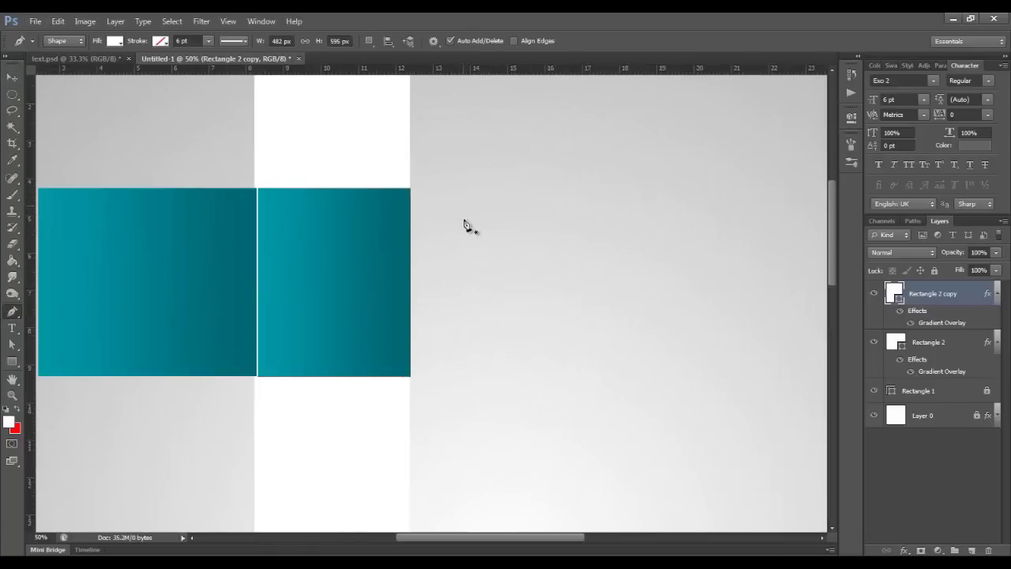
{"action": "left_click", "coordinate": [410, 188]}
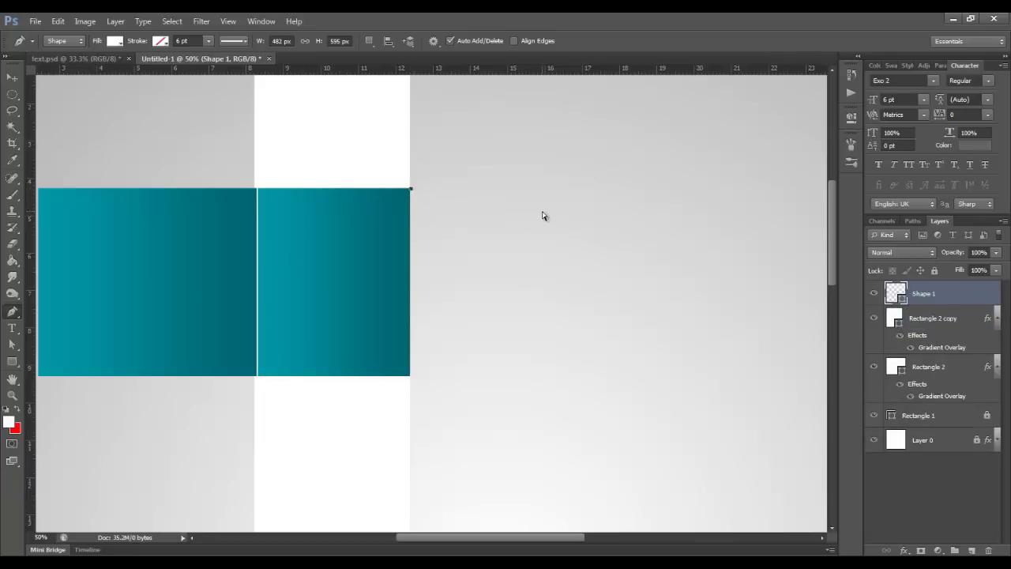
{"action": "key", "text": "ctrl+apostrophe"}
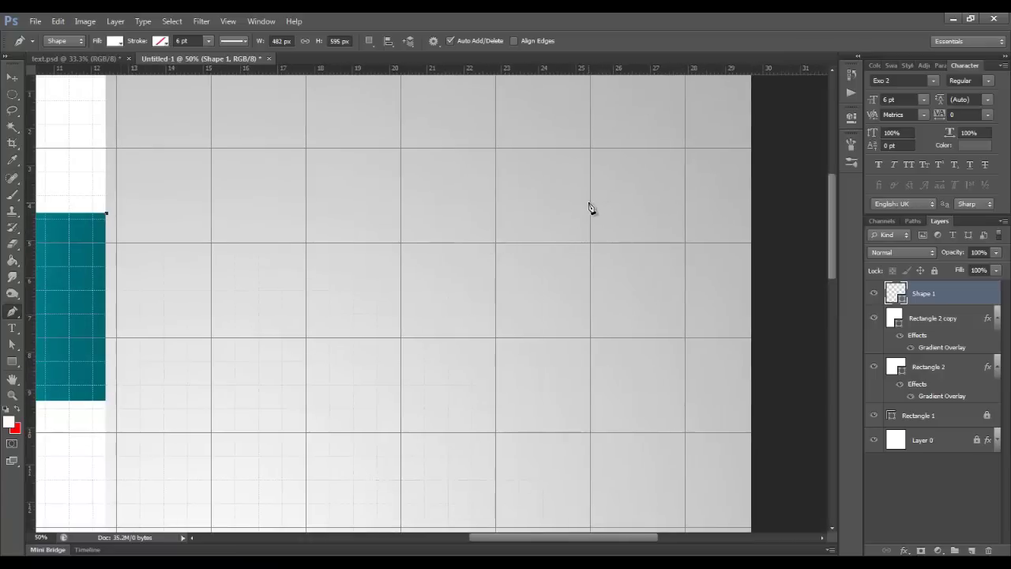
{"action": "left_click", "coordinate": [591, 211]}
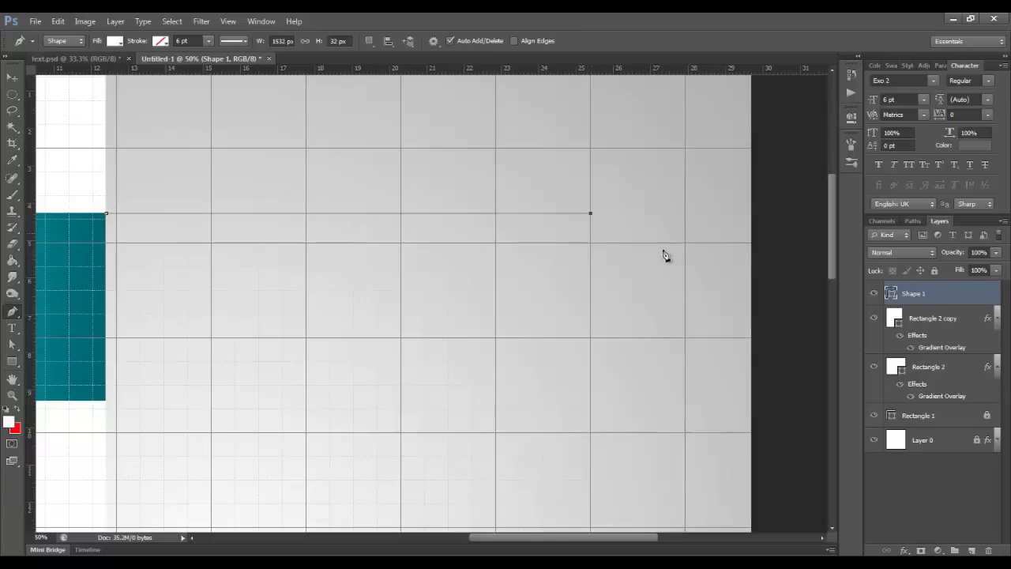
{"action": "left_click", "coordinate": [638, 303]}
Step: Add the arrow head's bottom corner and the band's bottom edge, closing white Shape 1
{"action": "scroll", "coordinate": [624, 320], "scroll_direction": "down", "scroll_amount": 3}
{"action": "scroll", "coordinate": [625, 320], "scroll_direction": "left", "scroll_amount": 1}
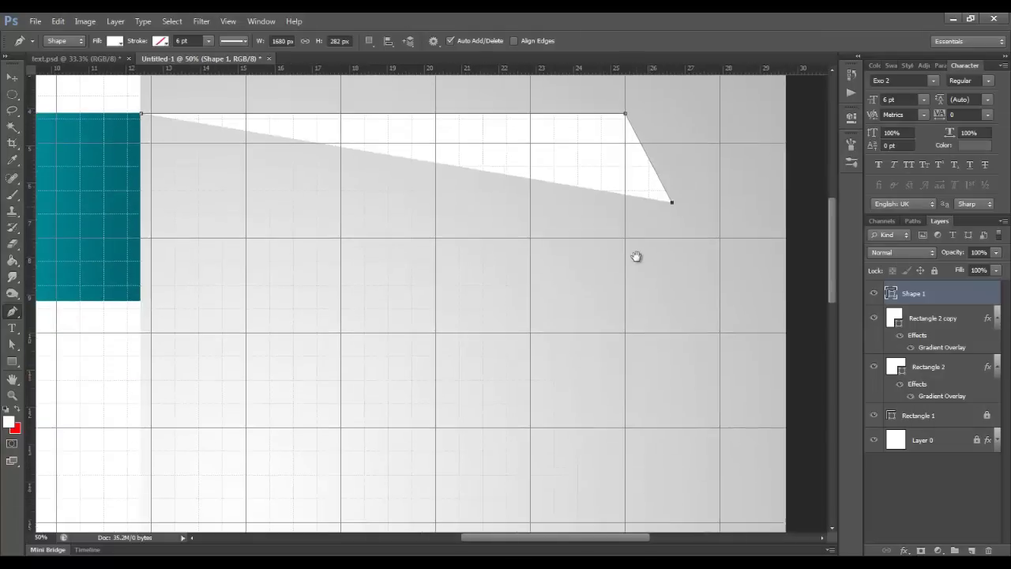
{"action": "left_click", "coordinate": [671, 303]}
{"action": "key", "text": "ctrl+z"}
{"action": "key", "text": "ctrl+z"}
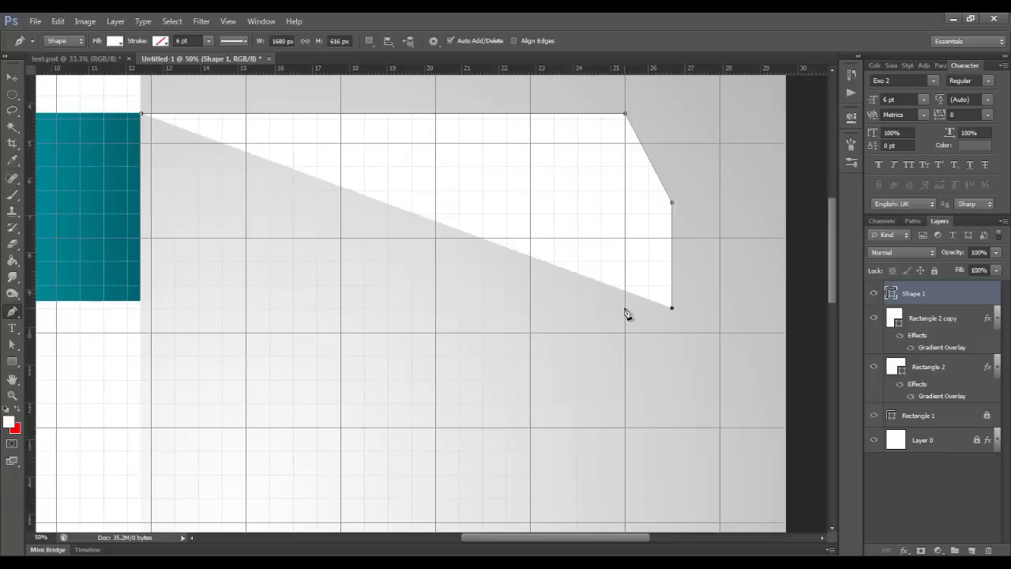
{"action": "key", "text": "ctrl+z"}
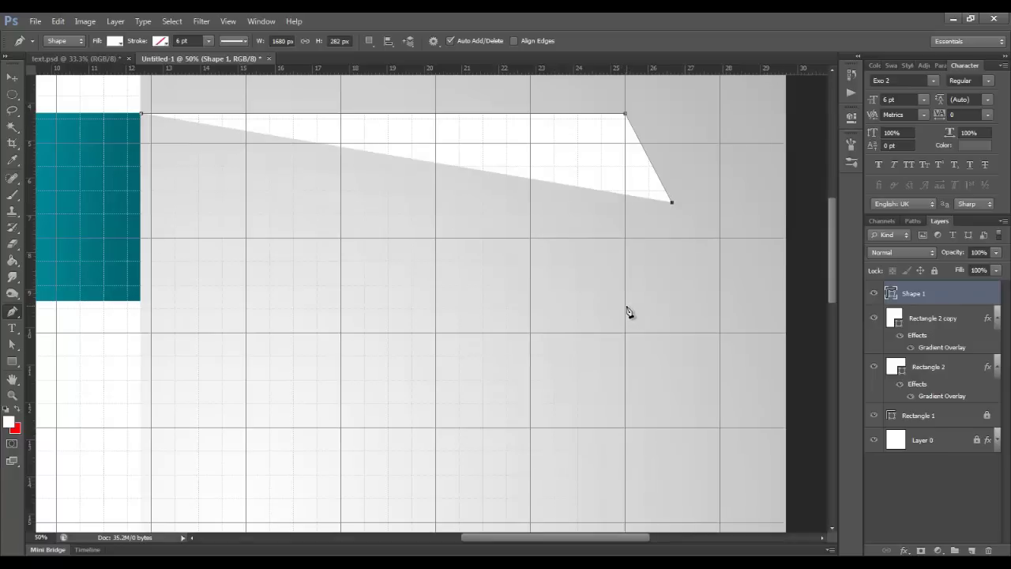
{"action": "left_click", "coordinate": [625, 304]}
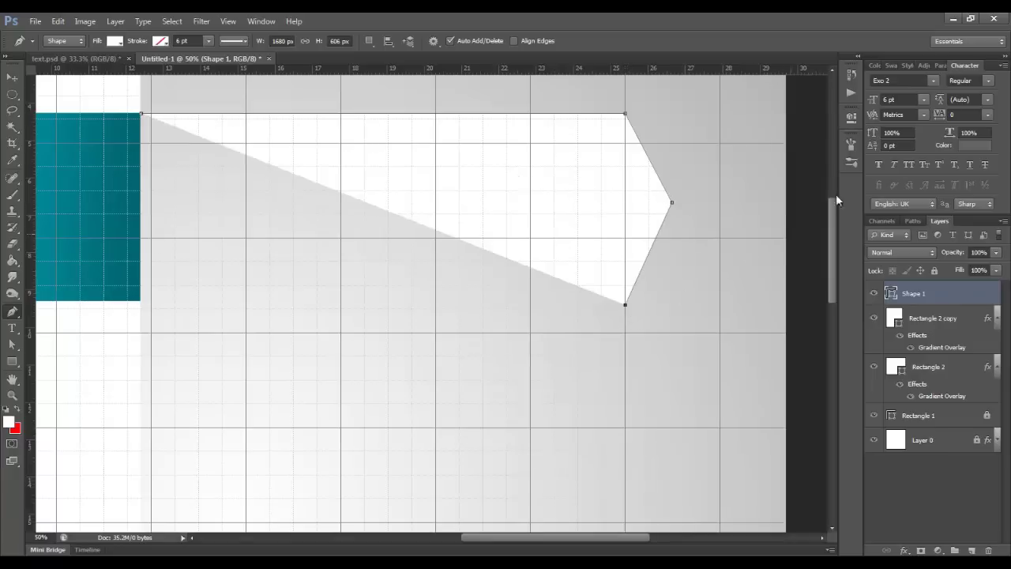
{"action": "left_click", "coordinate": [139, 304]}
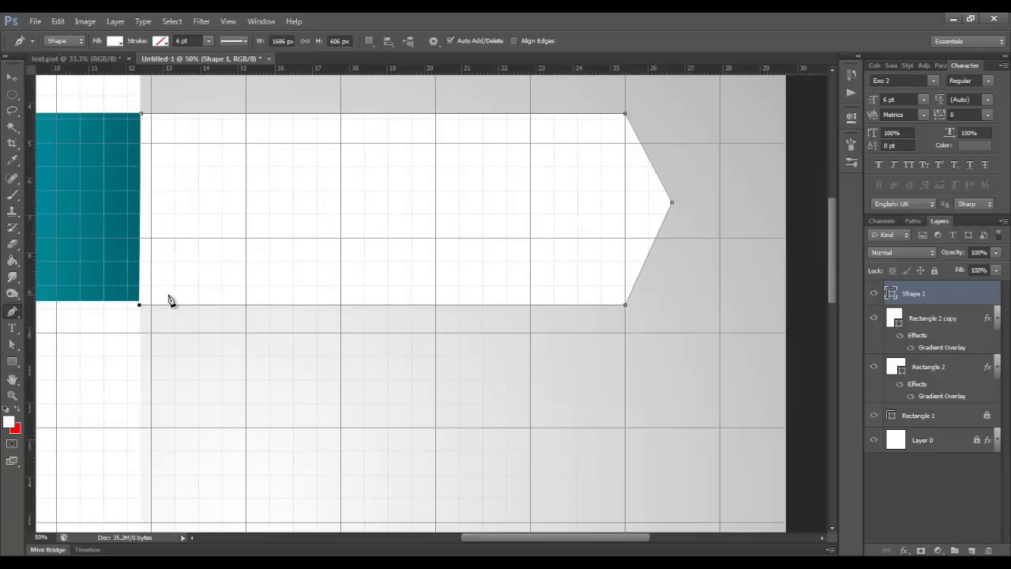
{"action": "key", "text": "ctrl+z"}
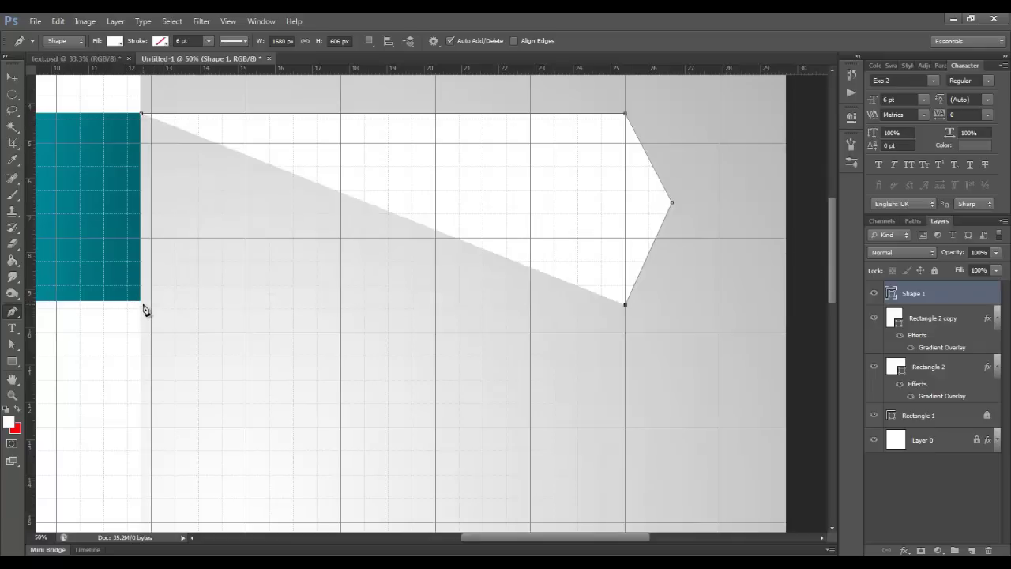
{"action": "left_click", "coordinate": [142, 304]}
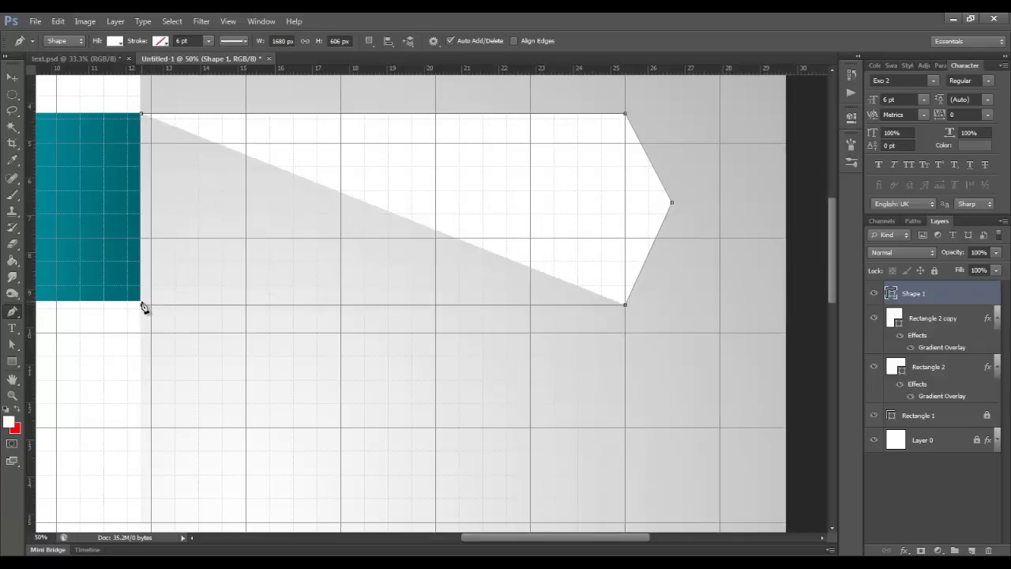
{"action": "left_click", "coordinate": [142, 115]}
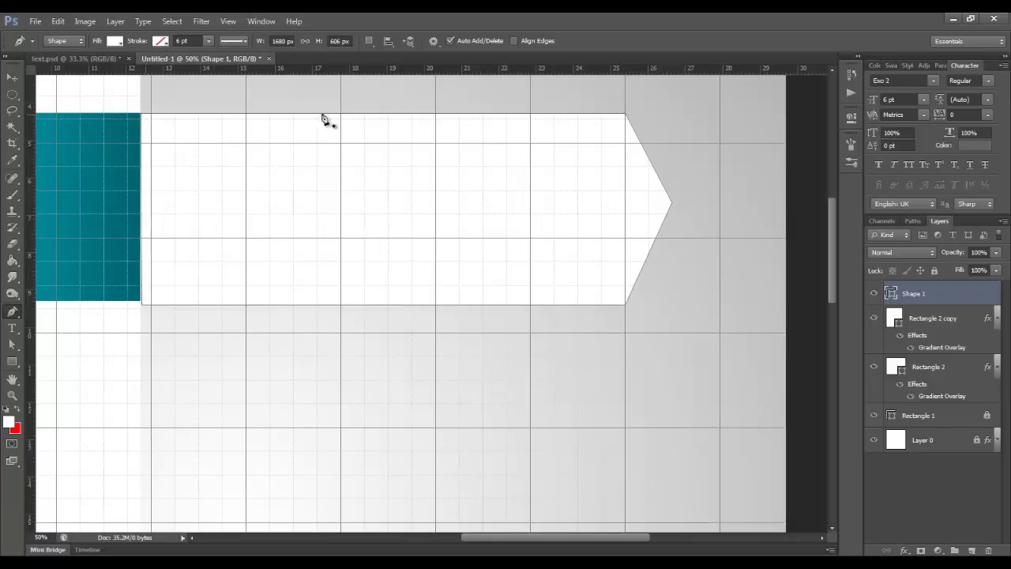
{"action": "left_click", "coordinate": [11, 79]}
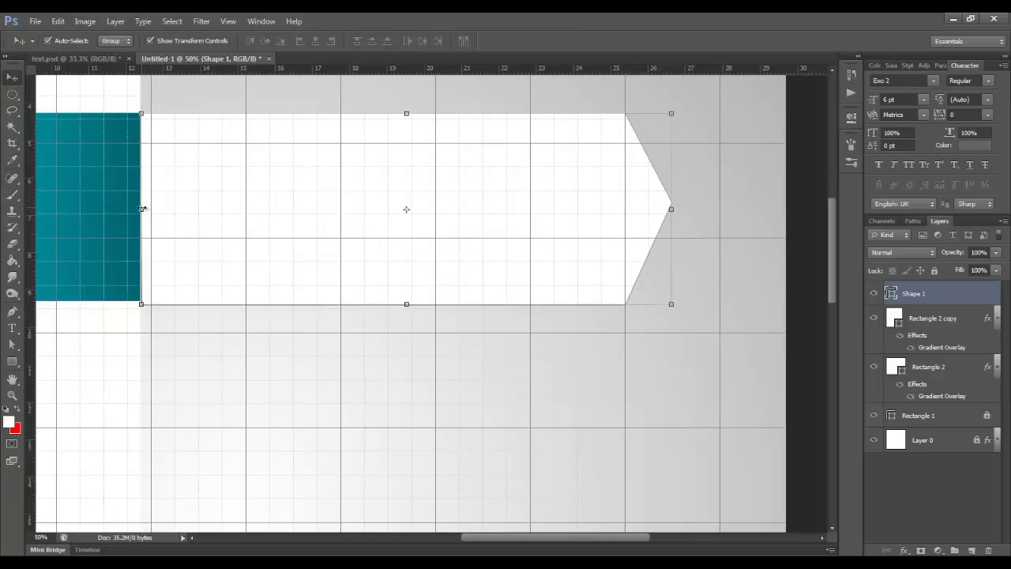
Step: Scale Shape 1 to 98.35% height to match the teal blocks, then hide the grid
{"action": "left_click_drag", "start_coordinate": [141, 209], "coordinate": [138, 209]}
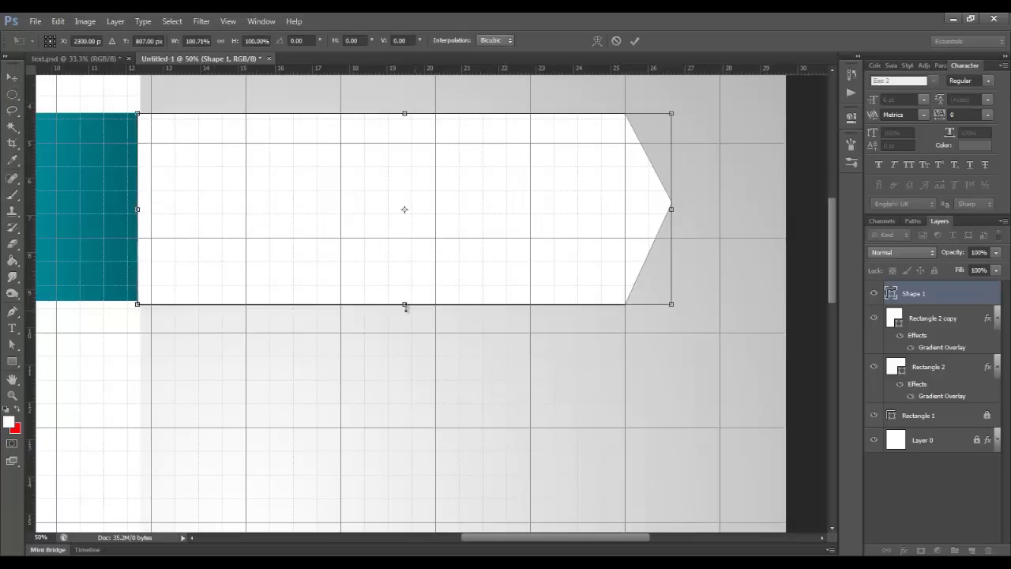
{"action": "left_click_drag", "start_coordinate": [405, 305], "coordinate": [406, 300]}
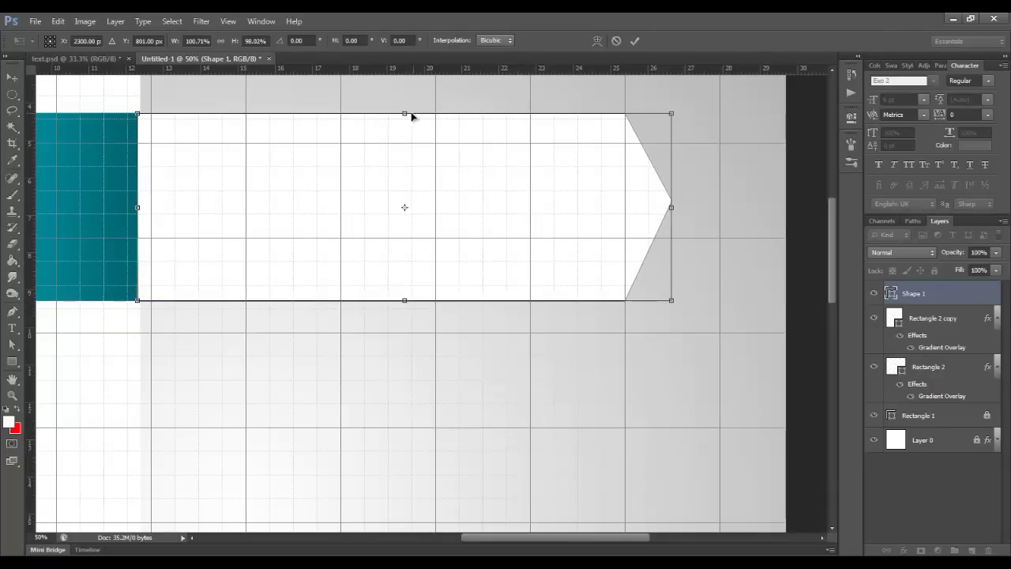
{"action": "left_click_drag", "start_coordinate": [405, 112], "coordinate": [406, 113]}
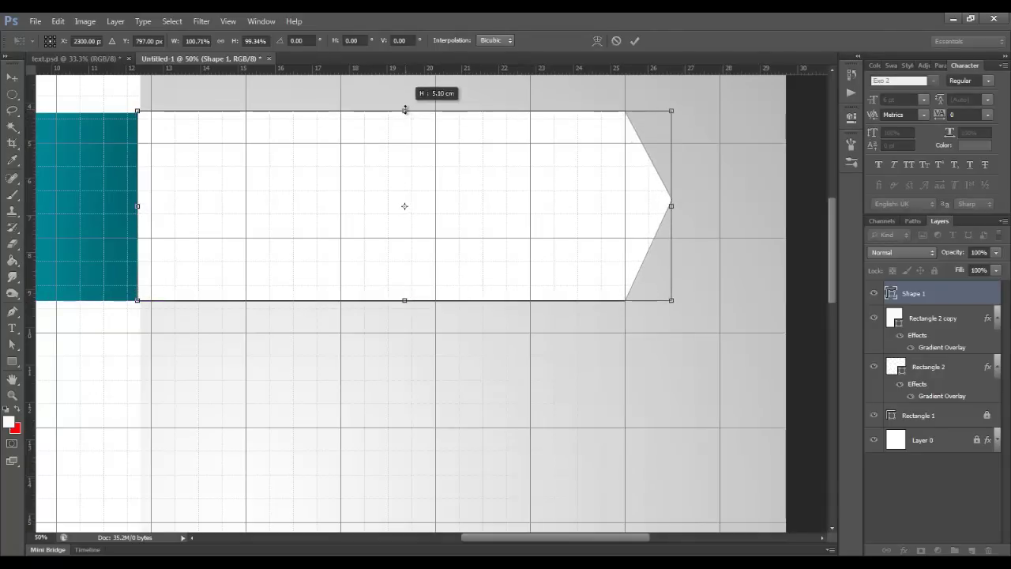
{"action": "left_click_drag", "start_coordinate": [405, 114], "coordinate": [406, 111]}
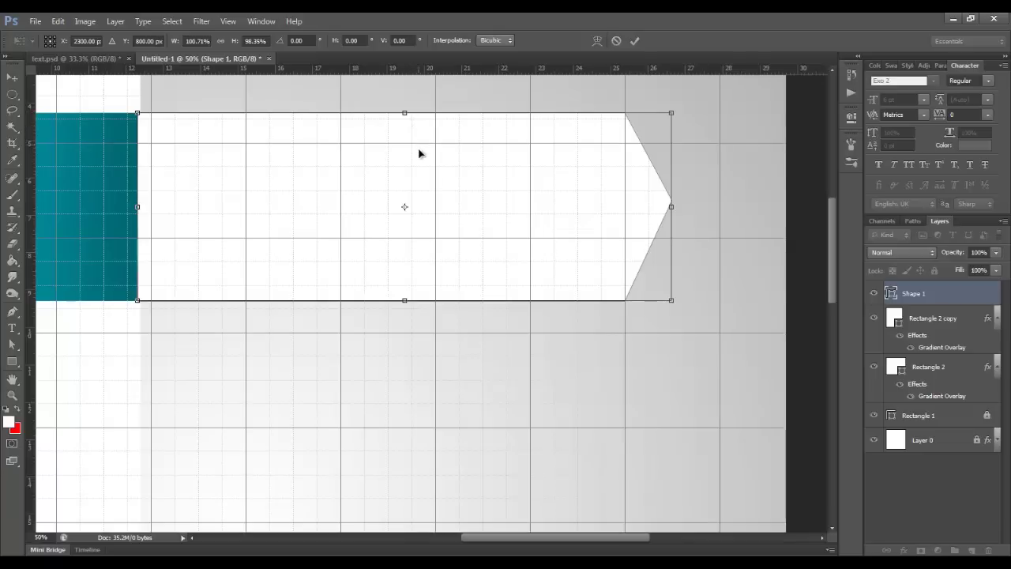
{"action": "key", "text": "Return"}
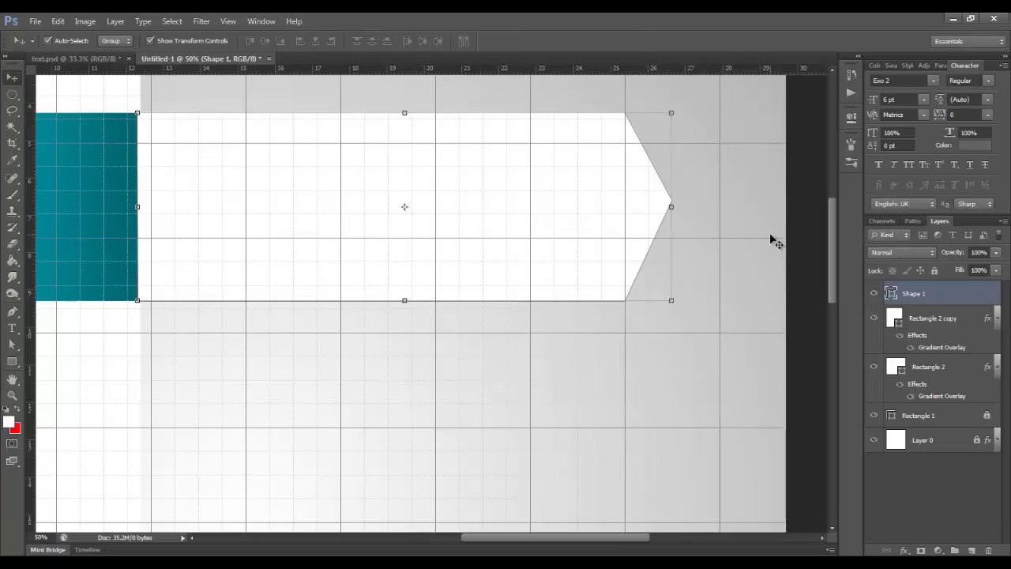
{"action": "key", "text": "ctrl+0"}
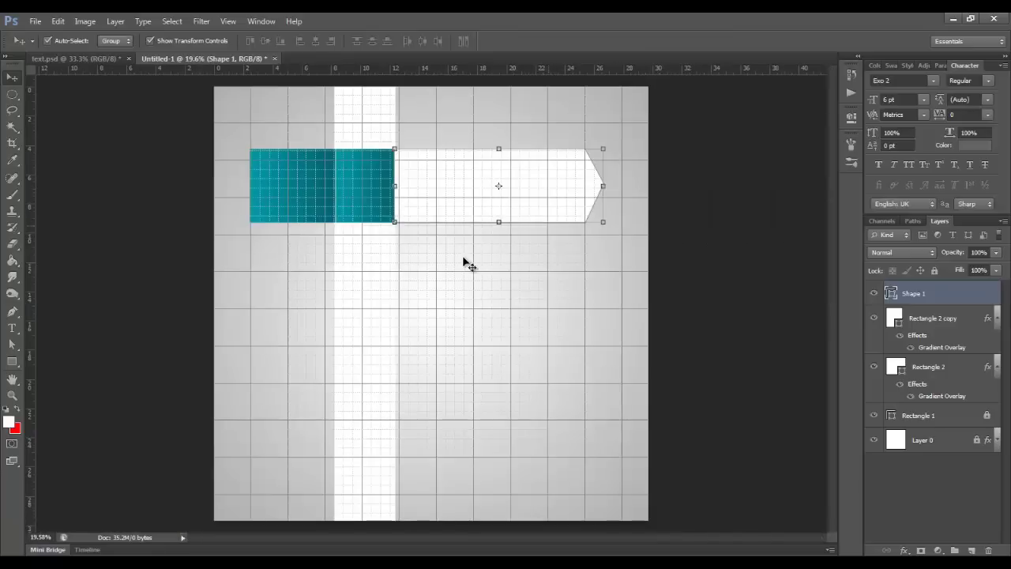
{"action": "left_click", "coordinate": [362, 157]}
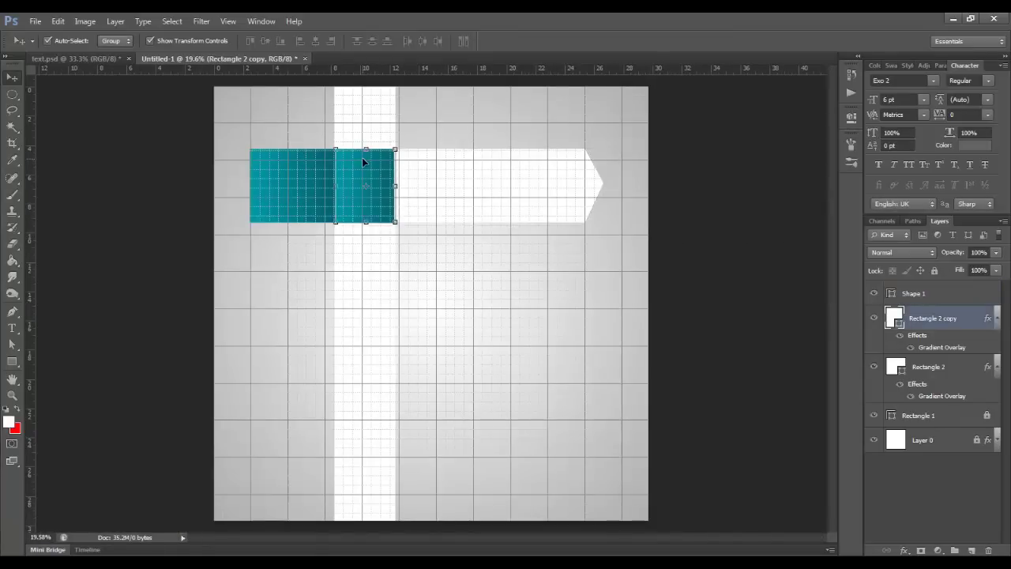
{"action": "key", "text": "ctrl+apostrophe"}
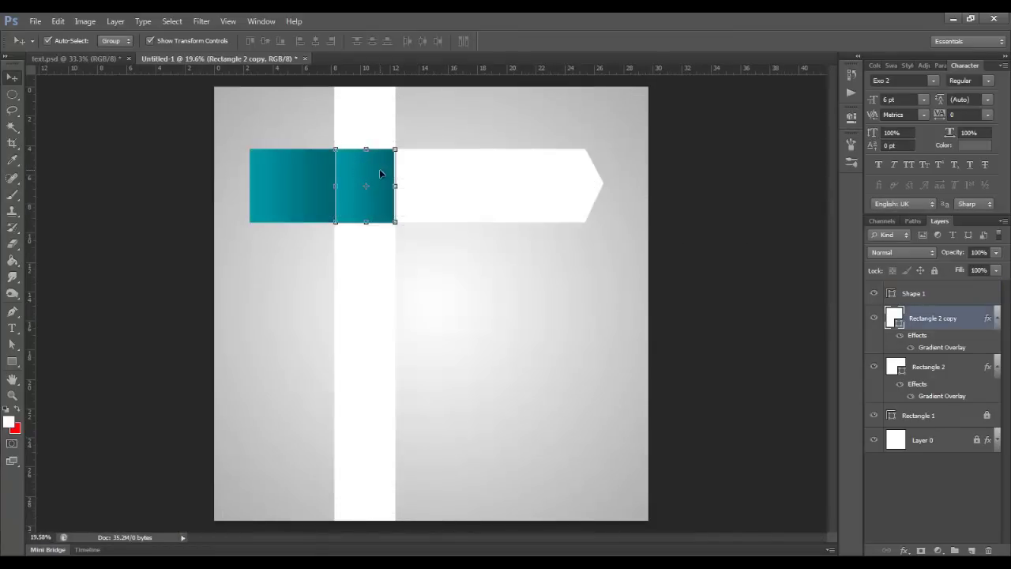
Step: Copy the teal rectangle's layer style and paste it onto the arrow band
{"action": "right_click", "coordinate": [972, 318]}
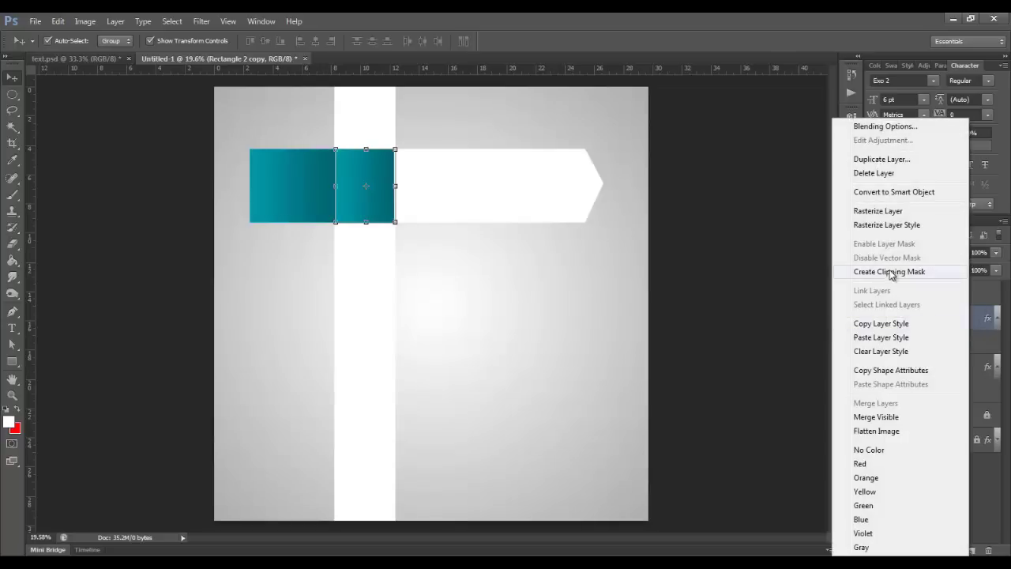
{"action": "left_click", "coordinate": [874, 327]}
{"action": "left_click", "coordinate": [597, 207]}
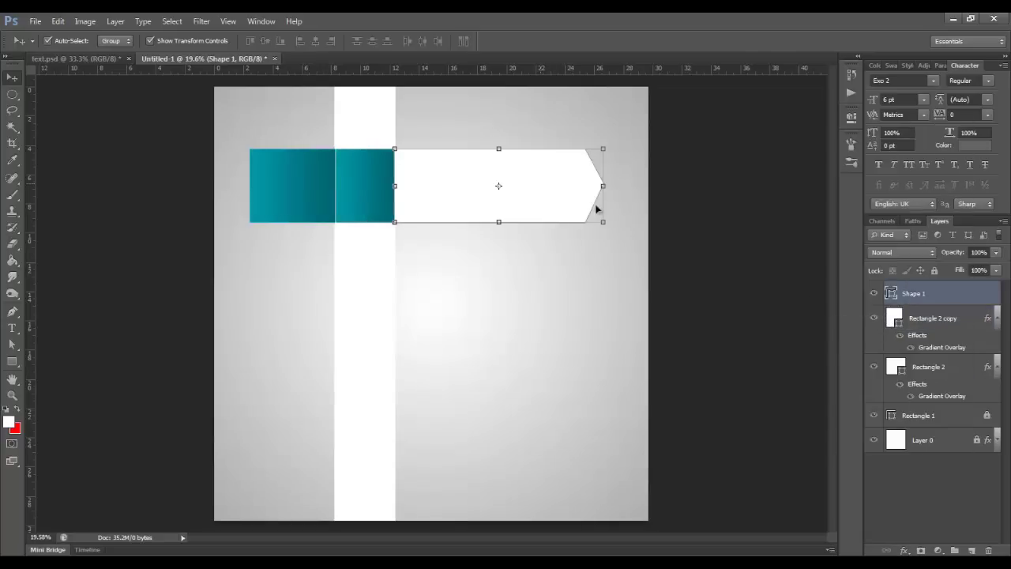
{"action": "right_click", "coordinate": [933, 296]}
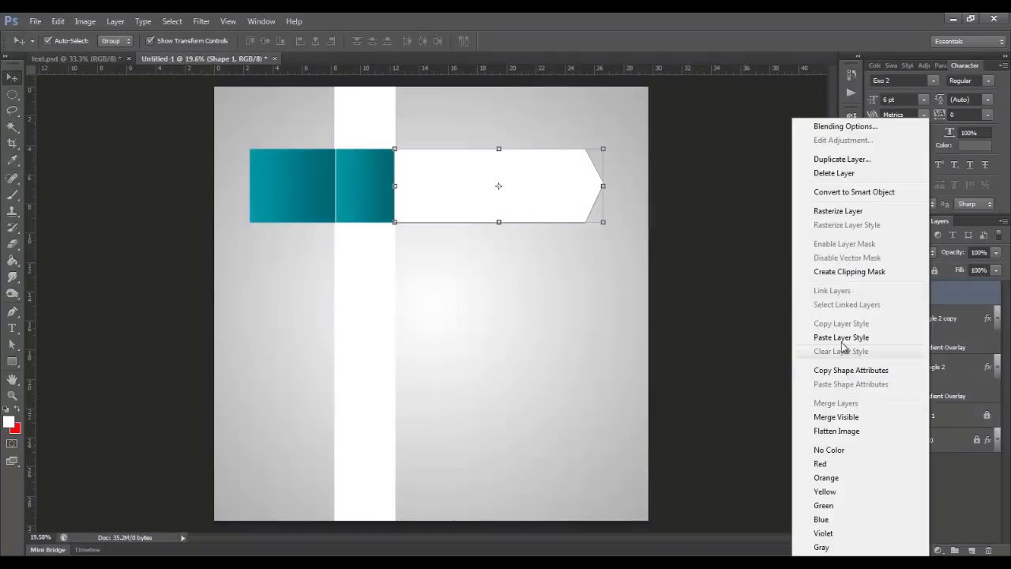
{"action": "left_click", "coordinate": [842, 338]}
{"action": "left_click", "coordinate": [601, 342]}
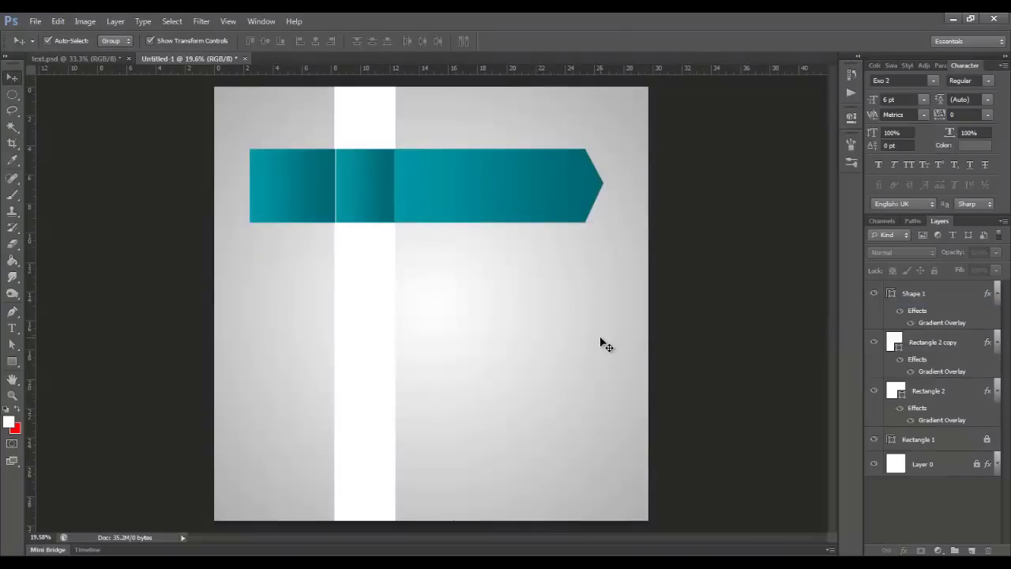
Step: Group the two rectangles and arrow band into Group 1, then duplicate the group
{"action": "left_click", "coordinate": [367, 187]}
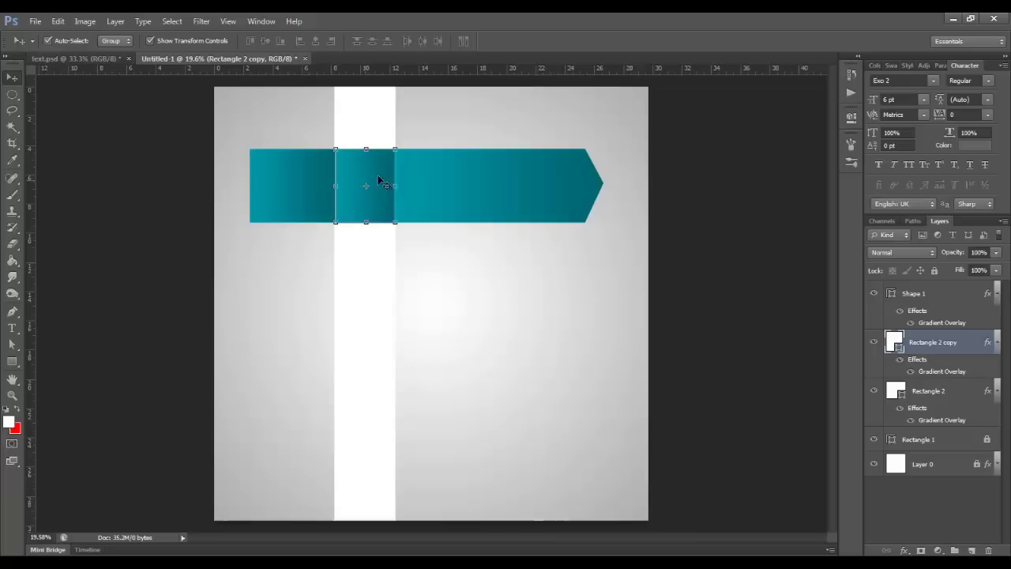
{"action": "left_click", "coordinate": [503, 194], "text": "shift"}
{"action": "left_click", "coordinate": [286, 187], "text": "shift"}
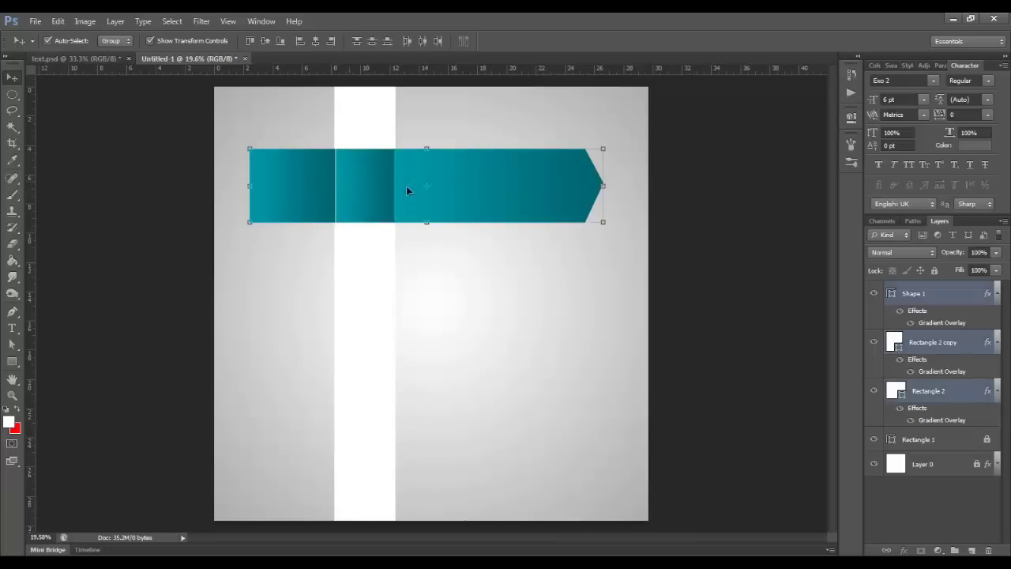
{"action": "key", "text": "ctrl+g"}
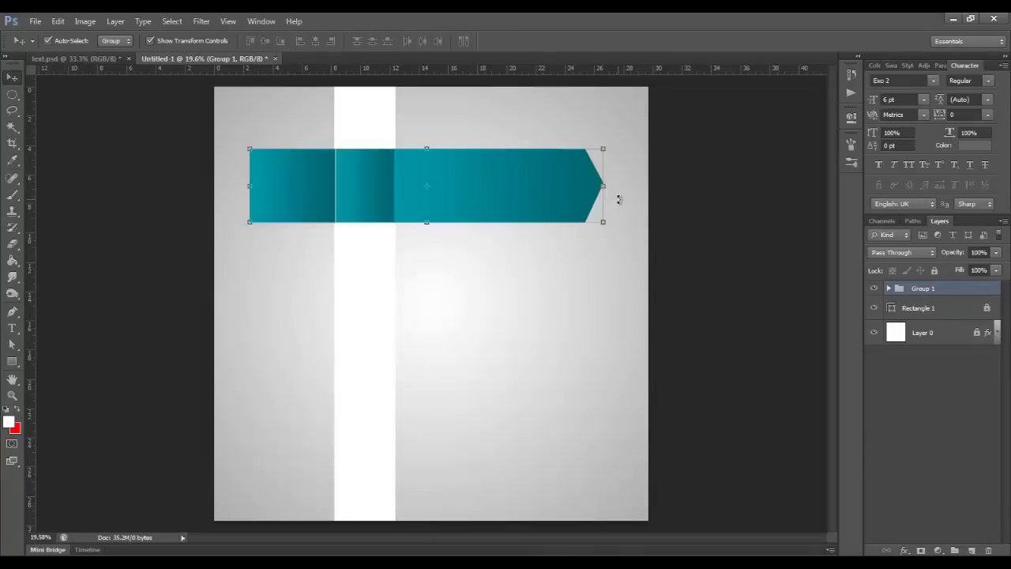
{"action": "key", "text": "ctrl+plus"}
{"action": "key", "text": "ctrl+plus"}
{"action": "key", "text": "ctrl+plus"}
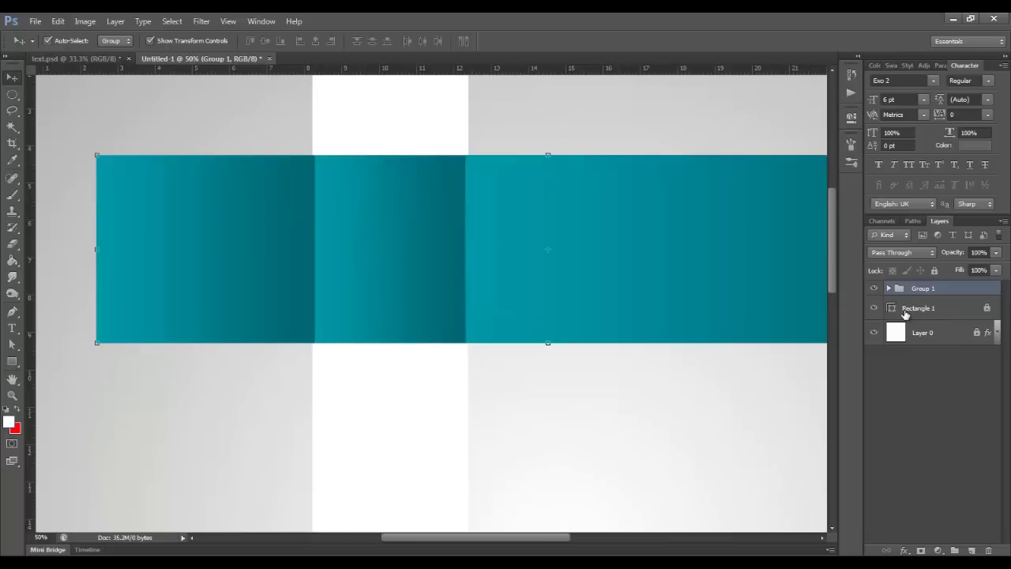
{"action": "key", "text": "ctrl+minus"}
{"action": "key", "text": "ctrl+minus"}
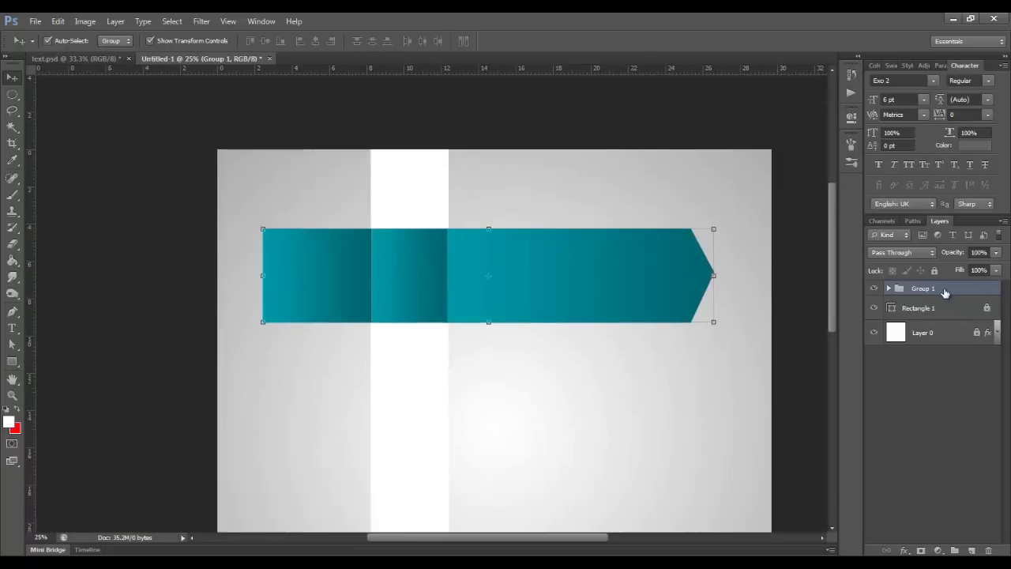
{"action": "key", "text": "ctrl+j"}
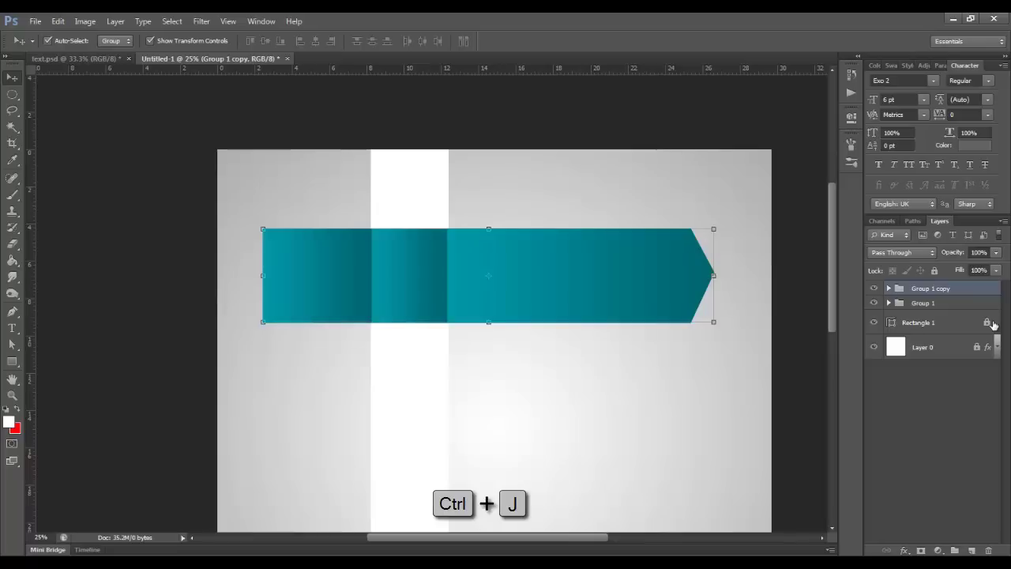
Step: Make two more banner group copies and drag the banners down into four rows
{"action": "key", "text": "ctrl+j"}
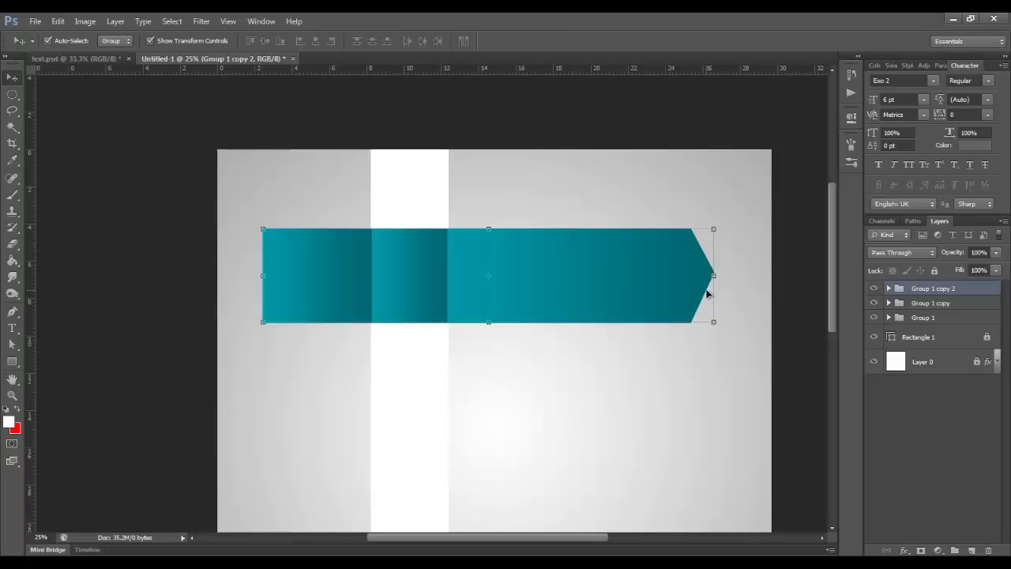
{"action": "key", "text": "ctrl+j"}
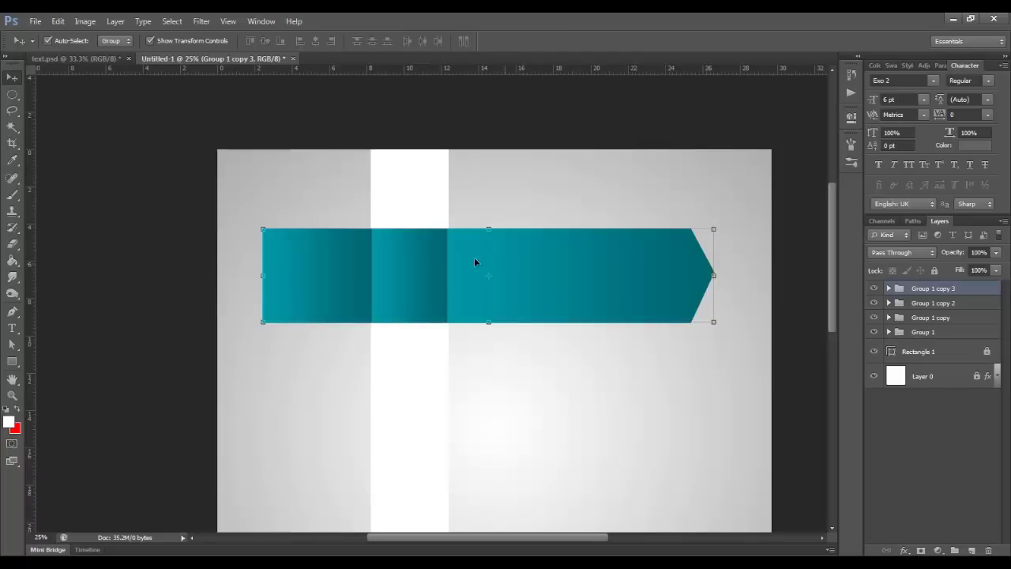
{"action": "left_click_drag", "start_coordinate": [408, 262], "coordinate": [400, 355]}
{"action": "mouse_move", "coordinate": [468, 256]}
{"action": "left_mouse_down"}
{"action": "mouse_move", "coordinate": [425, 479]}
{"action": "mouse_move", "coordinate": [428, 465]}
{"action": "left_mouse_up"}
{"action": "scroll", "coordinate": [510, 443], "scroll_direction": "down", "scroll_amount": 3}
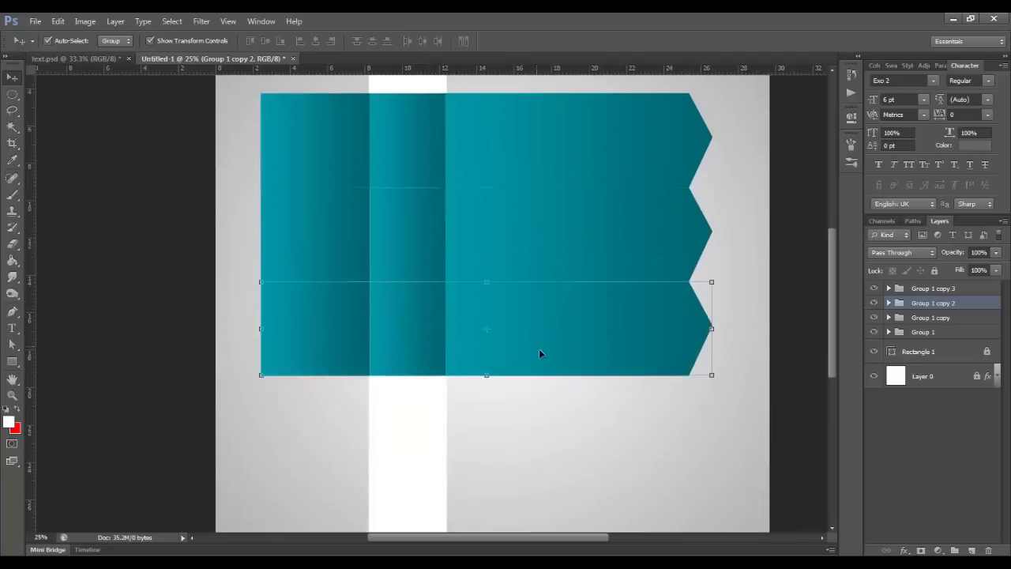
{"action": "left_click", "coordinate": [414, 141]}
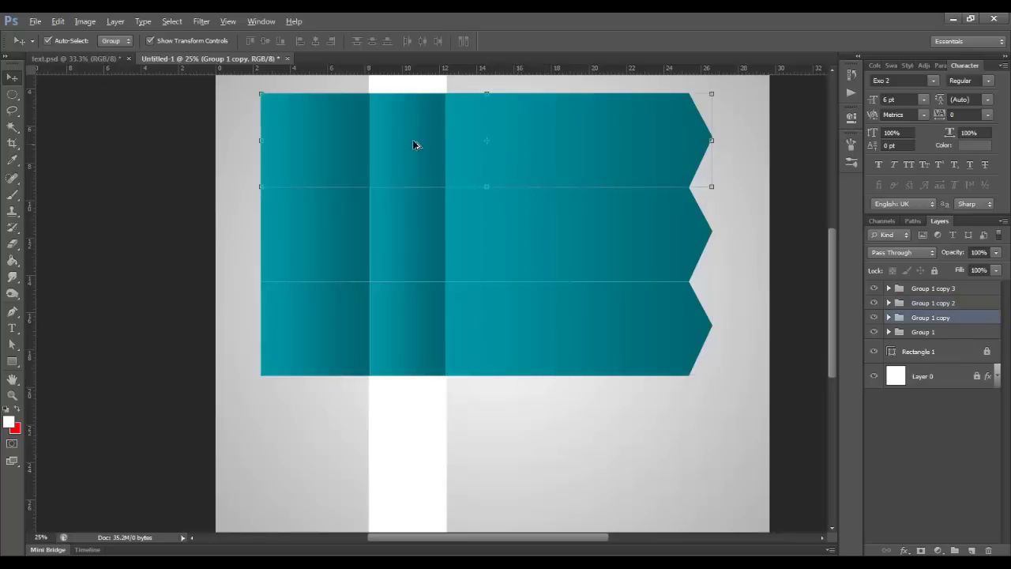
{"action": "left_click_drag", "start_coordinate": [413, 142], "coordinate": [437, 418]}
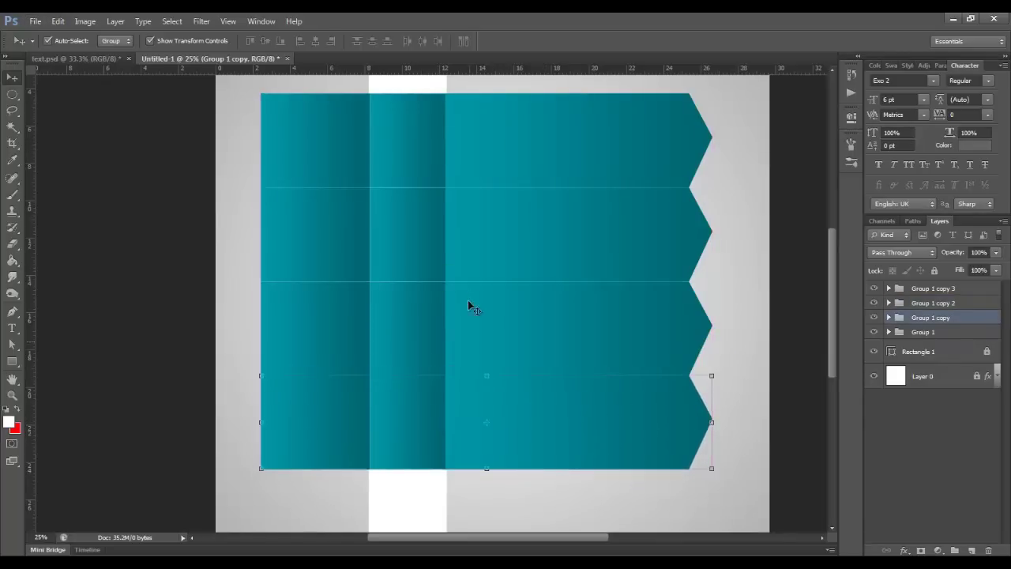
Step: Select all four banner groups and distribute their vertical centres evenly
{"action": "left_click", "coordinate": [484, 320]}
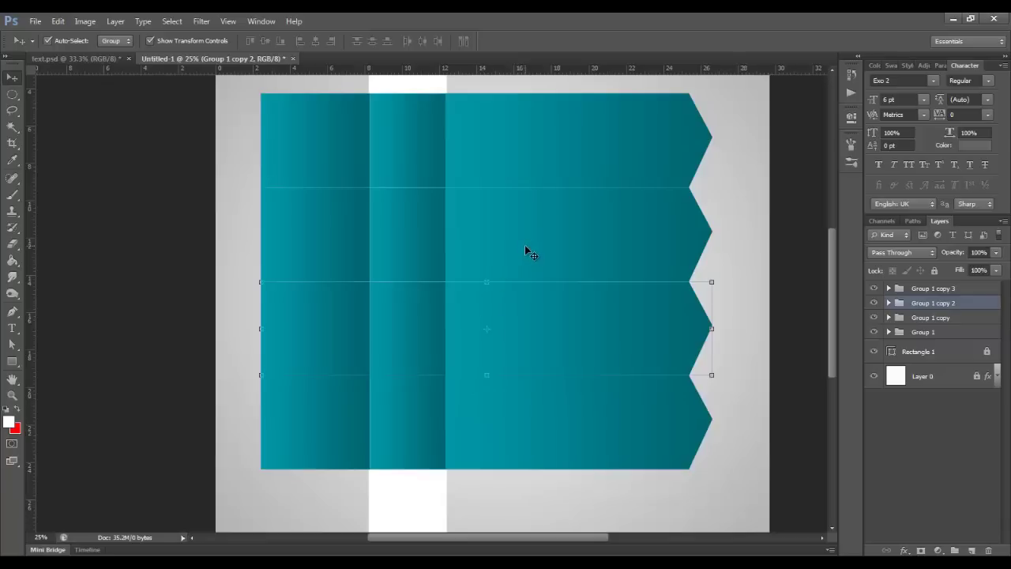
{"action": "left_click", "coordinate": [556, 183], "text": "shift"}
{"action": "left_click", "coordinate": [542, 219], "text": "shift"}
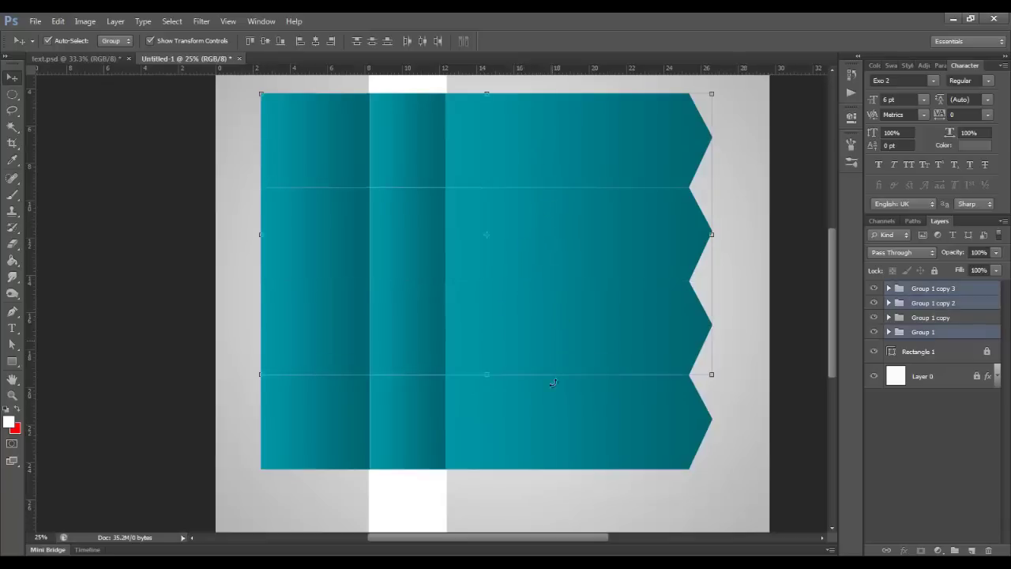
{"action": "left_click", "coordinate": [553, 382], "text": "shift"}
{"action": "scroll", "coordinate": [499, 237], "scroll_direction": "up", "scroll_amount": 2}
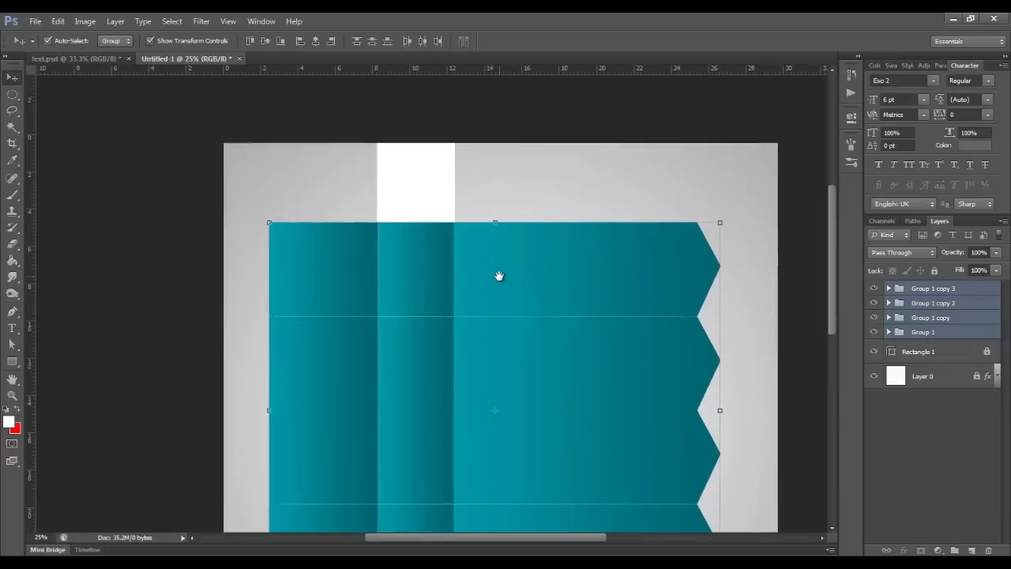
{"action": "left_click", "coordinate": [370, 42]}
{"action": "scroll", "coordinate": [624, 403], "scroll_direction": "down", "scroll_amount": 3}
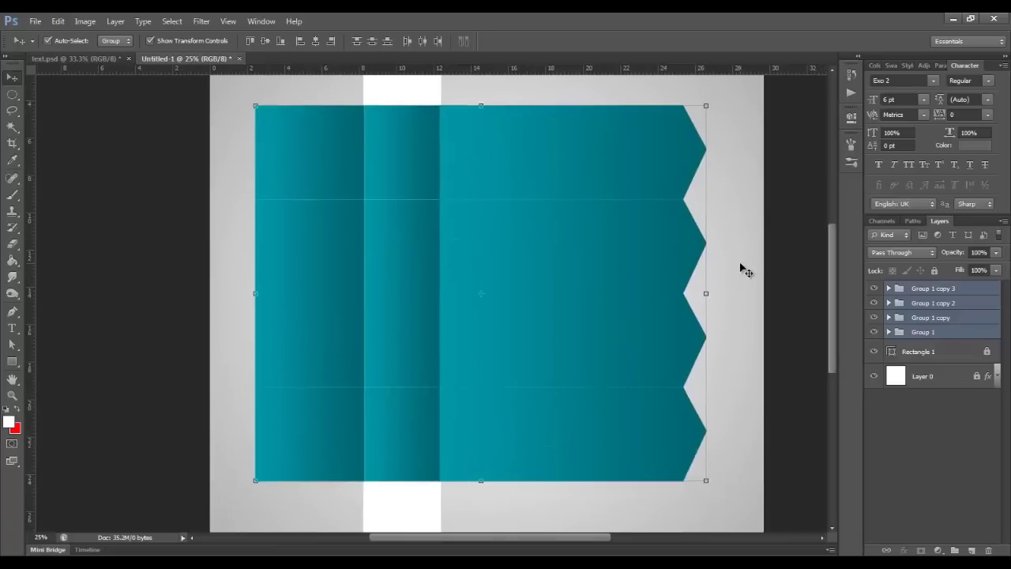
Step: Zoom in to inspect the second banner, then fit the whole canvas on screen
{"action": "left_click", "coordinate": [587, 236]}
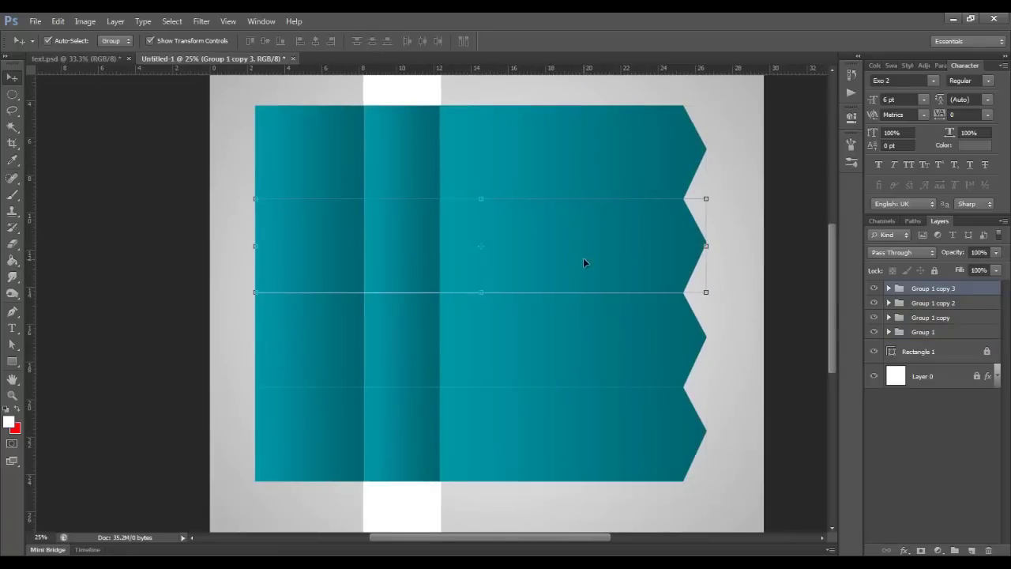
{"action": "scroll", "coordinate": [500, 175], "scroll_direction": "up", "scroll_amount": 2}
{"action": "key", "text": "ctrl+plus"}
{"action": "key", "text": "ctrl+plus"}
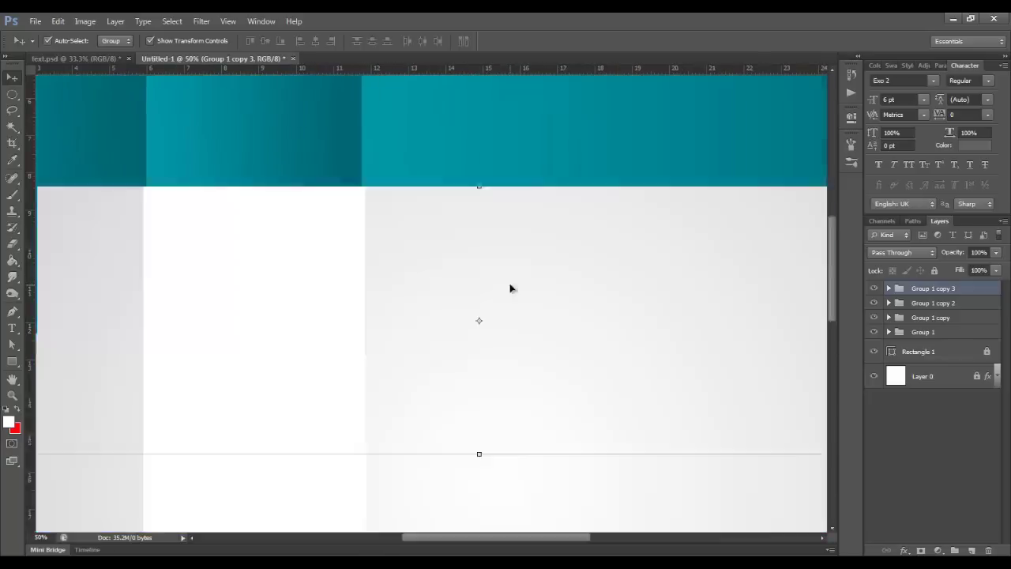
{"action": "left_click_drag", "start_coordinate": [662, 257], "coordinate": [606, 243]}
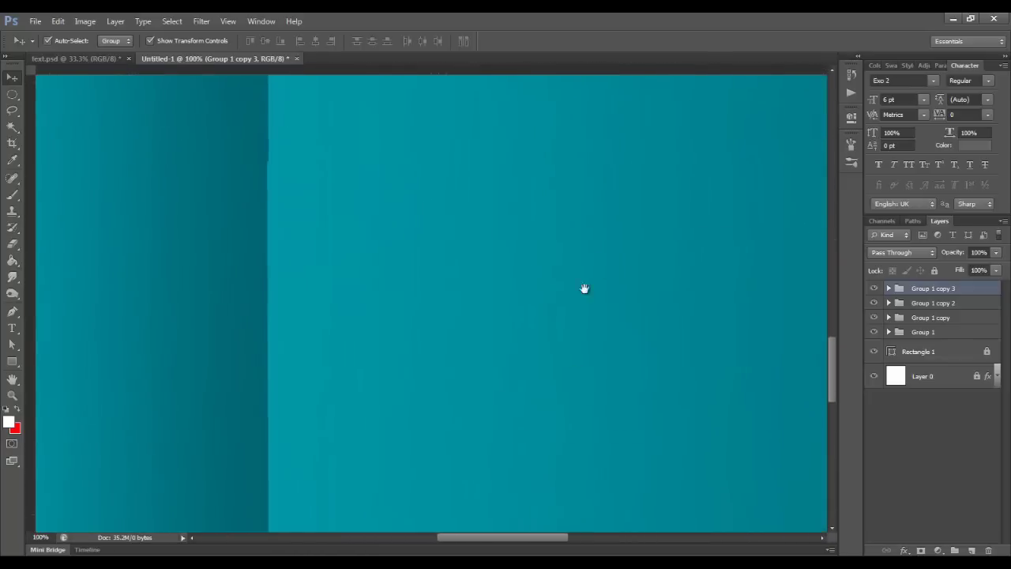
{"action": "scroll", "coordinate": [585, 287], "scroll_direction": "down", "scroll_amount": 5}
{"action": "key", "text": "ctrl+0"}
Step: Shorten the pointed arrow section of the top banner's Shape 1
{"action": "left_click", "coordinate": [613, 199]}
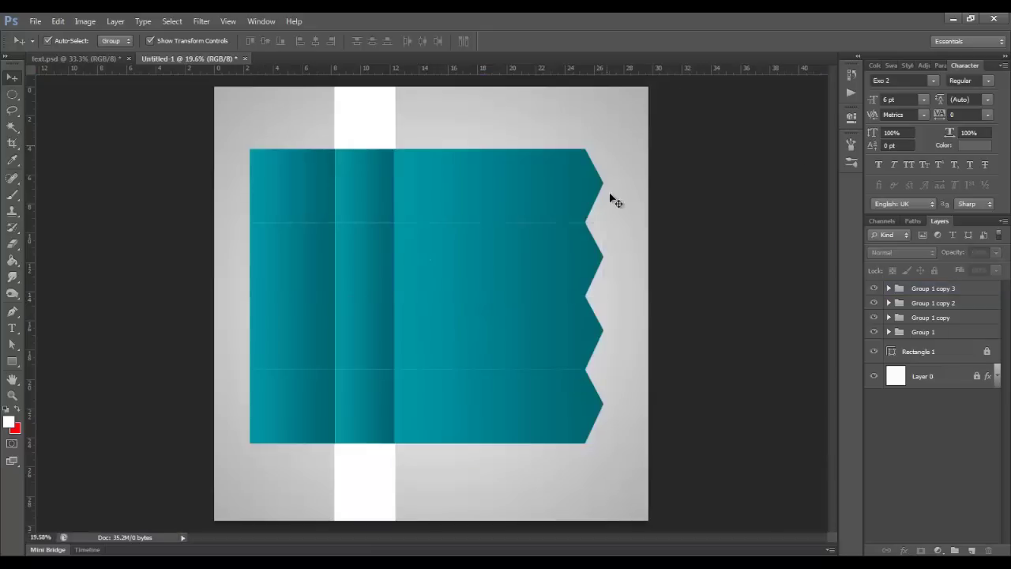
{"action": "left_click", "coordinate": [589, 184]}
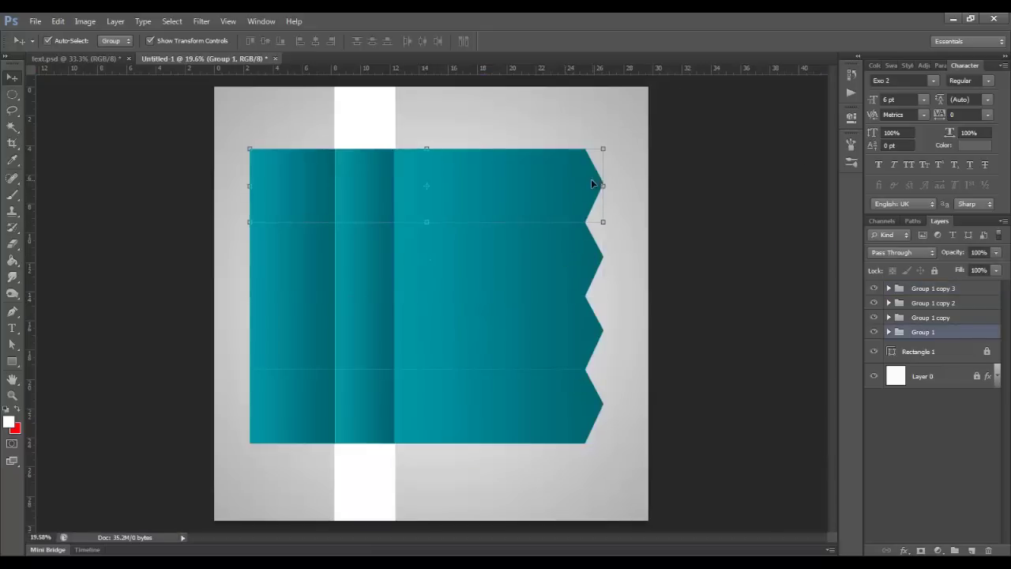
{"action": "left_click", "coordinate": [888, 331]}
{"action": "left_click", "coordinate": [930, 355]}
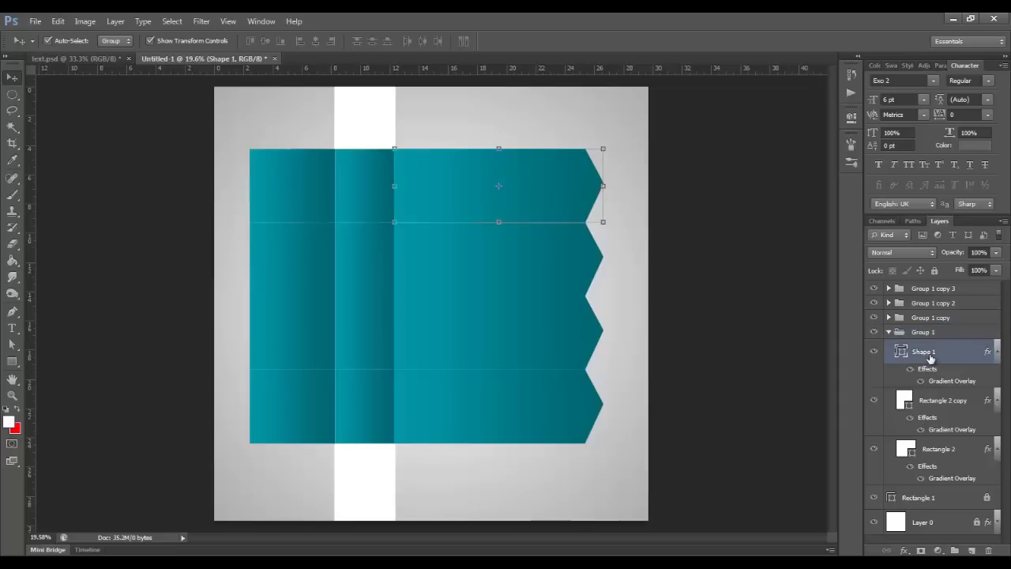
{"action": "left_click_drag", "start_coordinate": [617, 188], "coordinate": [589, 188]}
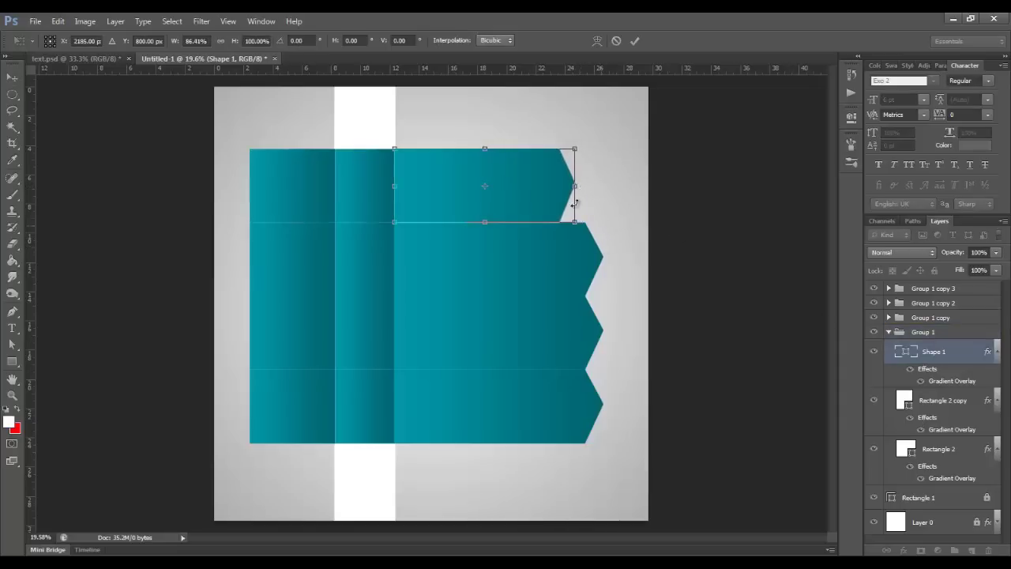
{"action": "key", "text": "Return"}
Step: Lengthen the pointed arrow section of the second banner
{"action": "left_click", "coordinate": [570, 288]}
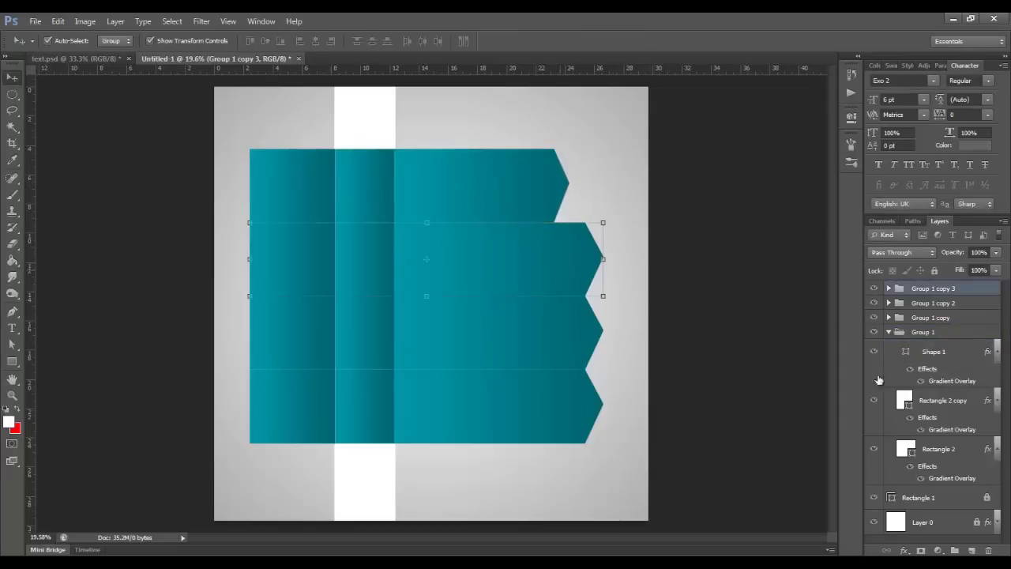
{"action": "left_click", "coordinate": [889, 288]}
{"action": "left_click", "coordinate": [925, 308]}
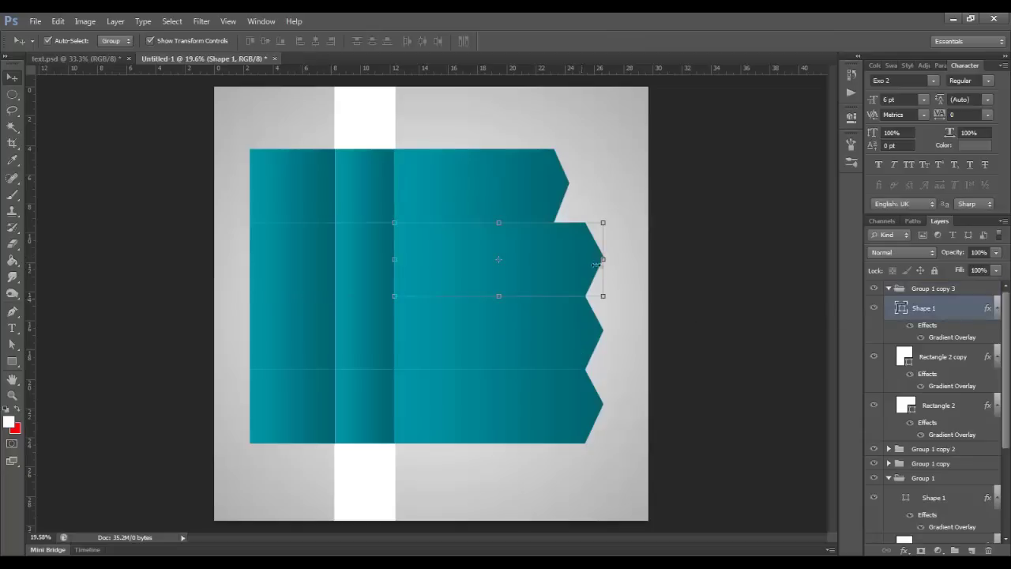
{"action": "left_click_drag", "start_coordinate": [598, 261], "coordinate": [621, 259]}
{"action": "key", "text": "Return"}
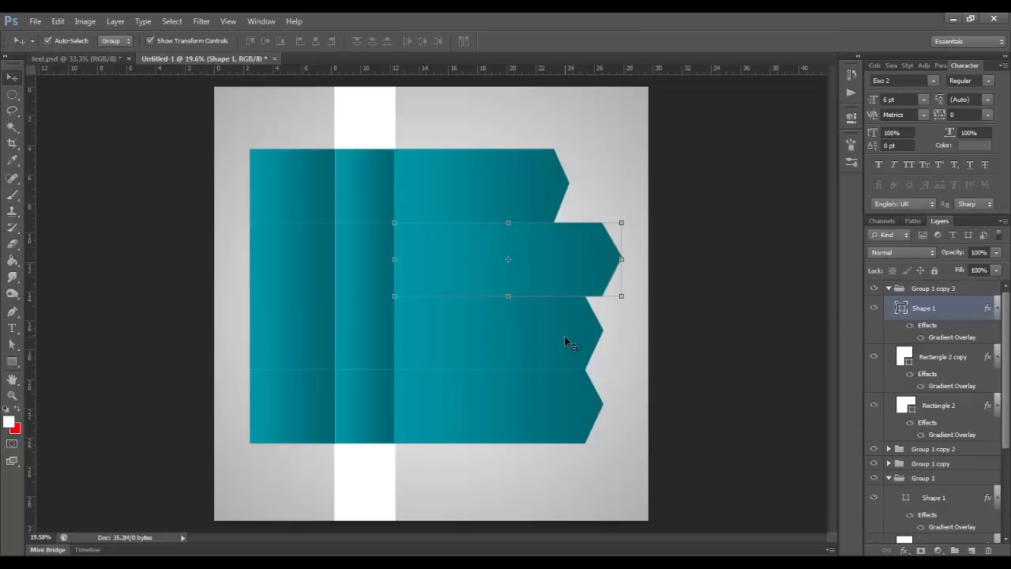
Step: Shorten the pointed arrow section of the third banner
{"action": "left_click", "coordinate": [909, 449]}
{"action": "left_click", "coordinate": [924, 469]}
{"action": "key", "text": "ctrl+t"}
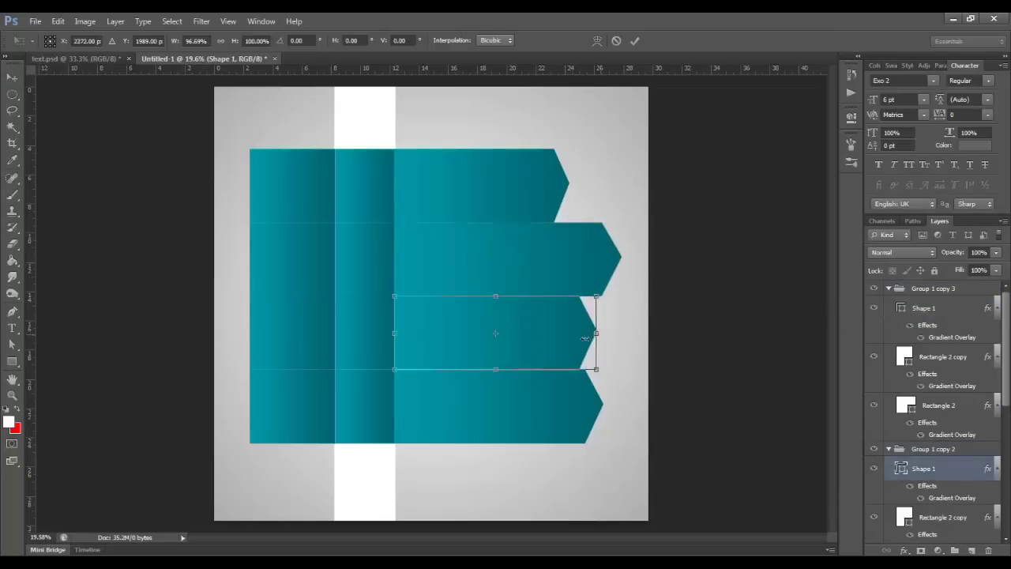
{"action": "left_click_drag", "start_coordinate": [585, 338], "coordinate": [559, 333]}
{"action": "key", "text": "Return"}
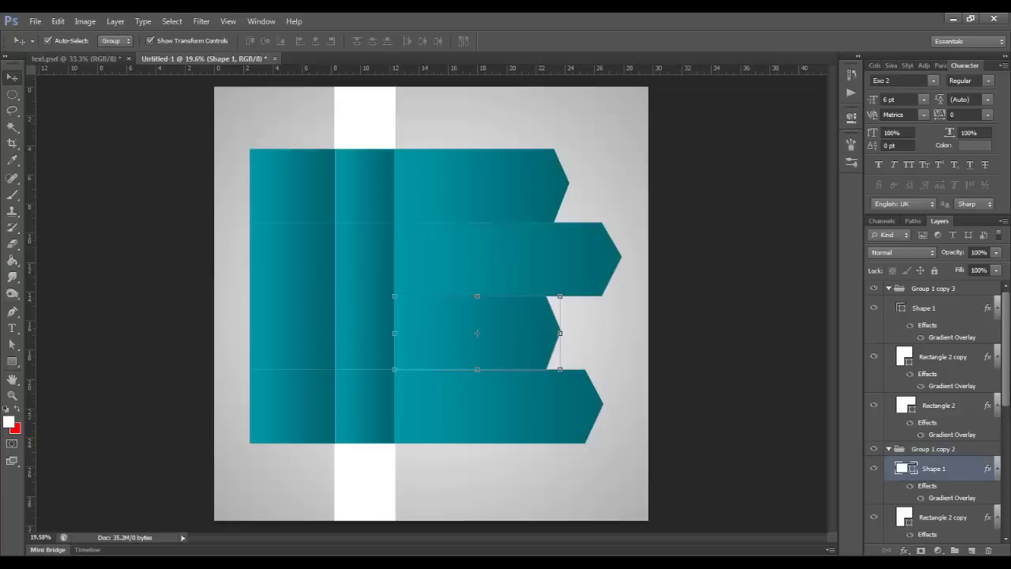
Step: Resize the bottom banner and narrow its arrow to 97.87% width
{"action": "left_click", "coordinate": [556, 408]}
{"action": "key", "text": "ctrl+t"}
{"action": "left_click_drag", "start_coordinate": [603, 405], "coordinate": [617, 405]}
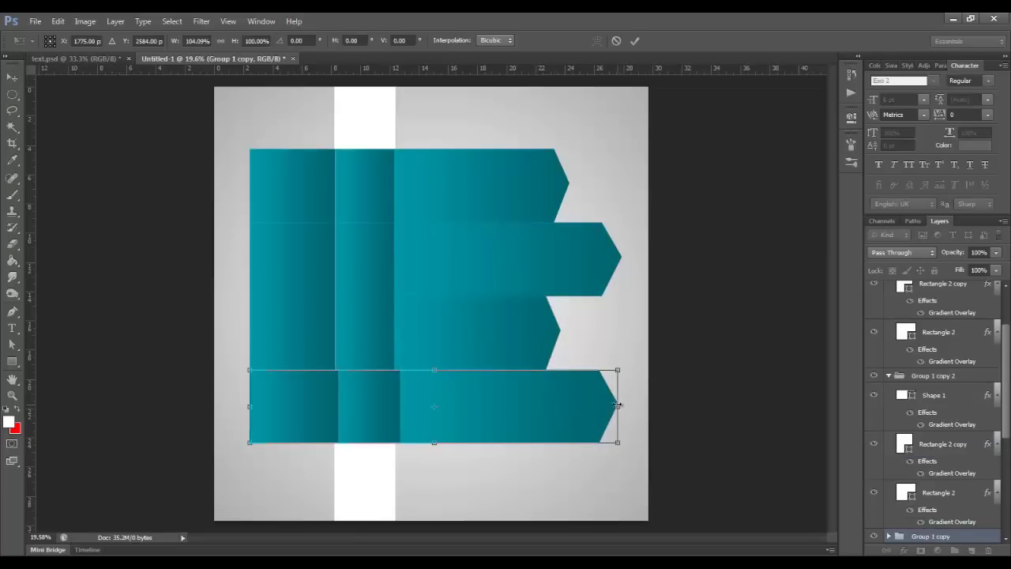
{"action": "key", "text": "ctrl+z"}
{"action": "scroll", "coordinate": [948, 411], "scroll_direction": "down", "scroll_amount": 2}
{"action": "scroll", "coordinate": [917, 435], "scroll_direction": "down", "scroll_amount": 2}
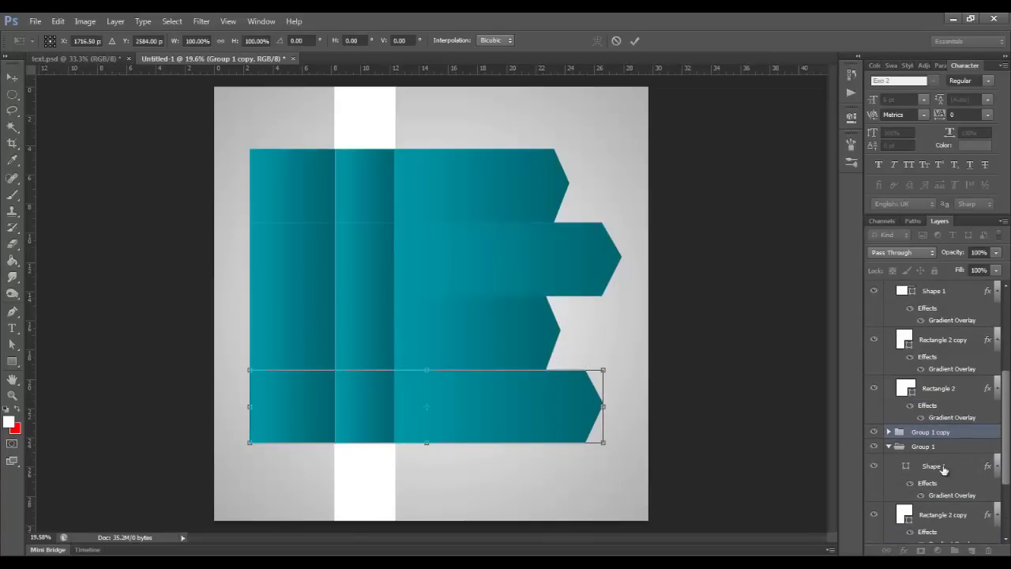
{"action": "key", "text": "ctrl+z"}
{"action": "key", "text": "ctrl+z"}
{"action": "key", "text": "Return"}
{"action": "left_click", "coordinate": [888, 433]}
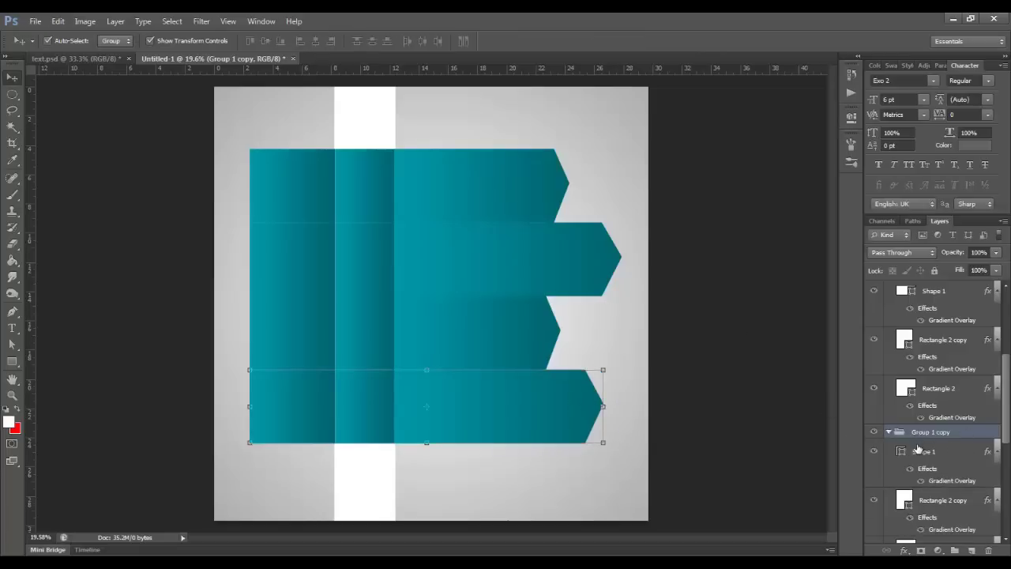
{"action": "left_click", "coordinate": [920, 451]}
{"action": "key", "text": "ctrl+t"}
{"action": "left_click_drag", "start_coordinate": [603, 406], "coordinate": [598, 407]}
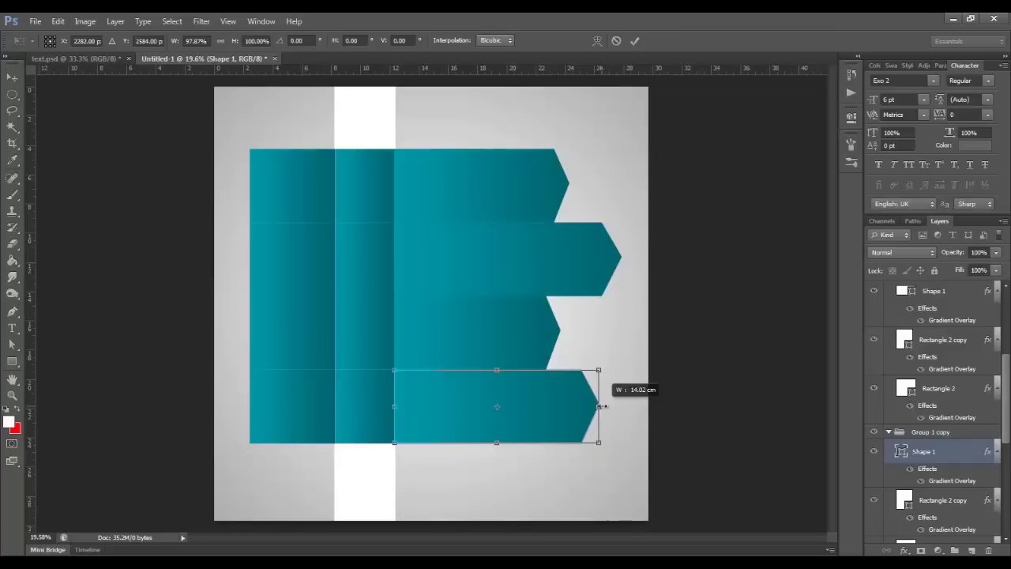
{"action": "key", "text": "Return"}
Step: Collapse all four banner groups in the Layers panel and reselect the top group
{"action": "left_click", "coordinate": [888, 433]}
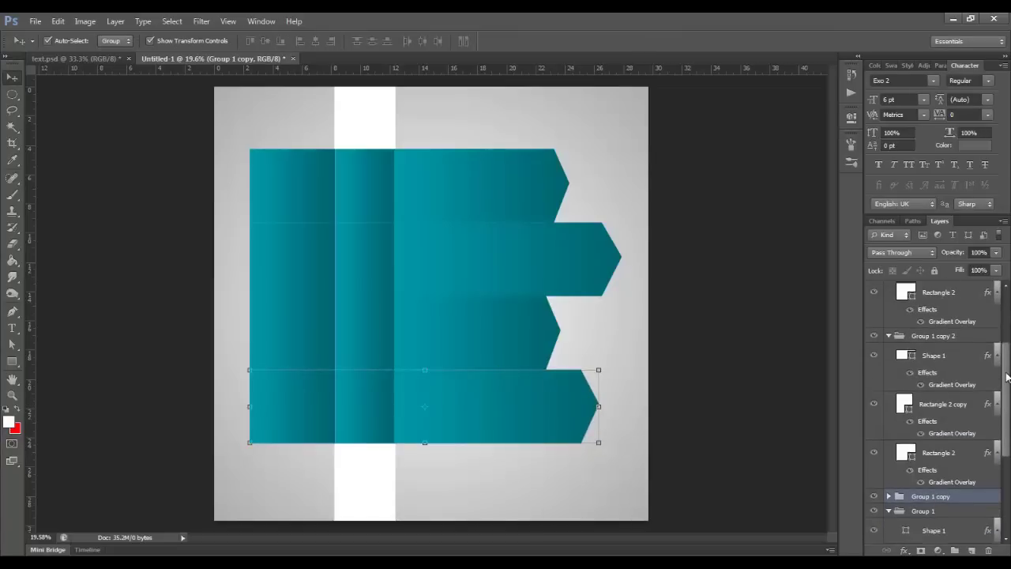
{"action": "left_click", "coordinate": [889, 343]}
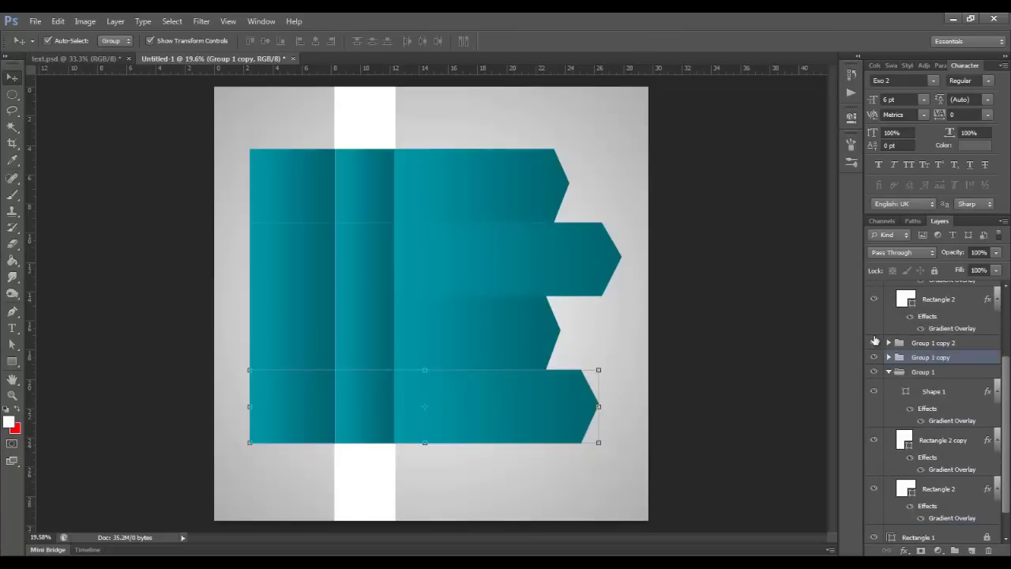
{"action": "left_click_drag", "start_coordinate": [1007, 430], "coordinate": [1008, 403]}
{"action": "left_click", "coordinate": [888, 418]}
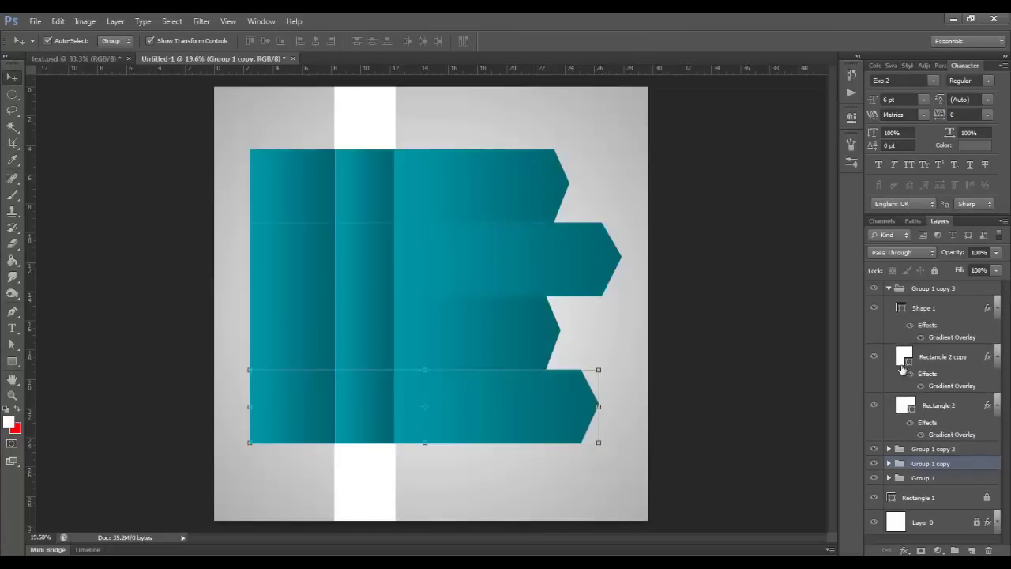
{"action": "left_click", "coordinate": [889, 301]}
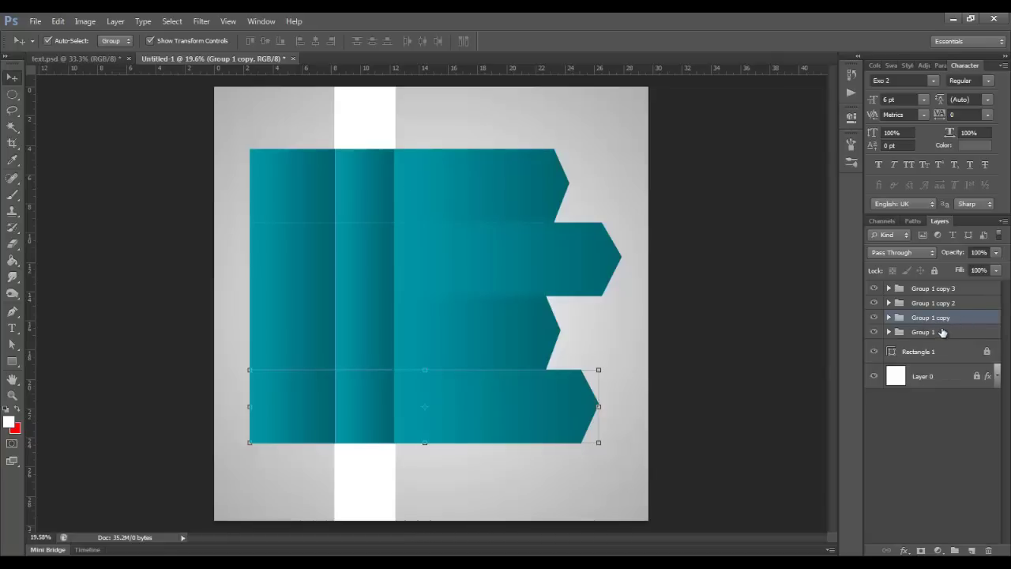
{"action": "left_click", "coordinate": [942, 333]}
Step: Scale the four banner groups together to 78.53% height and move them higher
{"action": "left_click", "coordinate": [940, 289], "text": "shift"}
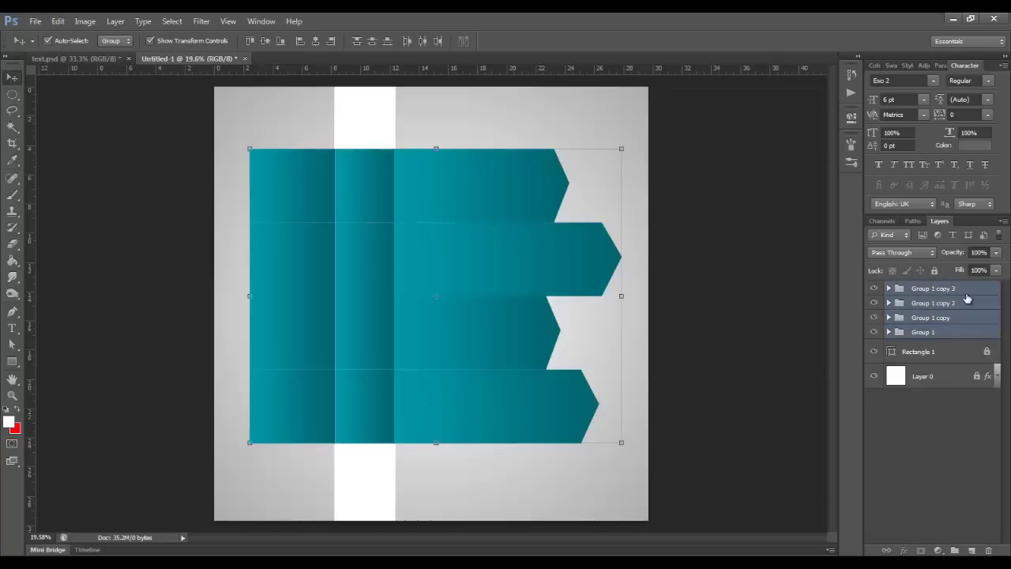
{"action": "left_click_drag", "start_coordinate": [444, 149], "coordinate": [448, 177]}
{"action": "left_click_drag", "start_coordinate": [462, 218], "coordinate": [462, 205]}
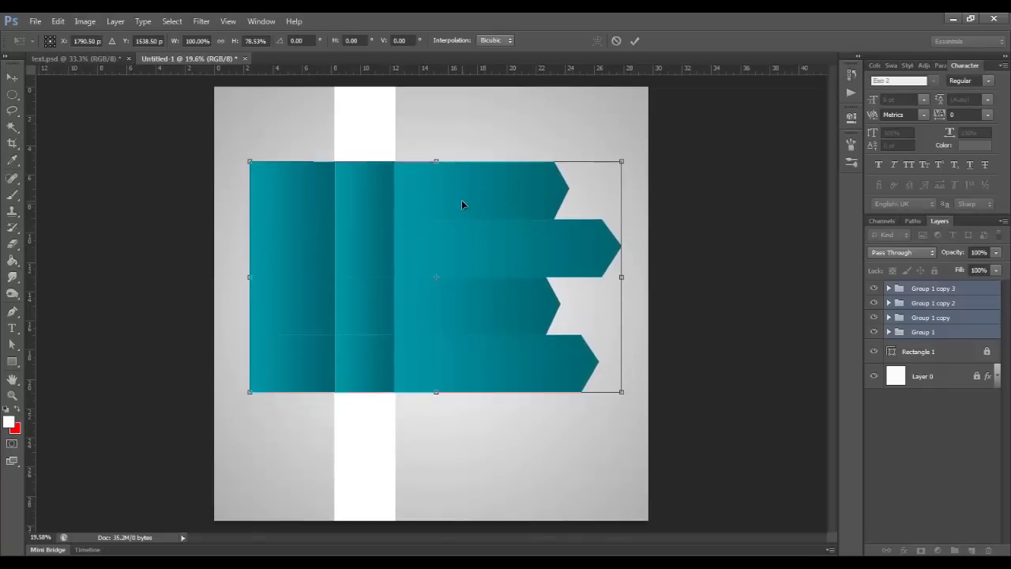
{"action": "key", "text": "Return"}
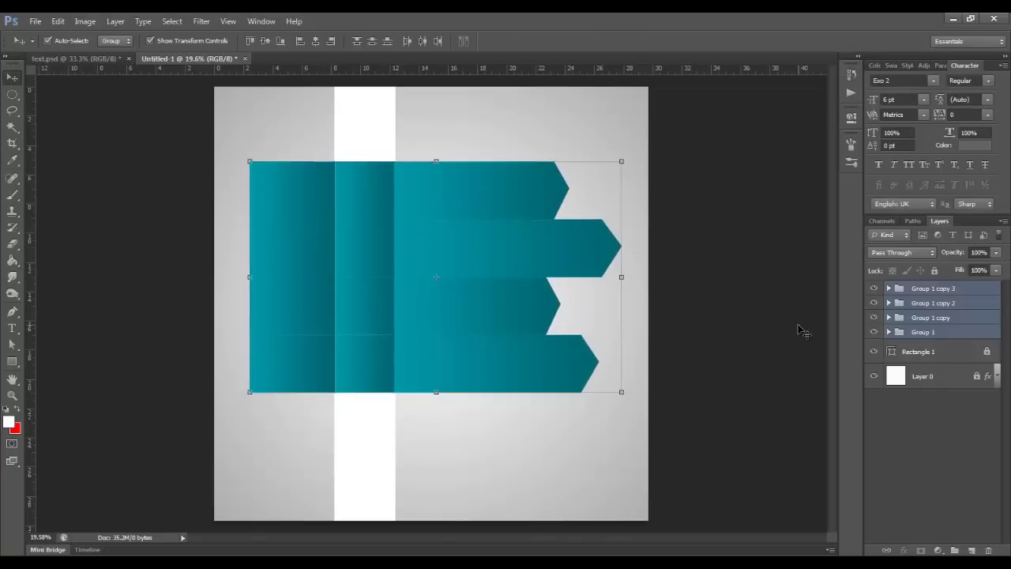
Step: Ungroup the banner groups into separate layers and select the middle teal panel layers
{"action": "key", "text": "ctrl+shift+g"}
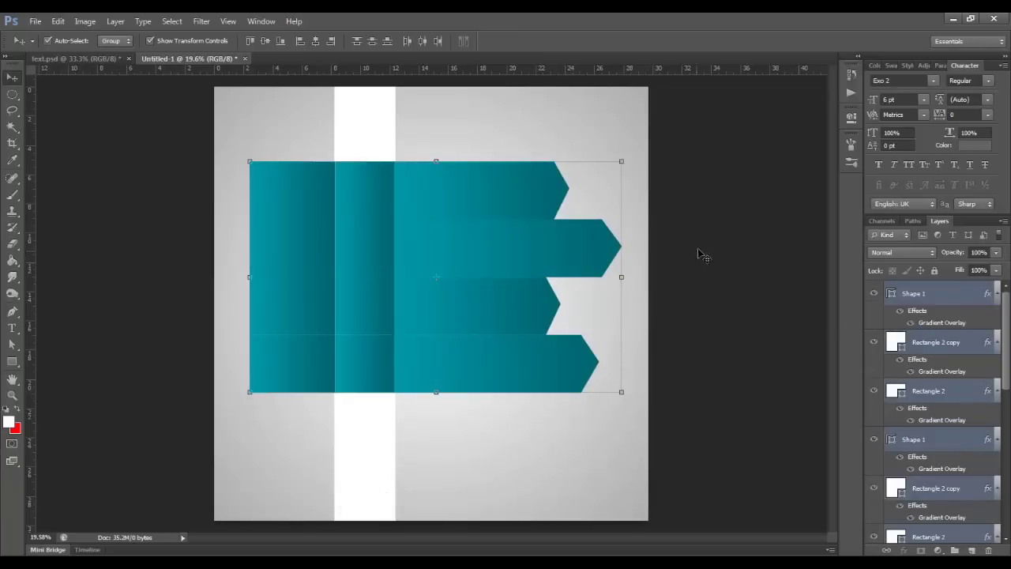
{"action": "left_click", "coordinate": [703, 254]}
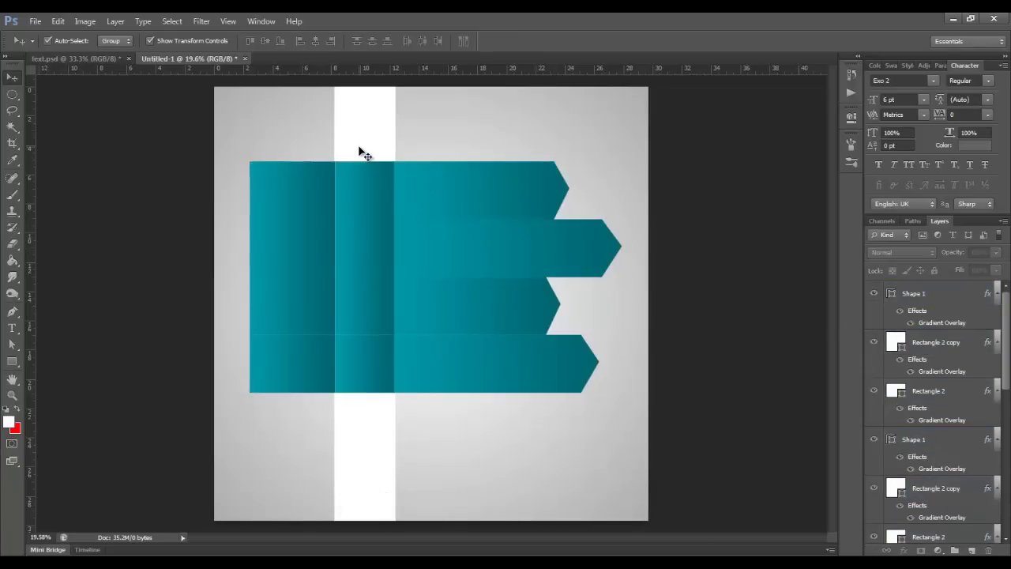
{"action": "left_click_drag", "start_coordinate": [360, 141], "coordinate": [371, 392]}
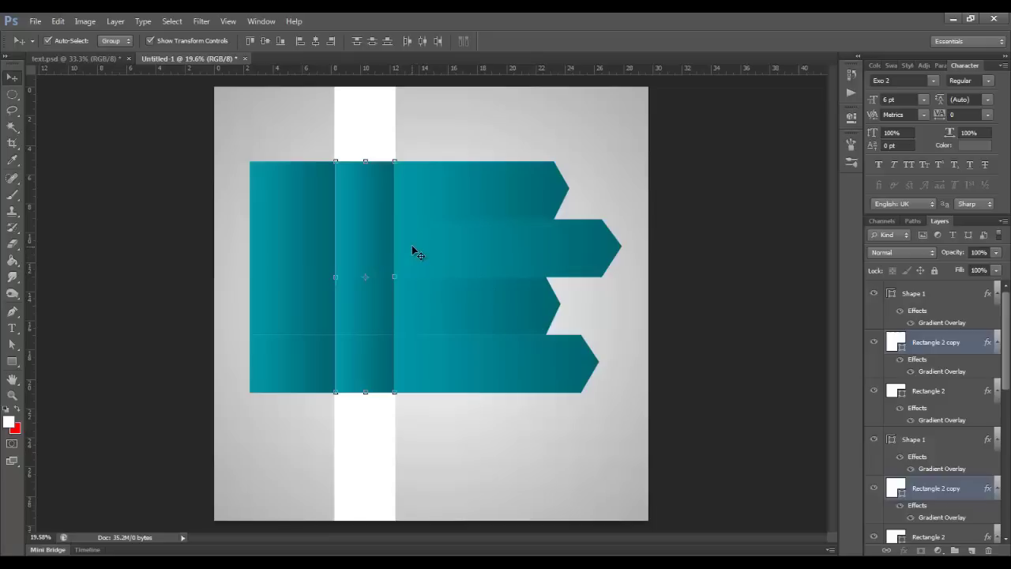
Step: Apply a Perspective transform pulling the middle panel's top-right corner down about 25°
{"action": "key", "text": "ctrl+t"}
{"action": "right_click", "coordinate": [366, 181]}
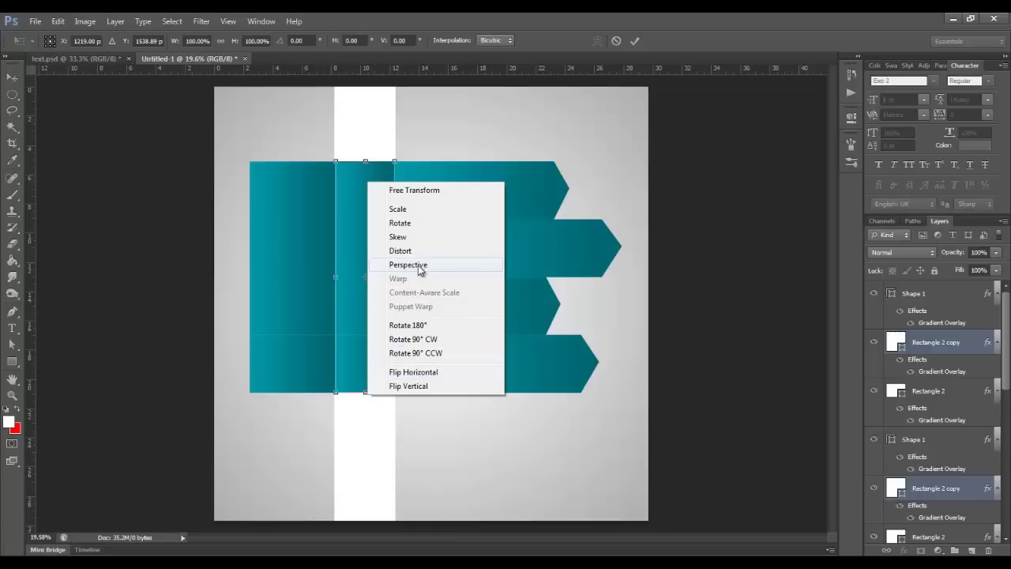
{"action": "left_click", "coordinate": [419, 265]}
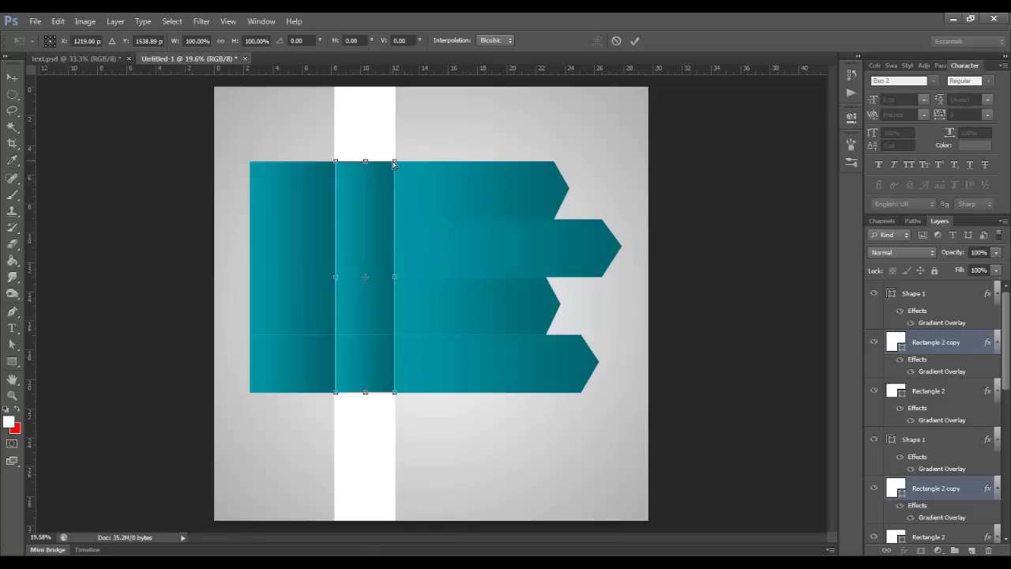
{"action": "left_click_drag", "start_coordinate": [394, 164], "coordinate": [395, 181]}
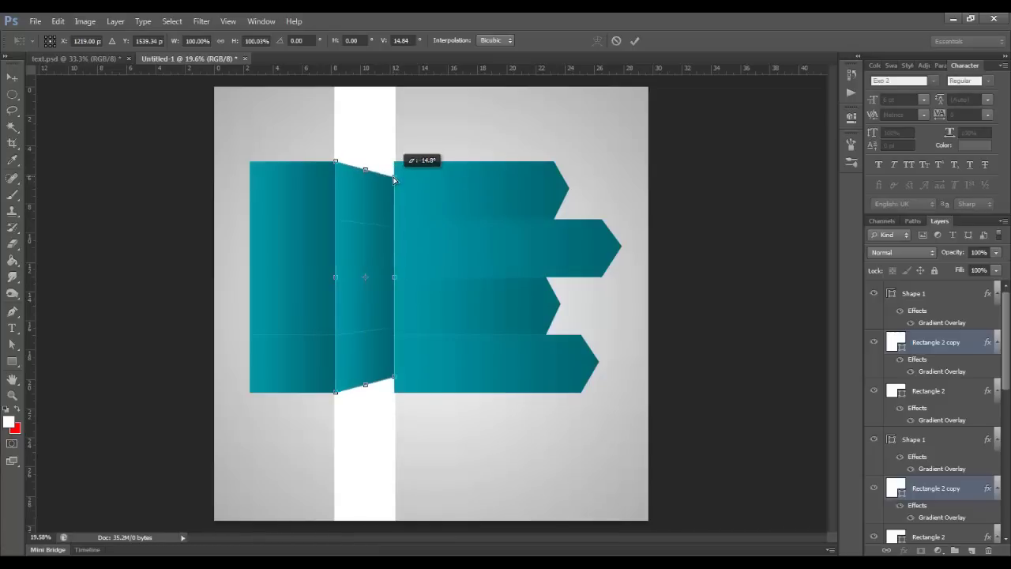
{"action": "left_click_drag", "start_coordinate": [394, 181], "coordinate": [394, 182]}
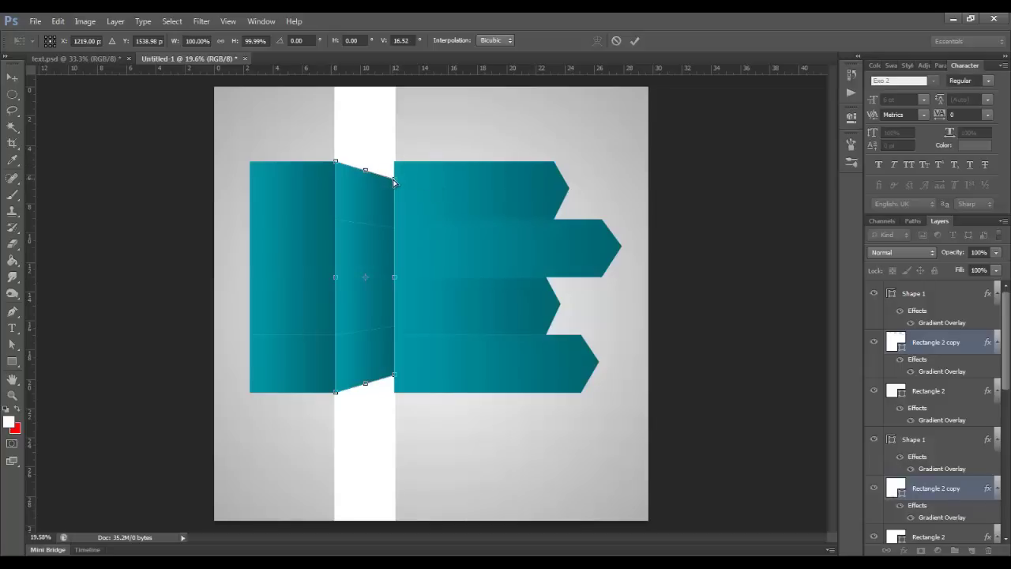
{"action": "left_click_drag", "start_coordinate": [395, 183], "coordinate": [395, 190]}
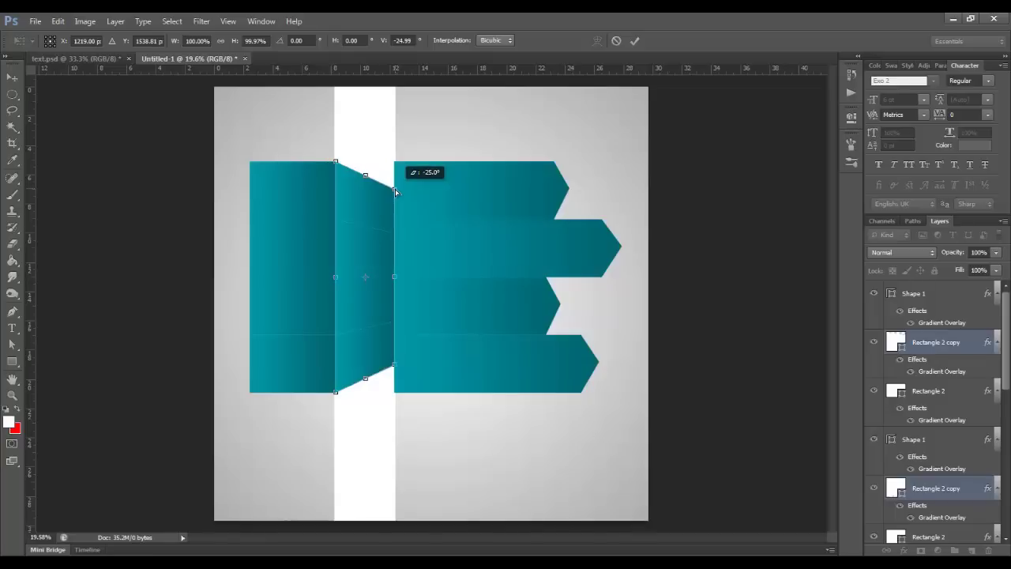
{"action": "left_click_drag", "start_coordinate": [395, 188], "coordinate": [396, 190]}
{"action": "key", "text": "Return"}
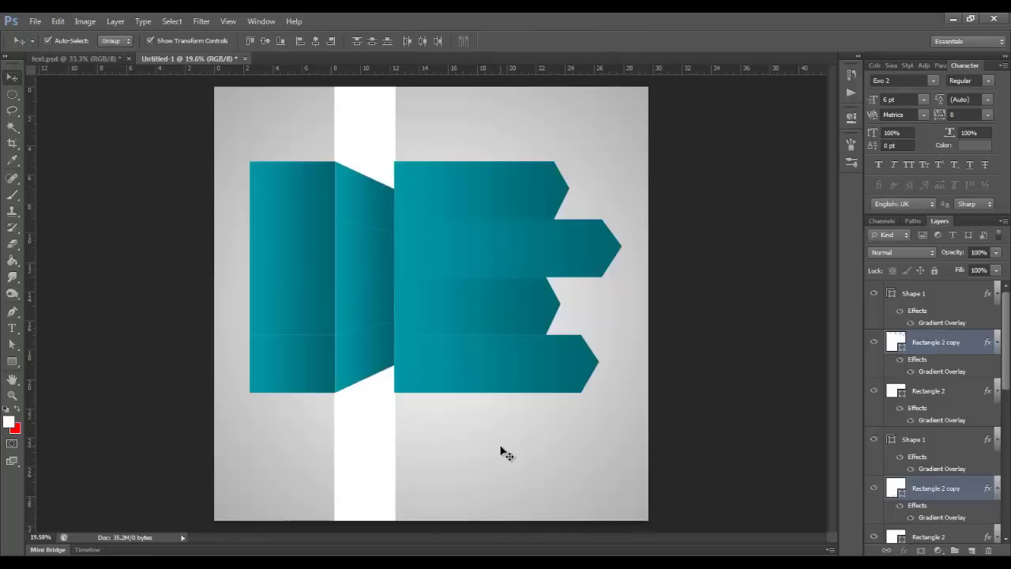
Step: Squash the arrow block so its top and bottom edges meet the fold corners
{"action": "mouse_move", "coordinate": [519, 458]}
{"action": "left_mouse_down"}
{"action": "mouse_move", "coordinate": [471, 281]}
{"action": "mouse_move", "coordinate": [468, 151]}
{"action": "mouse_move", "coordinate": [506, 188]}
{"action": "left_mouse_up"}
{"action": "left_click", "coordinate": [431, 150], "text": "ctrl"}
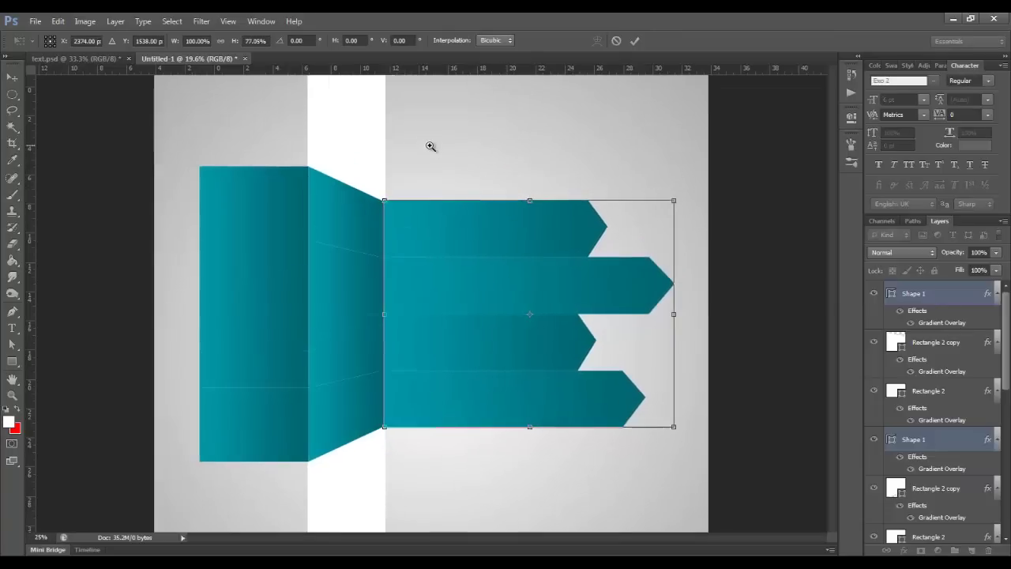
{"action": "left_click_drag", "start_coordinate": [432, 153], "coordinate": [514, 190]}
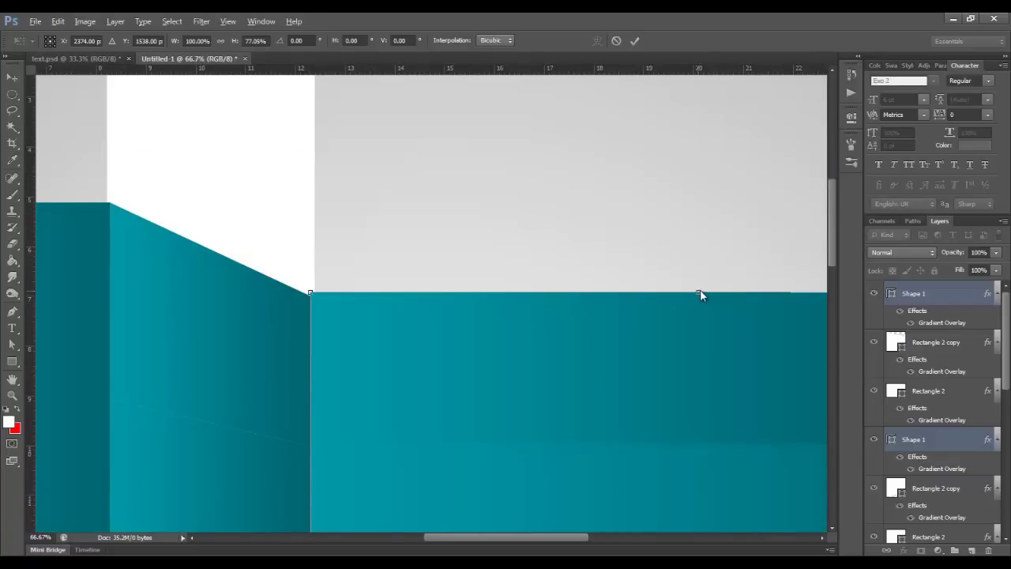
{"action": "left_click_drag", "start_coordinate": [699, 291], "coordinate": [699, 295]}
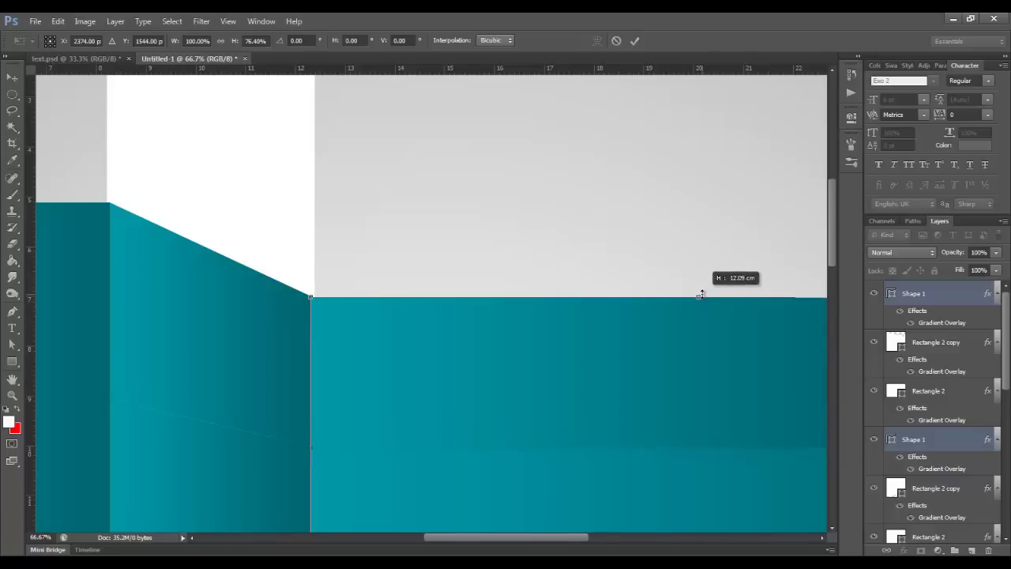
{"action": "key", "text": "Return"}
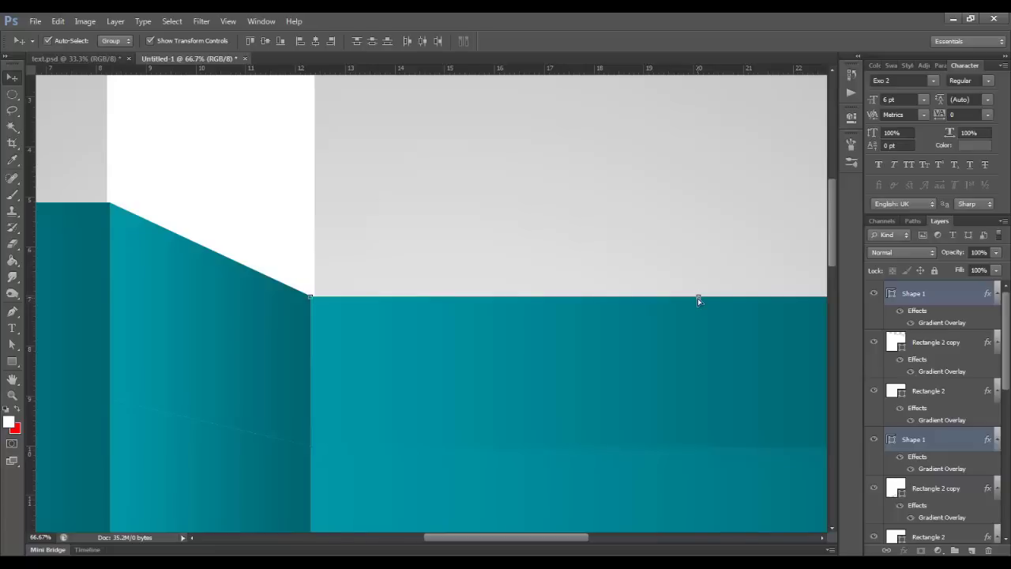
Step: Fit the whole document in view and select sections of the left and middle panels
{"action": "key", "text": "ctrl+minus"}
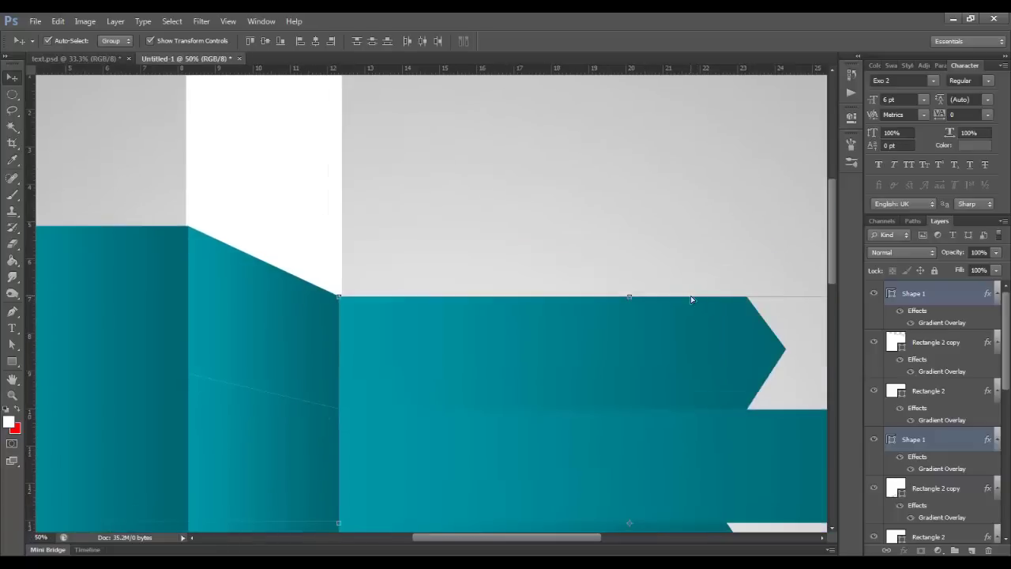
{"action": "key", "text": "ctrl+0"}
{"action": "key", "text": "ctrl+1"}
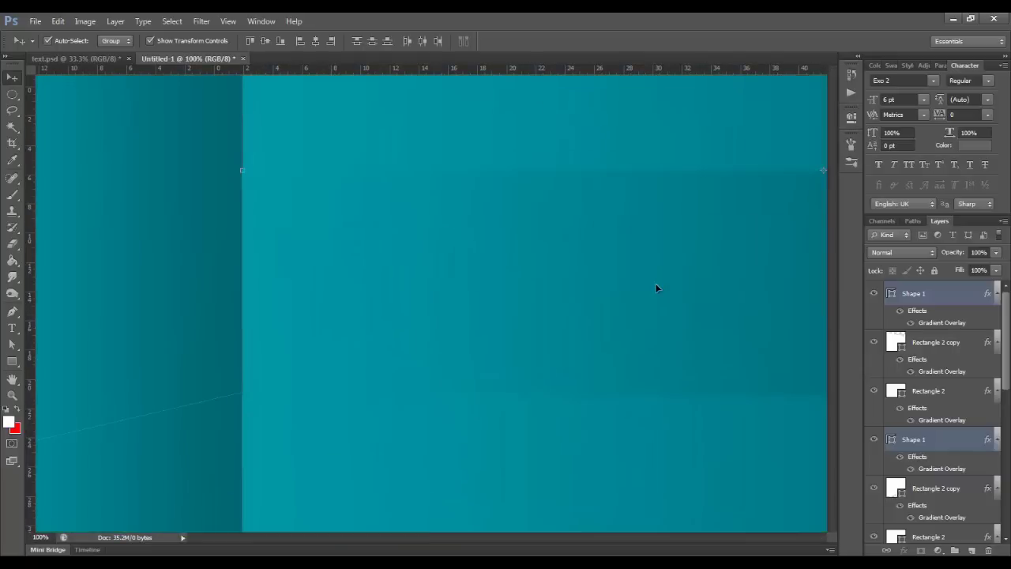
{"action": "key", "text": "ctrl+0"}
{"action": "left_click", "coordinate": [515, 151]}
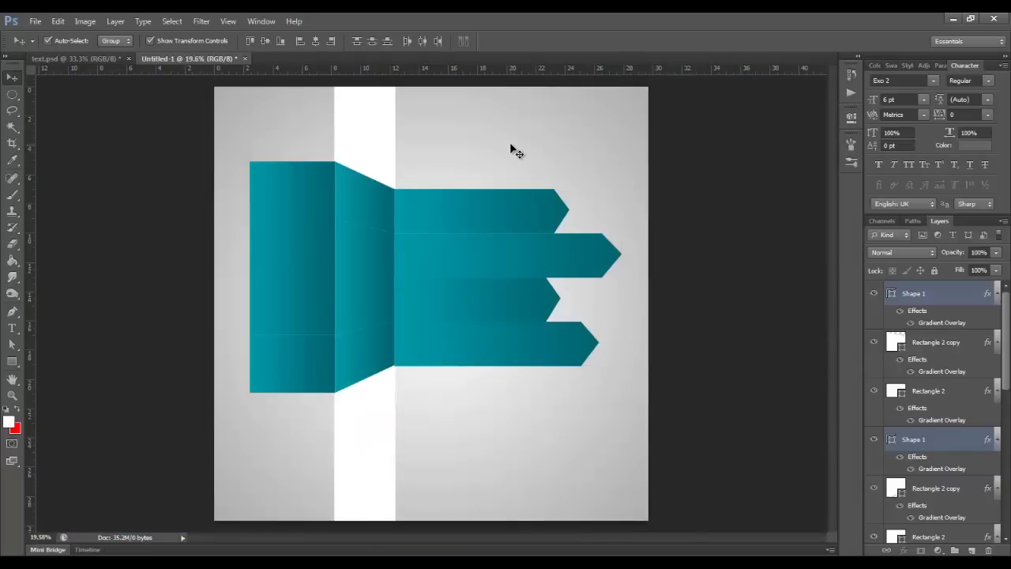
{"action": "left_click", "coordinate": [292, 193]}
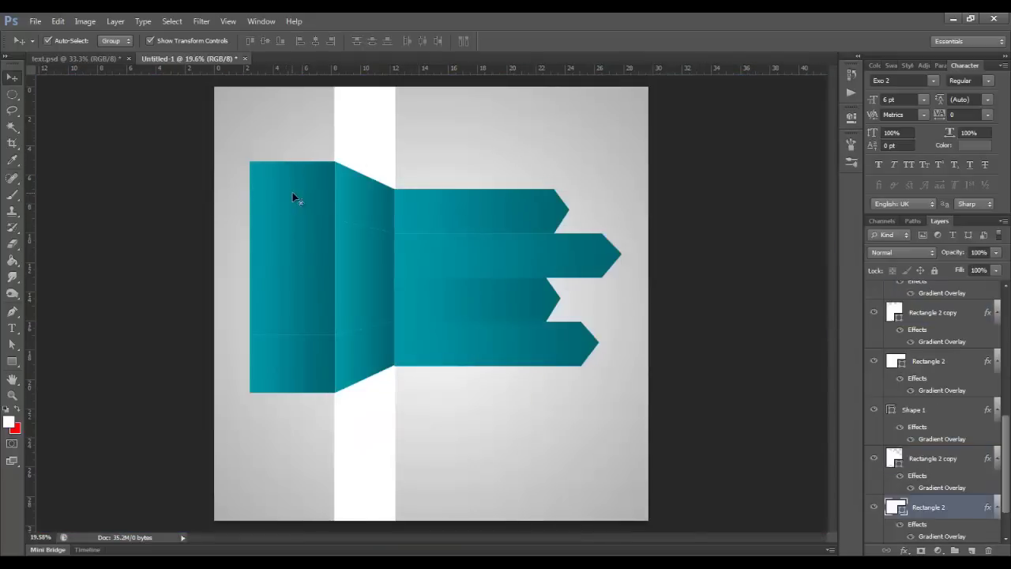
{"action": "left_click", "coordinate": [361, 195]}
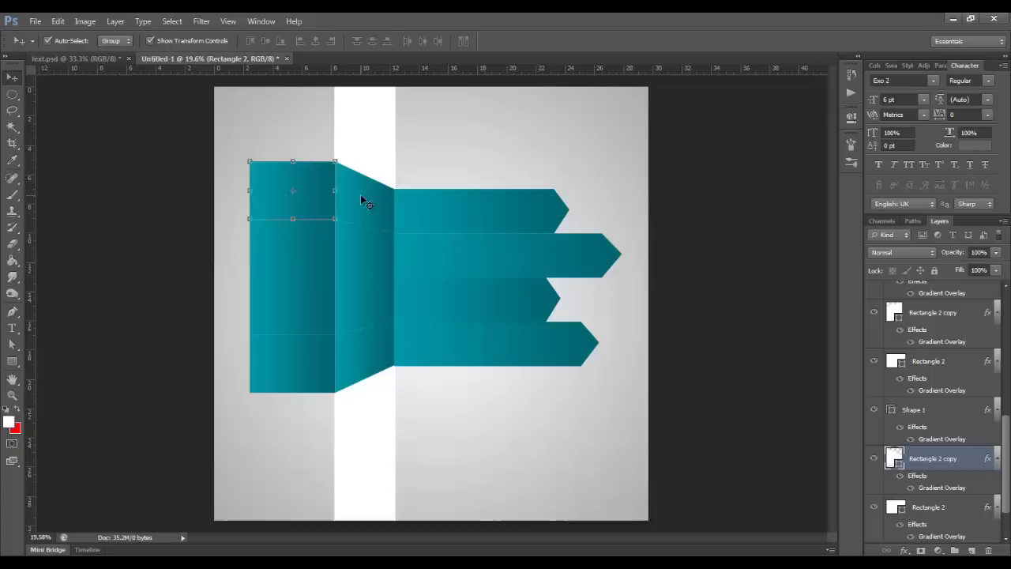
{"action": "left_click", "coordinate": [311, 254]}
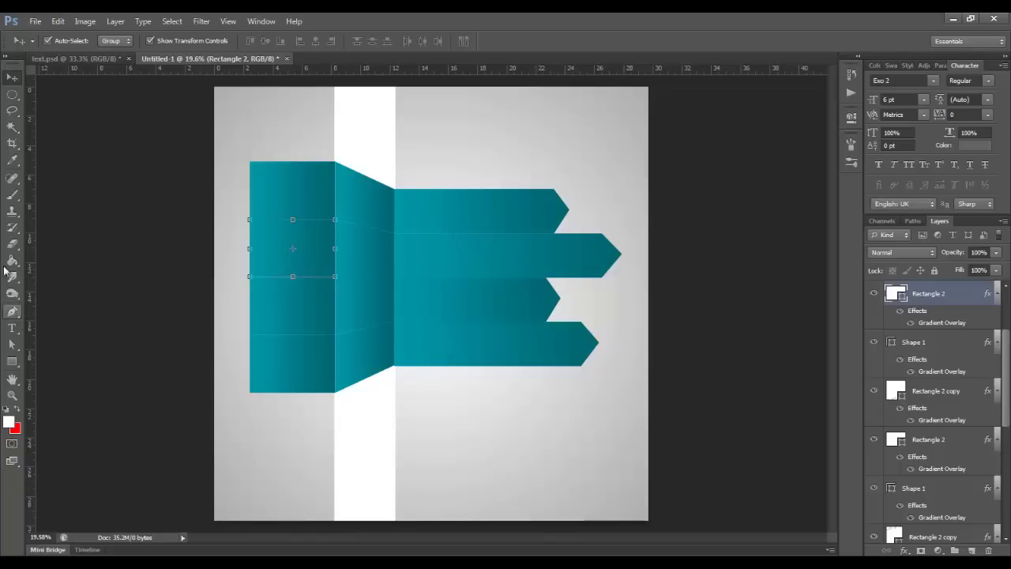
Step: Draw a white circle, Ellipse 1, on the top-left teal panel and nudge it into place
{"action": "left_click", "coordinate": [12, 363]}
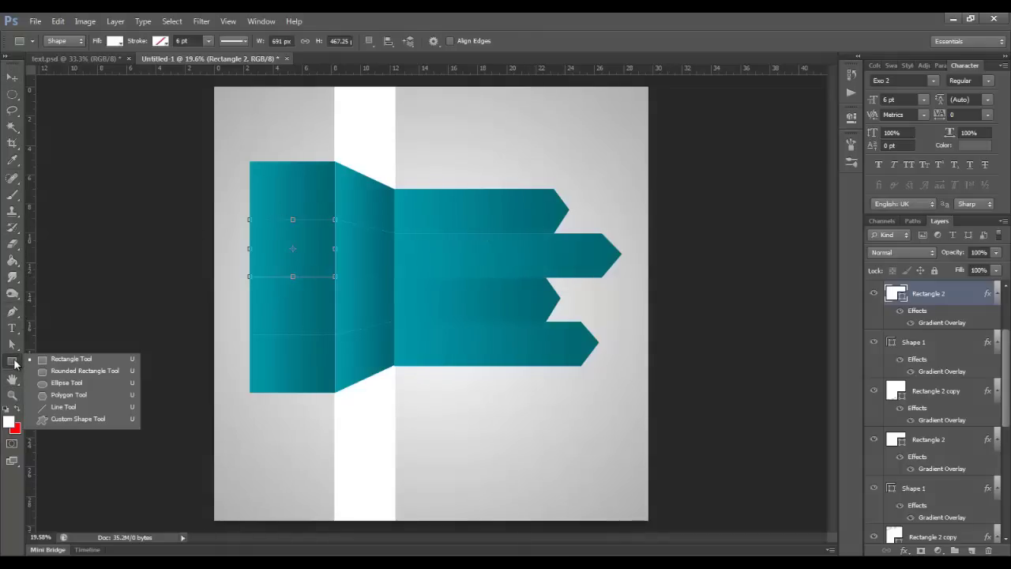
{"action": "left_click", "coordinate": [44, 383]}
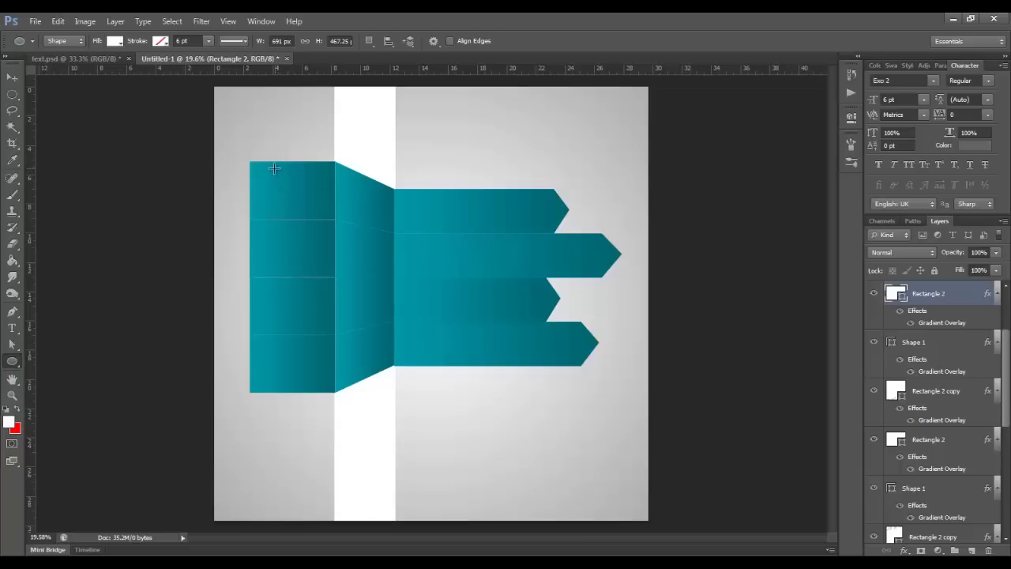
{"action": "left_click_drag", "start_coordinate": [274, 168], "coordinate": [314, 221]}
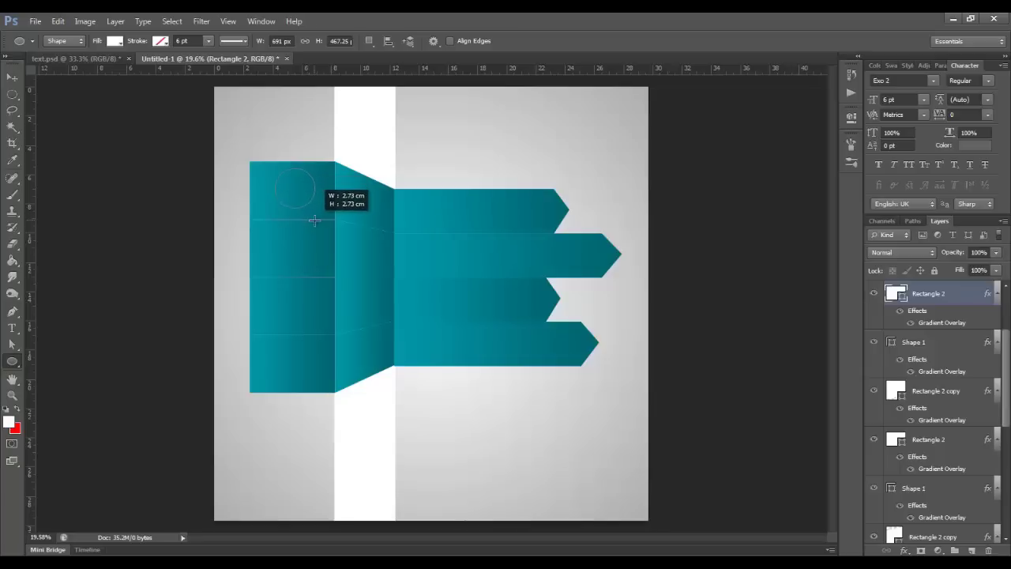
{"action": "left_click_drag", "start_coordinate": [315, 221], "coordinate": [316, 223]}
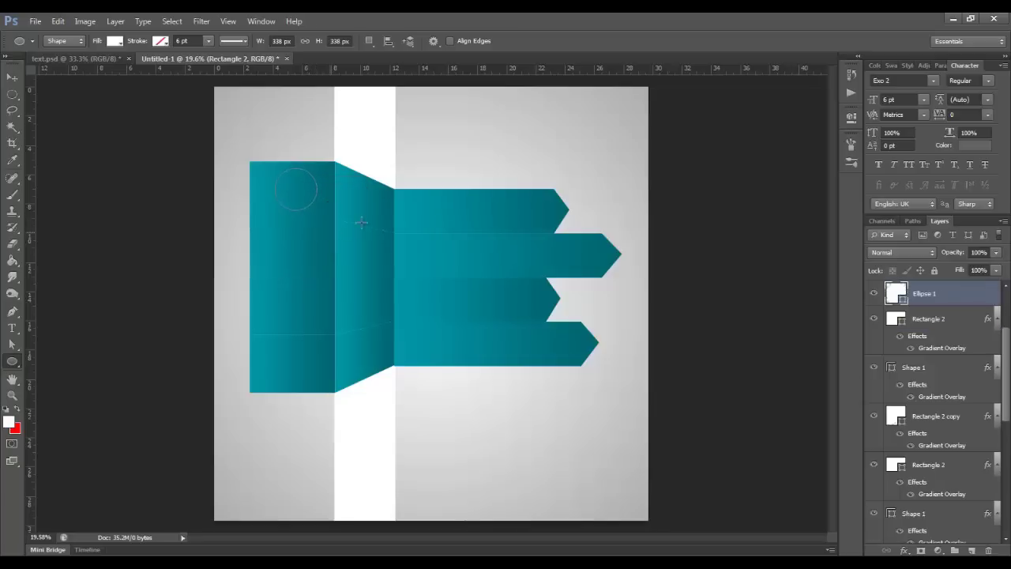
{"action": "left_click", "coordinate": [12, 80]}
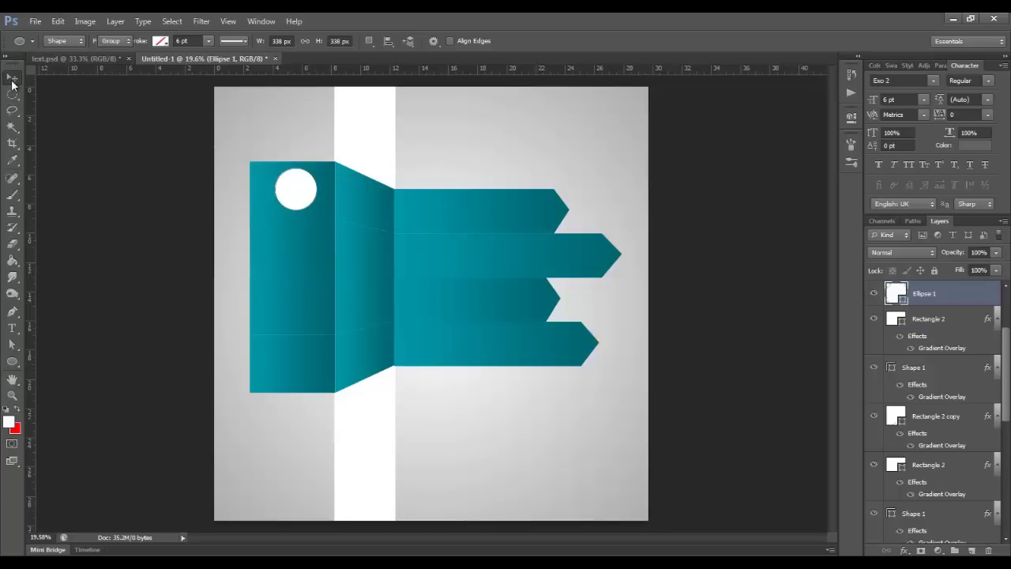
{"action": "left_click", "coordinate": [270, 156], "text": "ctrl"}
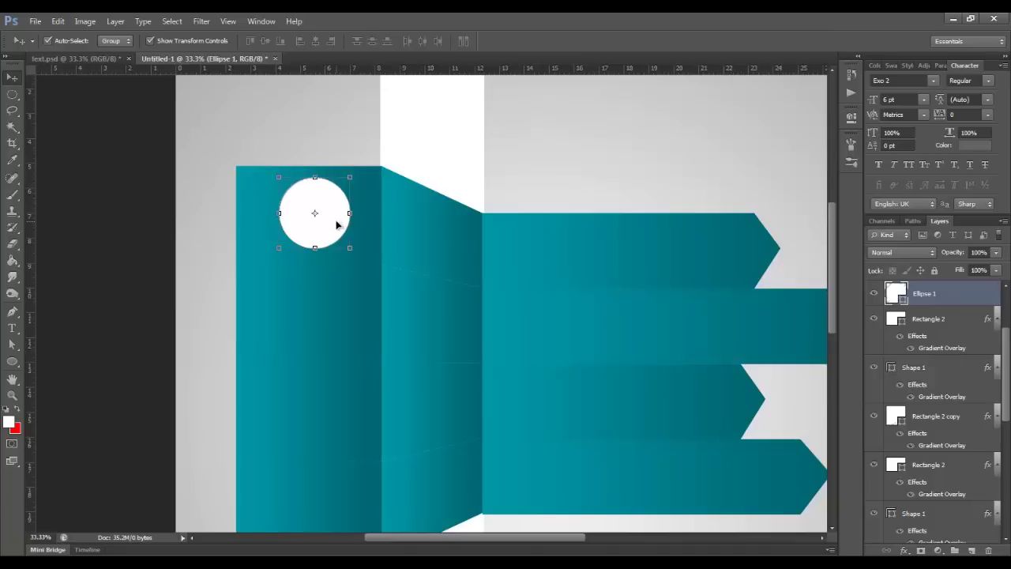
{"action": "left_click_drag", "start_coordinate": [336, 226], "coordinate": [330, 226]}
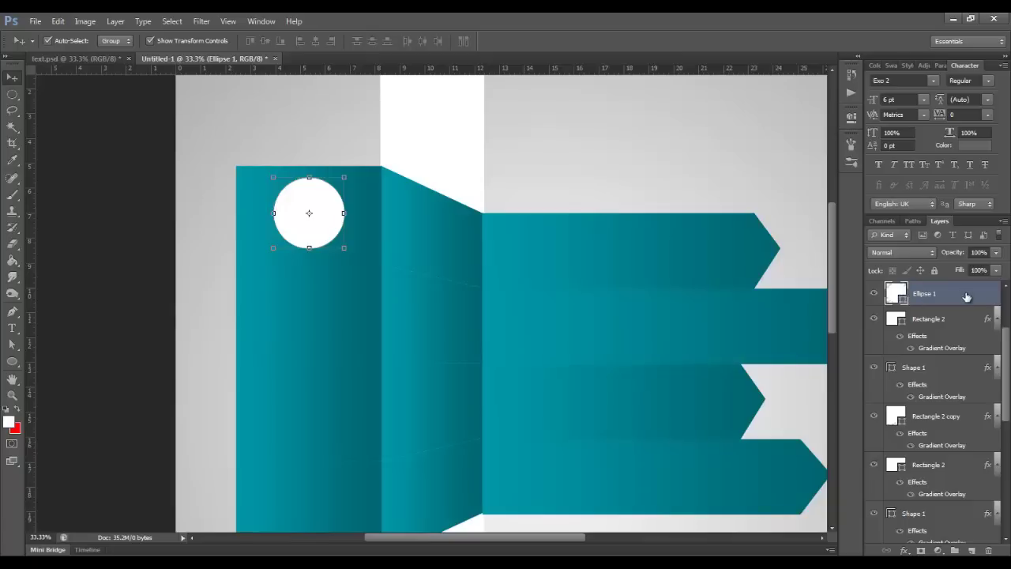
Step: Duplicate the circle and shrink the copy to 74.26% around its centre
{"action": "key", "text": "ctrl+j"}
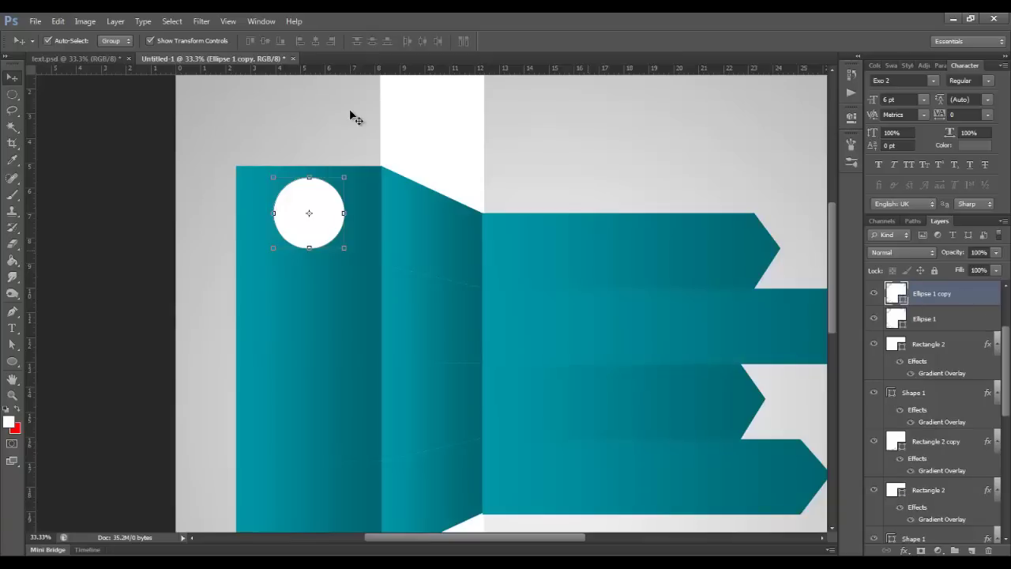
{"action": "left_click_drag", "start_coordinate": [344, 174], "coordinate": [340, 188]}
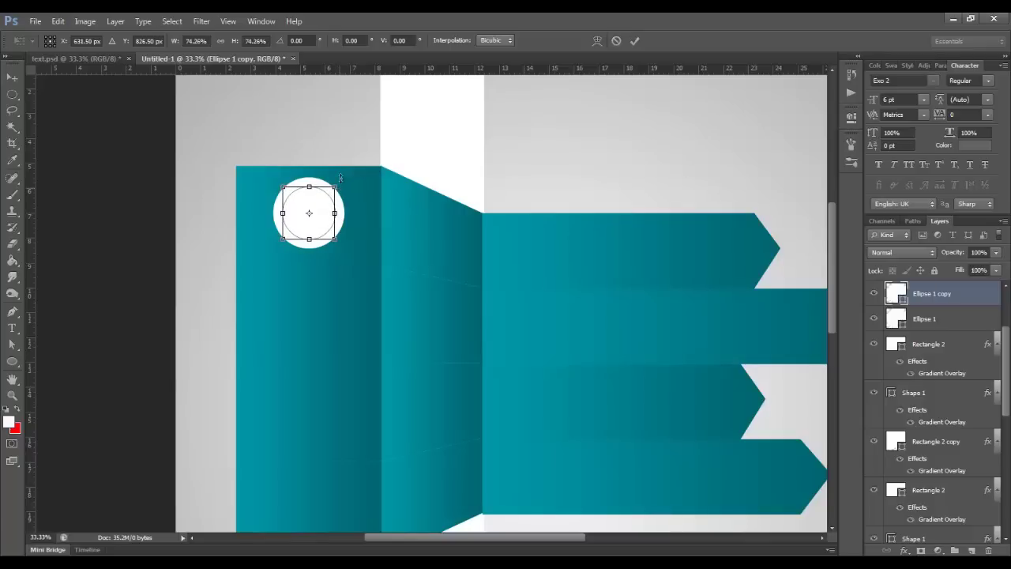
{"action": "key", "text": "Return"}
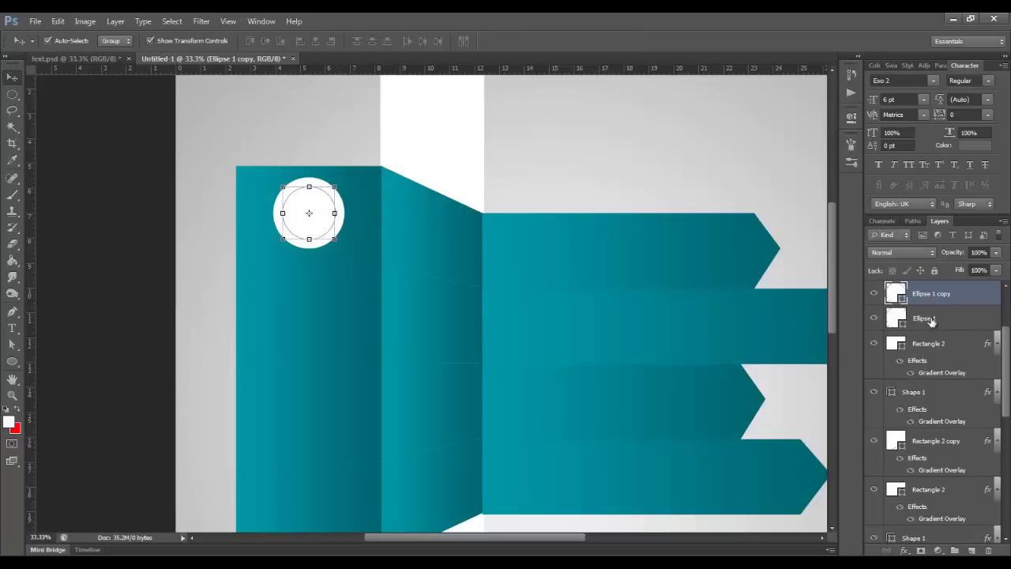
Step: Replace Ellipse 1's Gradient Overlay with a Drop Shadow at 35% opacity, 35 px size
{"action": "double_click", "coordinate": [962, 320]}
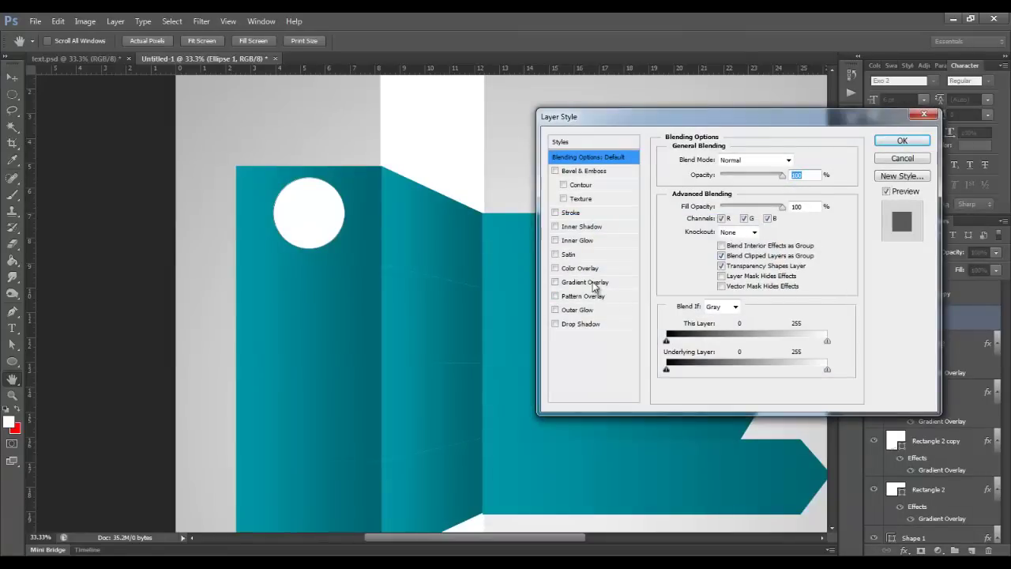
{"action": "left_click", "coordinate": [598, 283]}
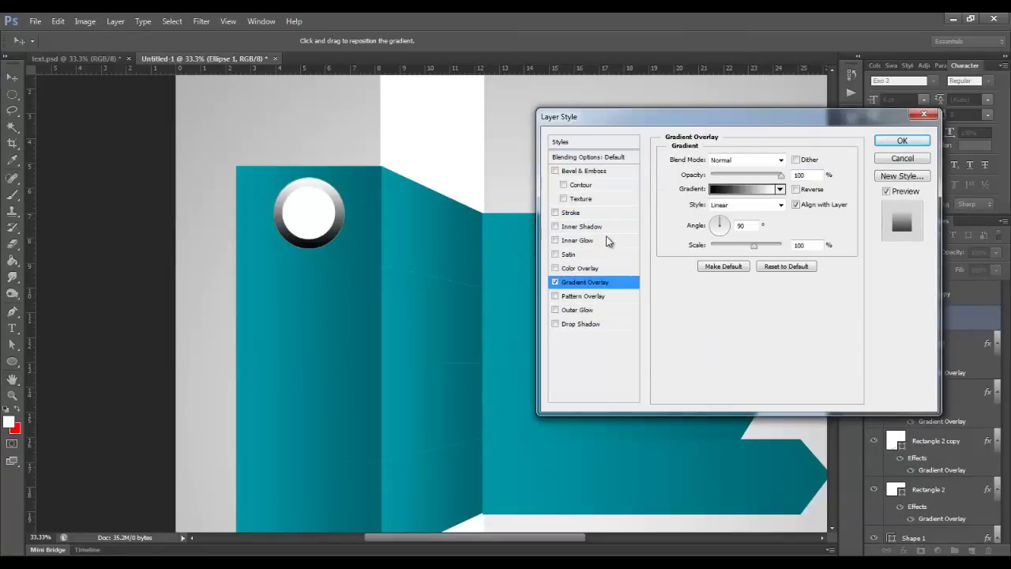
{"action": "left_click", "coordinate": [555, 282]}
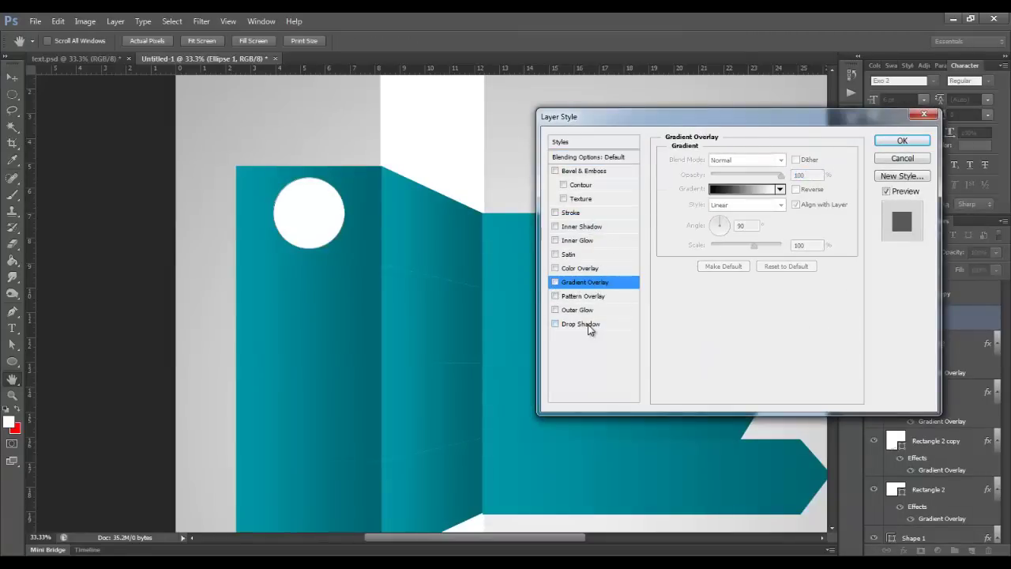
{"action": "left_click", "coordinate": [555, 324]}
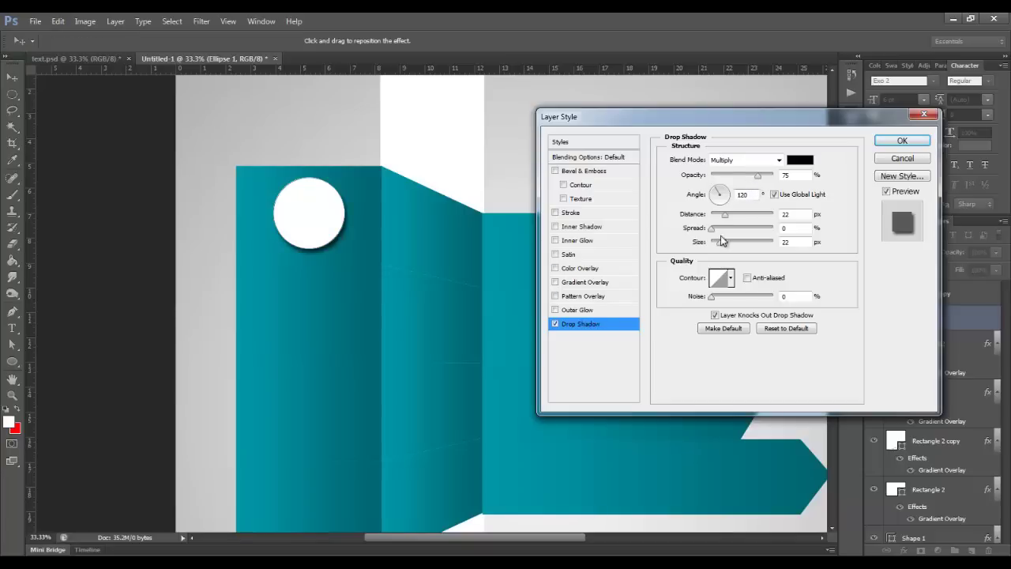
{"action": "left_click_drag", "start_coordinate": [720, 241], "coordinate": [719, 249]}
{"action": "mouse_move", "coordinate": [758, 176]}
{"action": "left_mouse_down"}
{"action": "mouse_move", "coordinate": [734, 188]}
{"action": "mouse_move", "coordinate": [723, 228]}
{"action": "mouse_move", "coordinate": [730, 226]}
{"action": "left_mouse_up"}
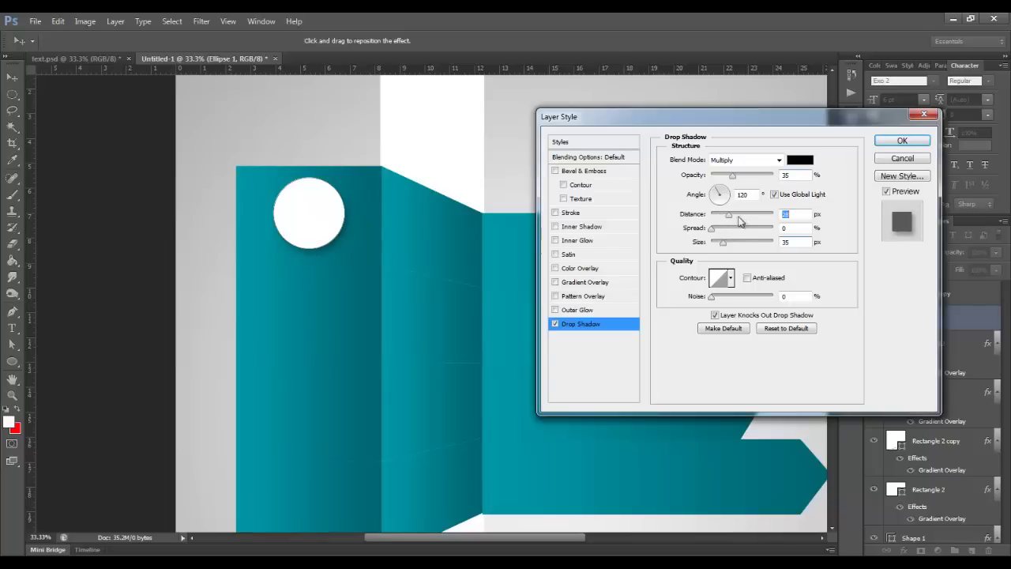
{"action": "left_click", "coordinate": [893, 142]}
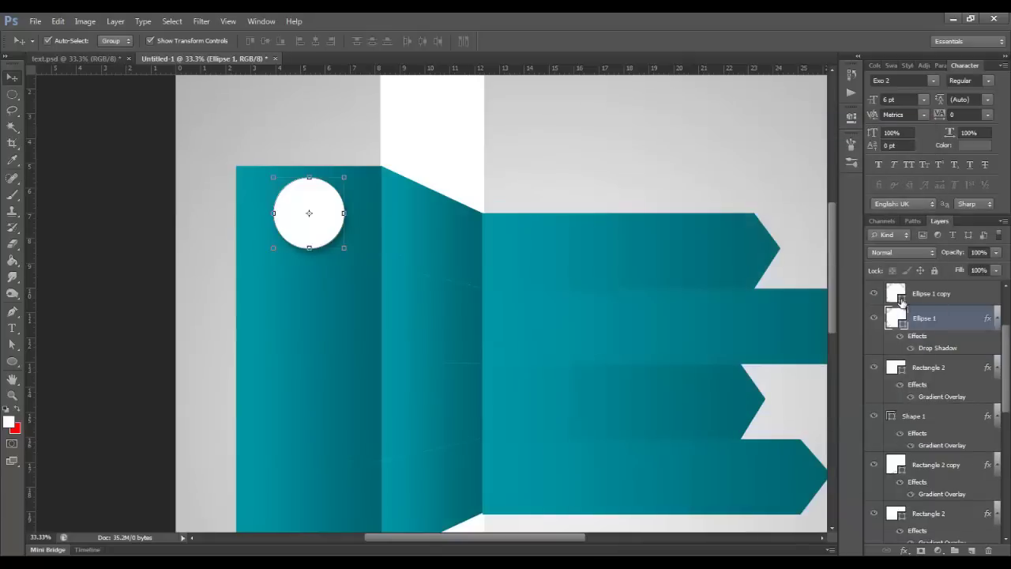
Step: Fill the inner circle, Ellipse 1 copy, with hex colour 455a64
{"action": "left_click", "coordinate": [902, 297]}
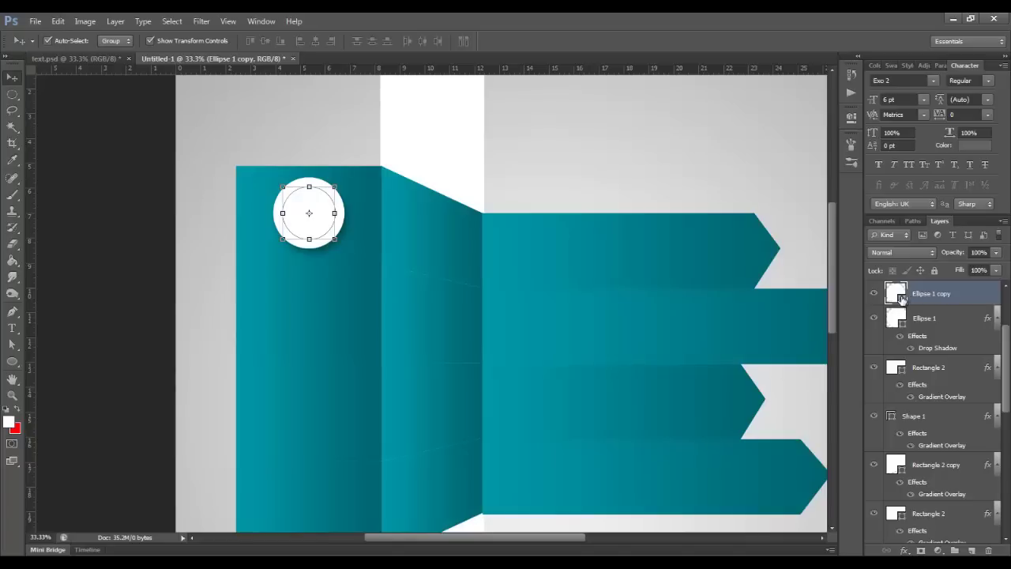
{"action": "double_click", "coordinate": [903, 296]}
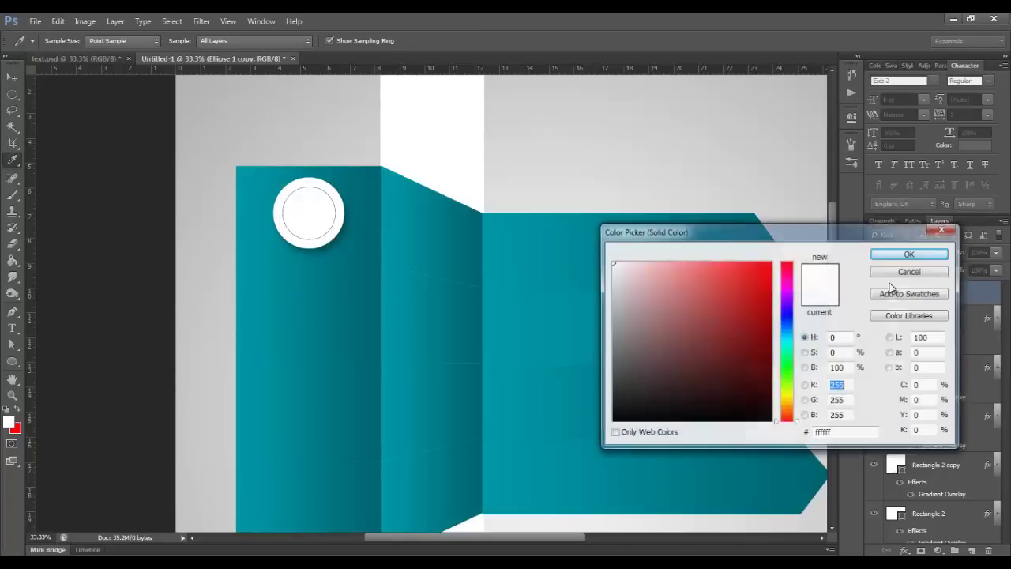
{"action": "left_click", "coordinate": [847, 434]}
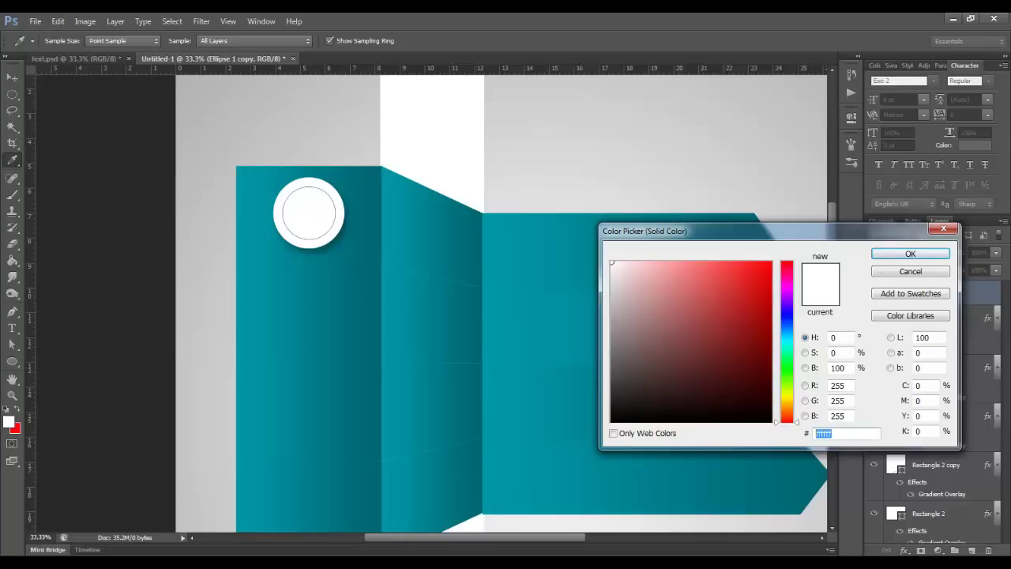
{"action": "type", "text": "45"}
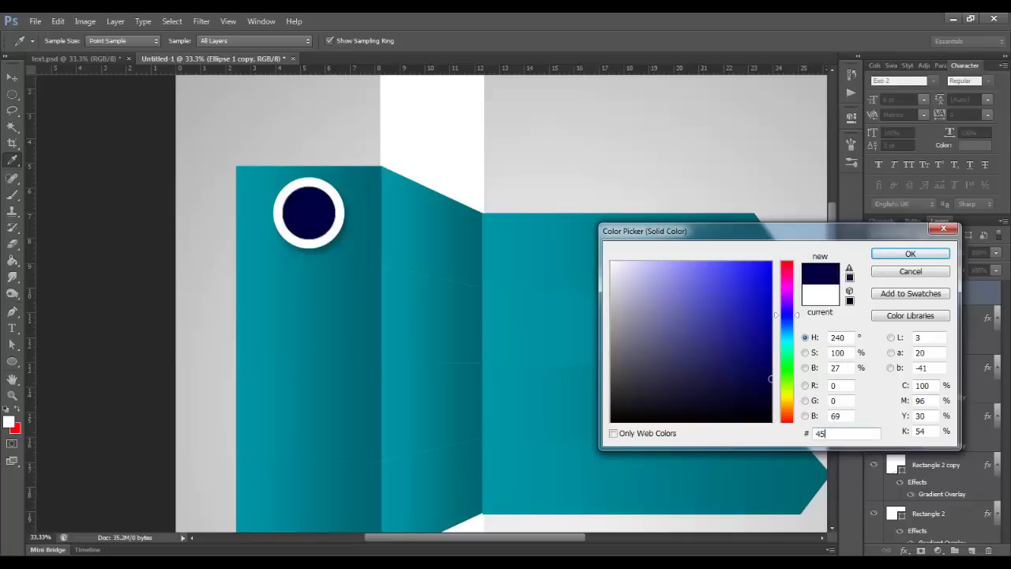
{"action": "type", "text": "5"}
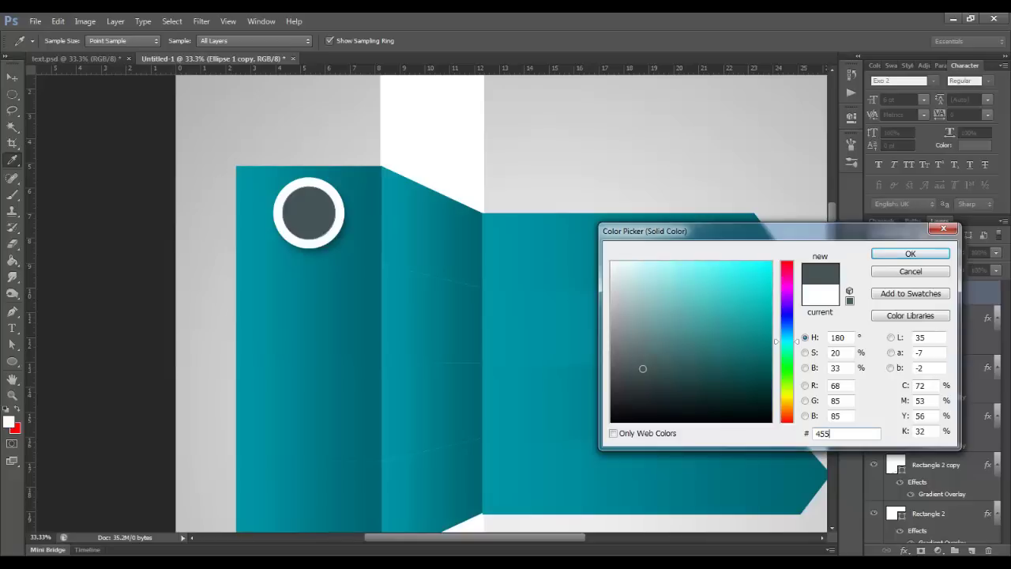
{"action": "type", "text": "a64"}
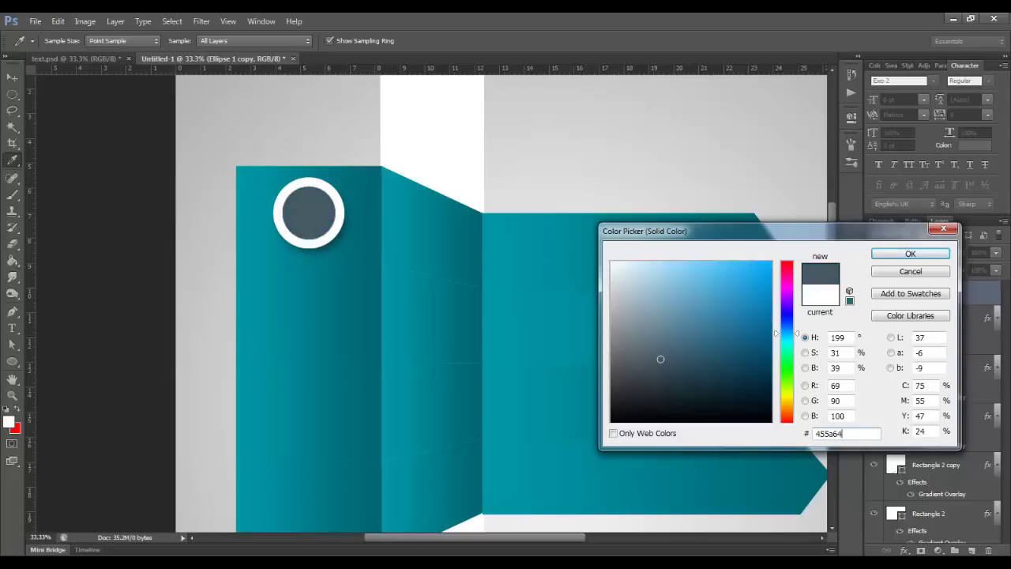
{"action": "left_click", "coordinate": [909, 253]}
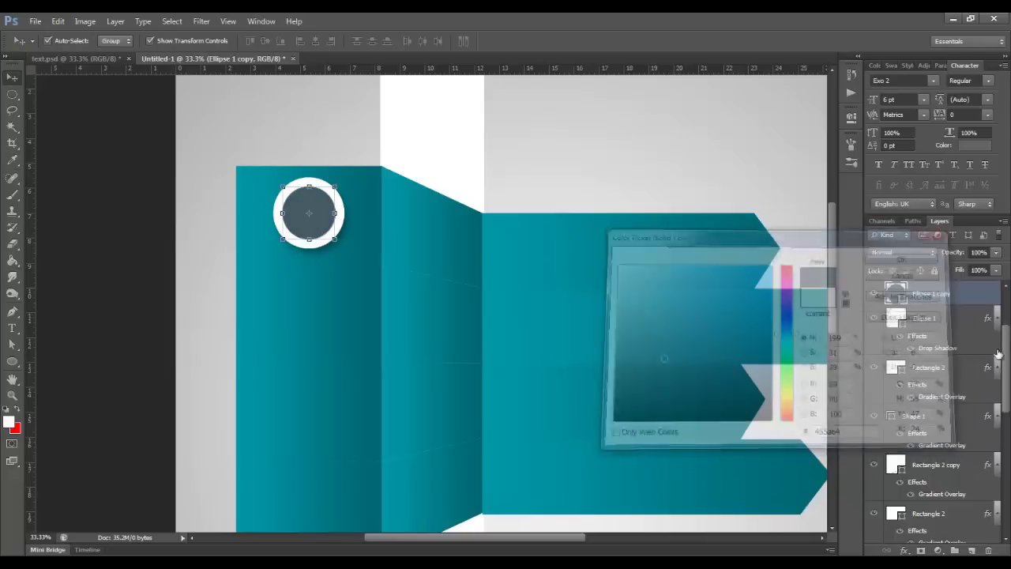
Step: Add an Inner Shadow with lowered opacity to the inner circle
{"action": "double_click", "coordinate": [972, 293]}
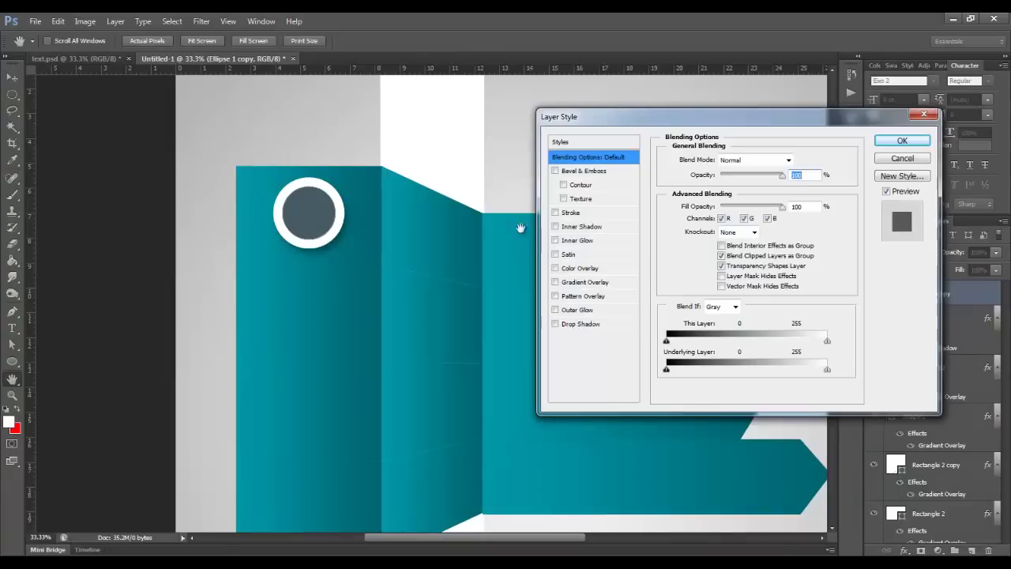
{"action": "left_click", "coordinate": [581, 226]}
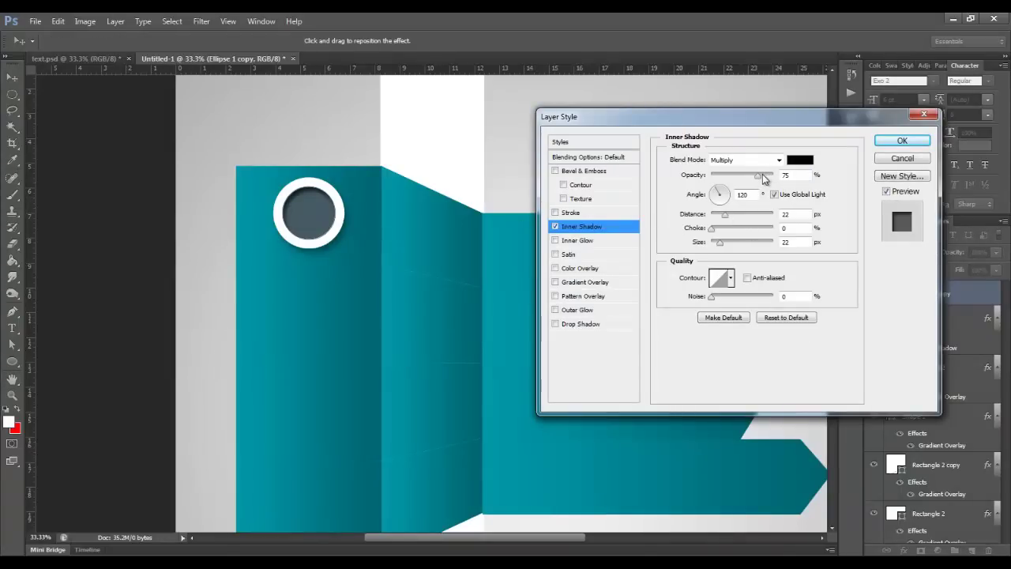
{"action": "left_click_drag", "start_coordinate": [758, 176], "coordinate": [732, 188]}
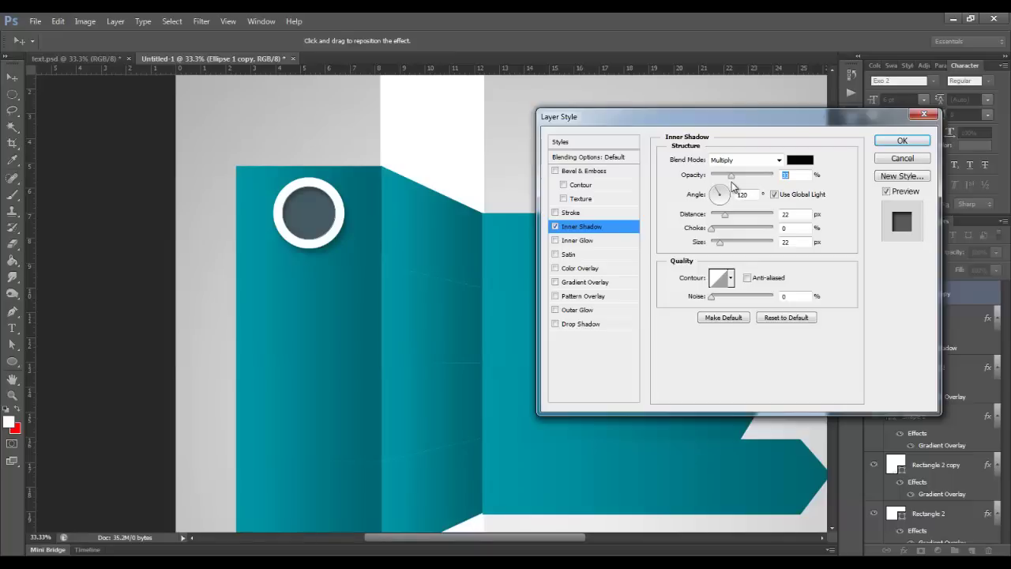
{"action": "left_click", "coordinate": [902, 141]}
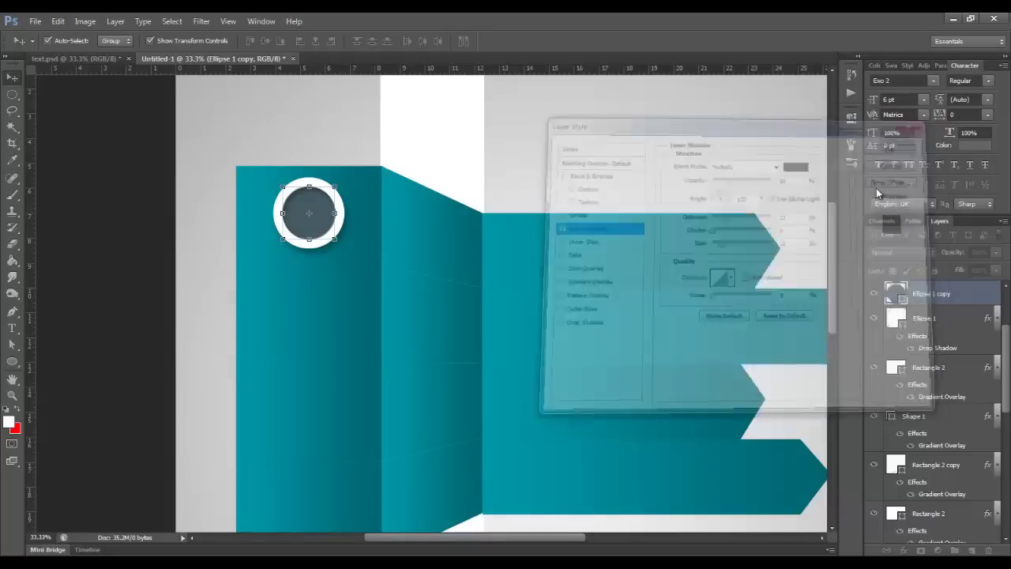
Step: Create a 01 text layer and scale it up about four times
{"action": "left_click", "coordinate": [12, 328]}
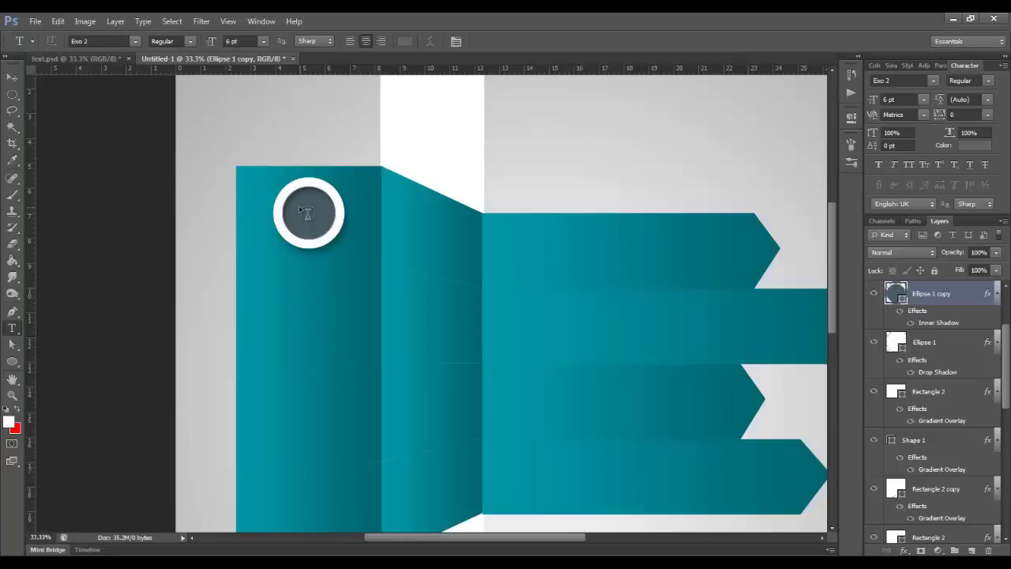
{"action": "left_click", "coordinate": [267, 128]}
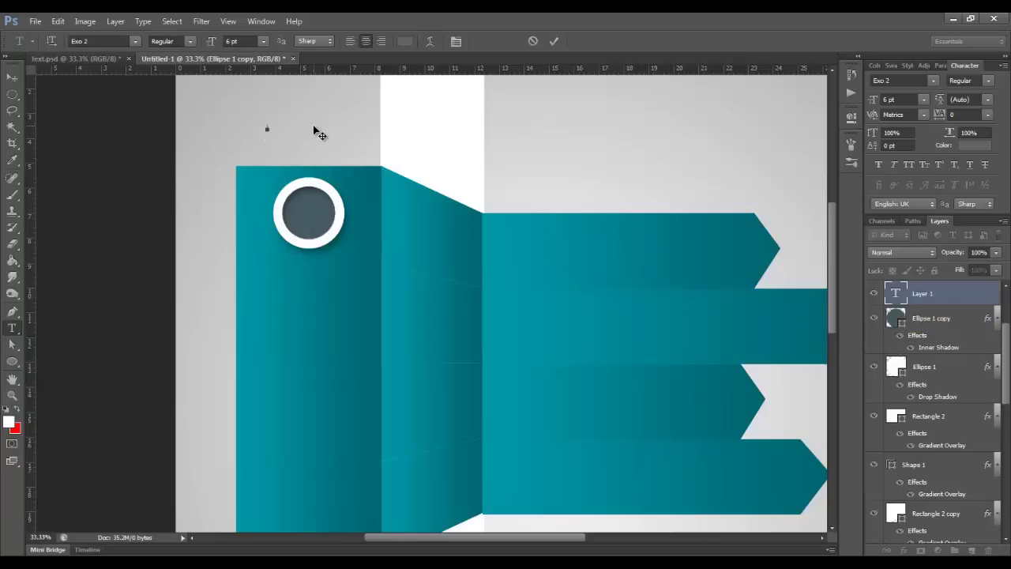
{"action": "left_click", "coordinate": [11, 76]}
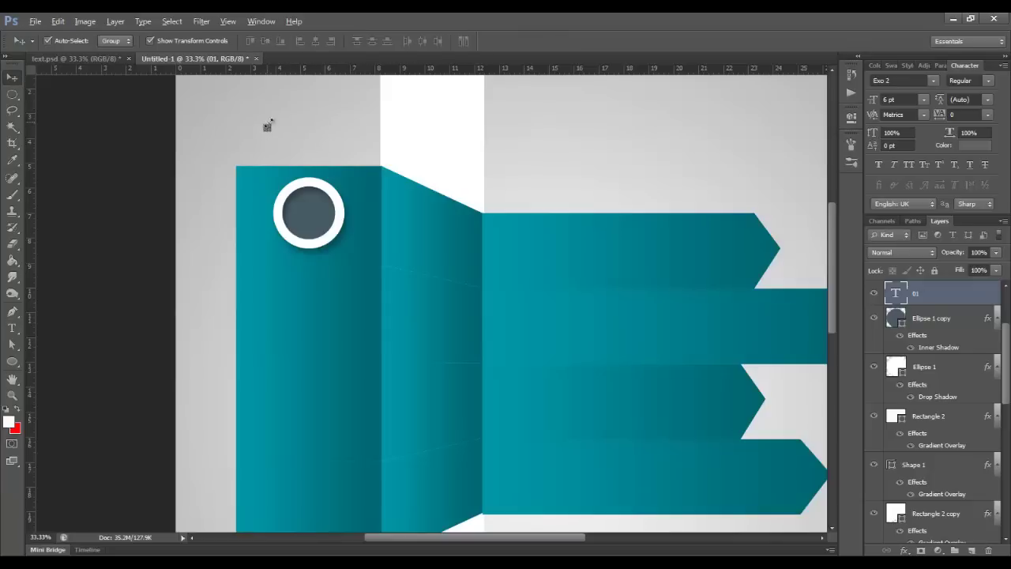
{"action": "key", "text": "ctrl+t"}
{"action": "left_click_drag", "start_coordinate": [270, 130], "coordinate": [279, 139]}
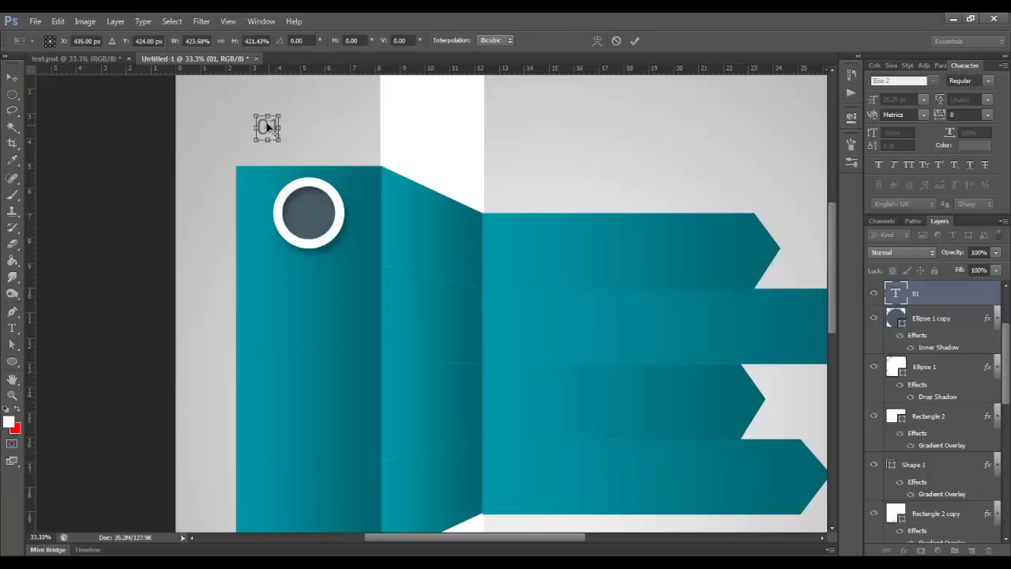
{"action": "key", "text": "Return"}
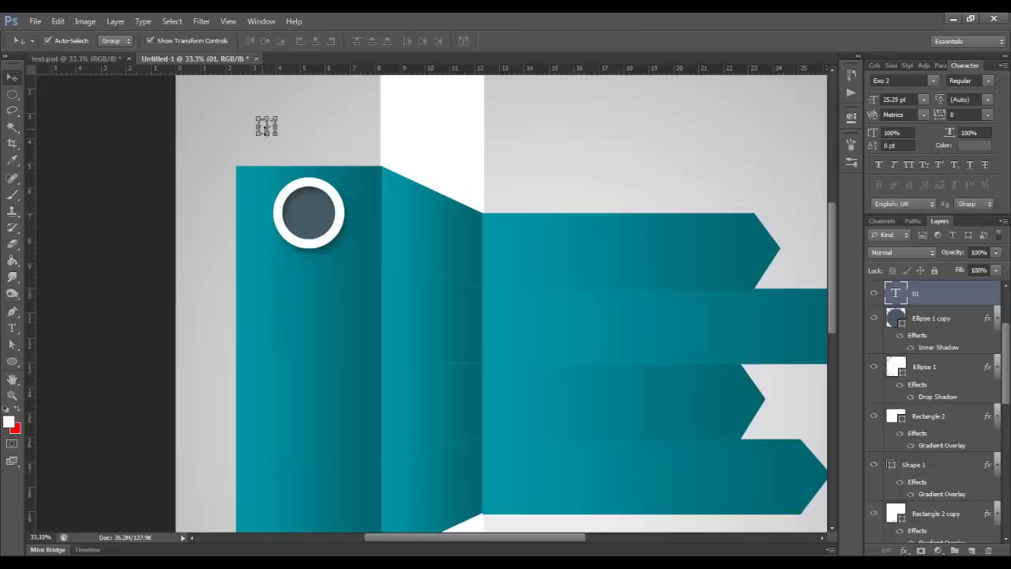
Step: Move the 01 text into the dark inner circle
{"action": "left_click_drag", "start_coordinate": [265, 126], "coordinate": [269, 135]}
{"action": "scroll", "coordinate": [232, 103], "scroll_direction": "up", "scroll_amount": 2}
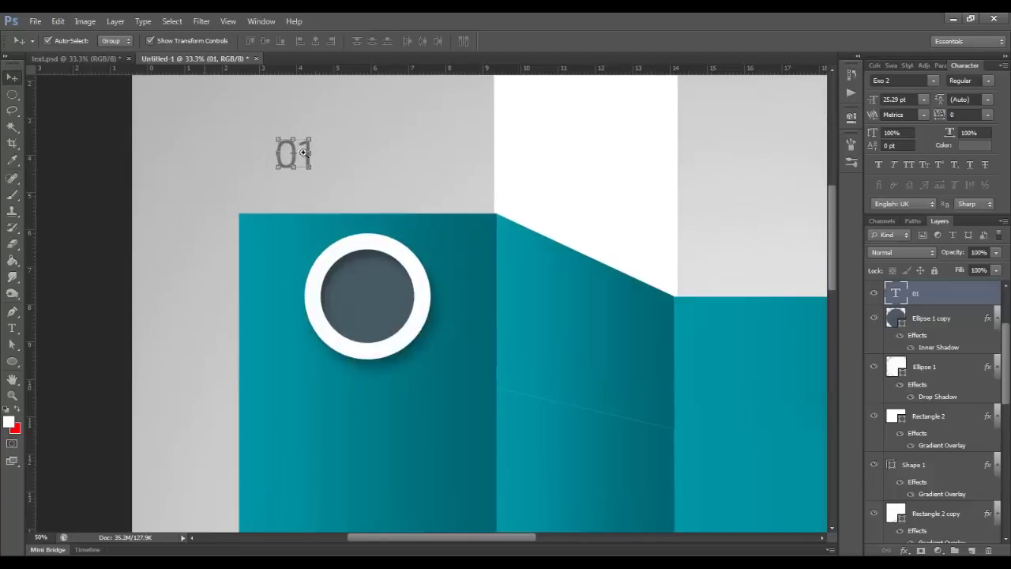
{"action": "scroll", "coordinate": [302, 152], "scroll_direction": "up", "scroll_amount": 1}
{"action": "left_click_drag", "start_coordinate": [290, 147], "coordinate": [369, 334]}
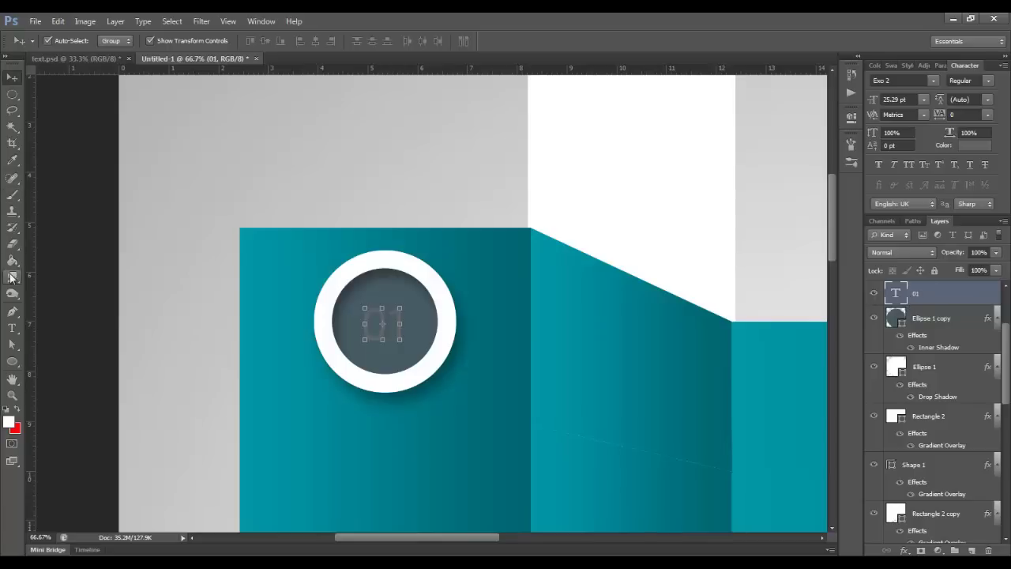
Step: Set the 01 text colour to white
{"action": "left_click", "coordinate": [12, 328]}
{"action": "left_click", "coordinate": [403, 41]}
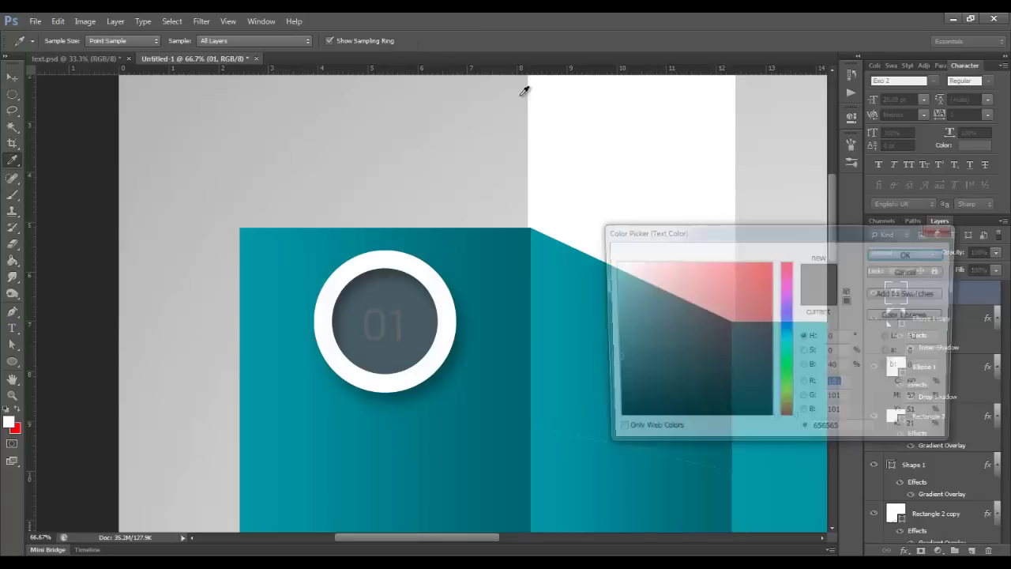
{"action": "left_click", "coordinate": [582, 200]}
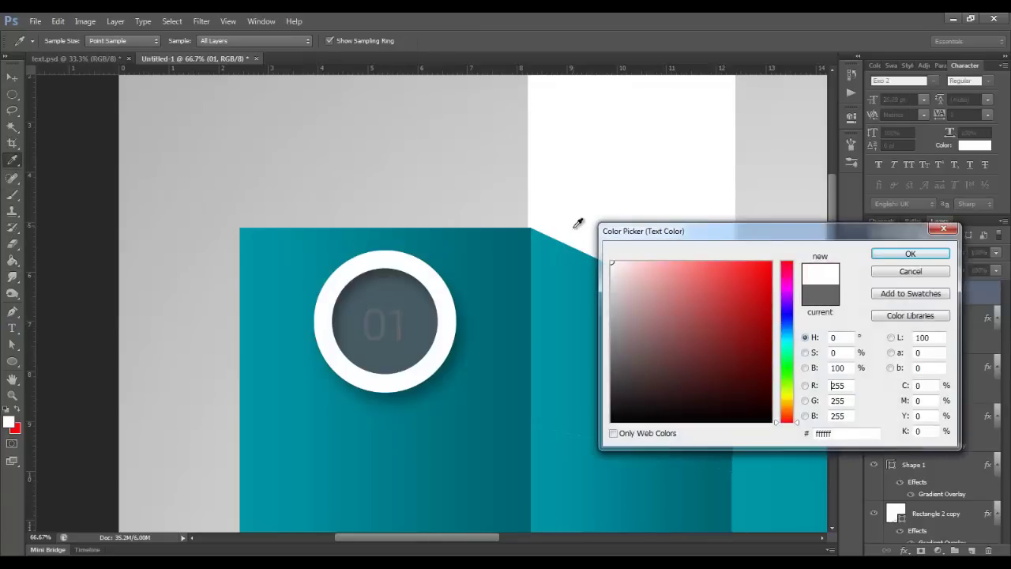
{"action": "left_click", "coordinate": [909, 254]}
Step: Raise the 01 font size to 33.29 pt
{"action": "double_click", "coordinate": [385, 322]}
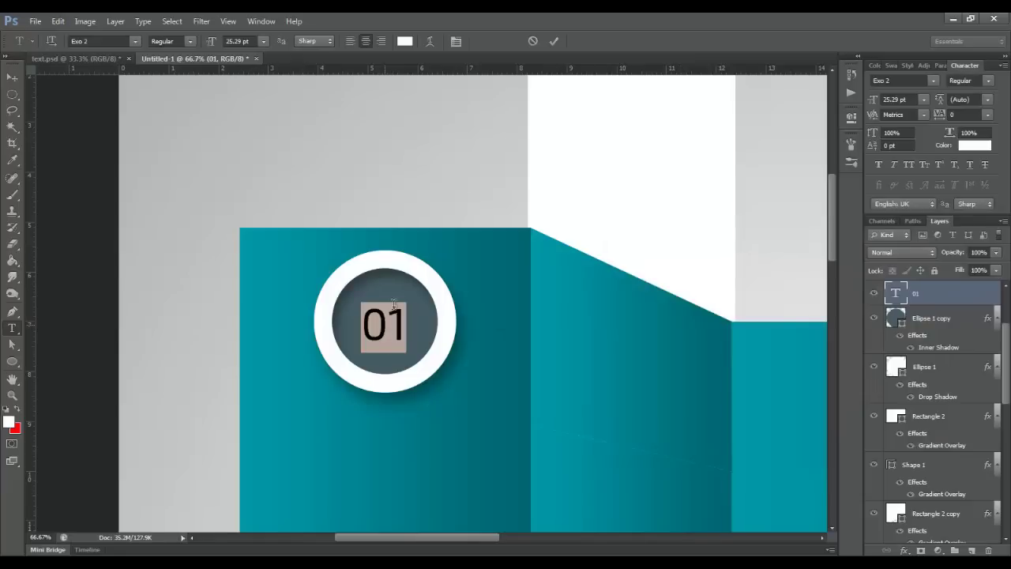
{"action": "left_click", "coordinate": [237, 40]}
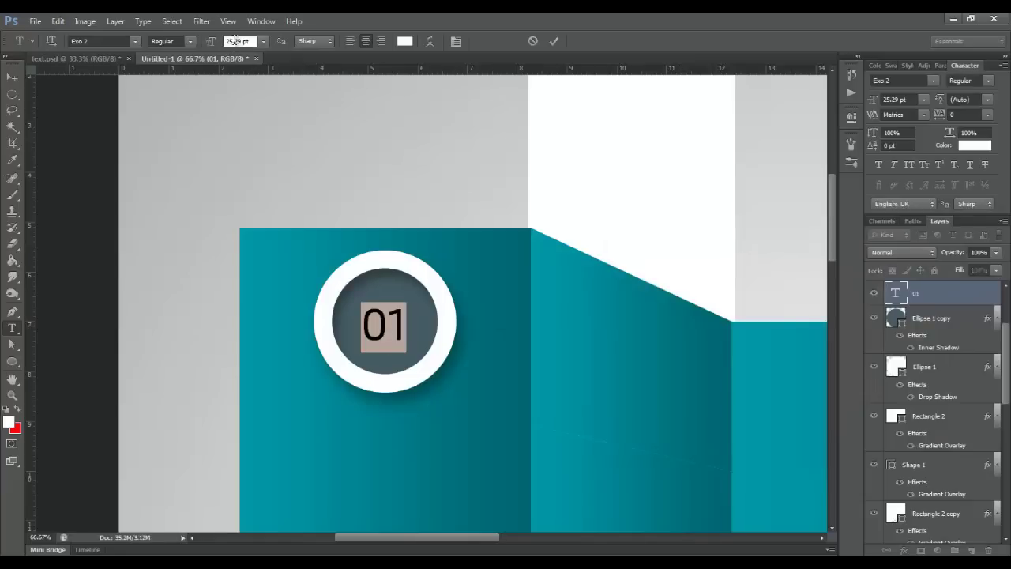
{"action": "key", "text": "Up"}
{"action": "key", "text": "Up"}
{"action": "key", "text": "Up"}
{"action": "key", "text": "Up"}
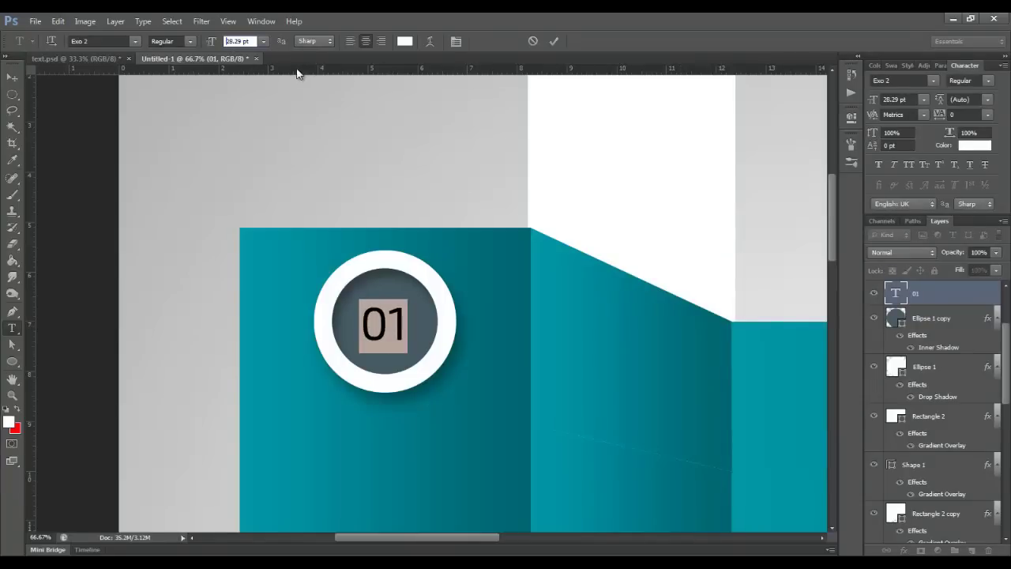
{"action": "key", "text": "Up"}
{"action": "key", "text": "Up"}
{"action": "key", "text": "Up"}
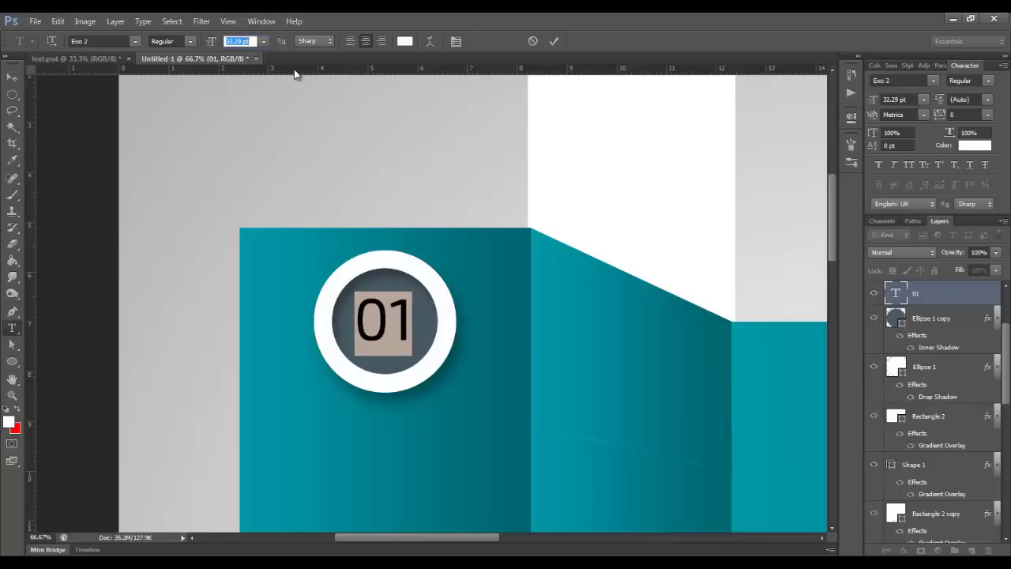
{"action": "left_click", "coordinate": [12, 77]}
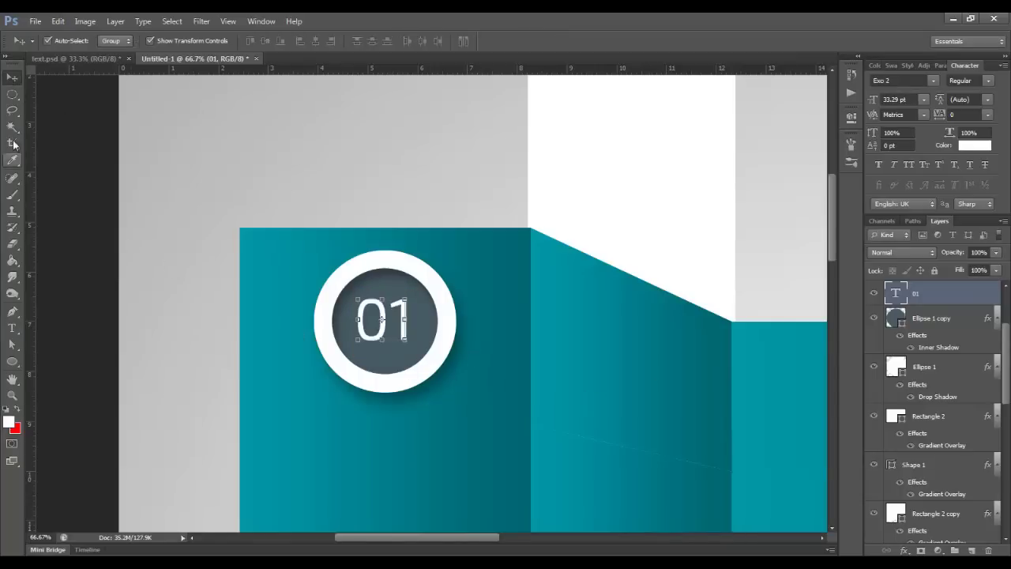
Step: Group the 01 text layer with both circle layers
{"action": "double_click", "coordinate": [928, 320]}
{"action": "left_click_drag", "start_coordinate": [910, 319], "coordinate": [936, 319]}
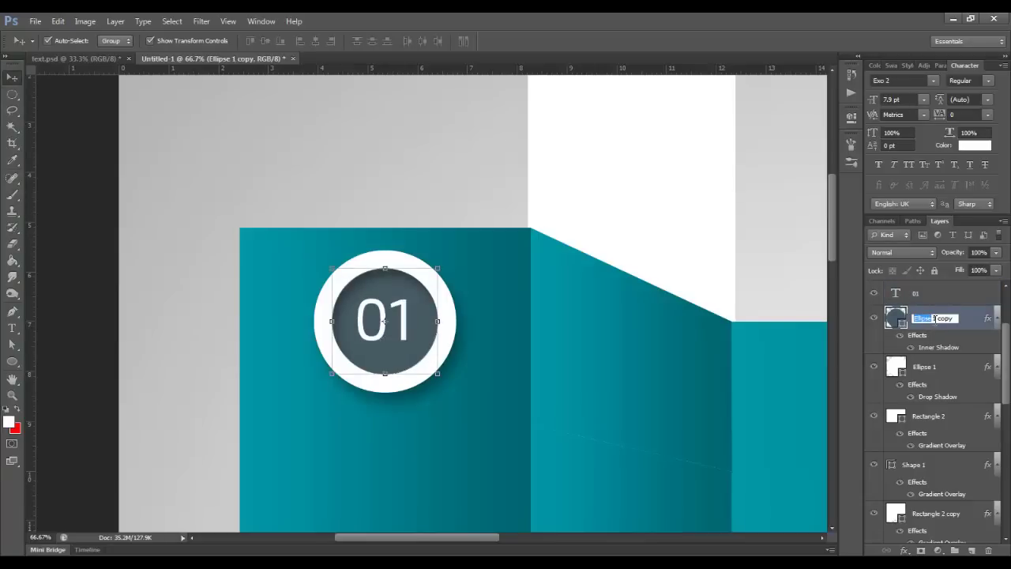
{"action": "left_click", "coordinate": [952, 302], "text": "ctrl"}
{"action": "left_click", "coordinate": [937, 375], "text": "shift"}
{"action": "key", "text": "ctrl+g"}
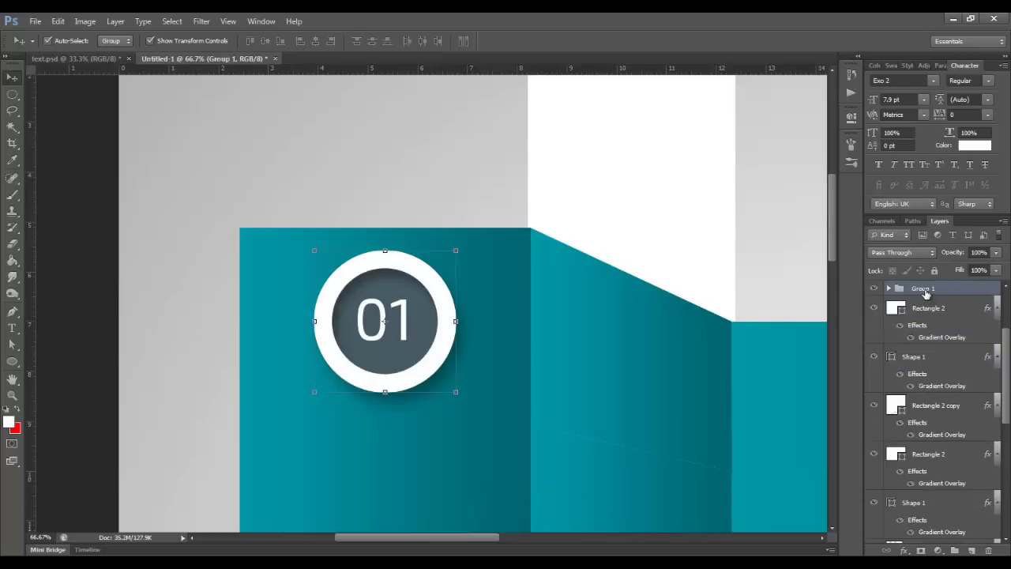
Step: Rename Group 1 to 'Ellipse Group 1' and toggle its visibility to check it
{"action": "double_click", "coordinate": [924, 289]}
{"action": "left_click", "coordinate": [914, 289]}
{"action": "type", "text": "Ellipse"}
{"action": "key", "text": "Return"}
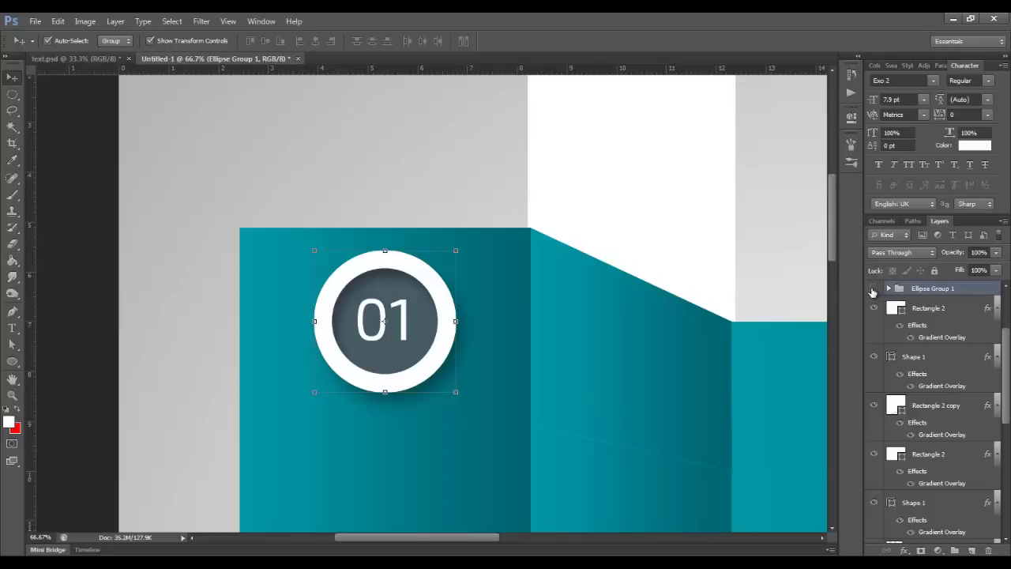
{"action": "left_click", "coordinate": [873, 289]}
{"action": "left_click_drag", "start_coordinate": [625, 410], "coordinate": [539, 277]}
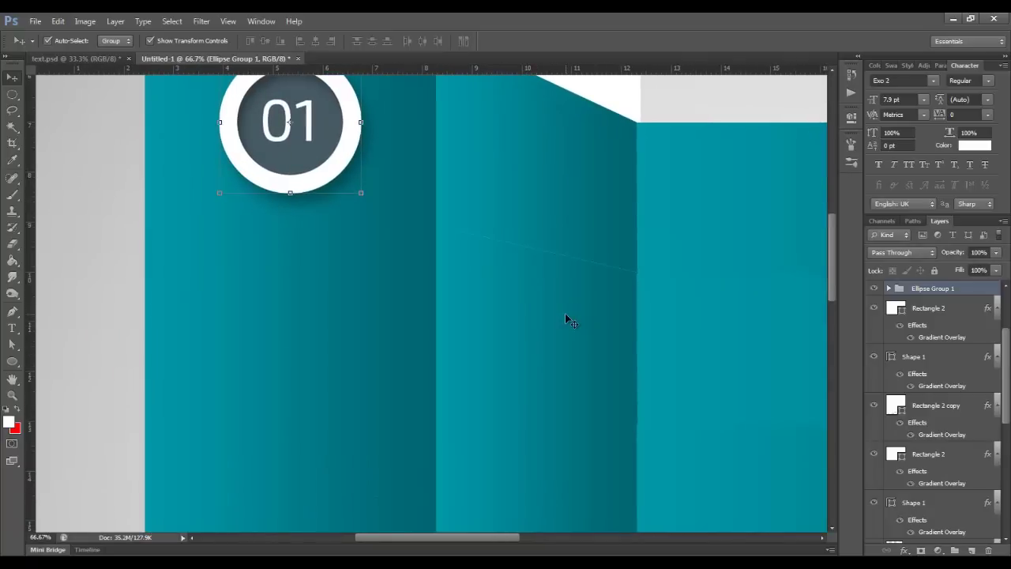
Step: Zoom out and open the Gradient Overlay gradient of the block below the 01 badge
{"action": "key", "text": "ctrl+minus"}
{"action": "key", "text": "ctrl+minus"}
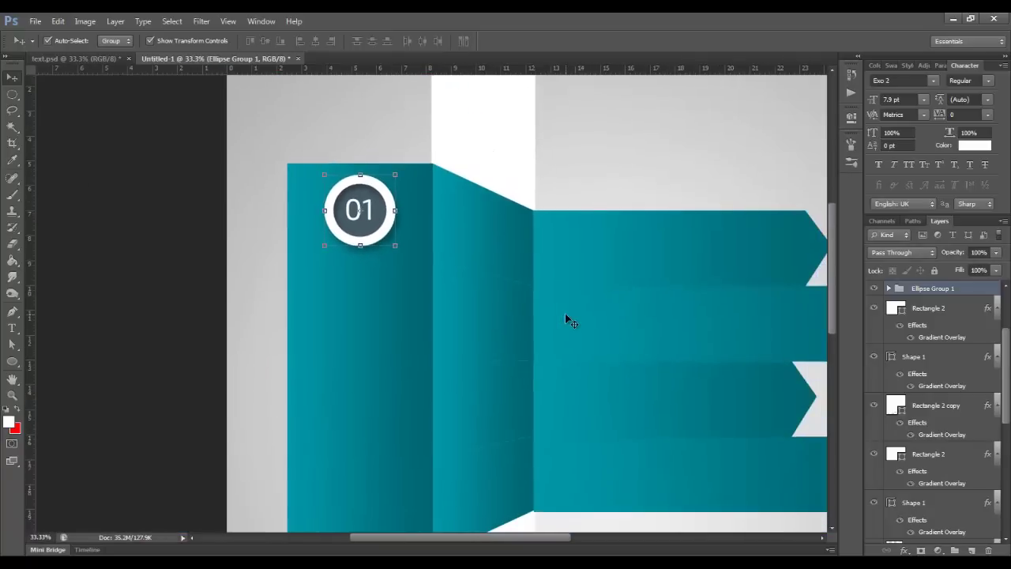
{"action": "left_click", "coordinate": [365, 313]}
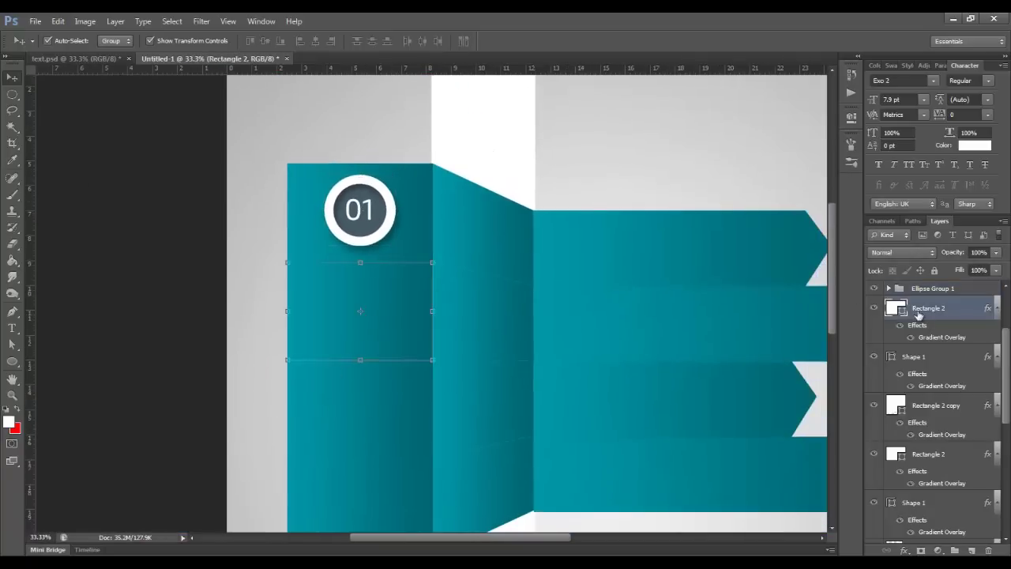
{"action": "double_click", "coordinate": [962, 308]}
{"action": "left_click", "coordinate": [588, 282]}
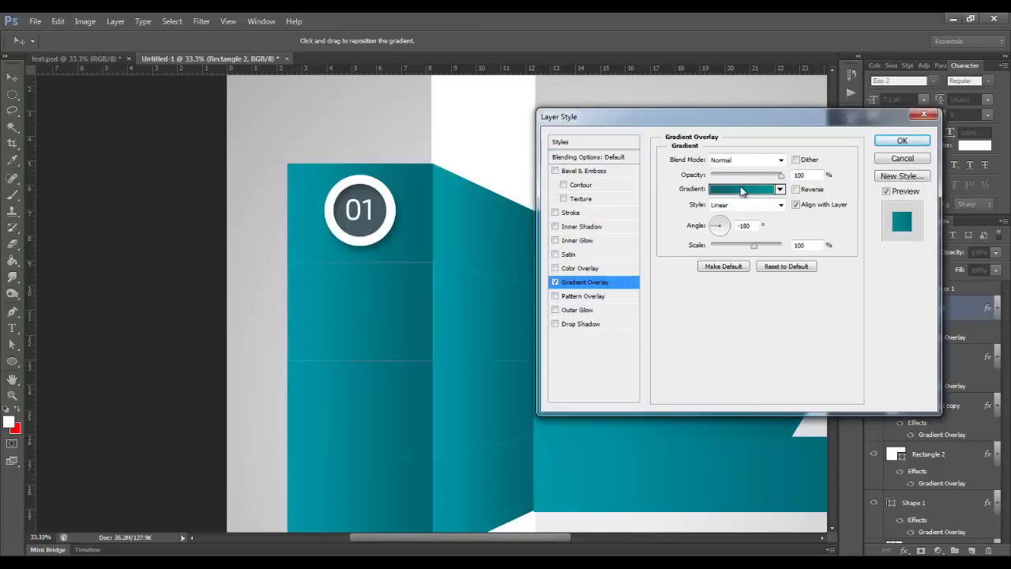
{"action": "left_click", "coordinate": [743, 192]}
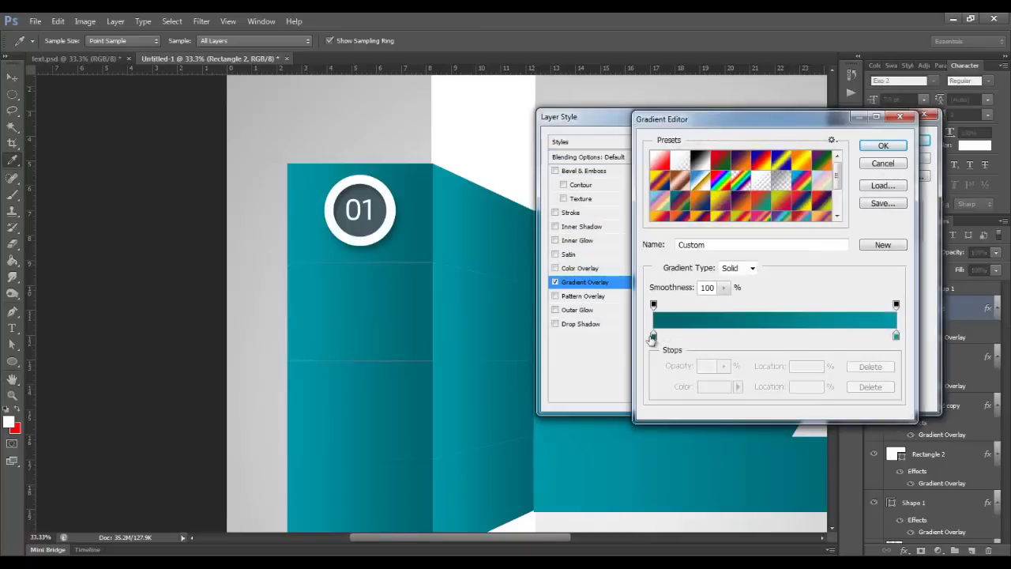
Step: Set the gradient's left stop to orange (C0 M70 Y100 K0)
{"action": "left_click", "coordinate": [653, 338]}
{"action": "left_click", "coordinate": [715, 387]}
{"action": "left_click", "coordinate": [924, 386]}
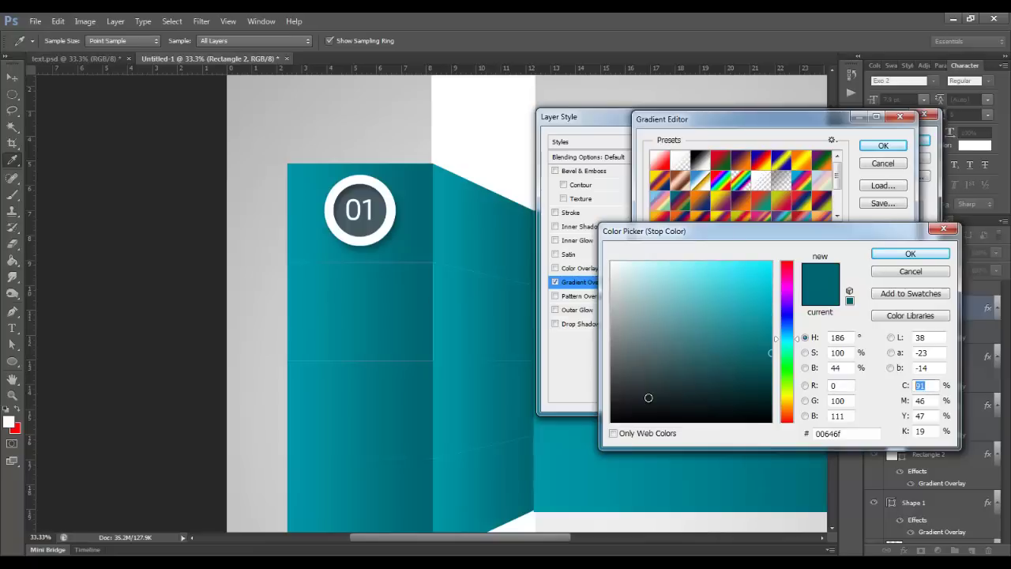
{"action": "type", "text": "0"}
{"action": "key", "text": "Tab"}
{"action": "type", "text": "70"}
{"action": "key", "text": "Tab"}
{"action": "type", "text": "100"}
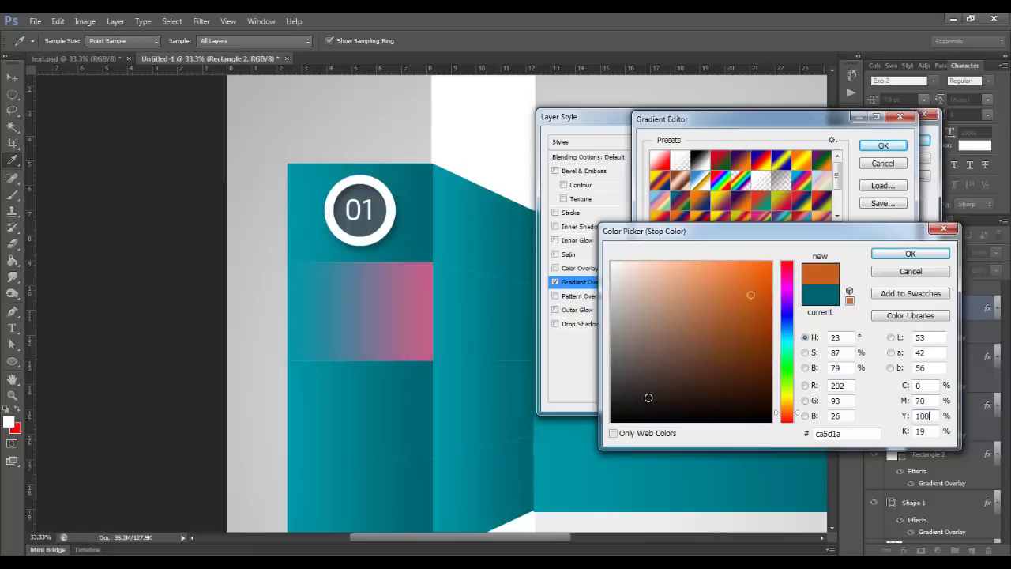
{"action": "key", "text": "Tab"}
{"action": "type", "text": "0"}
{"action": "key", "text": "Return"}
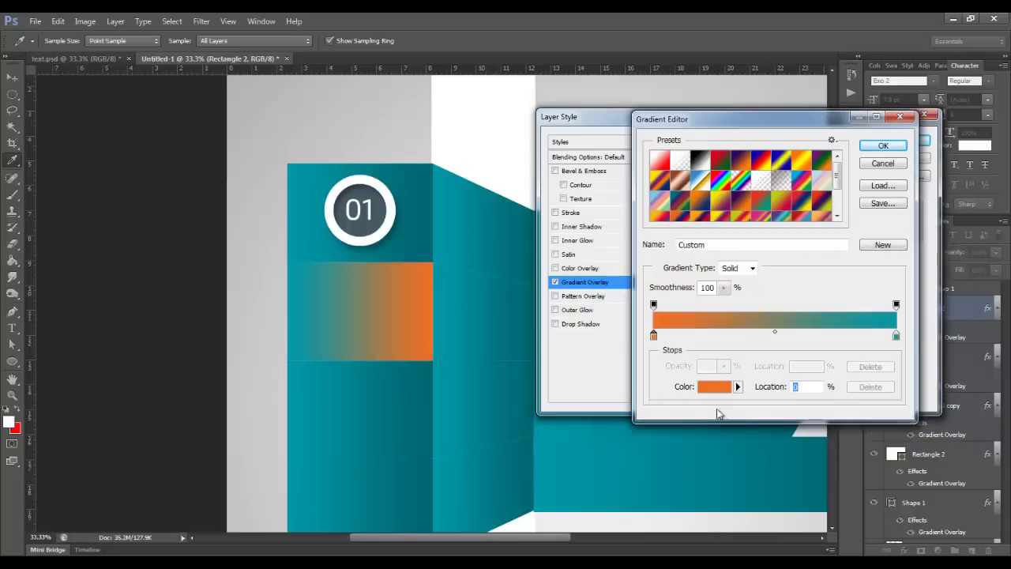
Step: Set the right stop to amber by hex value and apply the orange gradient
{"action": "double_click", "coordinate": [896, 338]}
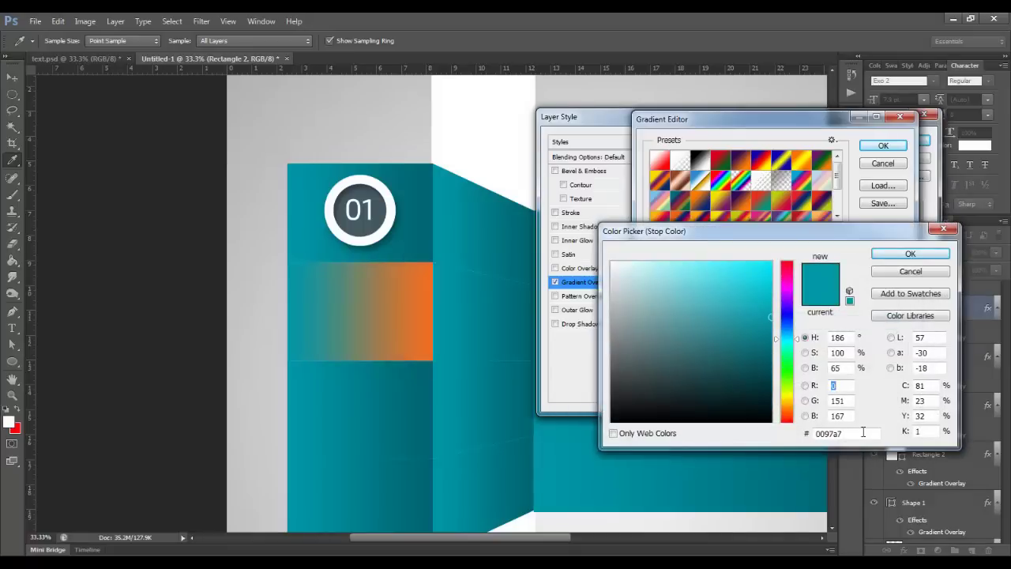
{"action": "left_click", "coordinate": [864, 432]}
{"action": "type", "text": "fdeab6"}
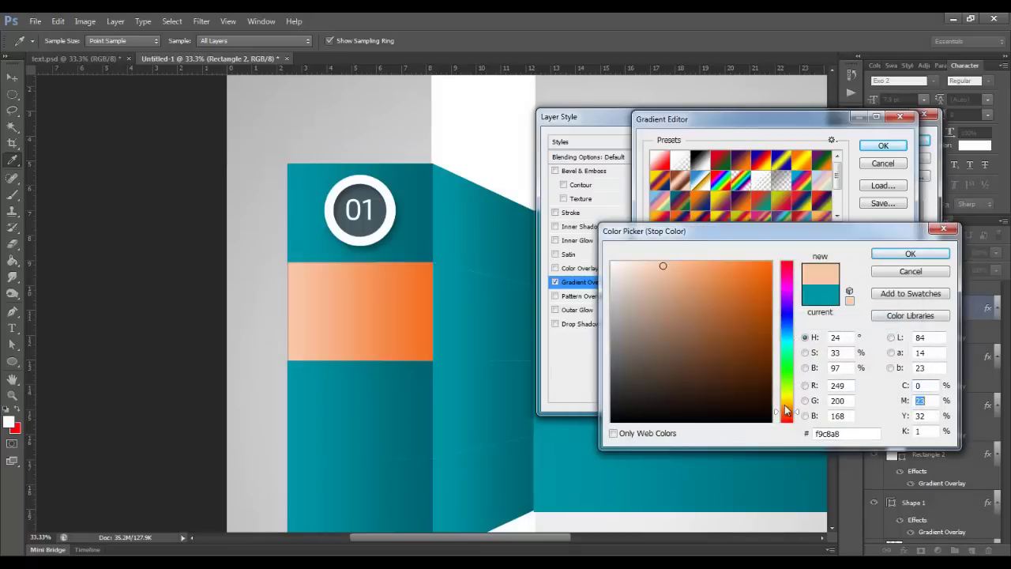
{"action": "type", "text": "f6"}
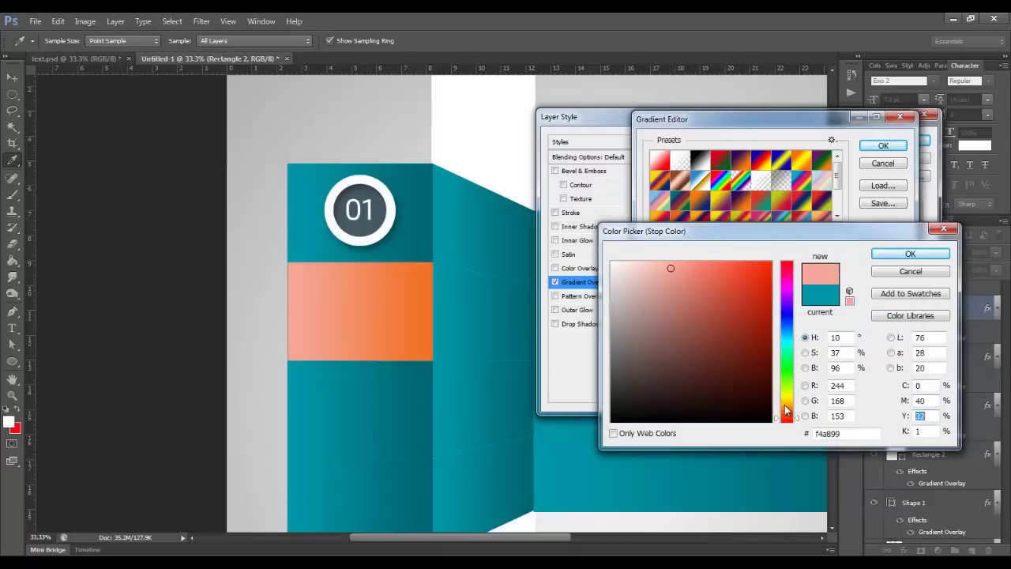
{"action": "type", "text": "a31a"}
{"action": "key", "text": "Return"}
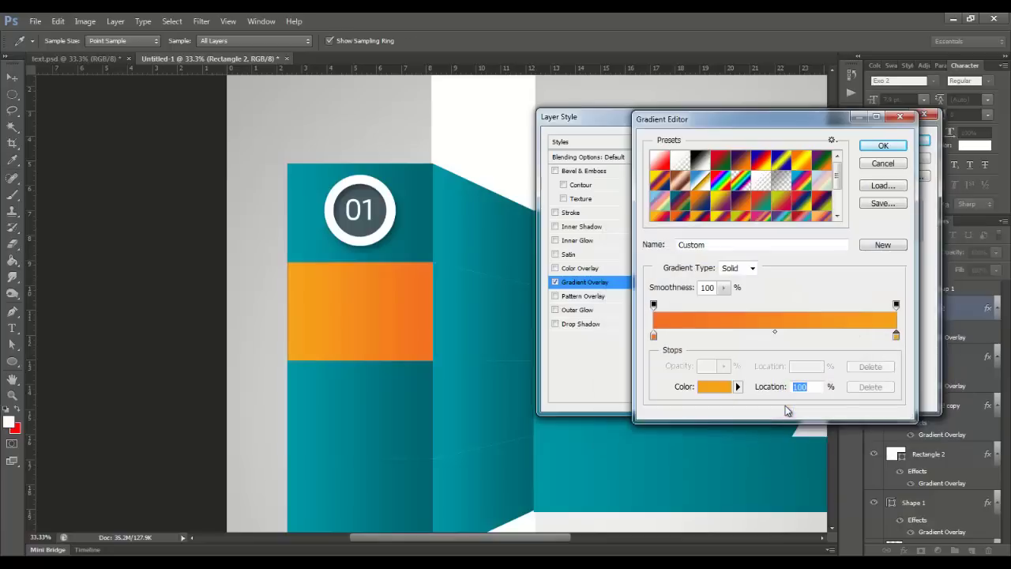
{"action": "key", "text": "Return"}
{"action": "key", "text": "Return"}
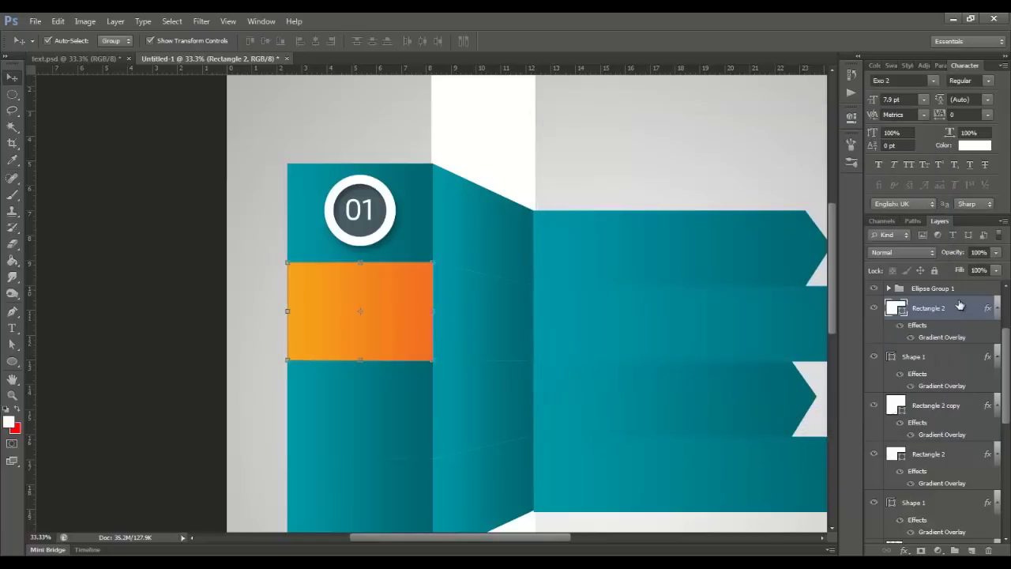
Step: Copy Rectangle 2's orange style and paste it onto Rectangle 2 copy and Shape 1
{"action": "right_click", "coordinate": [960, 306]}
{"action": "left_click", "coordinate": [857, 324]}
{"action": "left_click", "coordinate": [502, 321]}
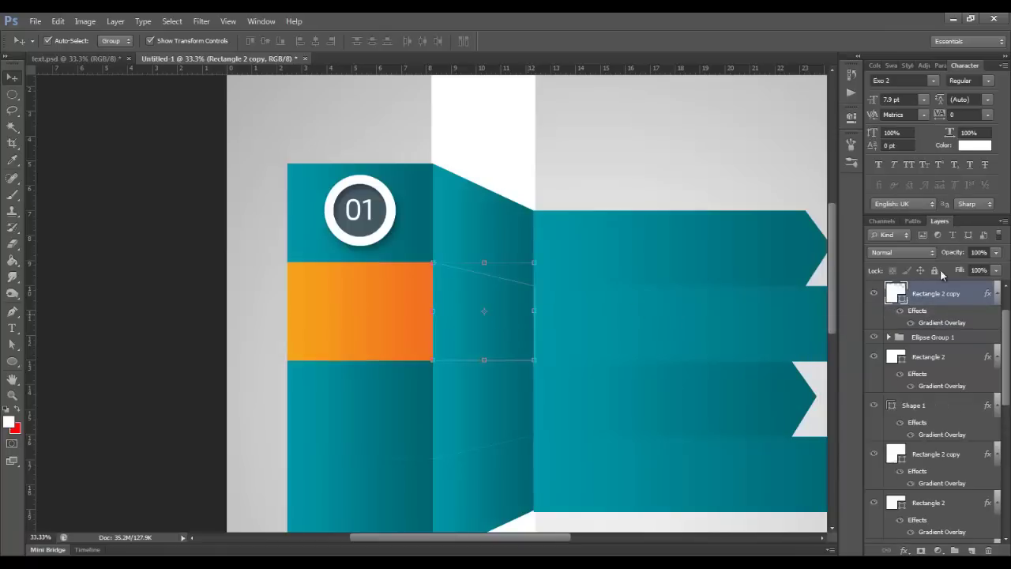
{"action": "right_click", "coordinate": [964, 299]}
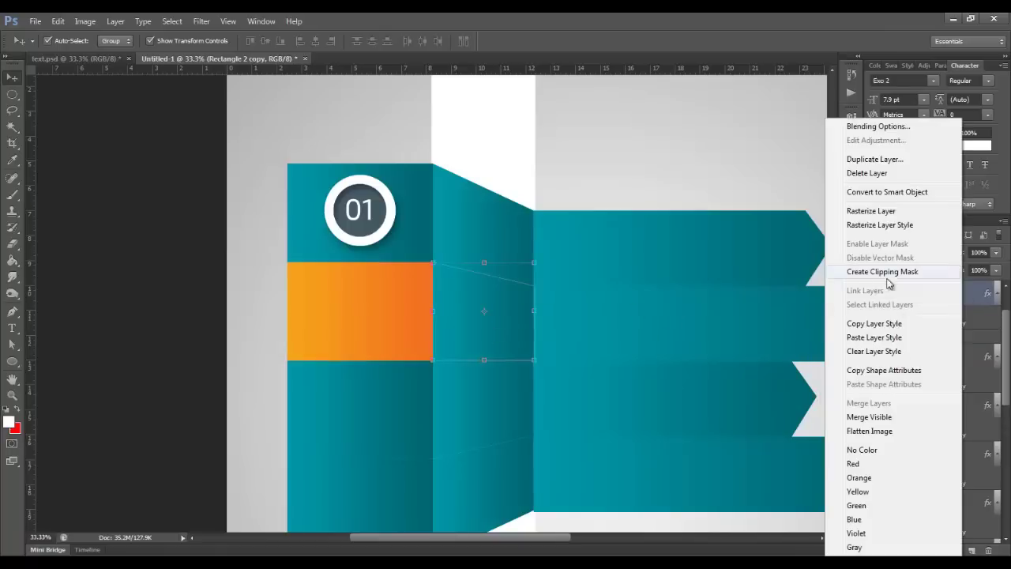
{"action": "left_click", "coordinate": [870, 339]}
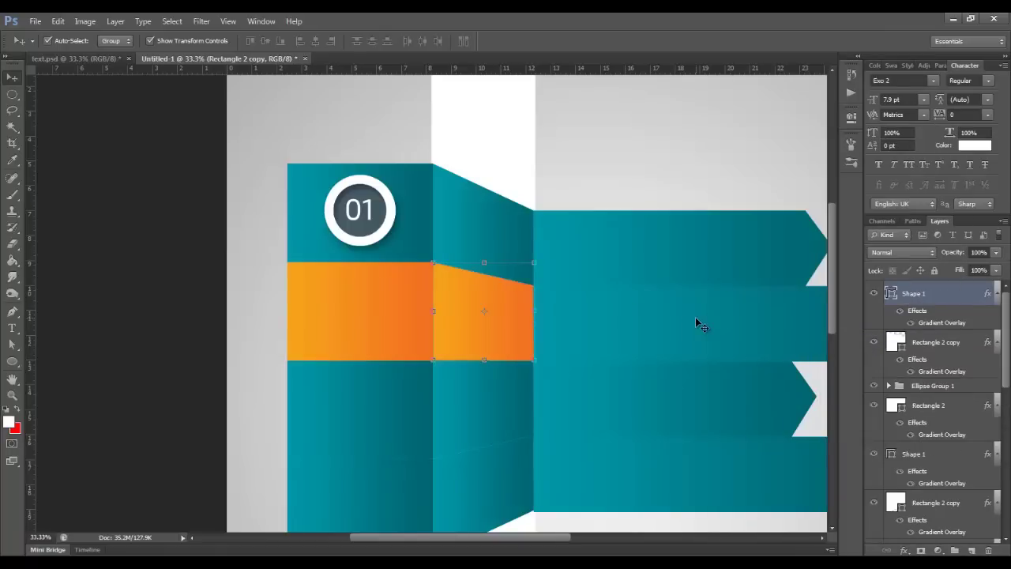
{"action": "left_click", "coordinate": [696, 317]}
{"action": "right_click", "coordinate": [948, 300]}
{"action": "left_click", "coordinate": [843, 339]}
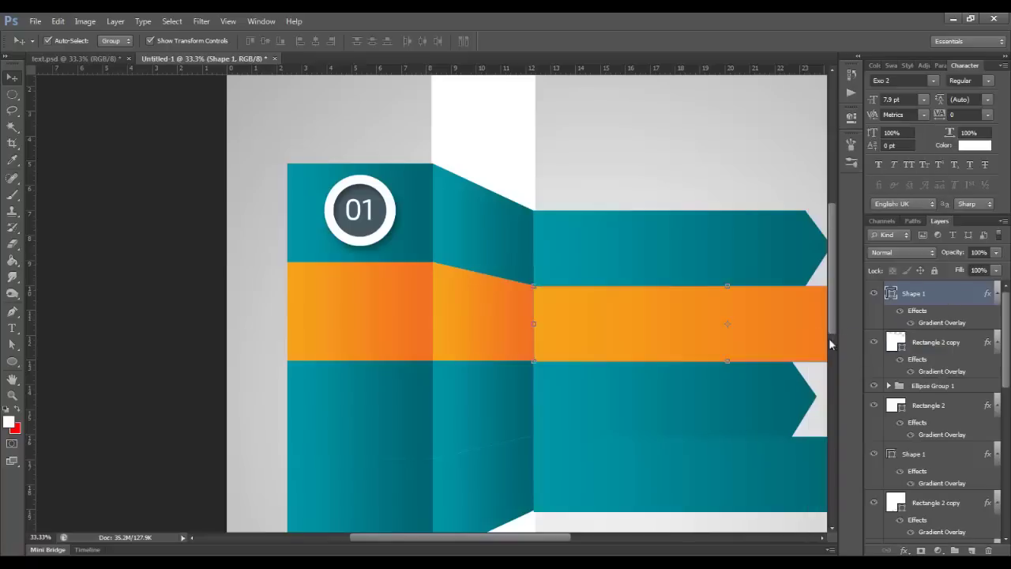
{"action": "left_click", "coordinate": [600, 177]}
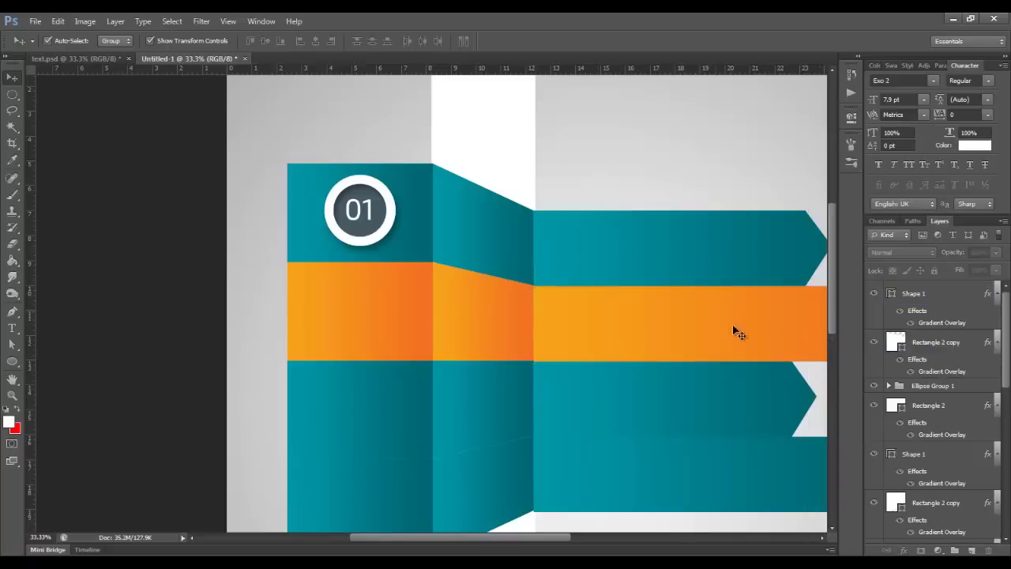
{"action": "left_click_drag", "start_coordinate": [651, 412], "coordinate": [623, 333]}
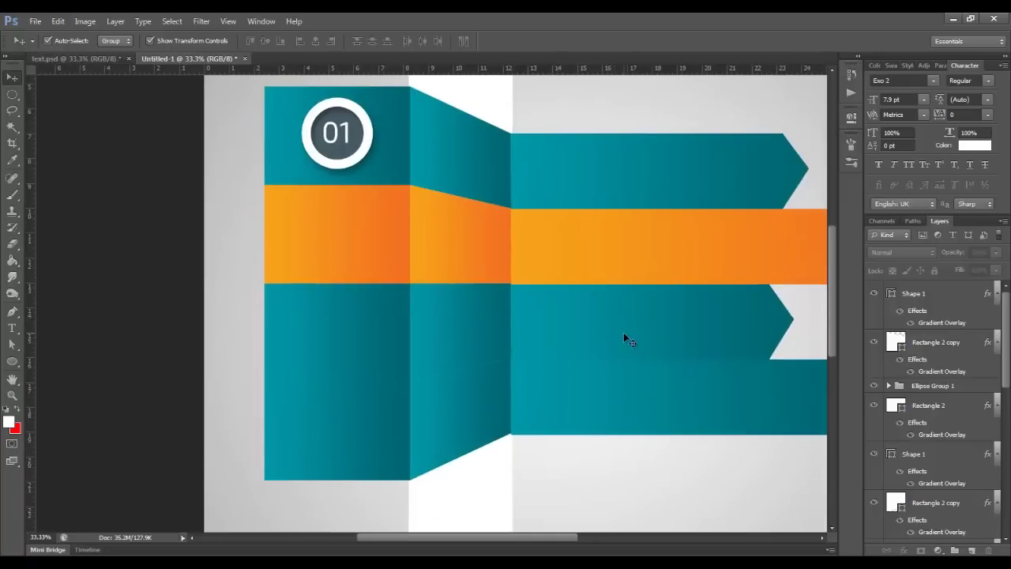
{"action": "left_click", "coordinate": [368, 327]}
Step: Set the third-row block's gradient left stop to purple (C70 M100 Y0)
{"action": "double_click", "coordinate": [955, 511]}
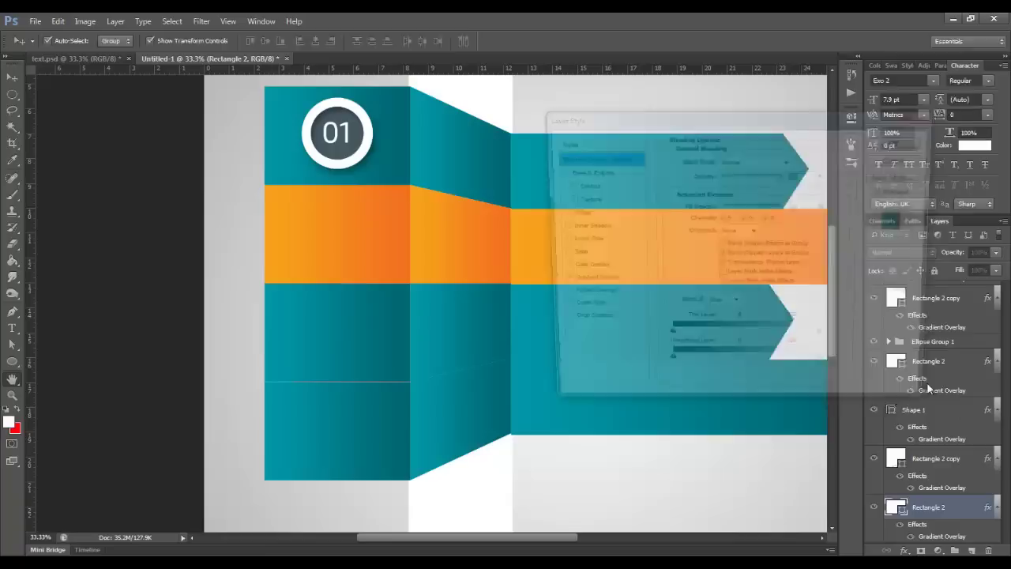
{"action": "left_click", "coordinate": [589, 287]}
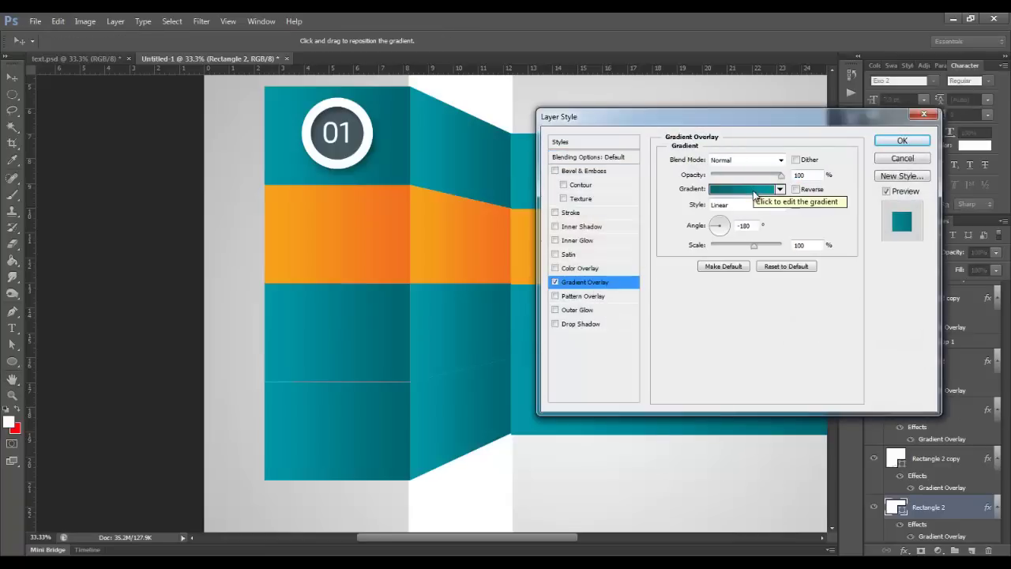
{"action": "left_click", "coordinate": [754, 193]}
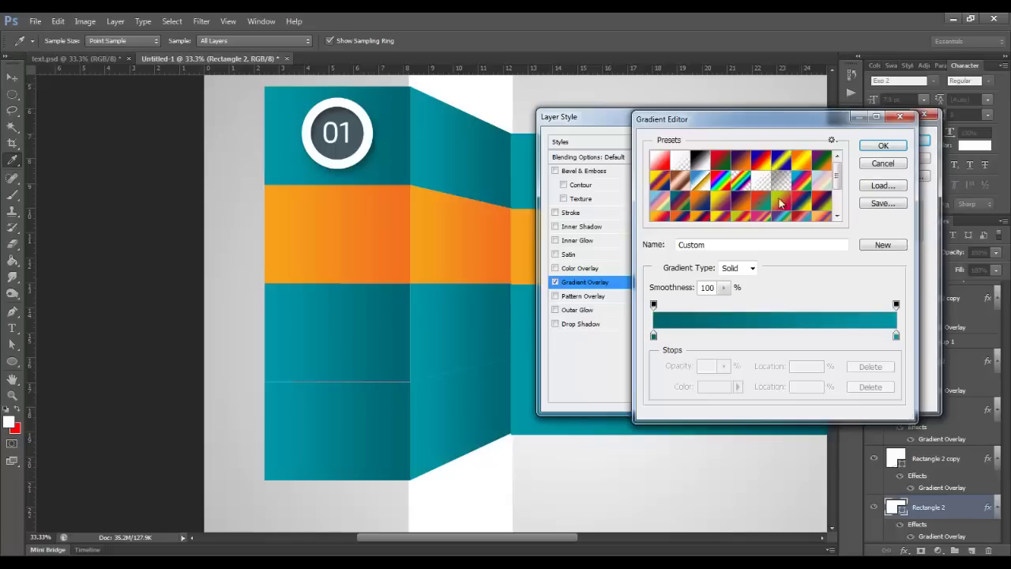
{"action": "left_click", "coordinate": [654, 336]}
{"action": "left_click", "coordinate": [716, 387]}
{"action": "left_click", "coordinate": [921, 385]}
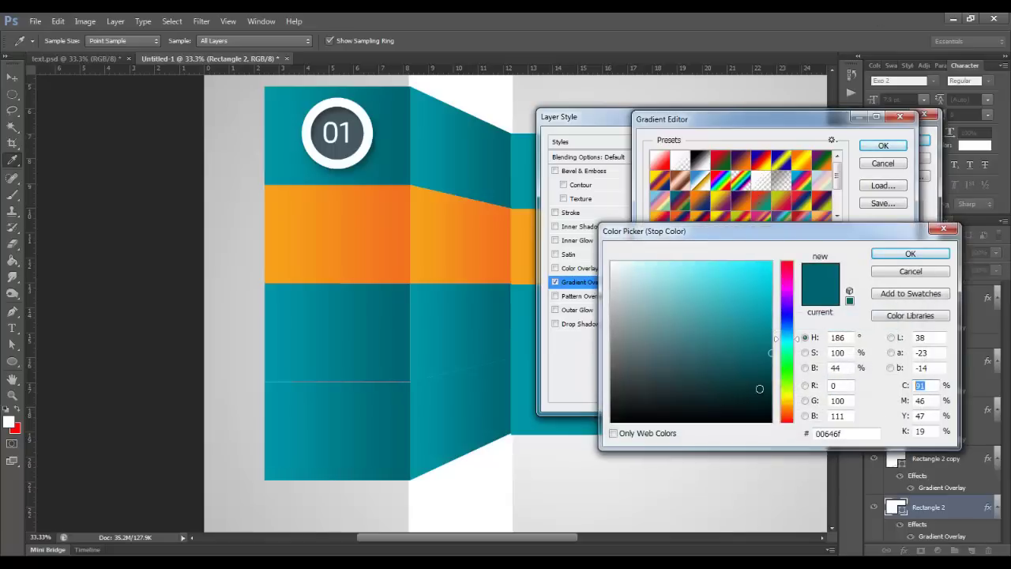
{"action": "type", "text": "70"}
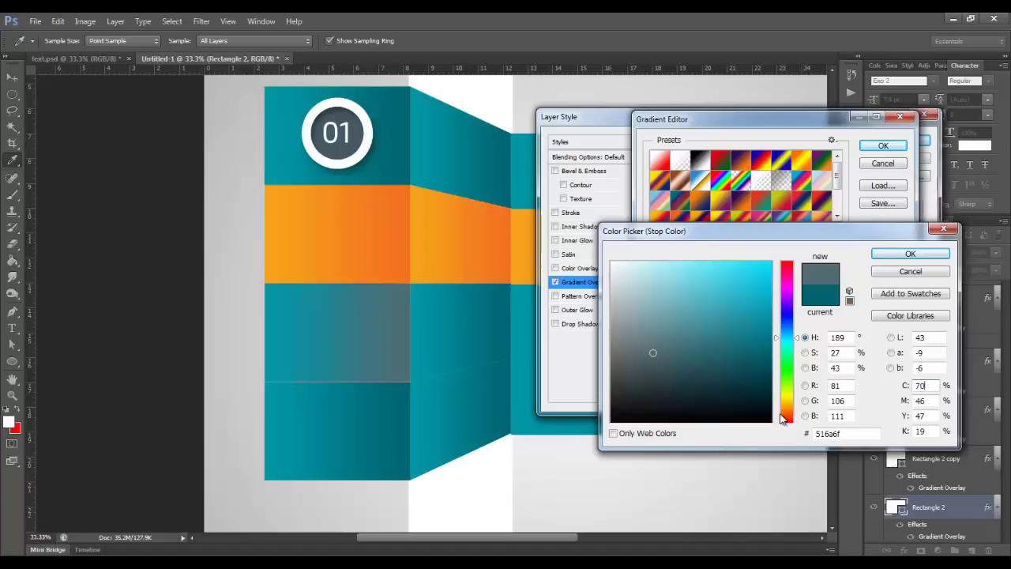
{"action": "key", "text": "Tab"}
{"action": "type", "text": "100"}
{"action": "key", "text": "Tab"}
{"action": "type", "text": "0"}
{"action": "key", "text": "Tab"}
{"action": "type", "text": "0"}
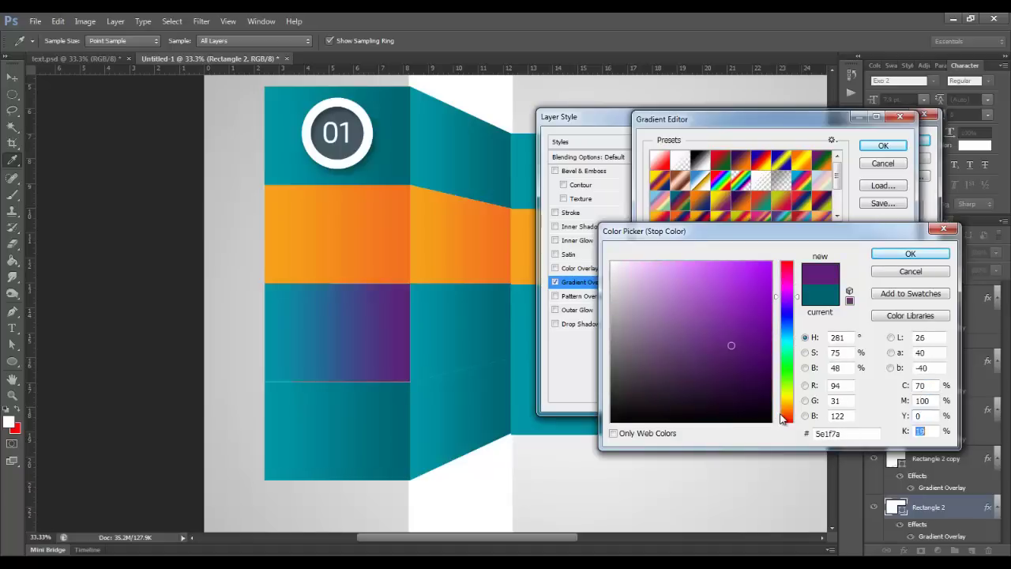
{"action": "key", "text": "Return"}
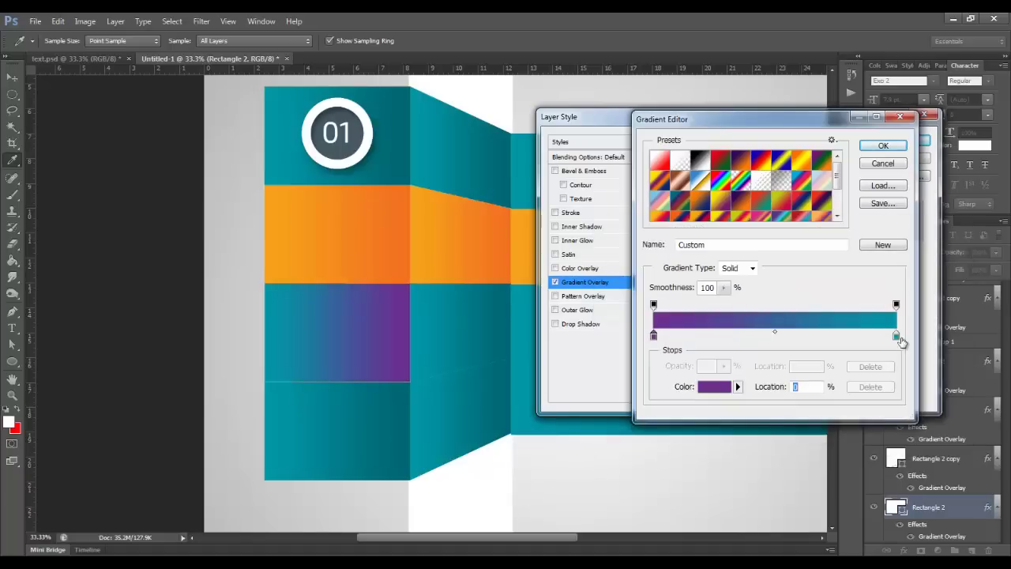
Step: Set the right stop to magenta (C30 M100 Y0) and apply the gradient
{"action": "left_click", "coordinate": [896, 338]}
{"action": "double_click", "coordinate": [896, 337]}
{"action": "left_click", "coordinate": [921, 385]}
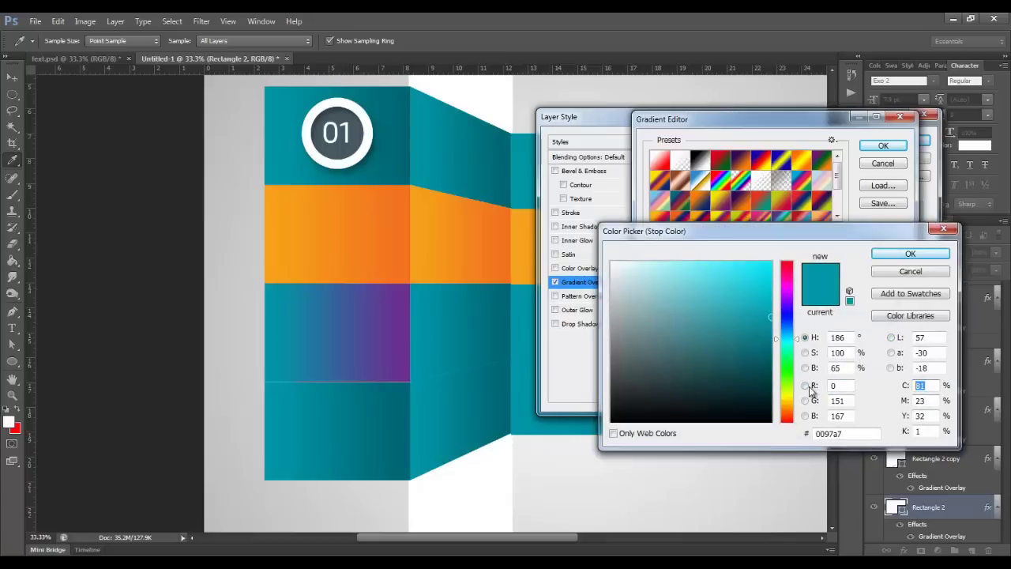
{"action": "type", "text": "30"}
{"action": "key", "text": "Tab"}
{"action": "type", "text": "100"}
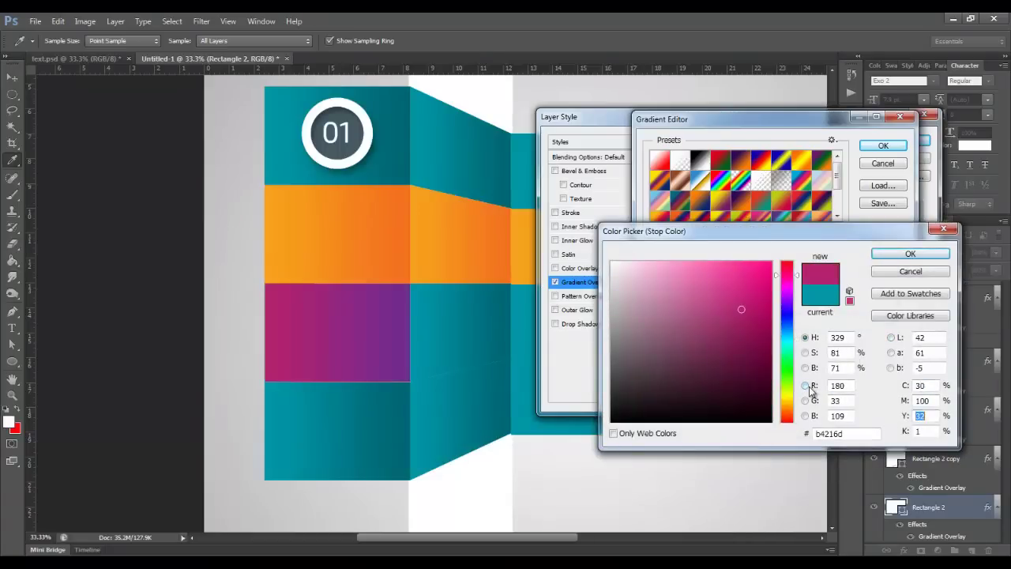
{"action": "key", "text": "Tab"}
{"action": "type", "text": "0"}
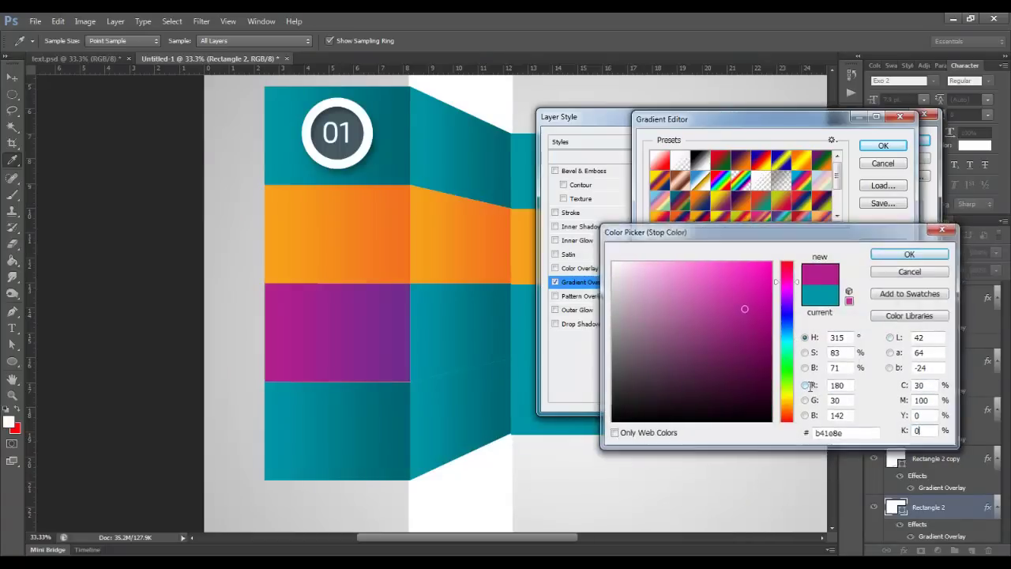
{"action": "left_click", "coordinate": [910, 253]}
{"action": "left_click", "coordinate": [885, 146]}
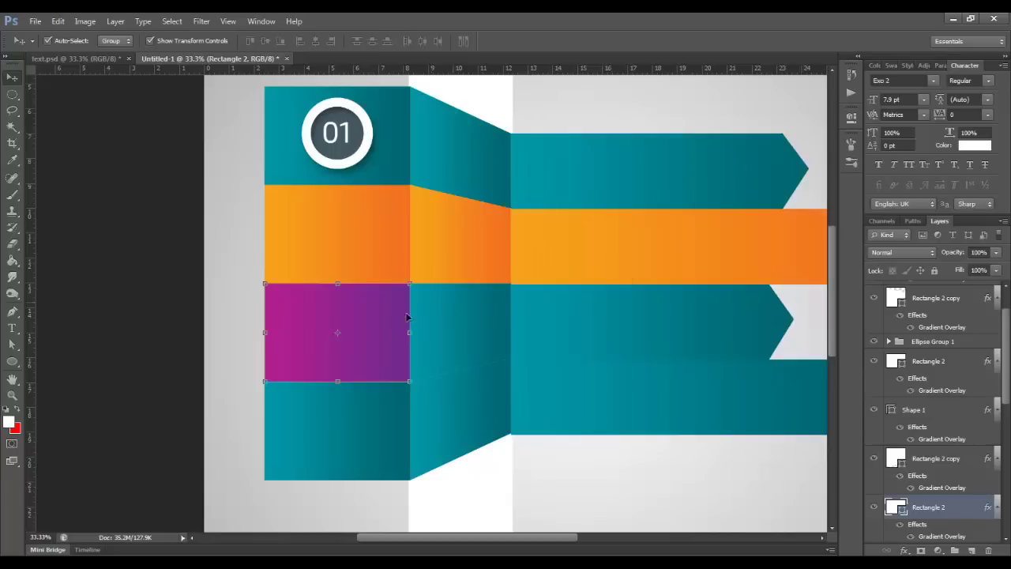
Step: Copy the magenta block's style and paste it onto the third row's fold and arrow band
{"action": "right_click", "coordinate": [975, 510]}
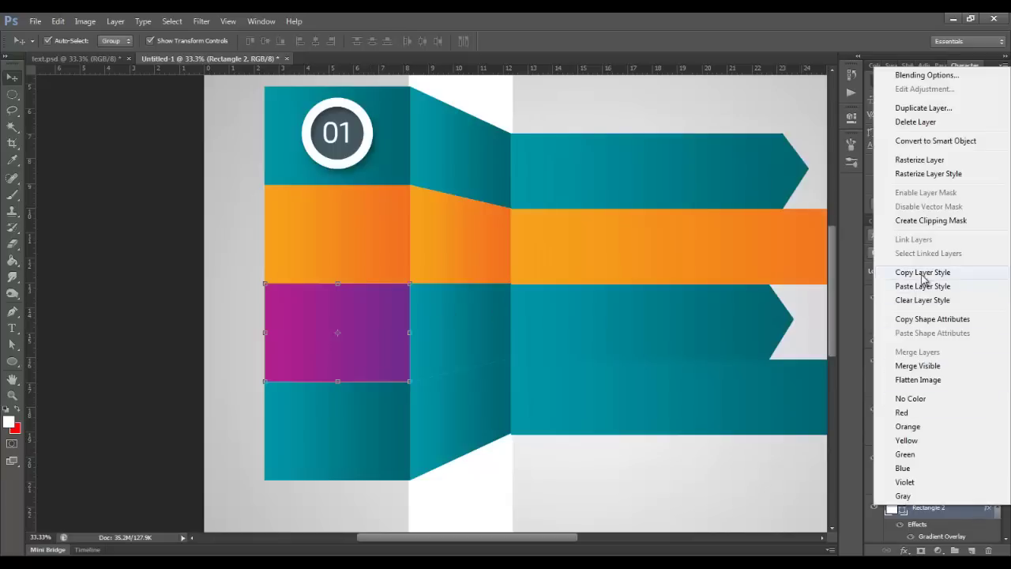
{"action": "left_click", "coordinate": [924, 271]}
{"action": "left_click", "coordinate": [433, 372]}
{"action": "right_click", "coordinate": [952, 462]}
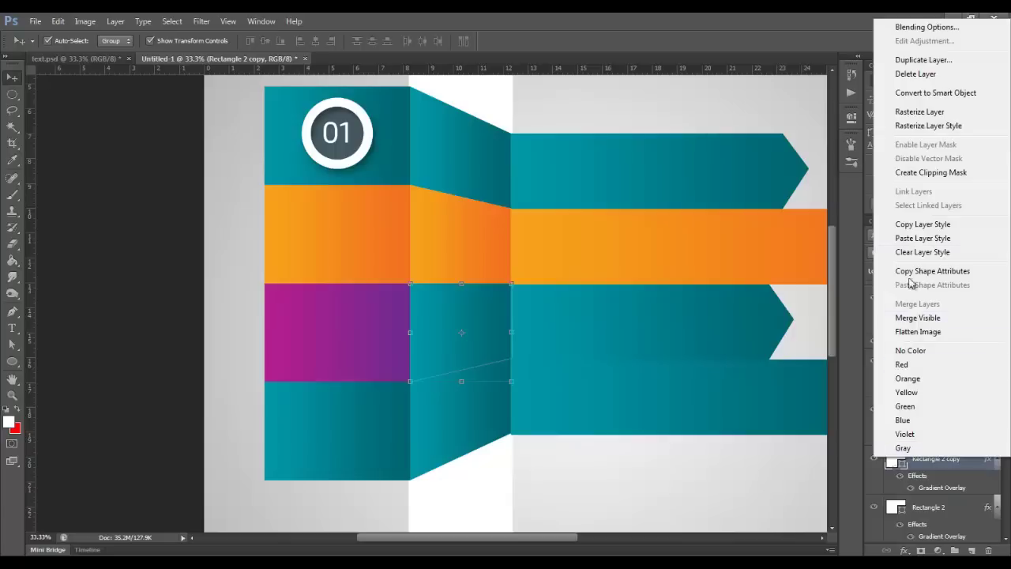
{"action": "left_click", "coordinate": [916, 244]}
{"action": "left_click", "coordinate": [591, 327]}
{"action": "right_click", "coordinate": [937, 403]}
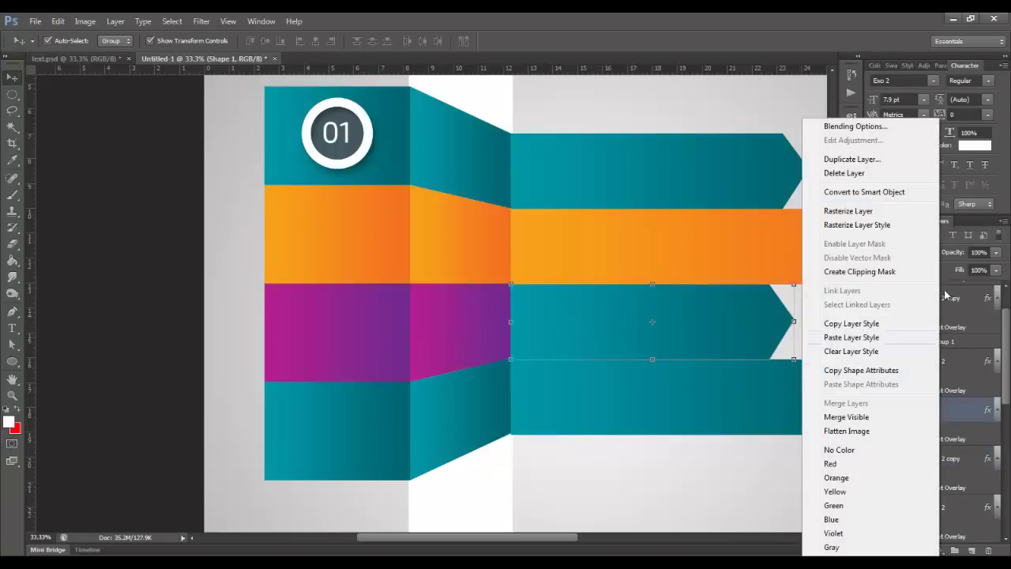
{"action": "left_click", "coordinate": [852, 338]}
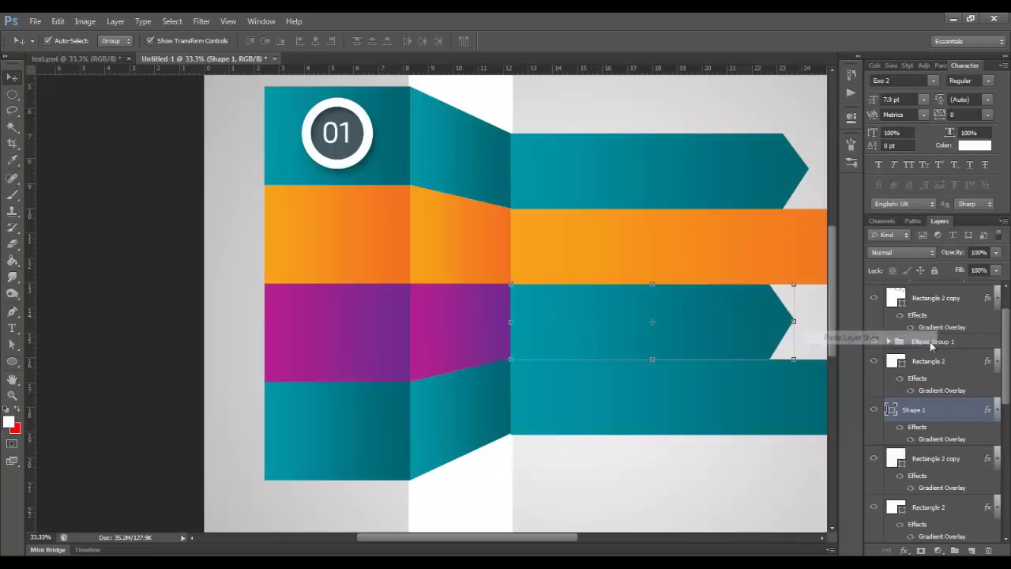
{"action": "left_click", "coordinate": [320, 417]}
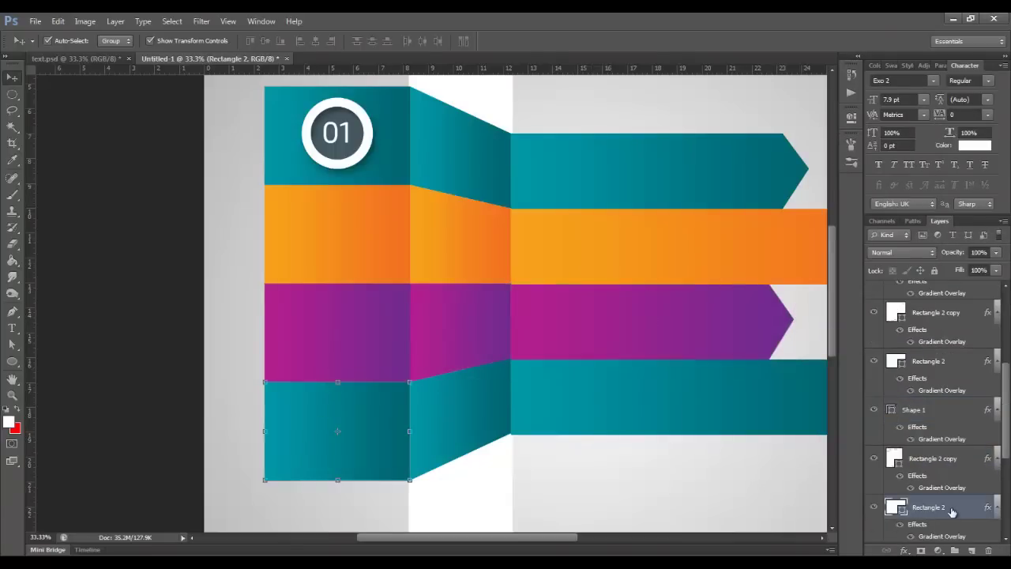
Step: Try new CMYK values for the bottom-left block's left gradient stop, then discard them
{"action": "double_click", "coordinate": [952, 512]}
{"action": "left_click", "coordinate": [585, 282]}
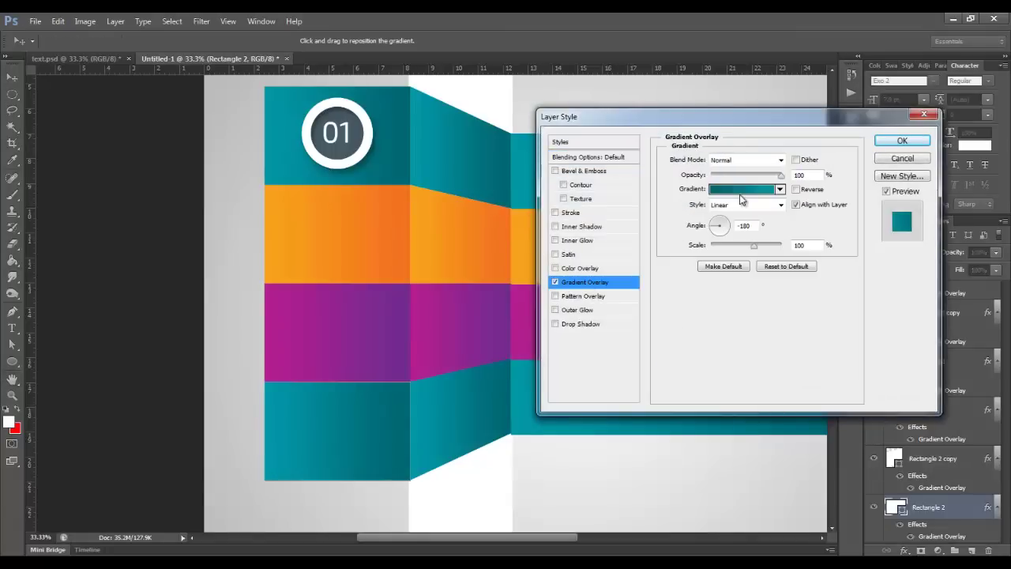
{"action": "left_click", "coordinate": [740, 195]}
{"action": "left_click", "coordinate": [900, 344]}
{"action": "left_click", "coordinate": [721, 389]}
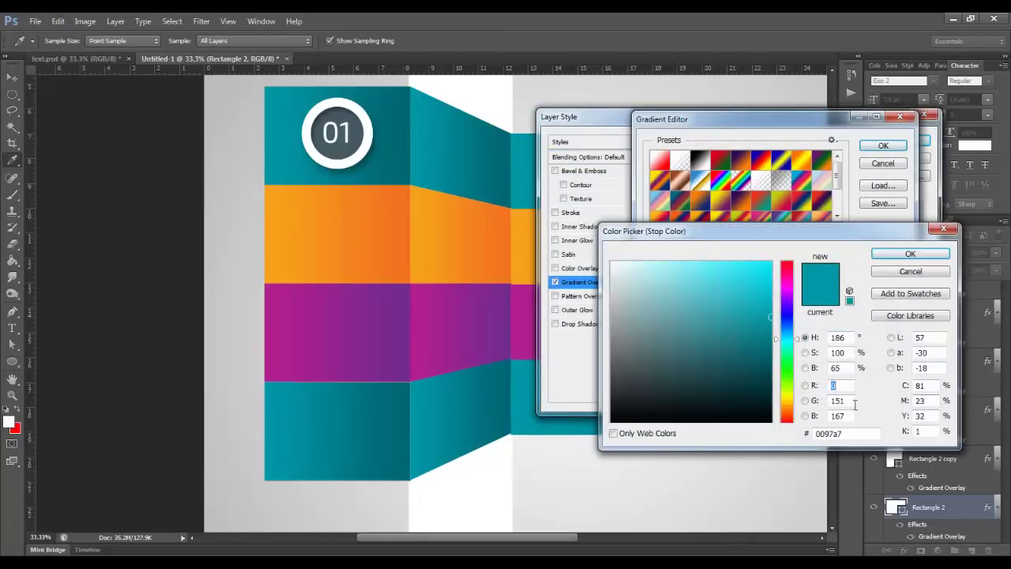
{"action": "double_click", "coordinate": [921, 385]}
{"action": "type", "text": "100"}
{"action": "key", "text": "Tab"}
{"action": "type", "text": "90"}
{"action": "key", "text": "Tab"}
{"action": "type", "text": "0"}
{"action": "key", "text": "Tab"}
{"action": "type", "text": "0"}
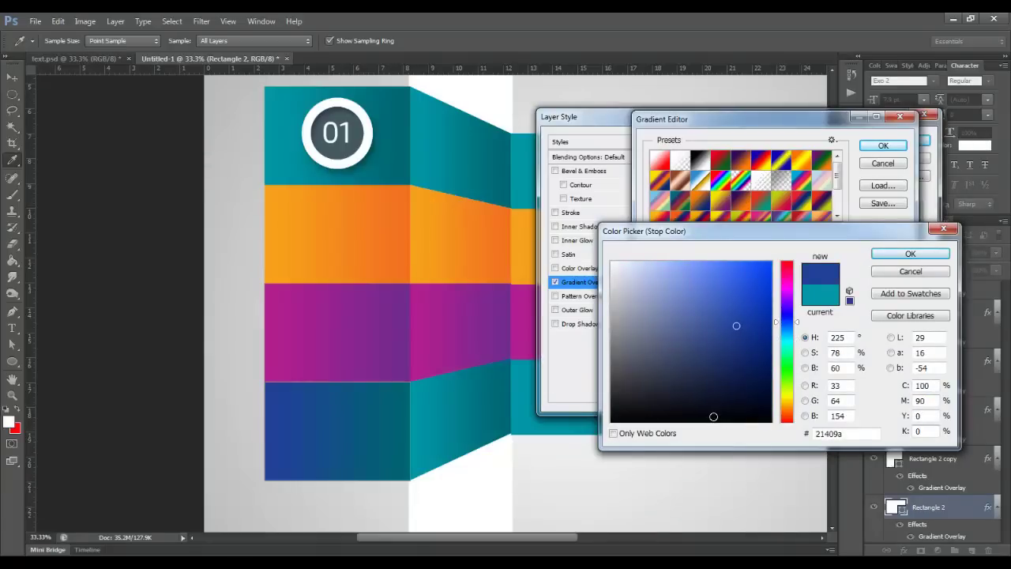
{"action": "left_click", "coordinate": [901, 271]}
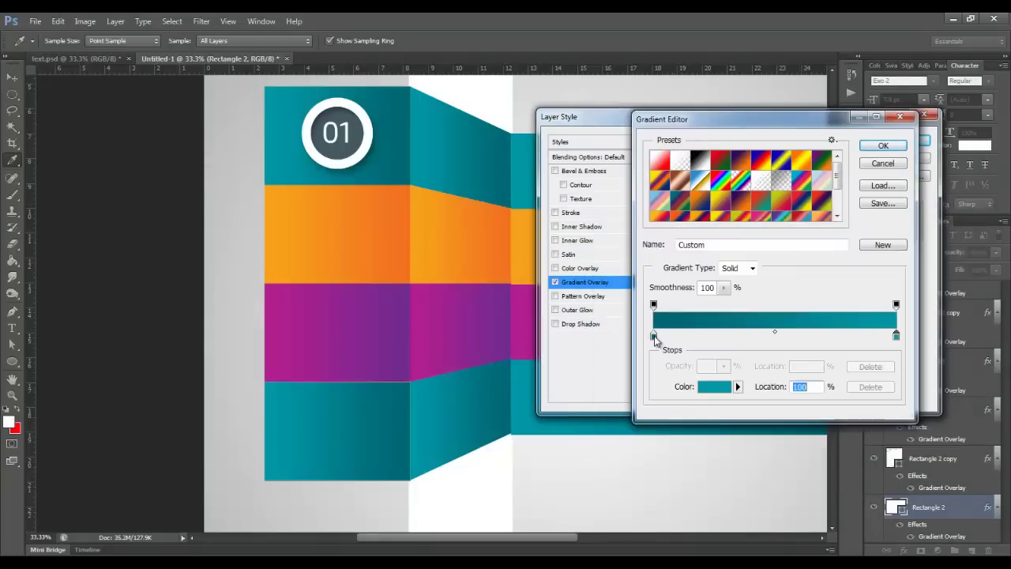
Step: Set the left stop to deep blue (C100 M95 Y0 K0)
{"action": "left_click", "coordinate": [714, 388]}
{"action": "type", "text": "100"}
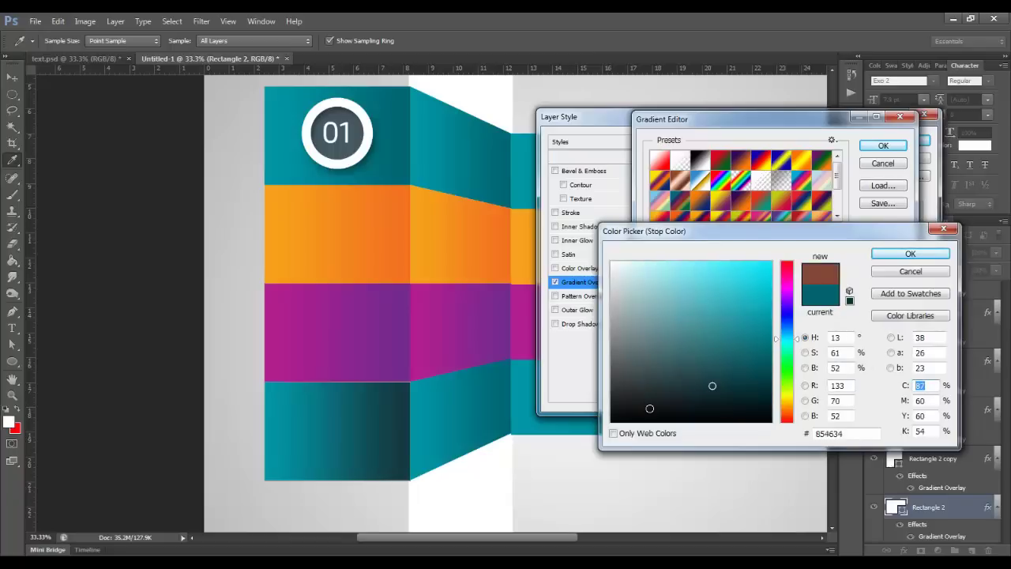
{"action": "key", "text": "Tab"}
{"action": "type", "text": "95"}
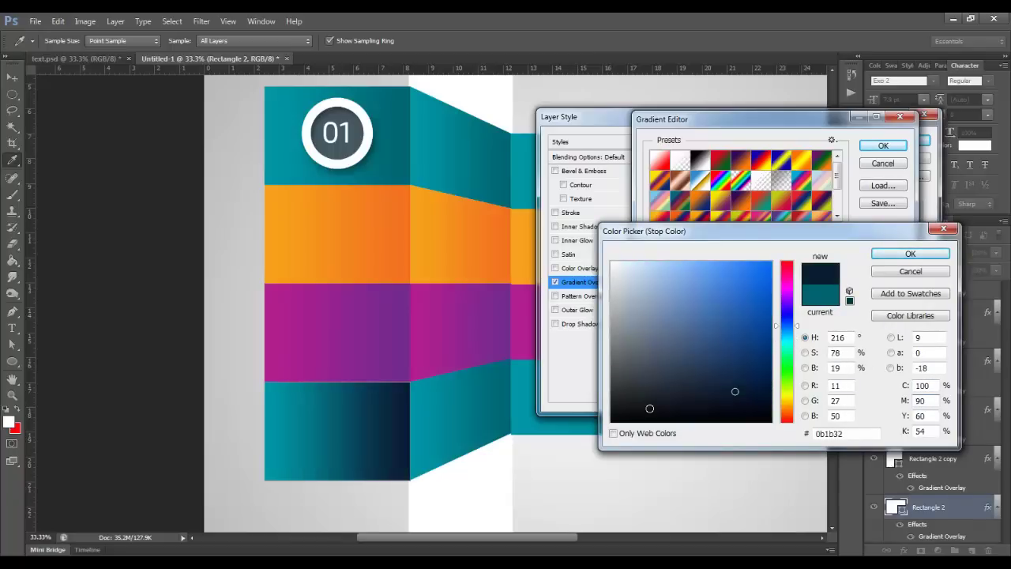
{"action": "key", "text": "Tab"}
{"action": "type", "text": "0"}
{"action": "key", "text": "Tab"}
{"action": "type", "text": "0"}
{"action": "key", "text": "Return"}
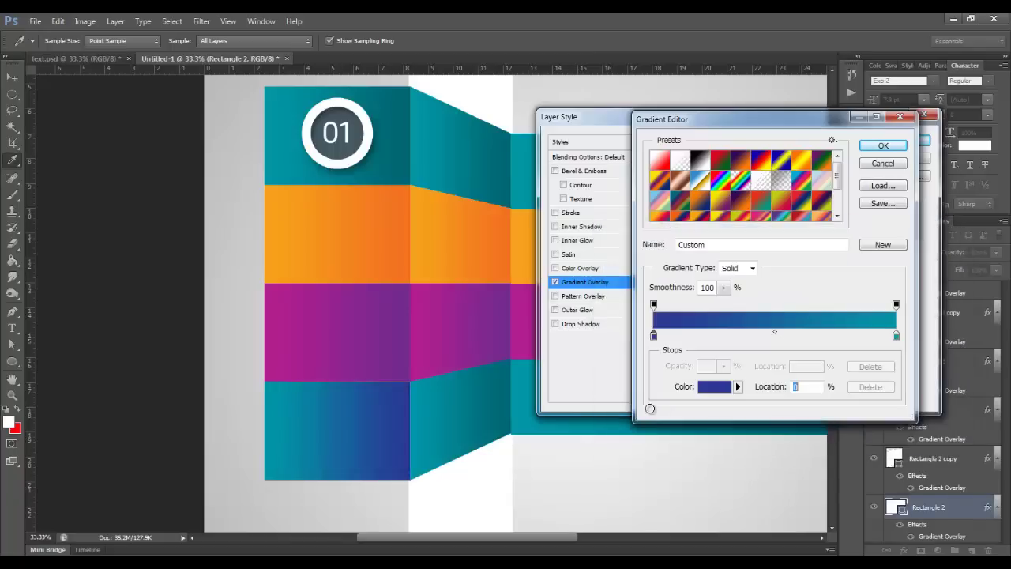
Step: Set the right stop to bright blue 0077c0 and apply the blue gradient
{"action": "left_click", "coordinate": [896, 335]}
{"action": "left_click", "coordinate": [715, 386]}
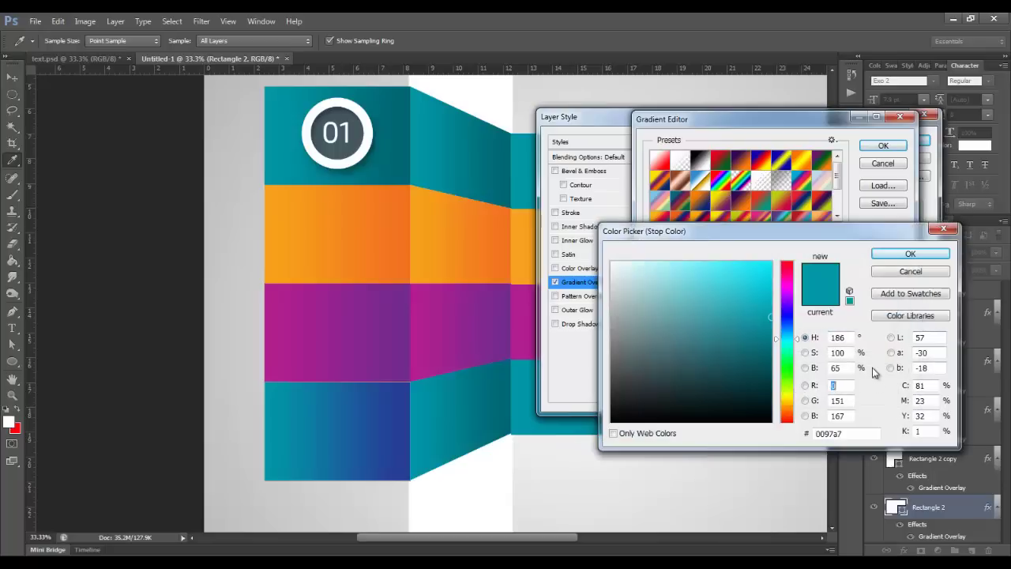
{"action": "left_click", "coordinate": [923, 386]}
{"action": "type", "text": "100"}
{"action": "key", "text": "Tab"}
{"action": "type", "text": "40"}
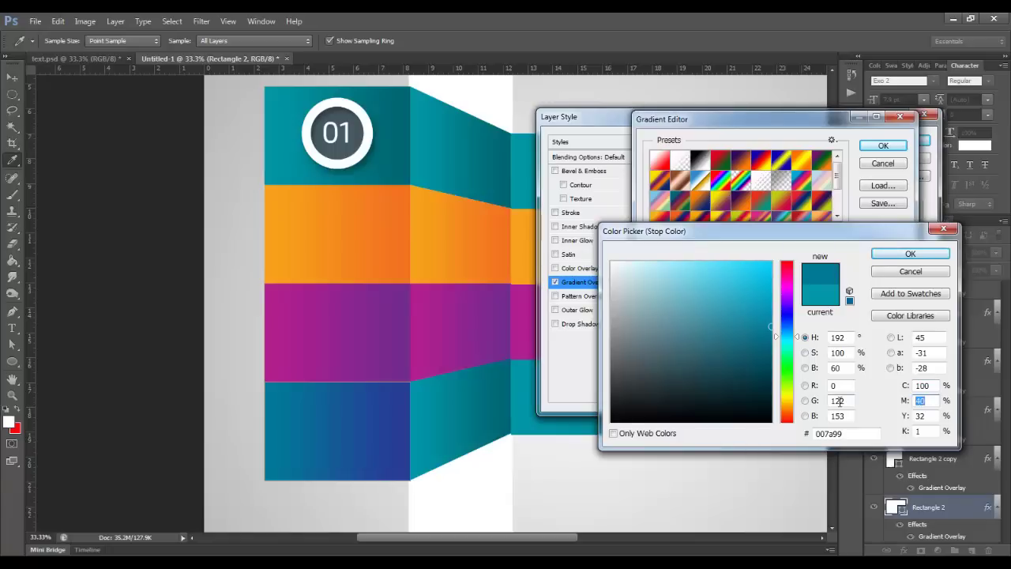
{"action": "type", "text": "45"}
{"action": "key", "text": "Tab"}
{"action": "type", "text": "0"}
{"action": "key", "text": "Tab"}
{"action": "type", "text": "0"}
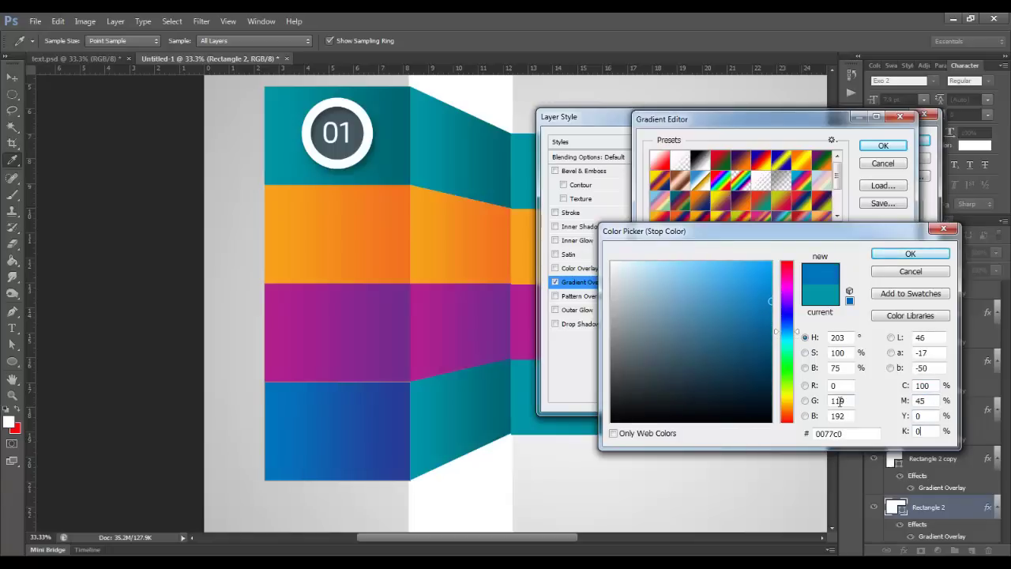
{"action": "key", "text": "Return"}
{"action": "left_click", "coordinate": [883, 145]}
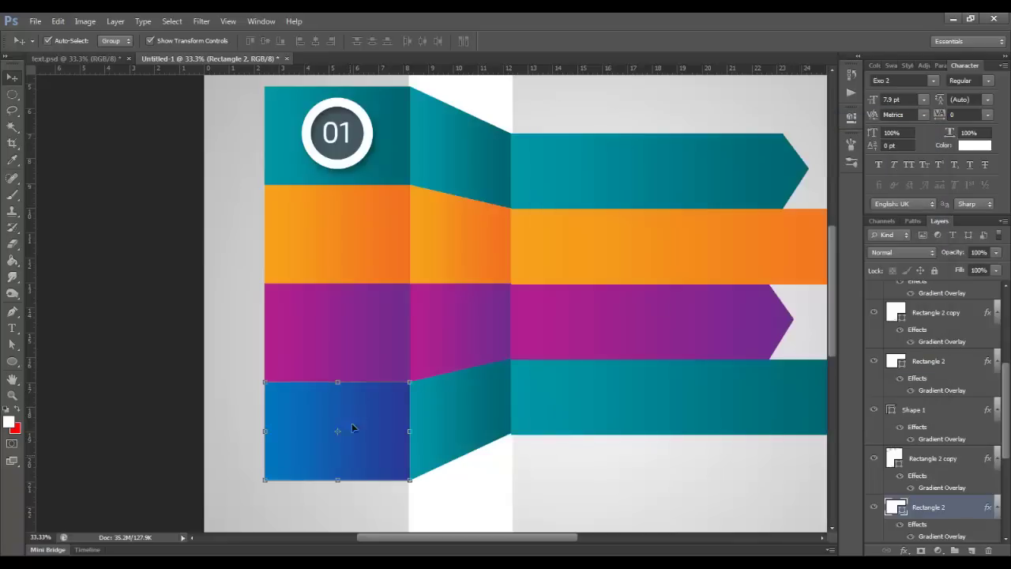
Step: Copy the blue block's style and paste it onto the bottom row's fold and band
{"action": "right_click", "coordinate": [942, 512]}
{"action": "left_click", "coordinate": [934, 277]}
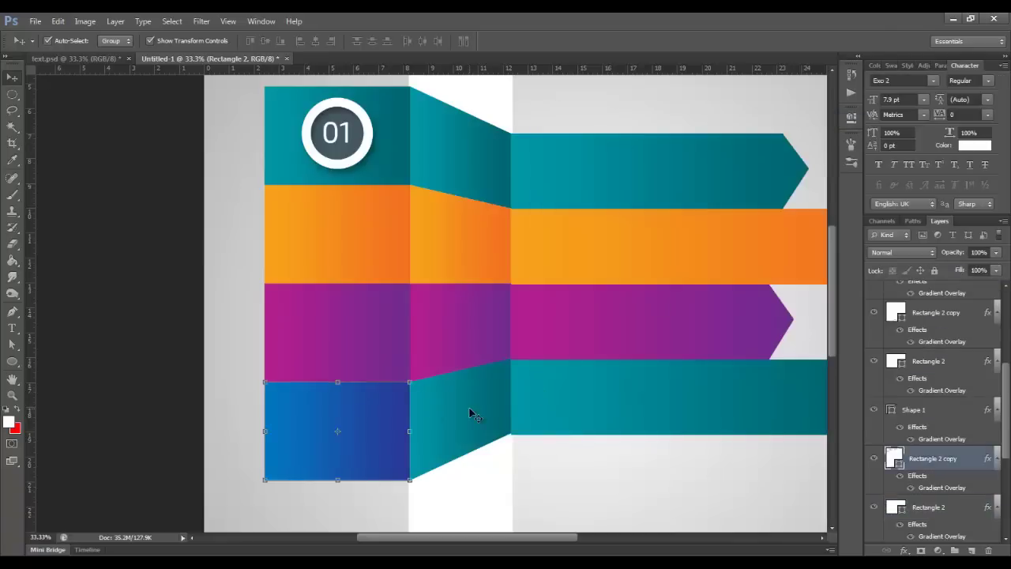
{"action": "left_click", "coordinate": [948, 458]}
{"action": "right_click", "coordinate": [948, 458]}
{"action": "left_click", "coordinate": [923, 248]}
{"action": "left_click", "coordinate": [641, 392]}
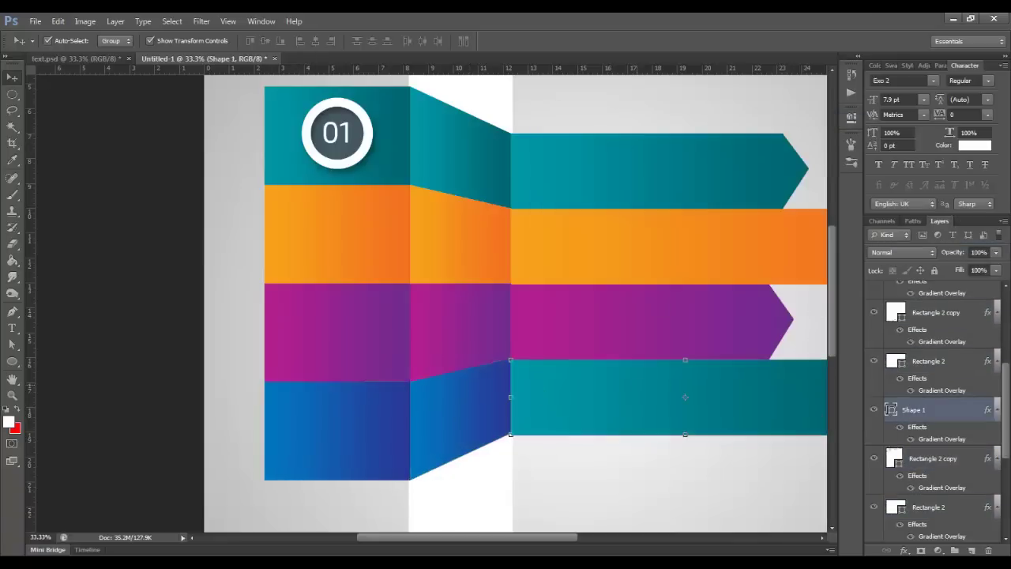
{"action": "right_click", "coordinate": [957, 417]}
{"action": "left_click", "coordinate": [861, 335]}
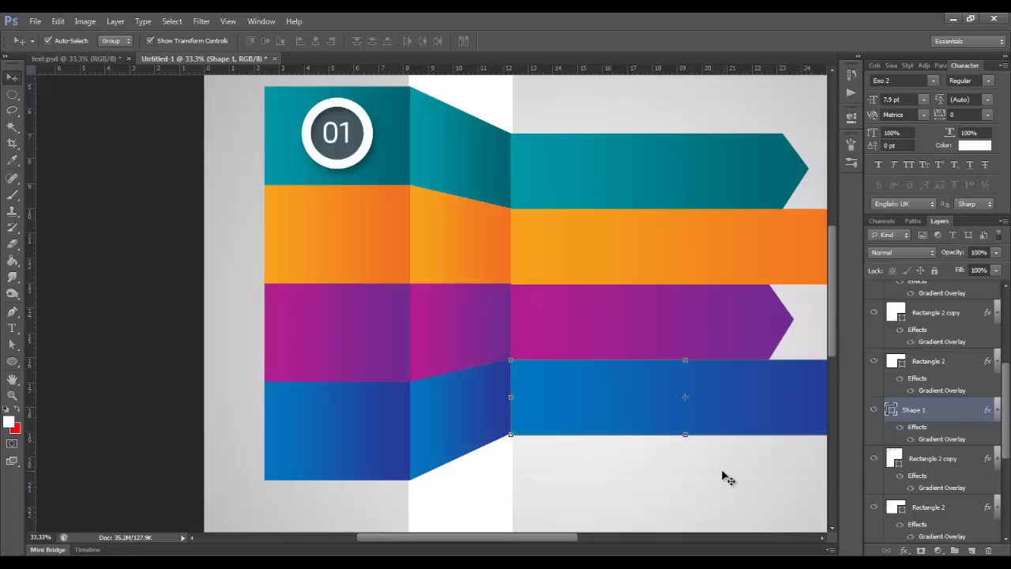
{"action": "left_click", "coordinate": [684, 486]}
Step: Duplicate the right-side arrow bands with Ctrl+J and nudge the copies up
{"action": "scroll", "coordinate": [639, 443], "scroll_direction": "down", "scroll_amount": 1}
{"action": "scroll", "coordinate": [639, 442], "scroll_direction": "right", "scroll_amount": 1}
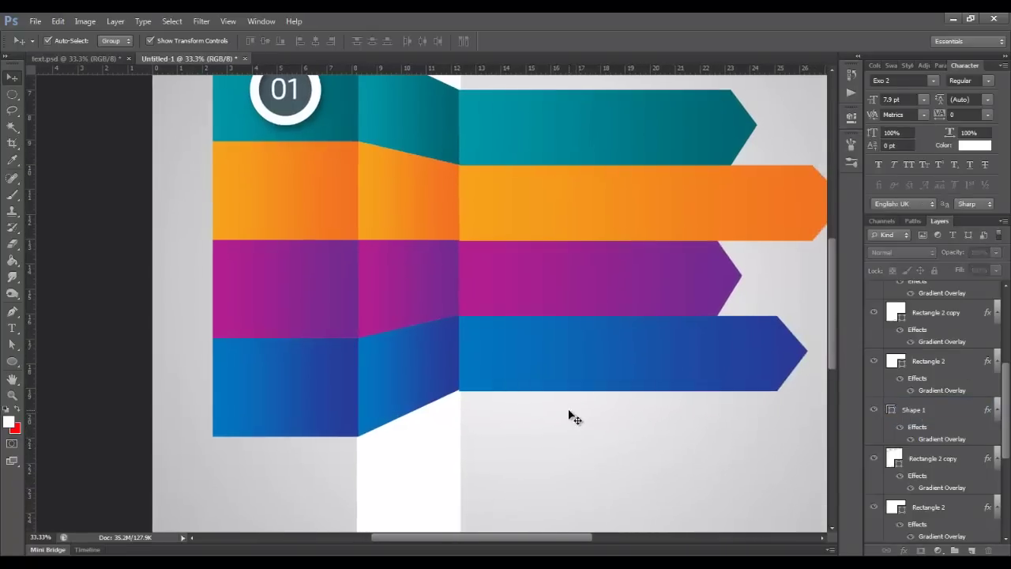
{"action": "left_click_drag", "start_coordinate": [577, 427], "coordinate": [534, 158]}
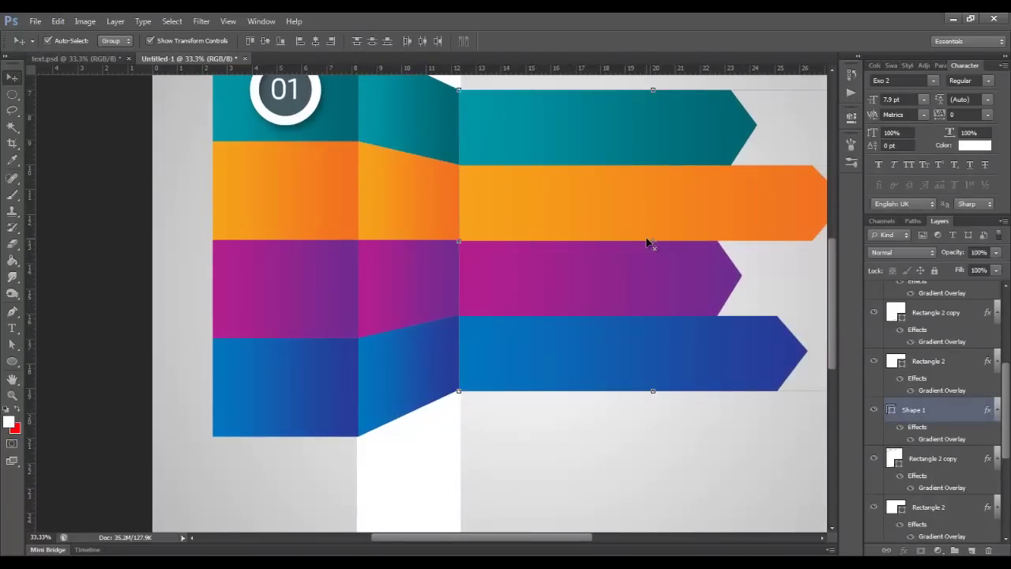
{"action": "key", "text": "ctrl+j"}
{"action": "key", "text": "Up"}
{"action": "key", "text": "Up"}
{"action": "key", "text": "Up"}
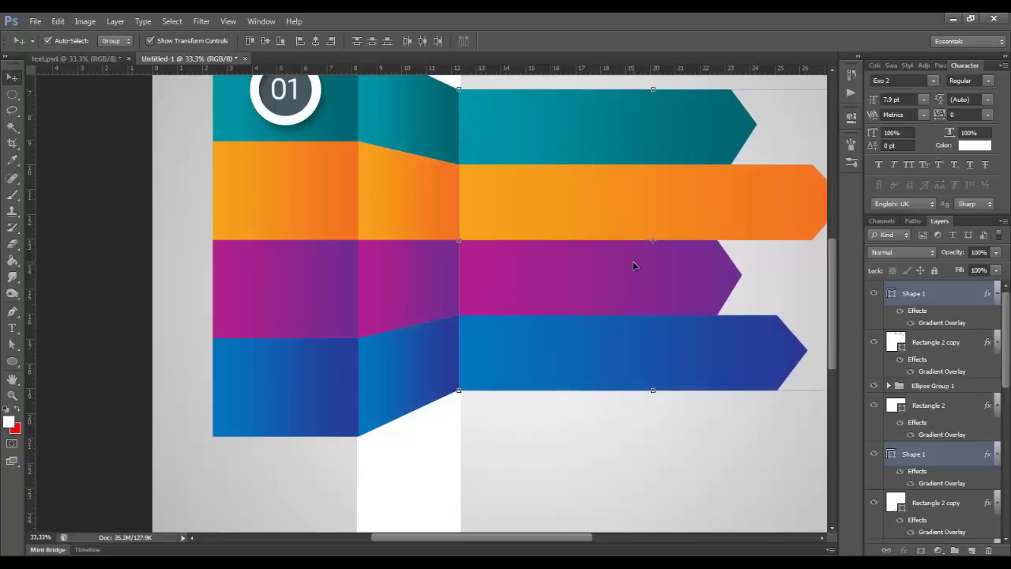
{"action": "left_click", "coordinate": [563, 454]}
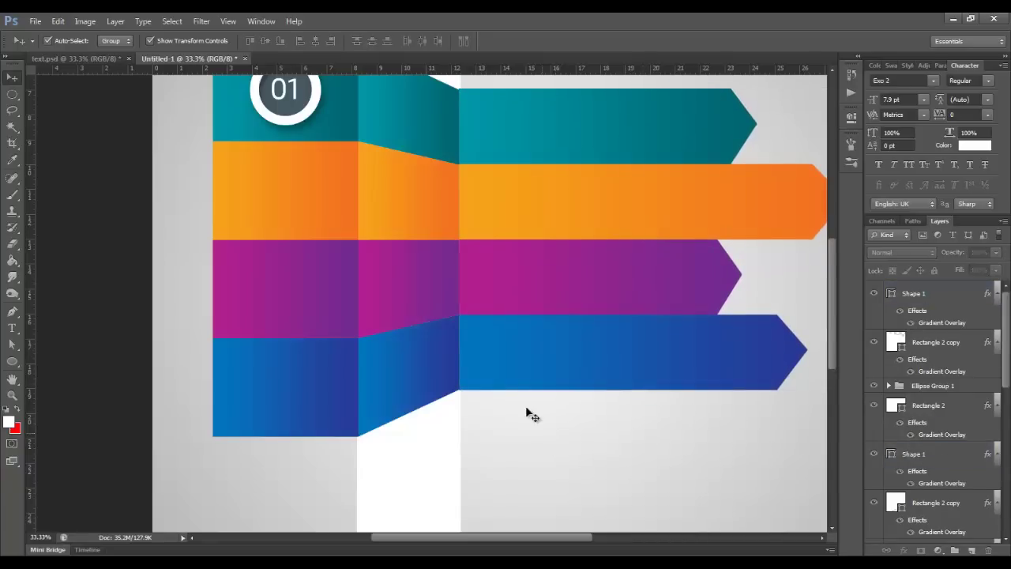
Step: Trim the blue and teal arrow bands' heights slightly so they meet the folds
{"action": "left_click", "coordinate": [491, 360]}
{"action": "left_click", "coordinate": [506, 407]}
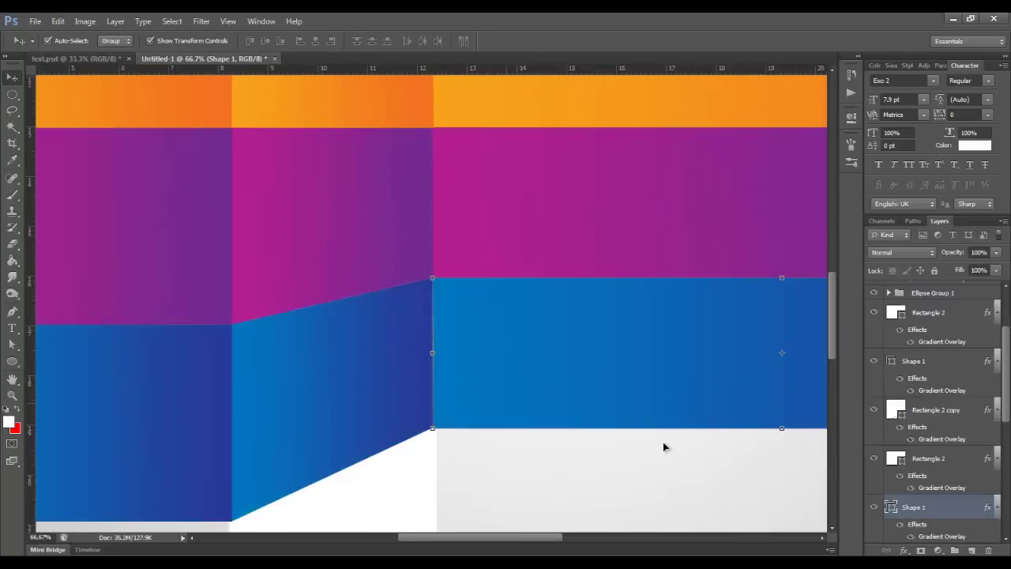
{"action": "left_click_drag", "start_coordinate": [783, 430], "coordinate": [778, 425]}
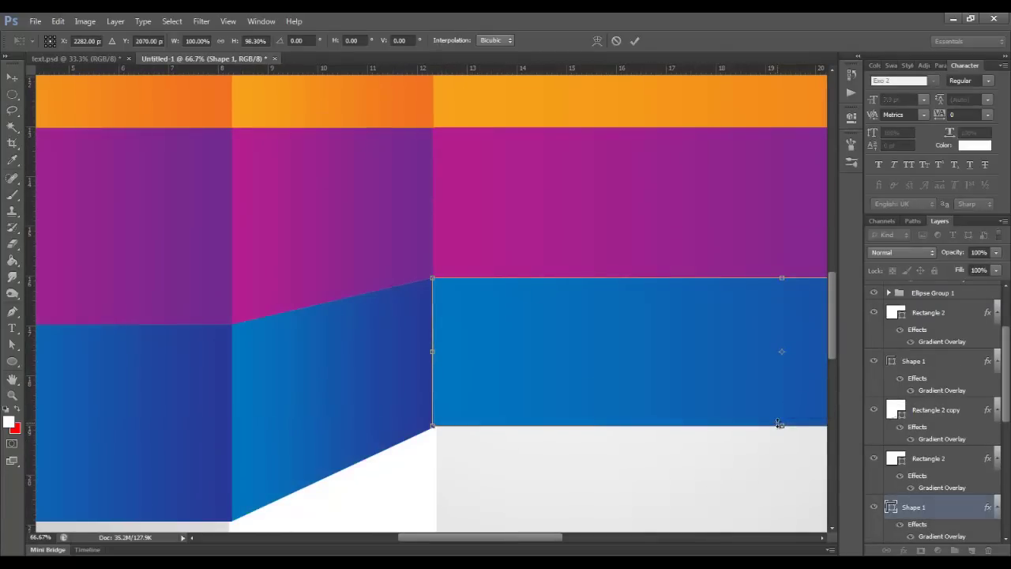
{"action": "key", "text": "Return"}
{"action": "left_click_drag", "start_coordinate": [569, 53], "coordinate": [583, 300]}
{"action": "scroll", "coordinate": [583, 300], "scroll_direction": "up", "scroll_amount": 2}
{"action": "scroll", "coordinate": [582, 327], "scroll_direction": "up", "scroll_amount": 3}
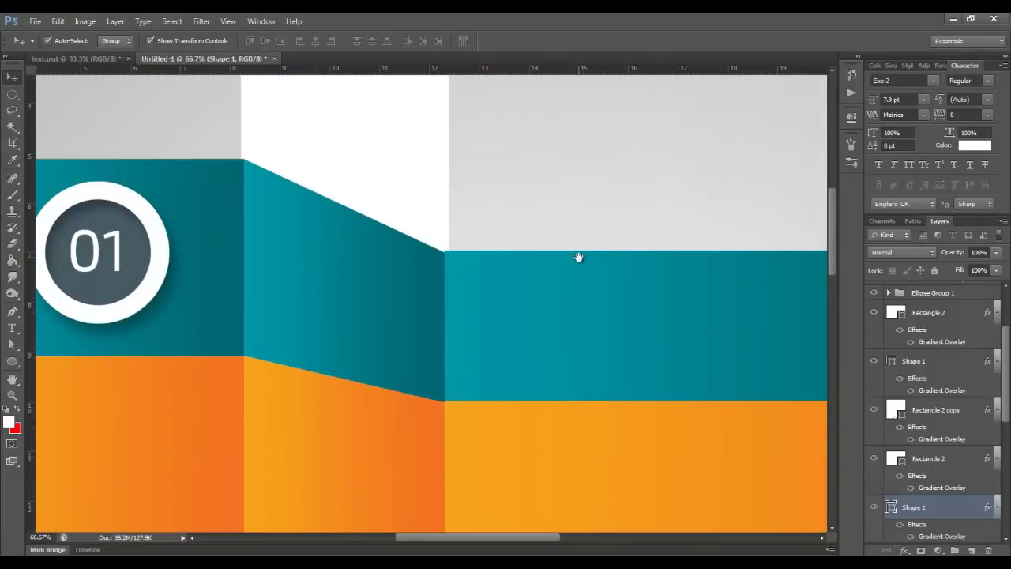
{"action": "left_click_drag", "start_coordinate": [741, 251], "coordinate": [742, 254]}
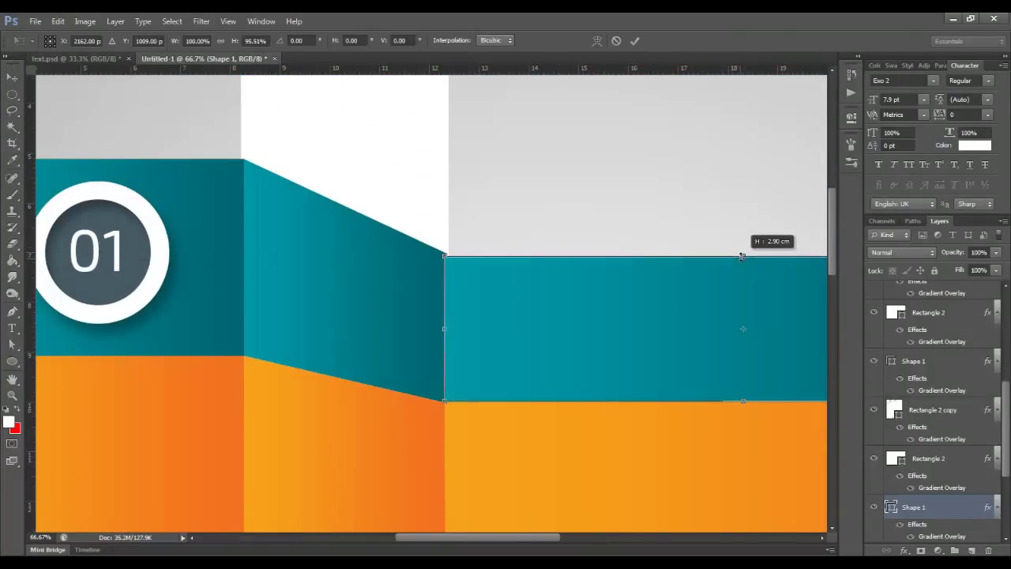
{"action": "key", "text": "Return"}
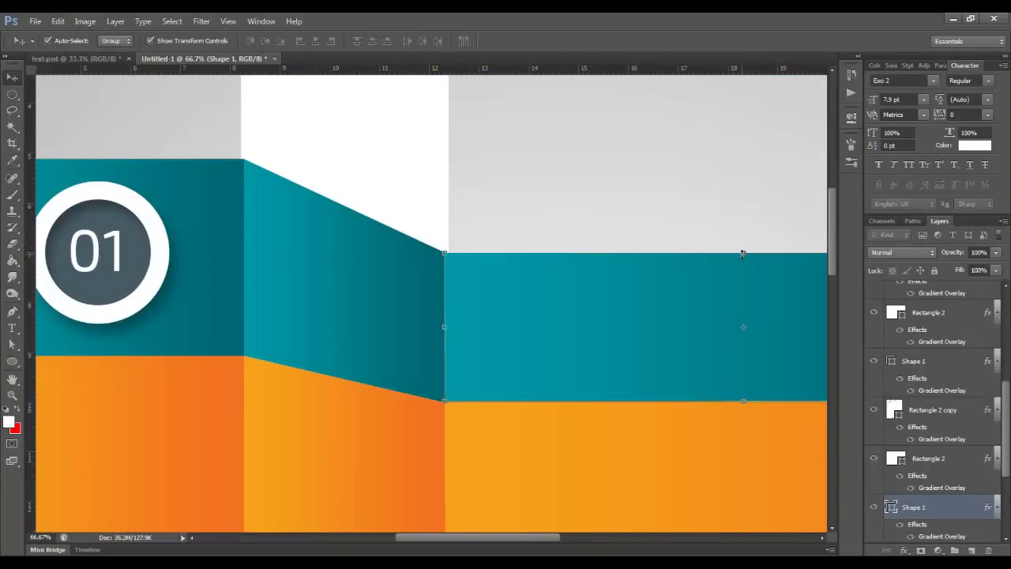
{"action": "key", "text": "ctrl+0"}
Step: Duplicate the 01 badge group into stacked copies and nudge the top badge down
{"action": "left_click", "coordinate": [582, 425]}
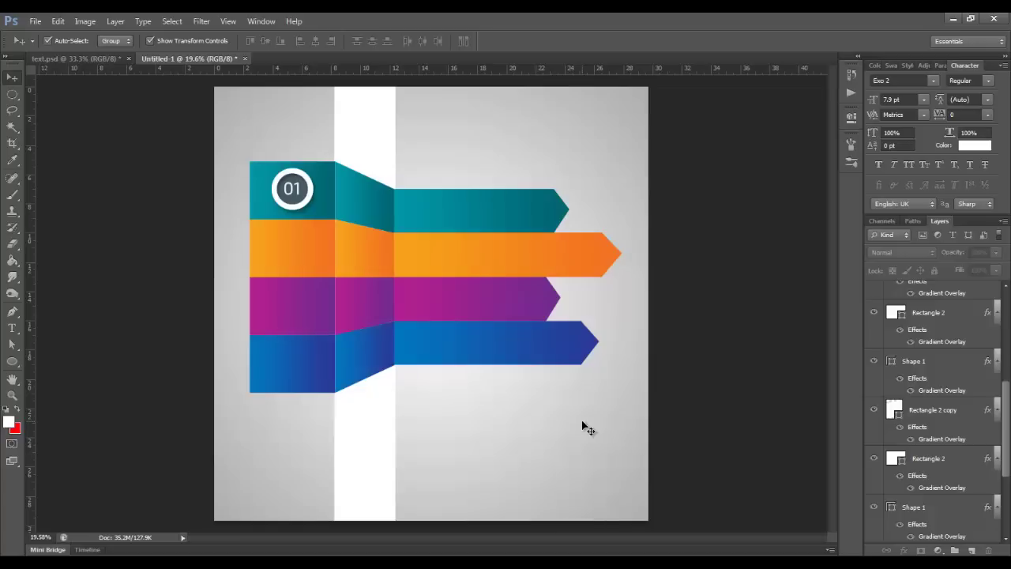
{"action": "left_click", "coordinate": [296, 199]}
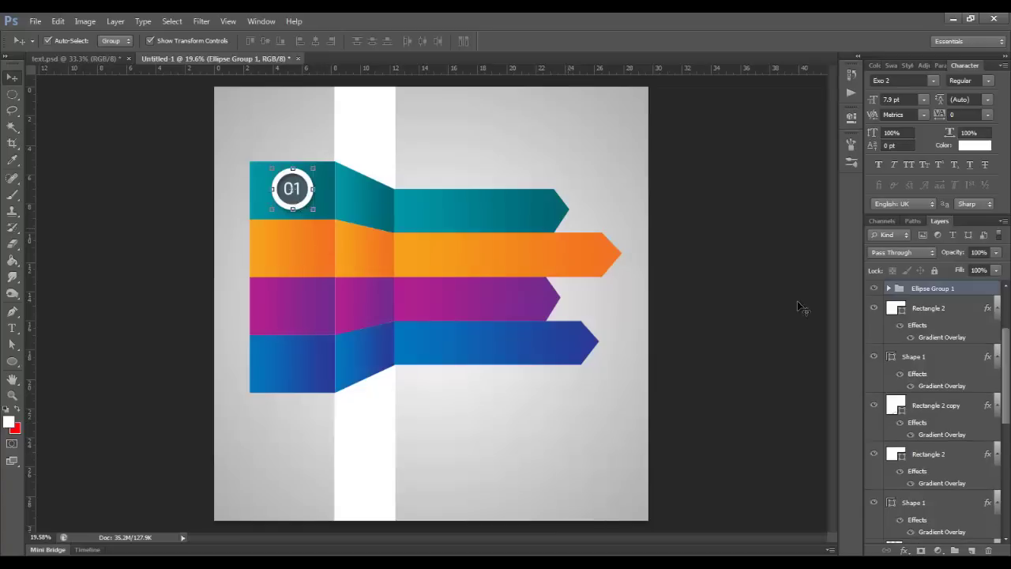
{"action": "key", "text": "ctrl+j"}
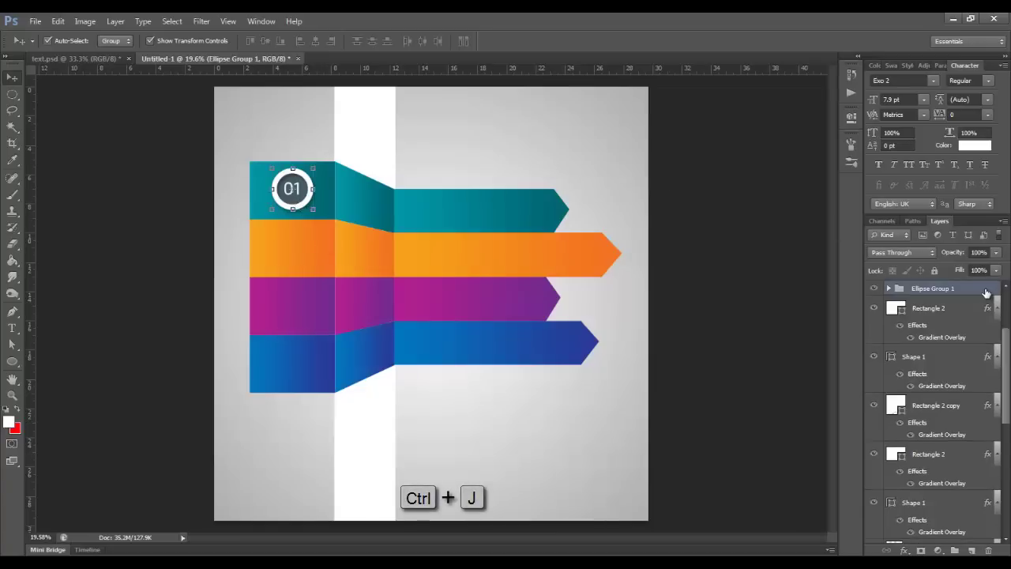
{"action": "key", "text": "ctrl+j"}
{"action": "key", "text": "ctrl+j"}
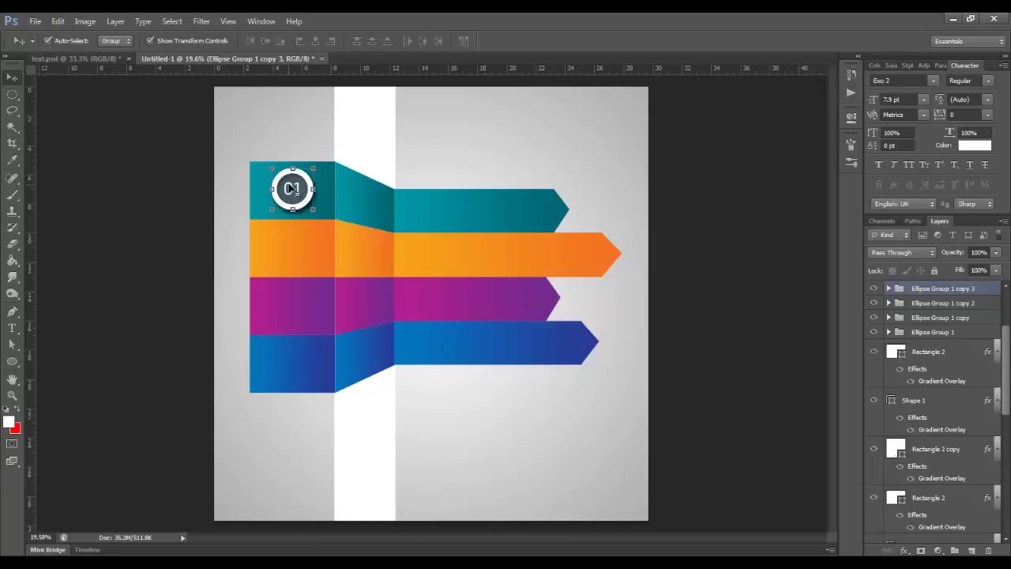
{"action": "left_click_drag", "start_coordinate": [292, 188], "coordinate": [293, 190]}
{"action": "key", "text": "shift+Down"}
{"action": "key", "text": "shift+Down"}
{"action": "key", "text": "shift+Down"}
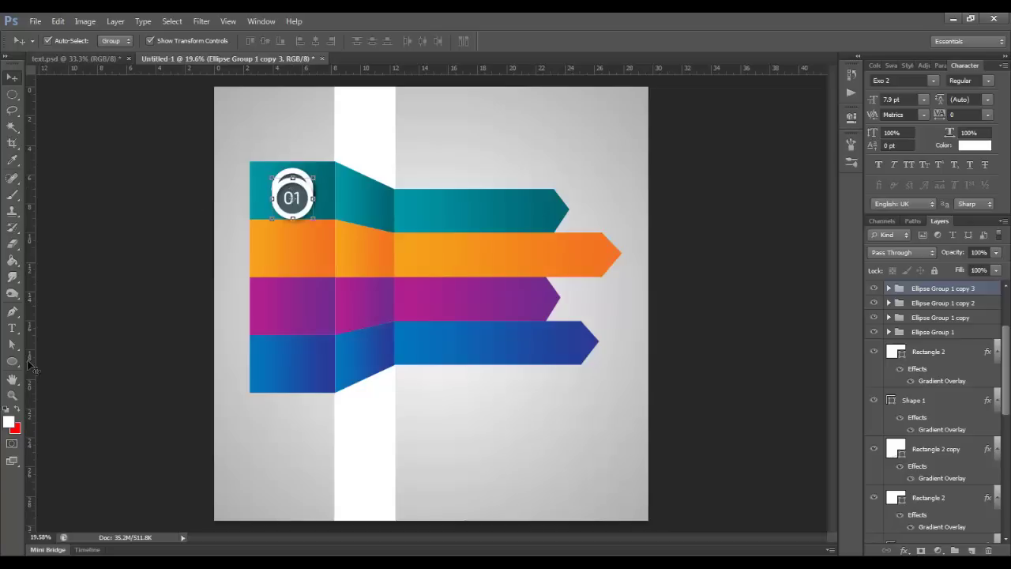
Step: Move badge copies onto the blue, purple and orange bands and distribute them vertically
{"action": "left_click_drag", "start_coordinate": [292, 208], "coordinate": [287, 359]}
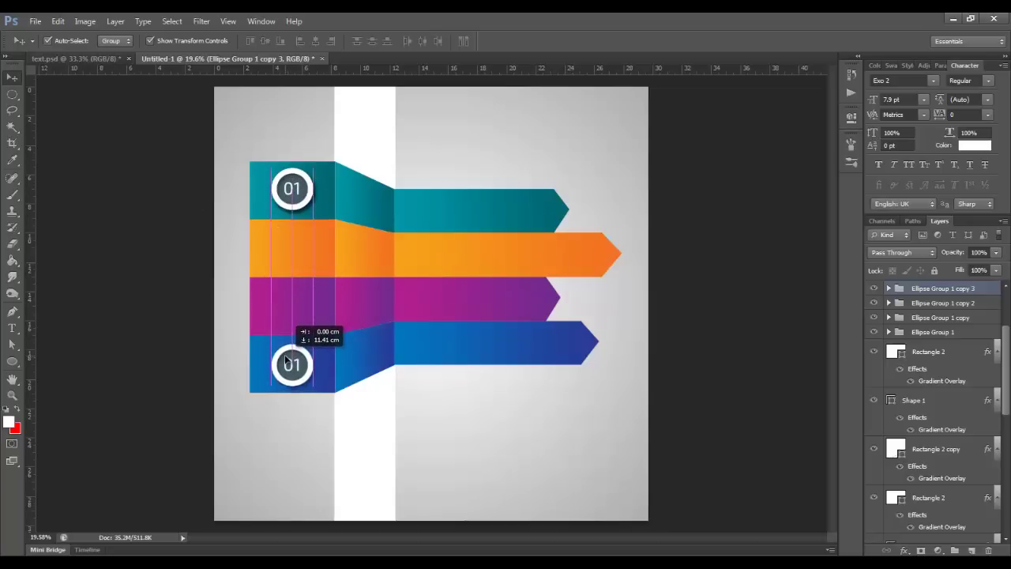
{"action": "left_click", "coordinate": [294, 199]}
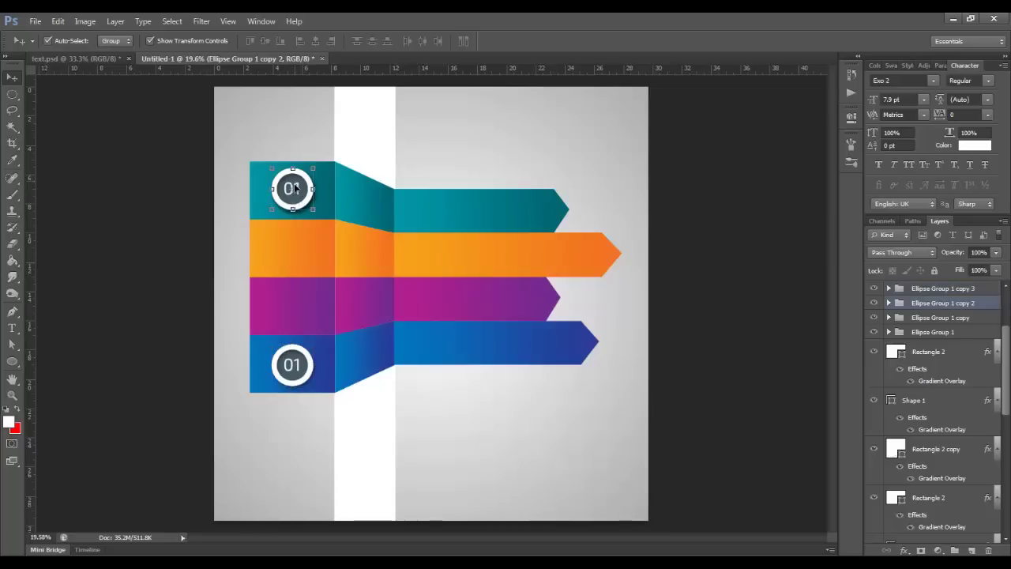
{"action": "left_click_drag", "start_coordinate": [295, 188], "coordinate": [295, 303]}
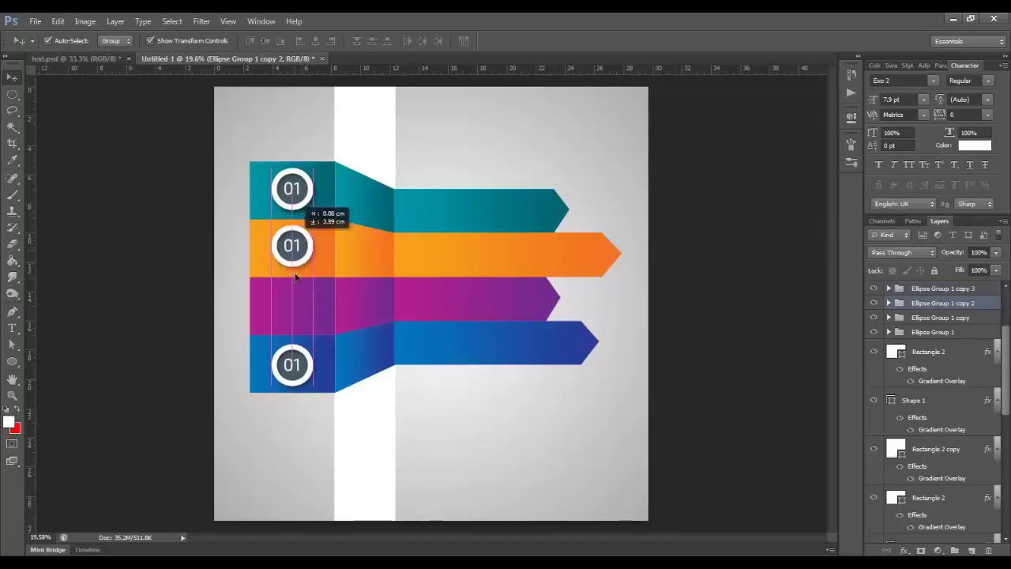
{"action": "left_click", "coordinate": [291, 188]}
{"action": "left_click_drag", "start_coordinate": [290, 188], "coordinate": [291, 244]}
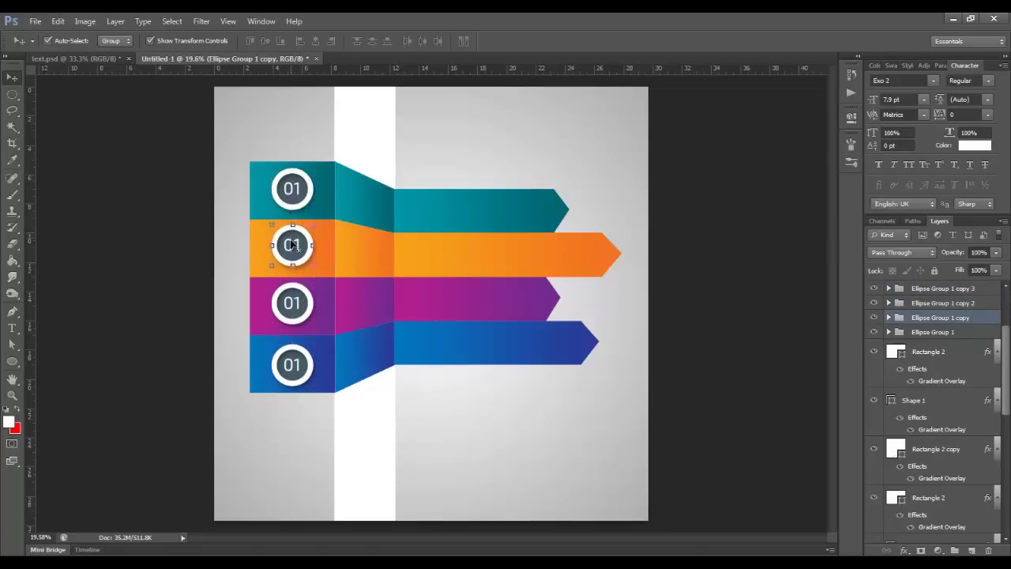
{"action": "left_click", "coordinate": [300, 362]}
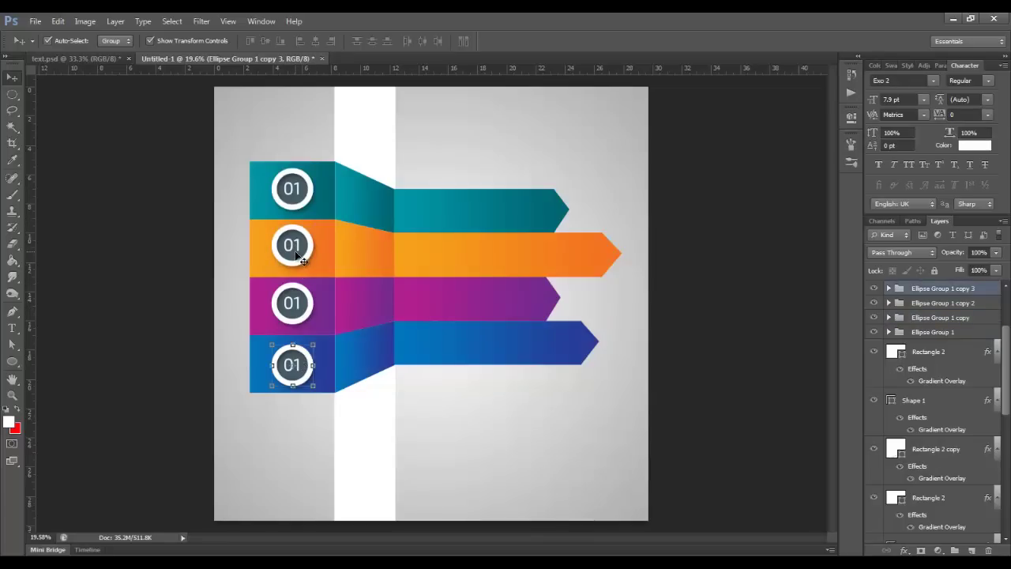
{"action": "left_click", "coordinate": [931, 333], "text": "shift"}
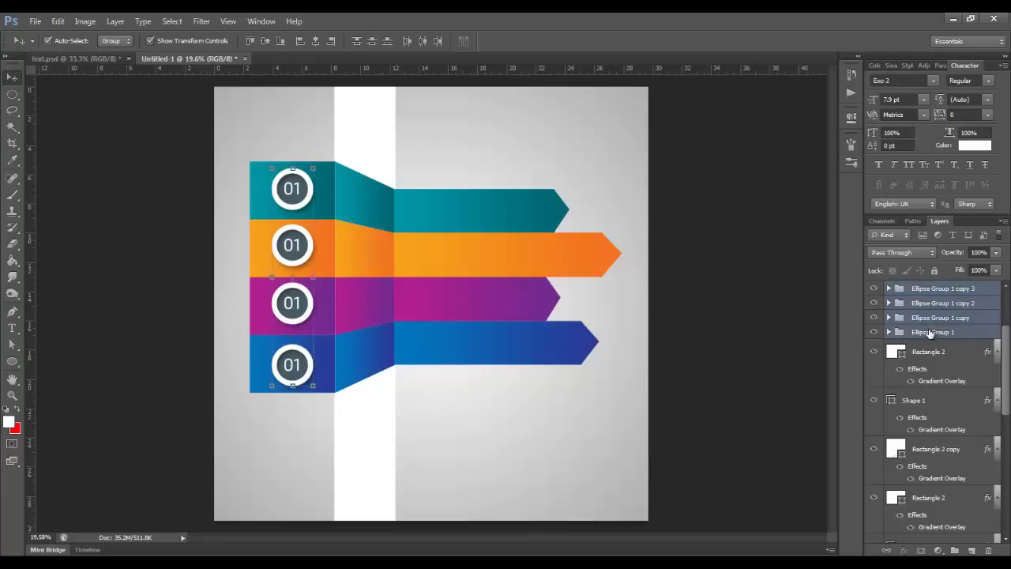
{"action": "left_click", "coordinate": [374, 45]}
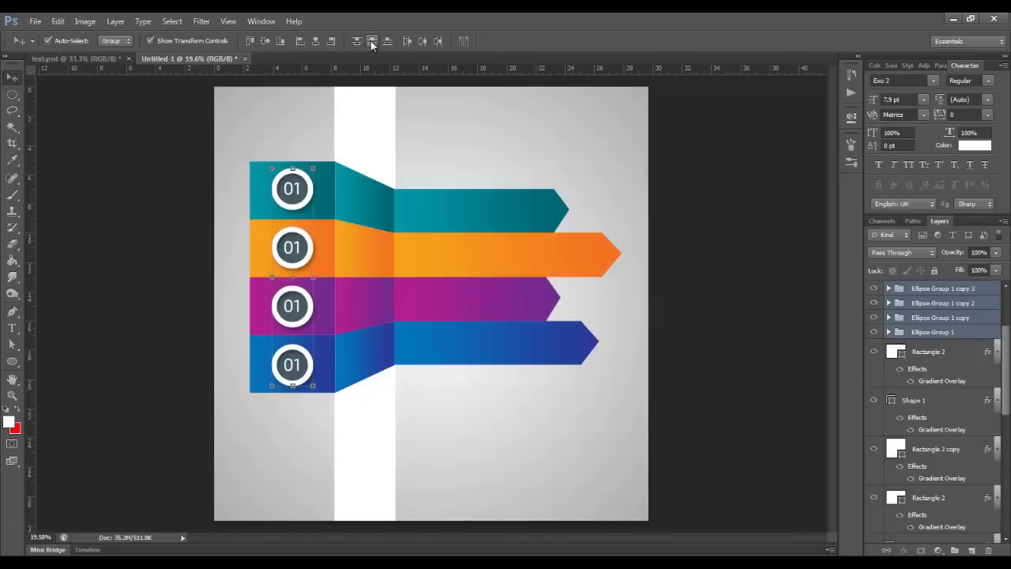
{"action": "left_click", "coordinate": [444, 159]}
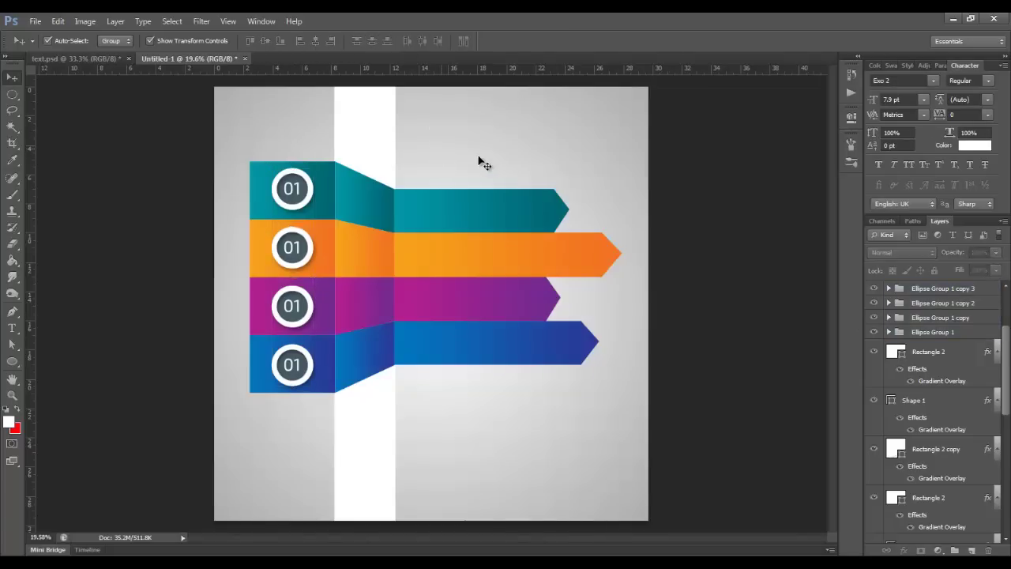
Step: Change the orange band's badge number from 01 to 02
{"action": "left_click", "coordinate": [305, 251]}
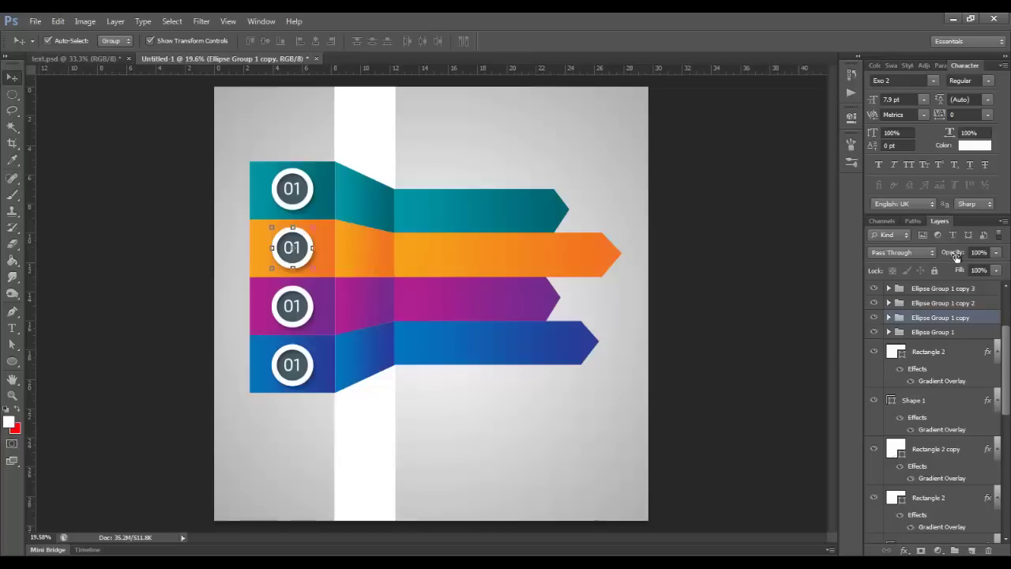
{"action": "left_click", "coordinate": [888, 317]}
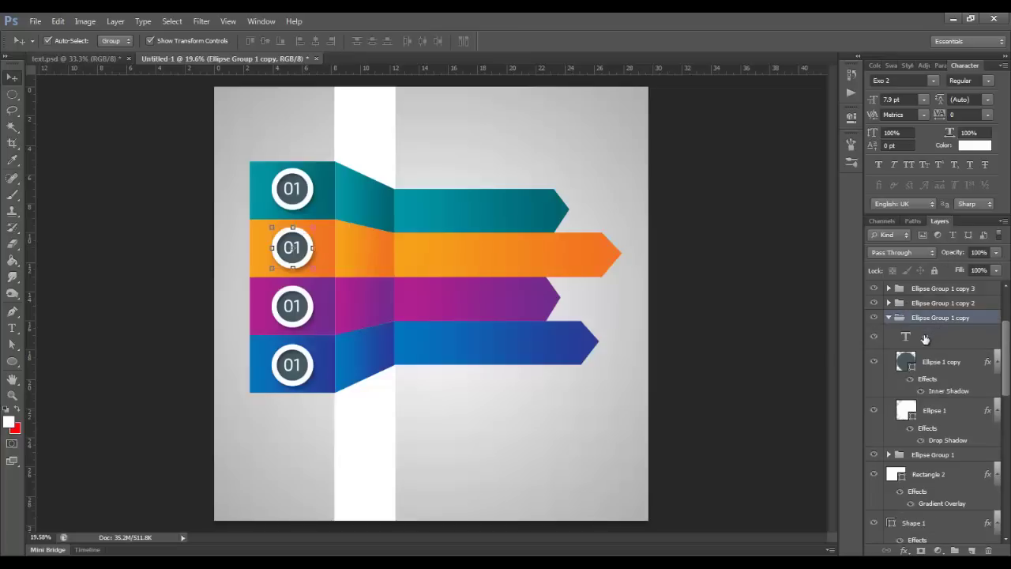
{"action": "left_click", "coordinate": [924, 340]}
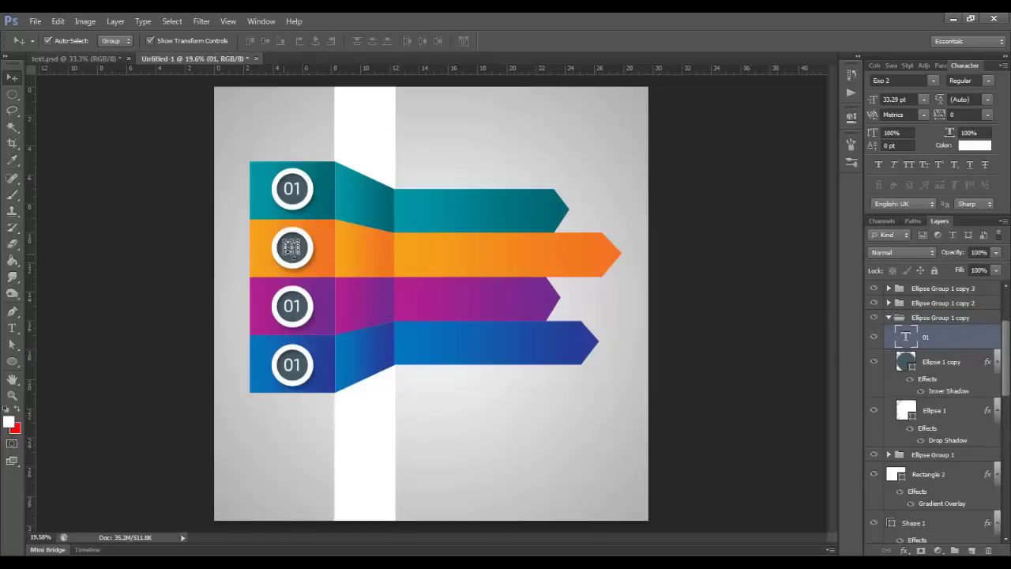
{"action": "key", "text": "t"}
{"action": "double_click", "coordinate": [293, 247]}
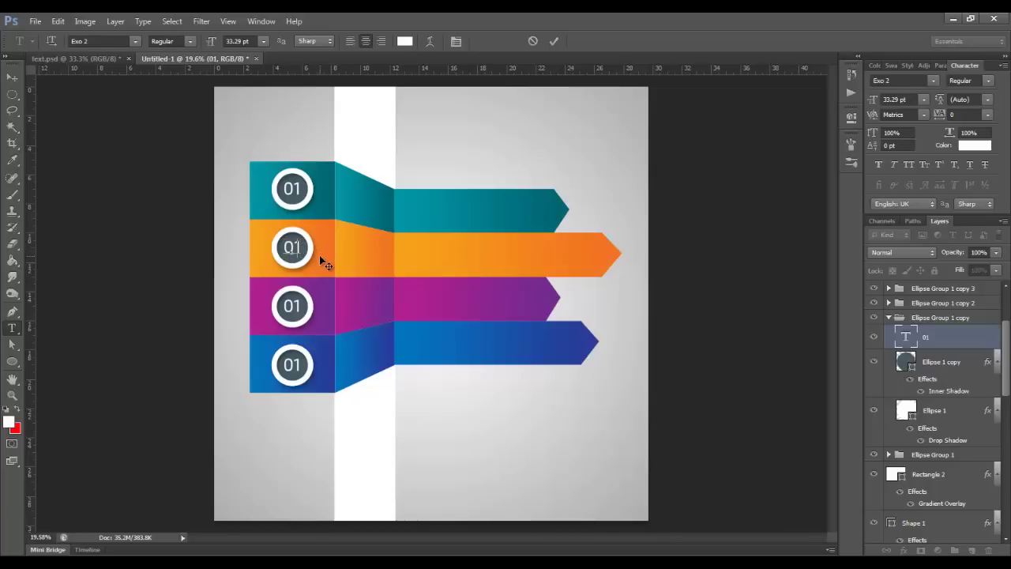
{"action": "key", "text": "BackSpace"}
{"action": "type", "text": "2"}
{"action": "left_click", "coordinate": [13, 77]}
Step: Change the purple band's badge number to 03
{"action": "left_click", "coordinate": [299, 312]}
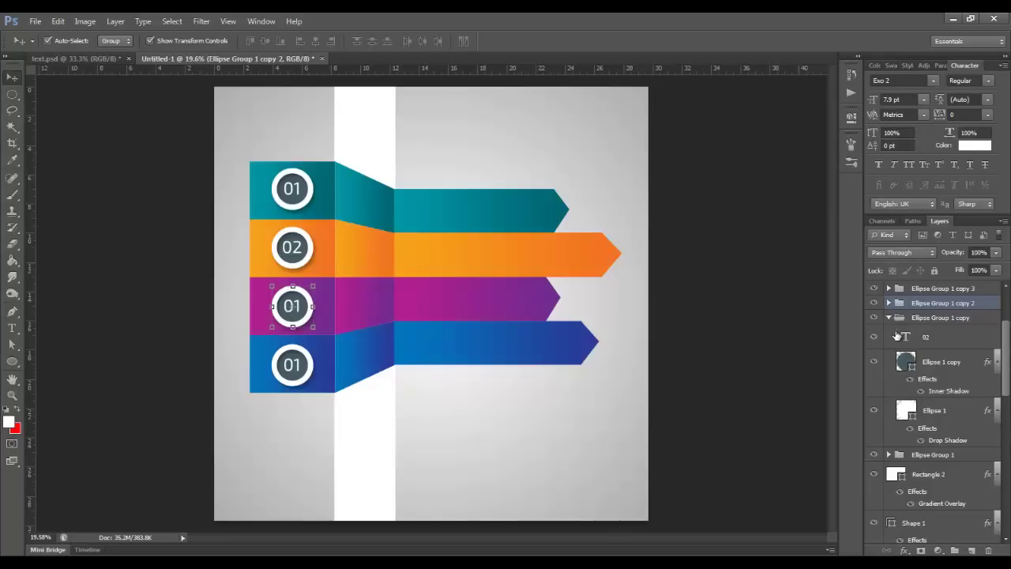
{"action": "left_click", "coordinate": [889, 303]}
{"action": "double_click", "coordinate": [906, 322]}
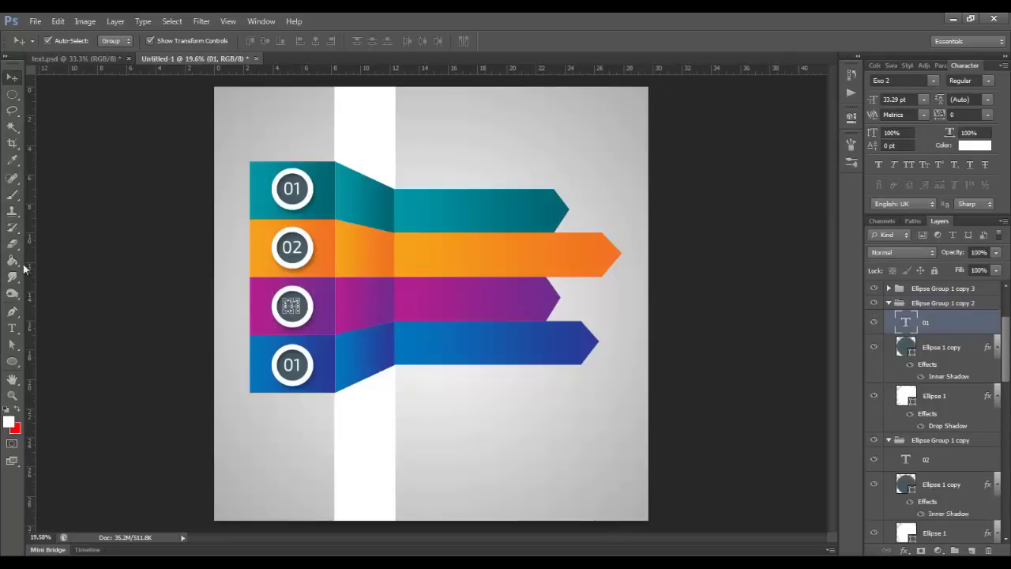
{"action": "left_click", "coordinate": [12, 328]}
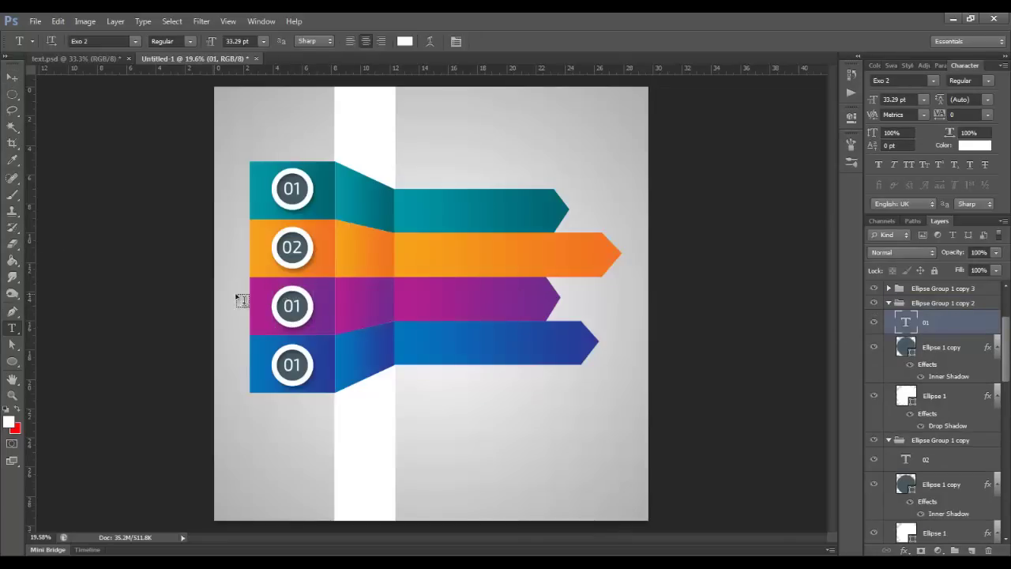
{"action": "left_click", "coordinate": [302, 308]}
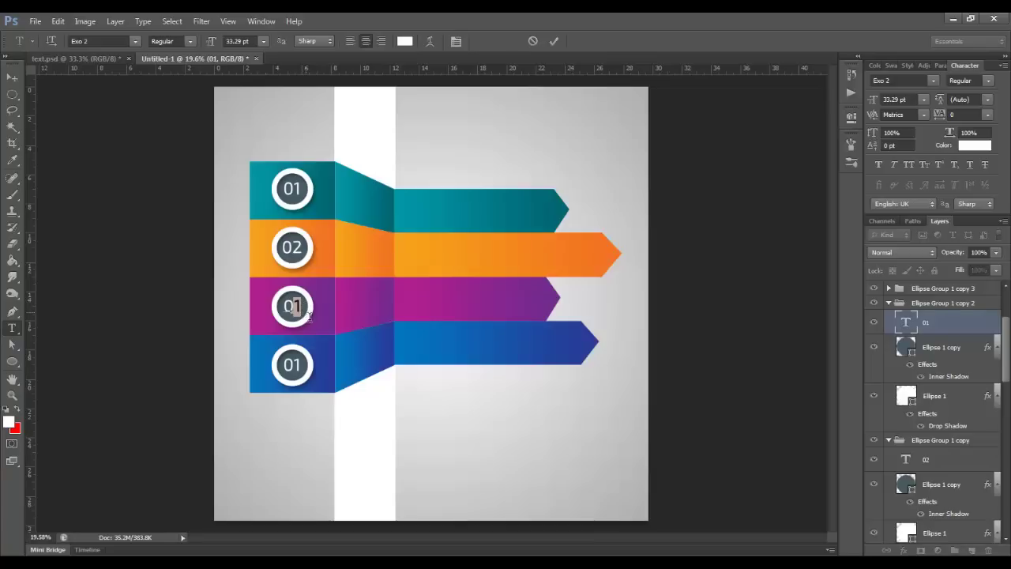
{"action": "type", "text": "3"}
{"action": "left_click", "coordinate": [11, 76]}
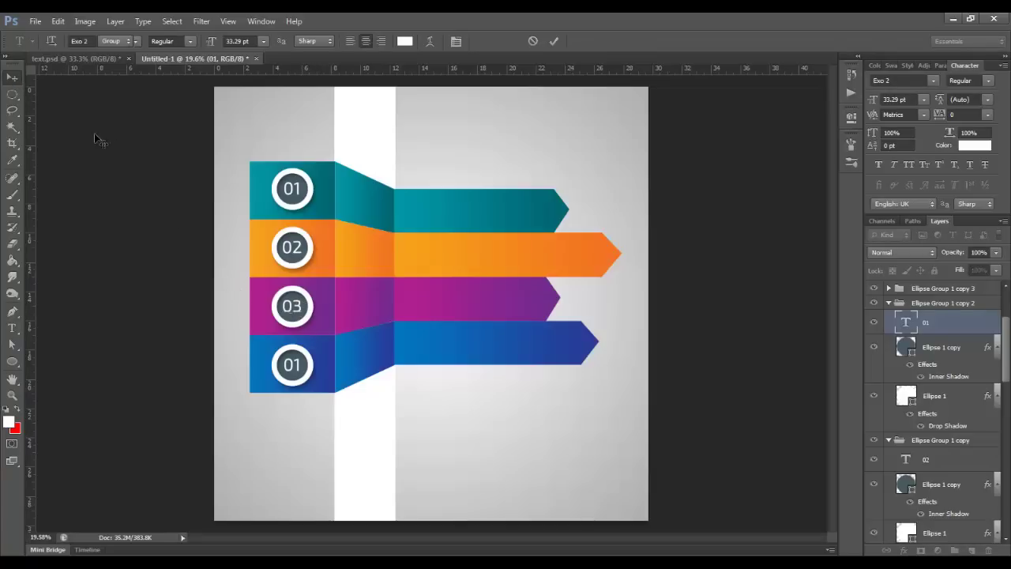
Step: Change the blue band's badge number to 04, then zoom in on the infographic
{"action": "left_click", "coordinate": [296, 370]}
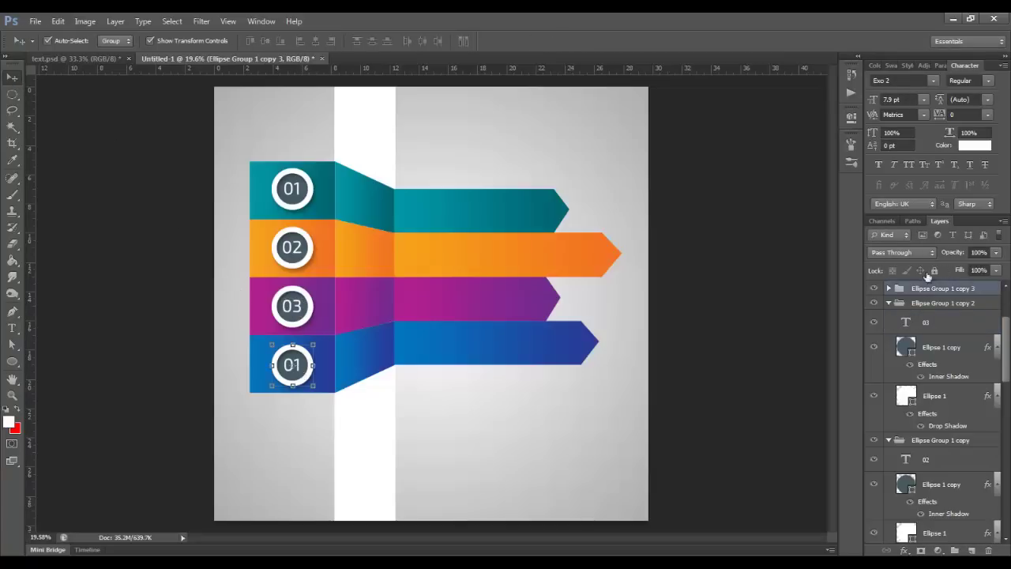
{"action": "left_click", "coordinate": [888, 289]}
{"action": "left_click", "coordinate": [922, 313]}
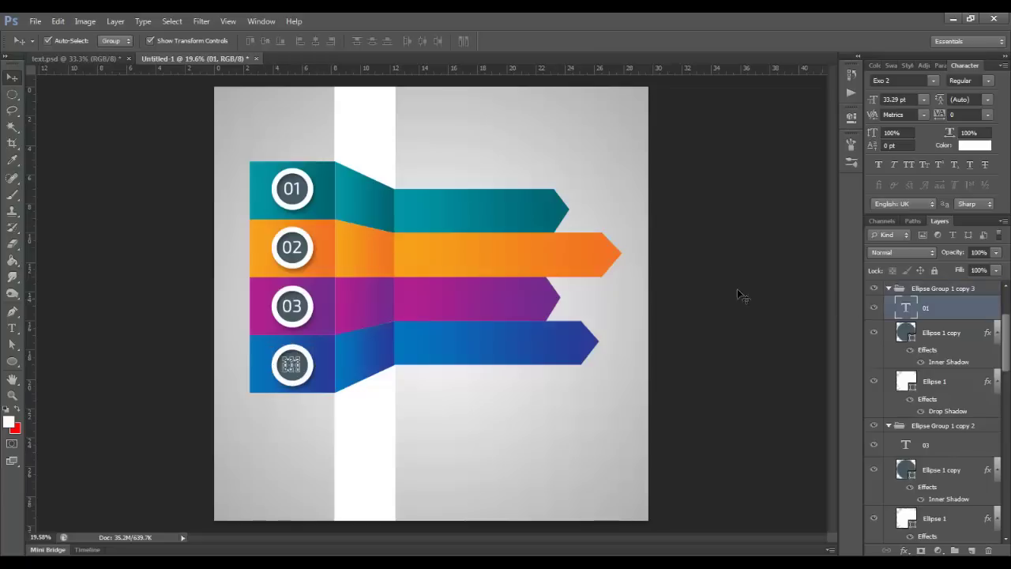
{"action": "left_click", "coordinate": [12, 328]}
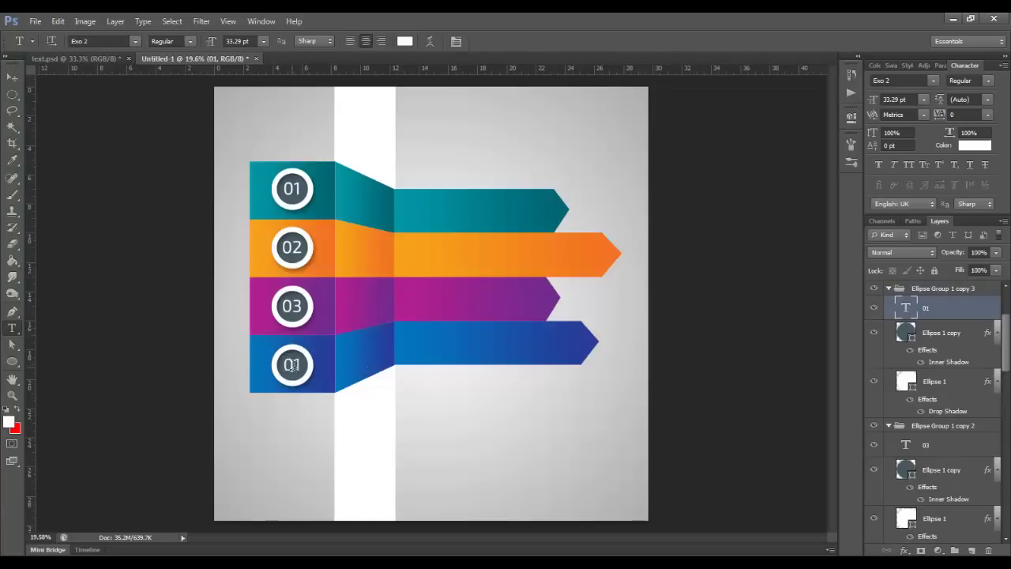
{"action": "left_click_drag", "start_coordinate": [293, 364], "coordinate": [304, 364]}
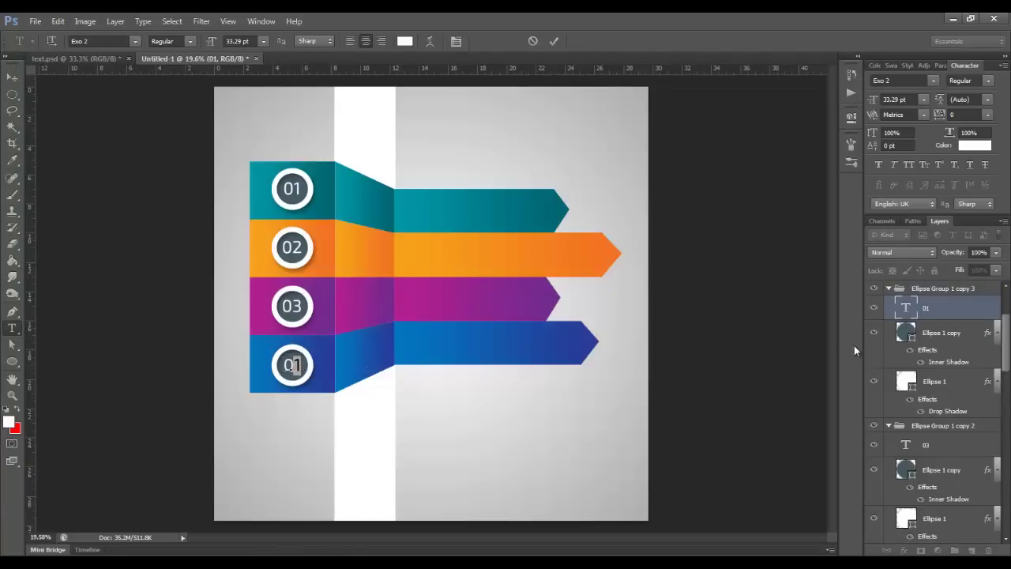
{"action": "type", "text": "4"}
{"action": "left_click", "coordinate": [12, 77]}
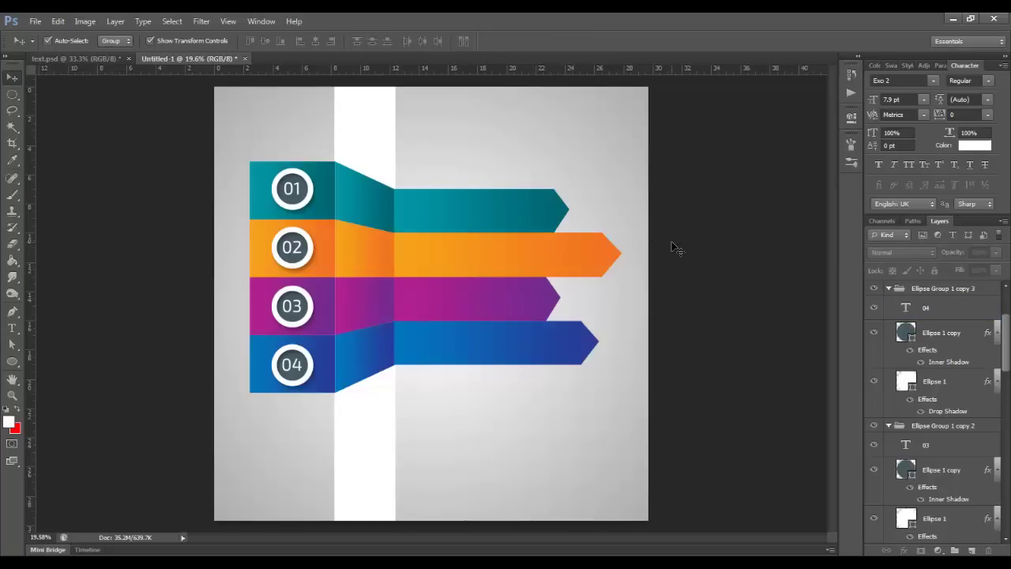
{"action": "key", "text": "ctrl+plus"}
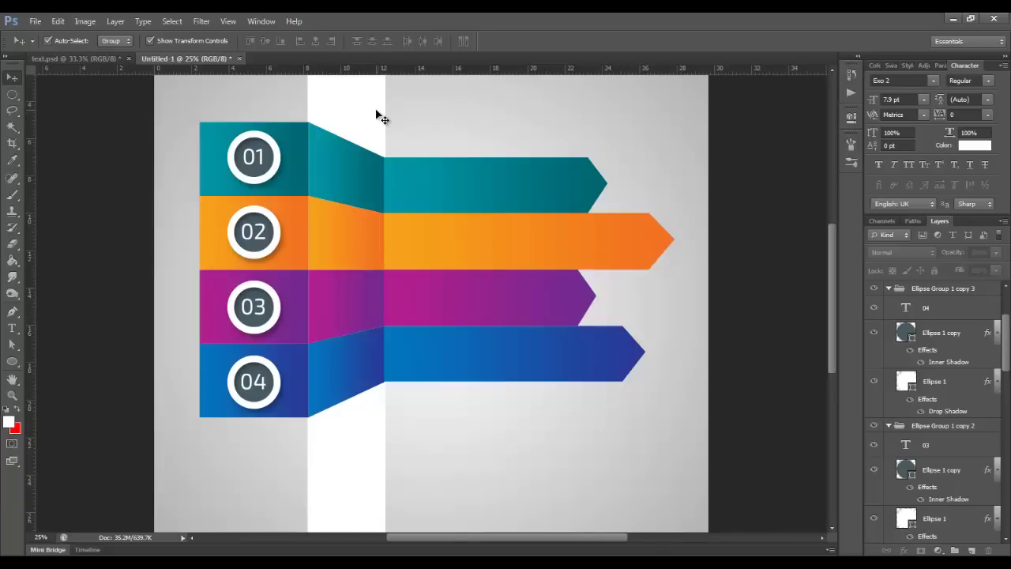
Step: Select the four arrow shapes together, then clear the selection and reposition the view
{"action": "left_click", "coordinate": [359, 175]}
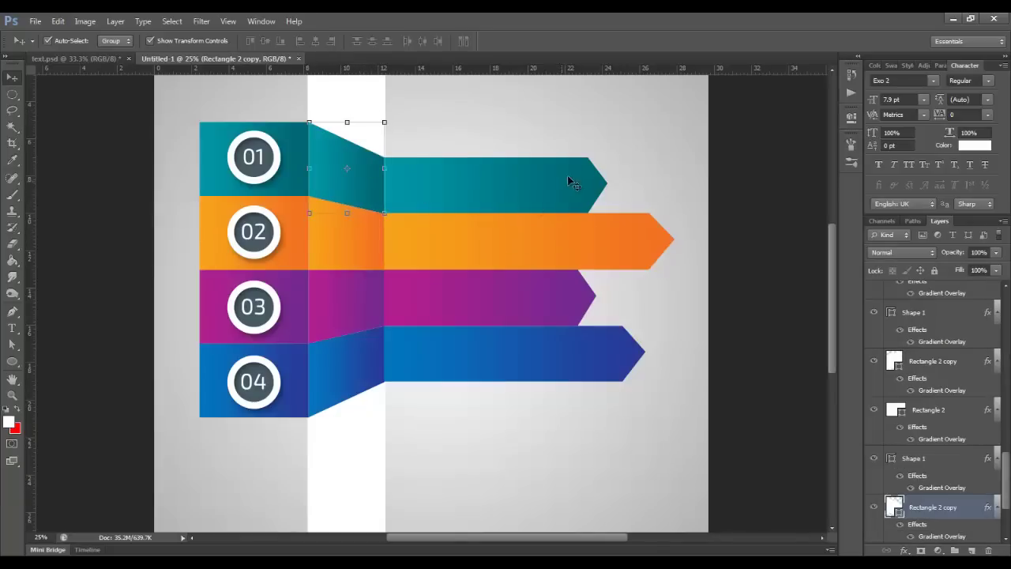
{"action": "left_click_drag", "start_coordinate": [666, 145], "coordinate": [458, 378]}
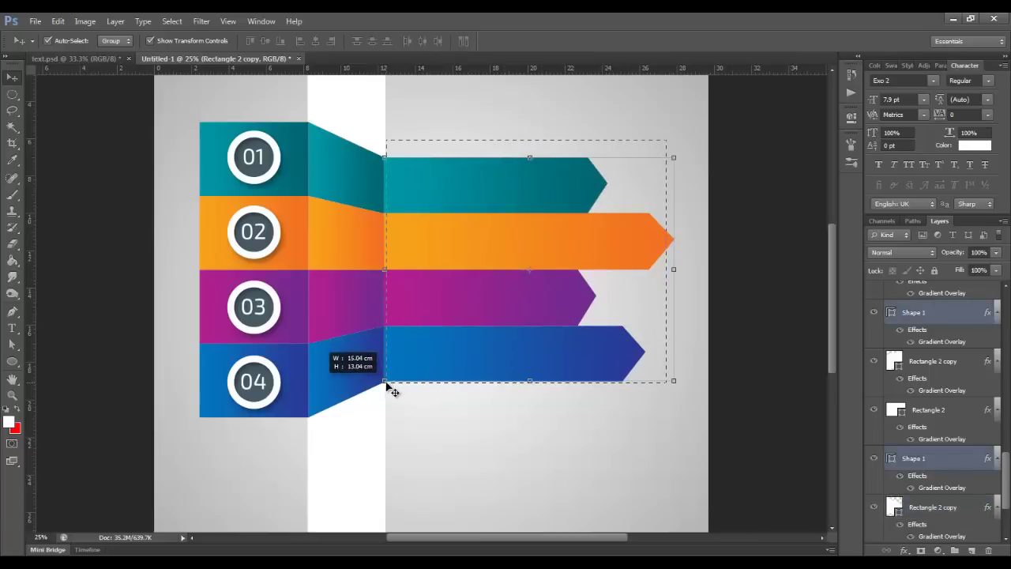
{"action": "left_click_drag", "start_coordinate": [459, 378], "coordinate": [385, 388]}
{"action": "left_click", "coordinate": [476, 386]}
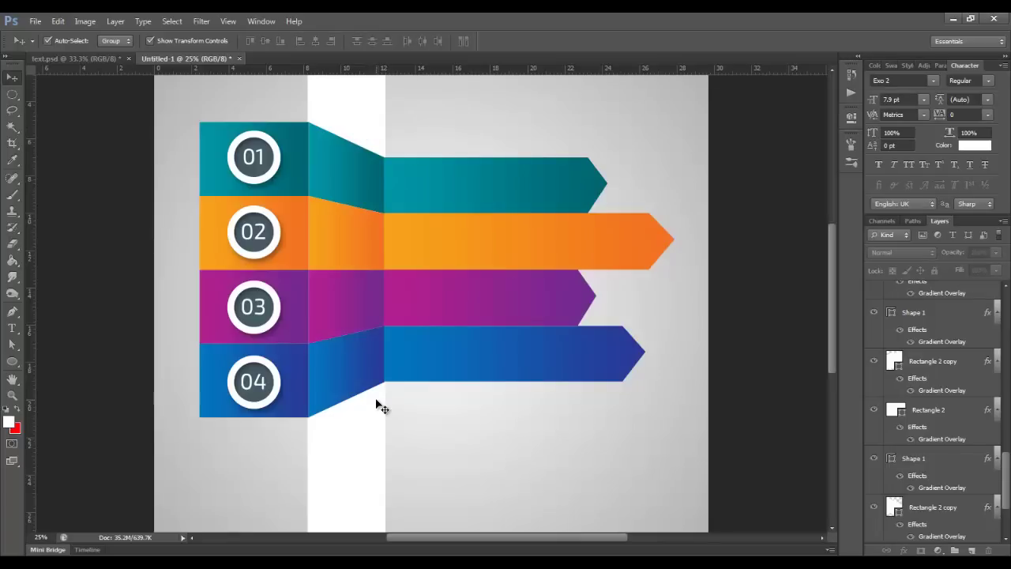
{"action": "left_click_drag", "start_coordinate": [382, 254], "coordinate": [429, 287]}
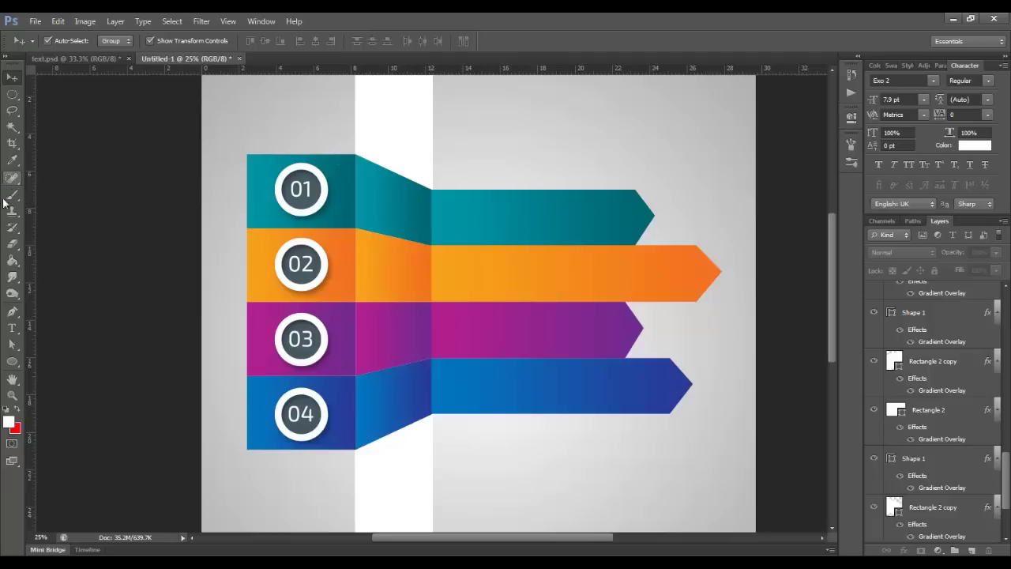
Step: Draw a tall, thin white rectangle with no stroke as a vertical bar on the teal 01 arrow
{"action": "left_click", "coordinate": [14, 361]}
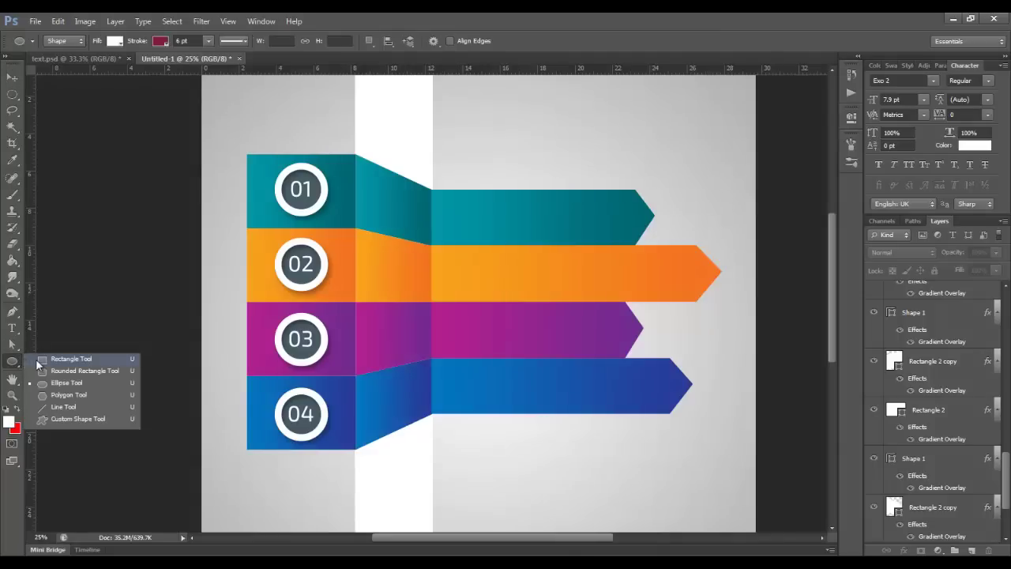
{"action": "left_click", "coordinate": [39, 360]}
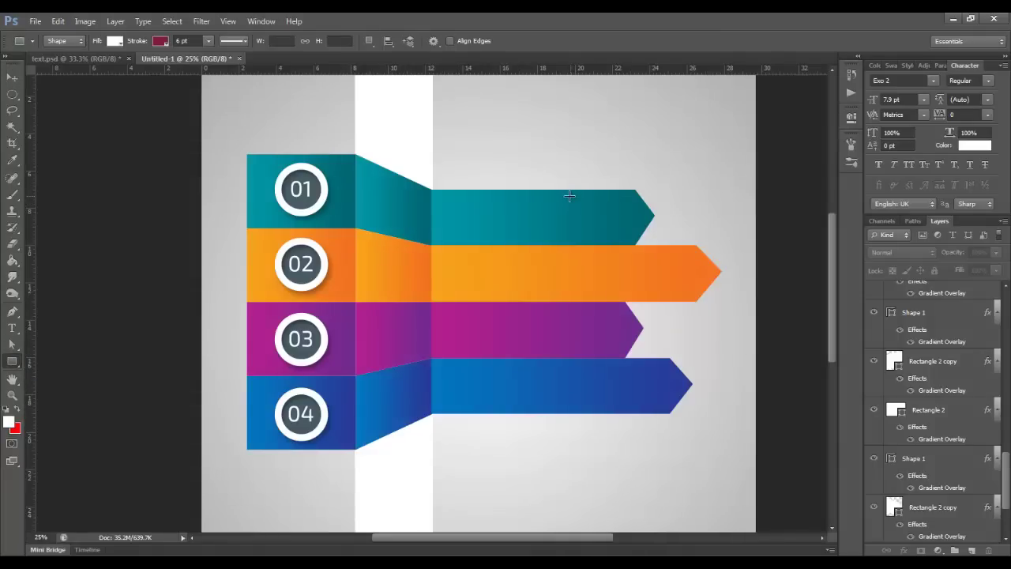
{"action": "left_click", "coordinate": [162, 40]}
{"action": "left_click", "coordinate": [108, 65]}
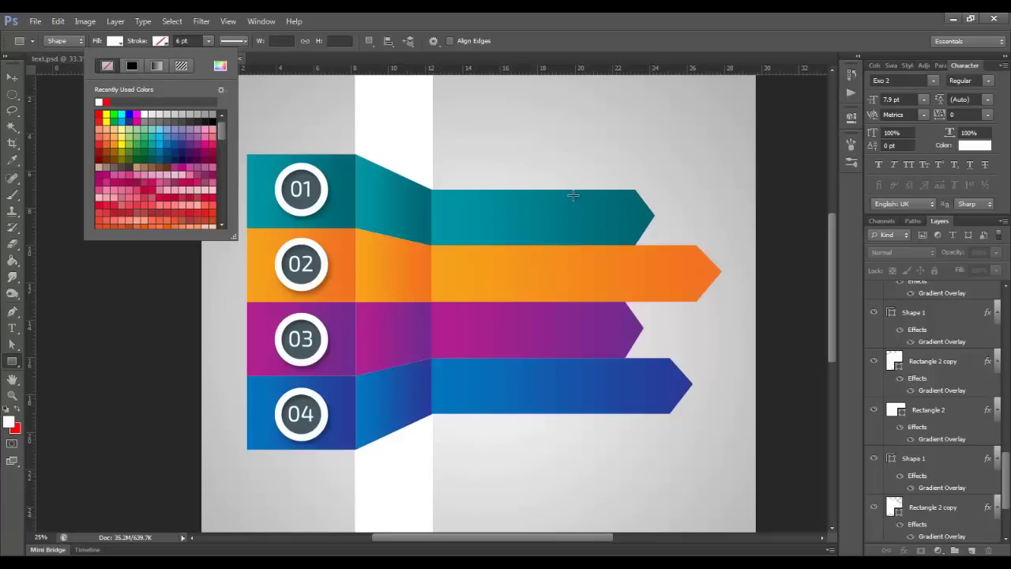
{"action": "left_click_drag", "start_coordinate": [564, 194], "coordinate": [559, 241]}
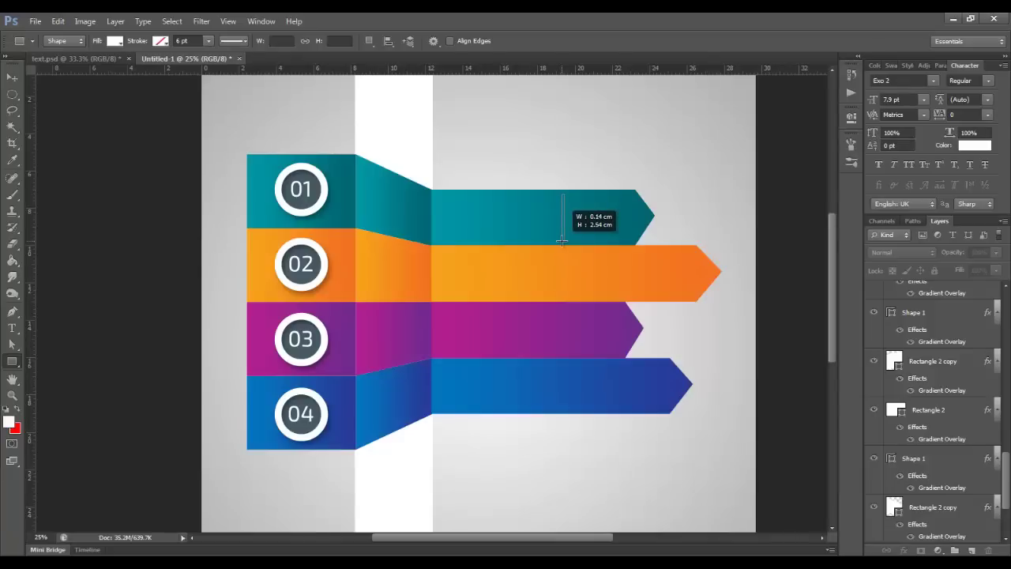
{"action": "left_click_drag", "start_coordinate": [559, 242], "coordinate": [564, 241]}
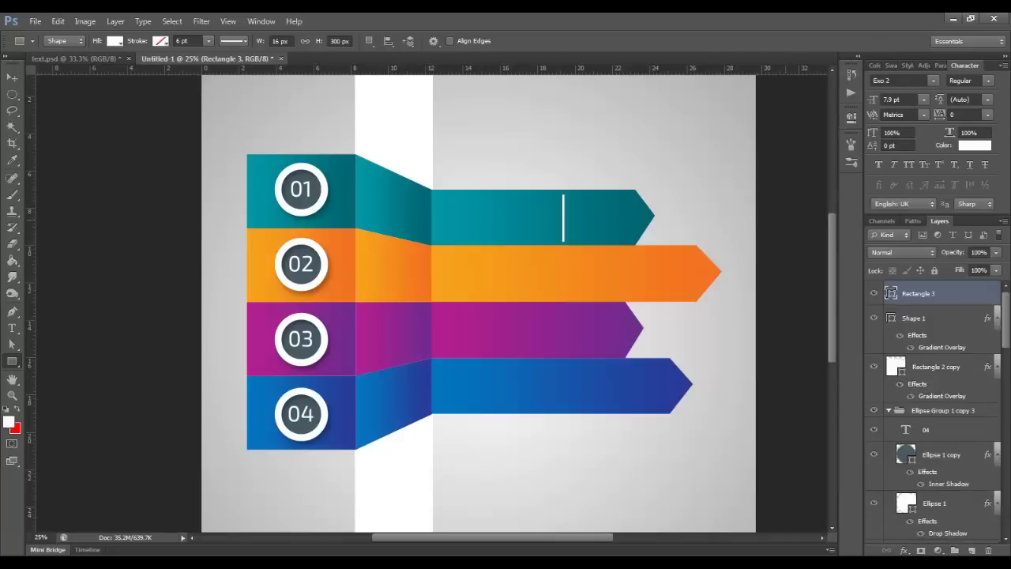
{"action": "left_click", "coordinate": [11, 77]}
{"action": "left_click", "coordinate": [555, 177]}
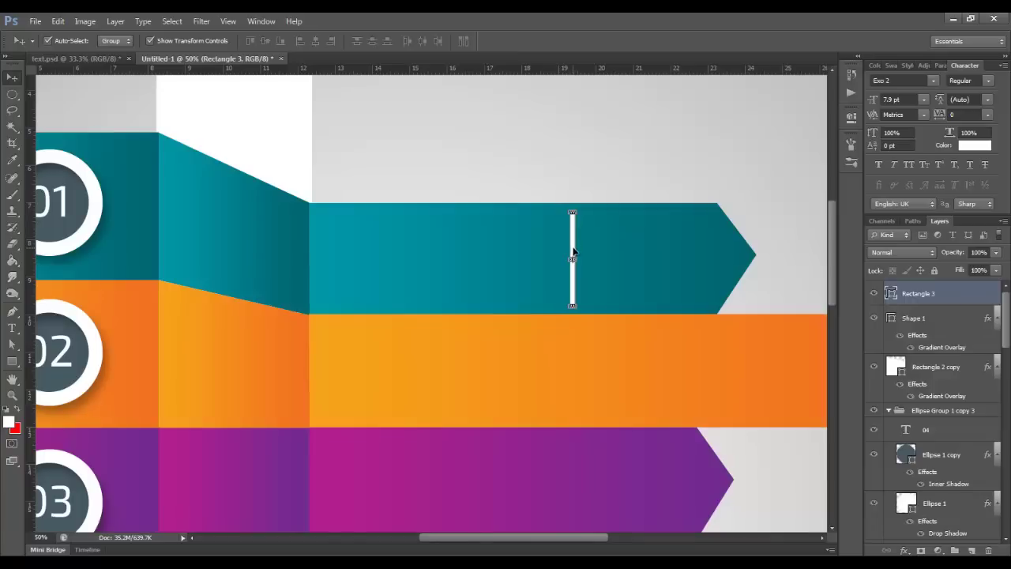
Step: Narrow the white bar with Free Transform and apply the new width
{"action": "left_click_drag", "start_coordinate": [574, 255], "coordinate": [572, 258]}
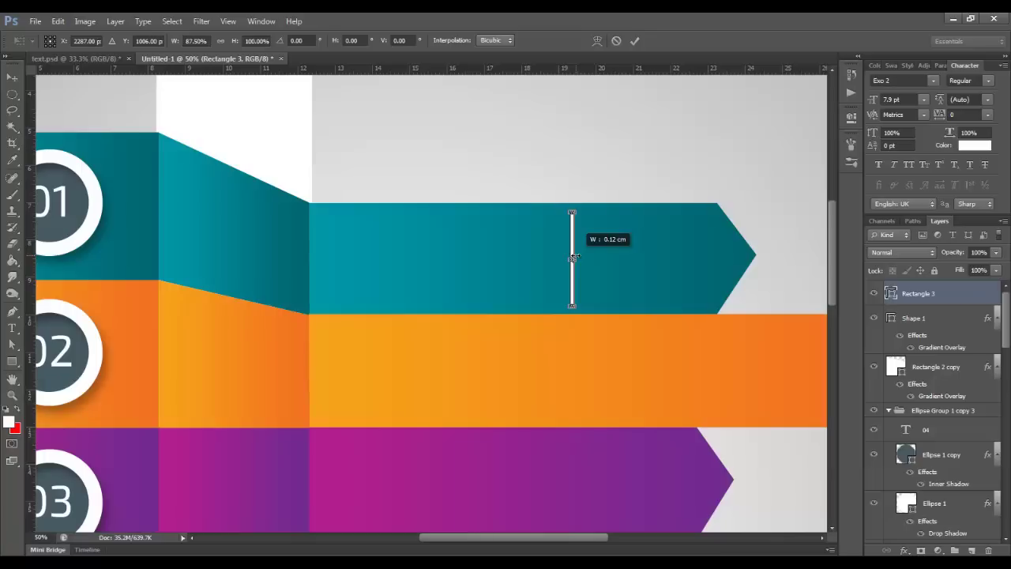
{"action": "left_click_drag", "start_coordinate": [572, 257], "coordinate": [573, 259]}
{"action": "key", "text": "Return"}
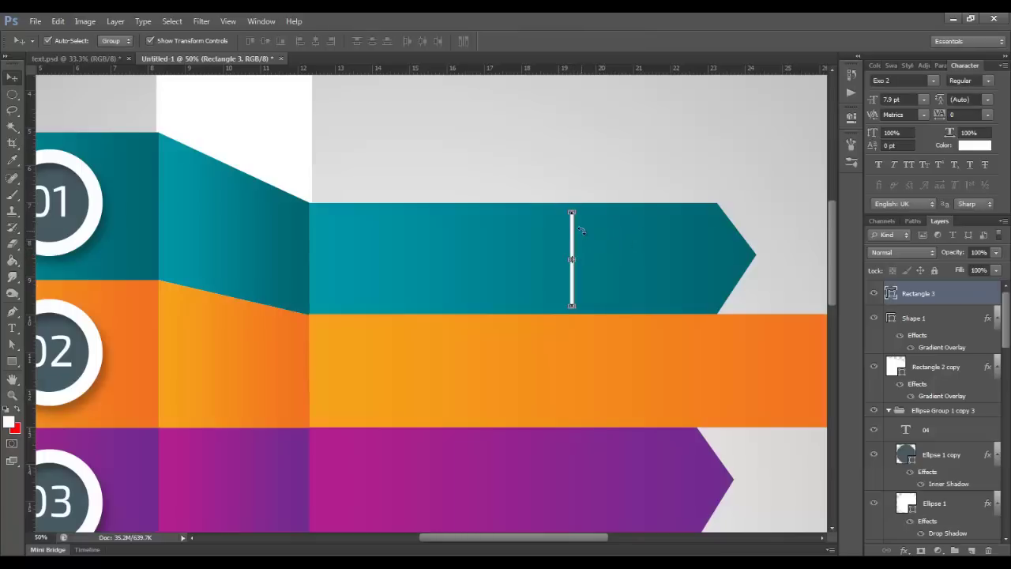
Step: Shift the white bar further right, nearer where the teal arrow point begins
{"action": "key", "text": "Right"}
{"action": "key", "text": "Right"}
{"action": "key", "text": "Right"}
{"action": "key", "text": "Right"}
{"action": "key", "text": "Right"}
{"action": "key", "text": "Right"}
{"action": "key", "text": "Right"}
{"action": "key", "text": "Right"}
{"action": "key", "text": "Right"}
{"action": "key", "text": "Right"}
{"action": "key", "text": "Right"}
{"action": "key", "text": "Right"}
{"action": "key", "text": "Right"}
{"action": "key", "text": "Right"}
{"action": "key", "text": "Right"}
{"action": "key", "text": "Right"}
{"action": "key", "text": "Right"}
{"action": "key", "text": "Right"}
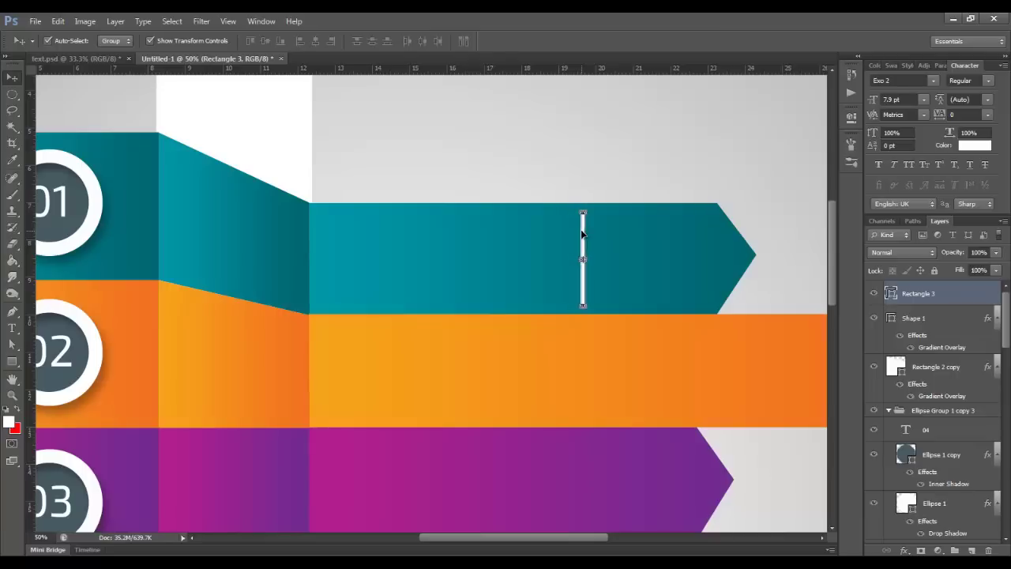
{"action": "key", "text": "Right"}
{"action": "key", "text": "Right"}
{"action": "key", "text": "Right"}
{"action": "key", "text": "Right"}
{"action": "key", "text": "Right"}
{"action": "key", "text": "Right"}
{"action": "key", "text": "Right"}
{"action": "key", "text": "Right"}
{"action": "key", "text": "Right"}
{"action": "key", "text": "Right"}
{"action": "key", "text": "Right"}
{"action": "key", "text": "Right"}
{"action": "key", "text": "Right"}
{"action": "key", "text": "Right"}
{"action": "key", "text": "Right"}
{"action": "key", "text": "Right"}
{"action": "key", "text": "Right"}
{"action": "key", "text": "Right"}
{"action": "scroll", "coordinate": [589, 202], "scroll_direction": "up", "scroll_amount": 1}
{"action": "left_click_drag", "start_coordinate": [623, 293], "coordinate": [557, 195]}
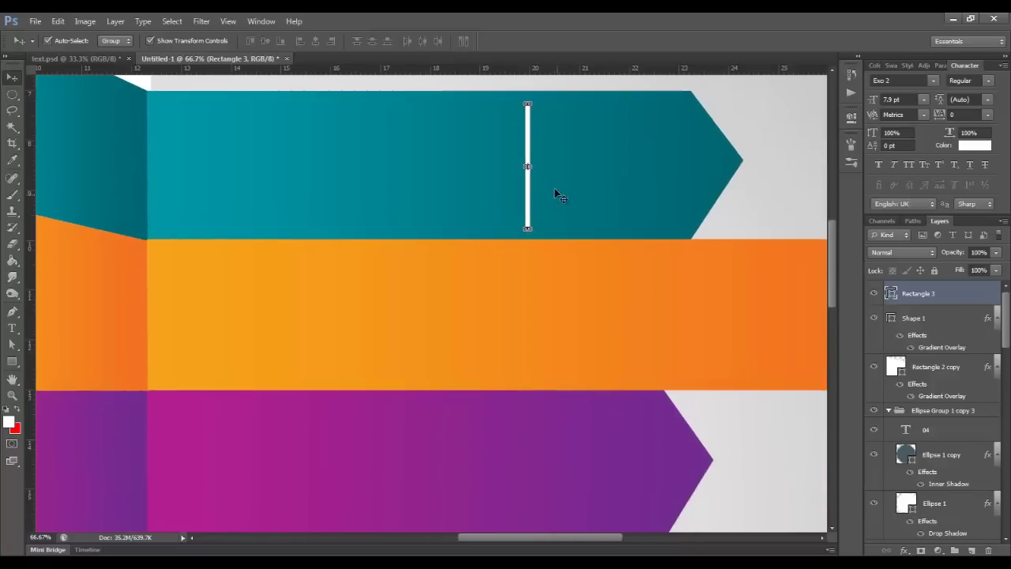
{"action": "left_click_drag", "start_coordinate": [527, 155], "coordinate": [563, 154]}
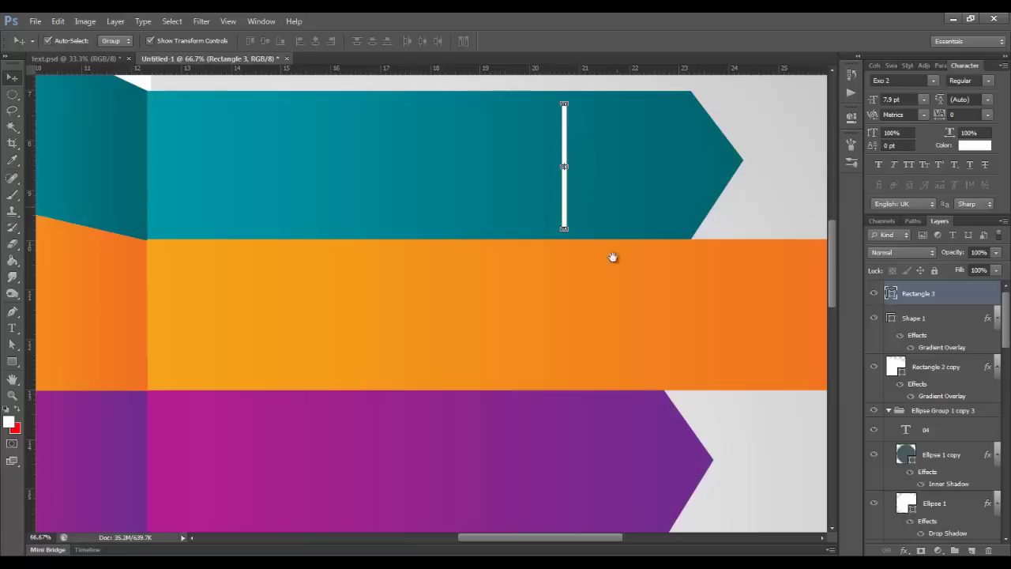
{"action": "mouse_move", "coordinate": [611, 257]}
{"action": "left_mouse_down"}
{"action": "mouse_move", "coordinate": [460, 300]}
{"action": "mouse_move", "coordinate": [447, 333]}
{"action": "left_mouse_up"}
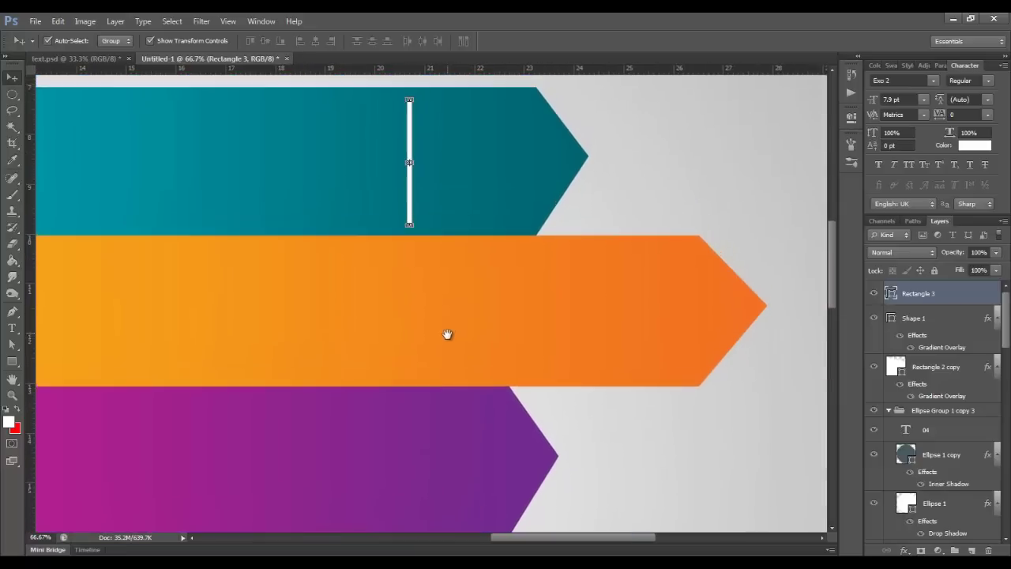
Step: Duplicate the white bar onto the orange 02 arrow
{"action": "key", "text": "ctrl+j"}
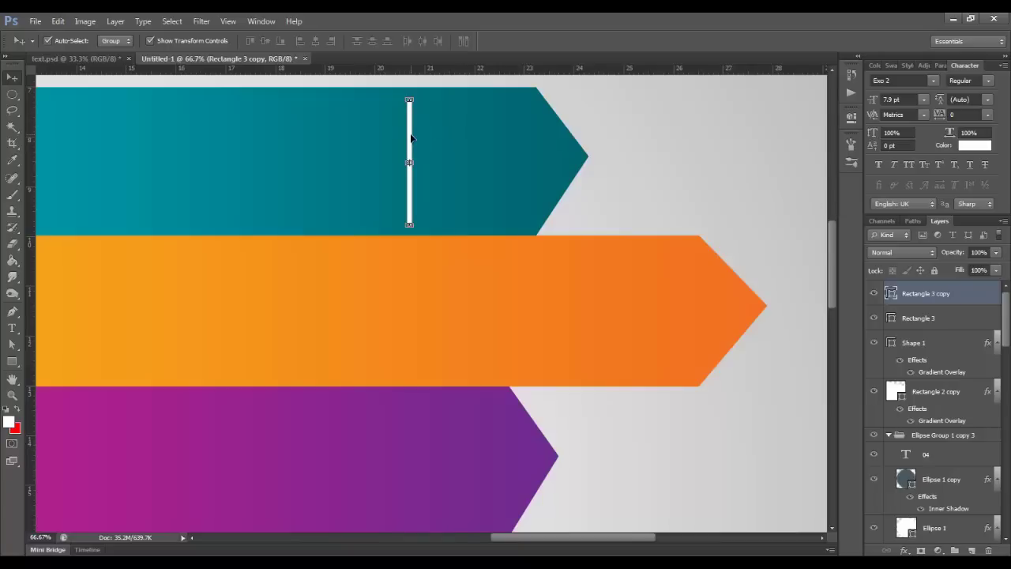
{"action": "left_click_drag", "start_coordinate": [409, 140], "coordinate": [571, 291]}
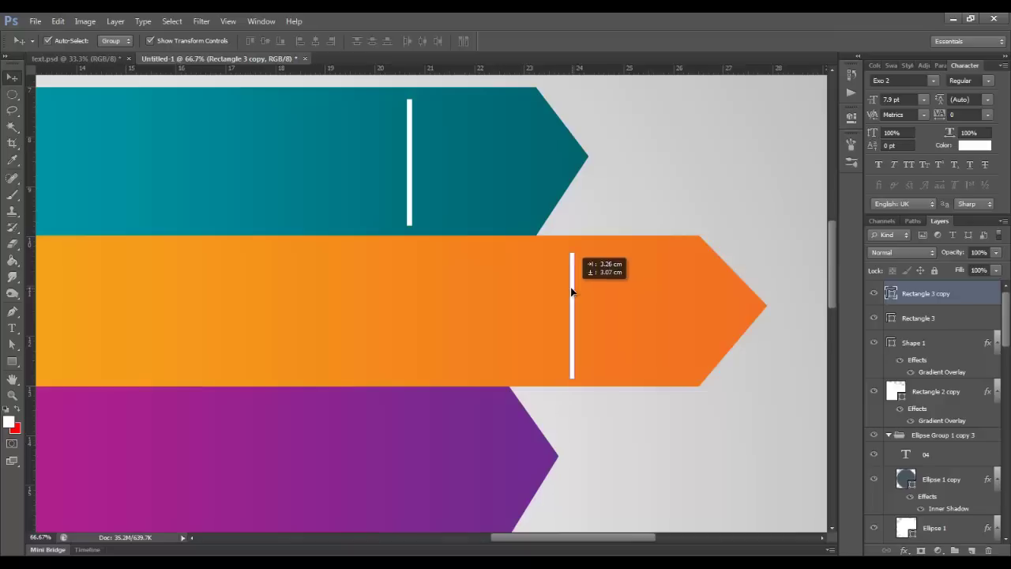
{"action": "left_click_drag", "start_coordinate": [570, 291], "coordinate": [568, 293]}
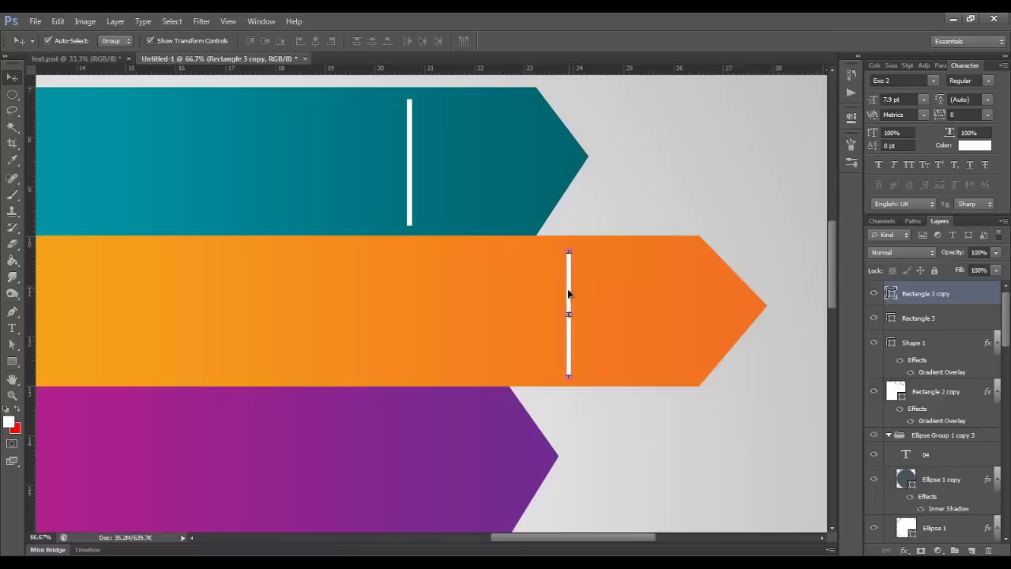
{"action": "left_click_drag", "start_coordinate": [490, 312], "coordinate": [503, 274], "text": "space"}
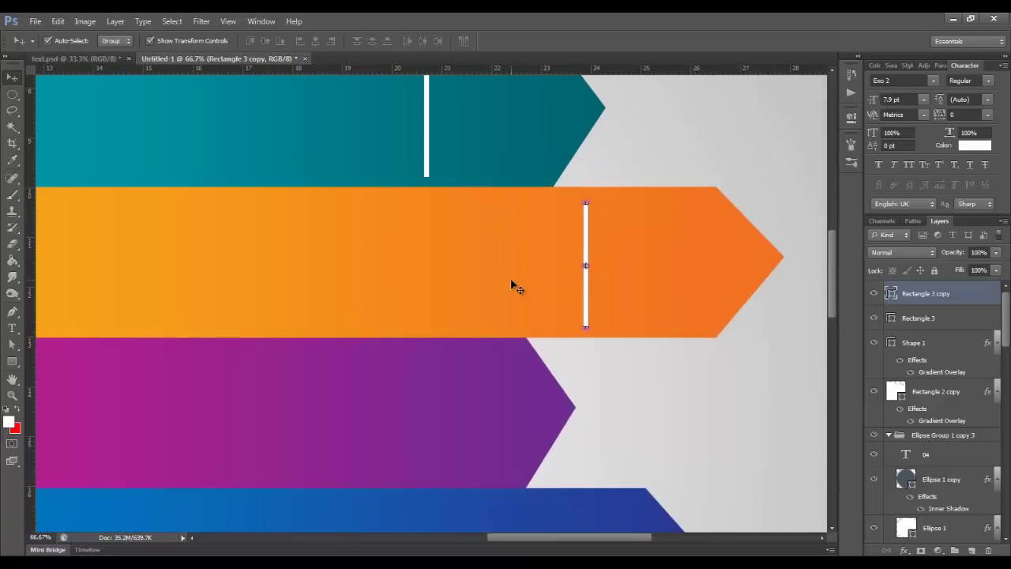
Step: Duplicate the bar again and settle the copy on the purple 03 arrow
{"action": "key", "text": "ctrl+j"}
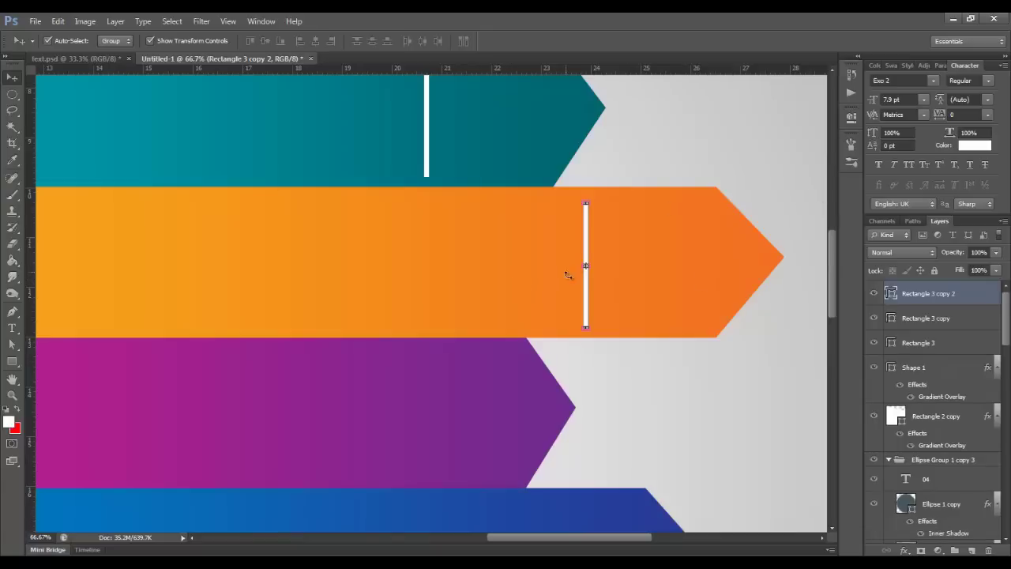
{"action": "mouse_move", "coordinate": [585, 237]}
{"action": "left_mouse_down"}
{"action": "mouse_move", "coordinate": [472, 372]}
{"action": "mouse_move", "coordinate": [410, 373]}
{"action": "left_mouse_up"}
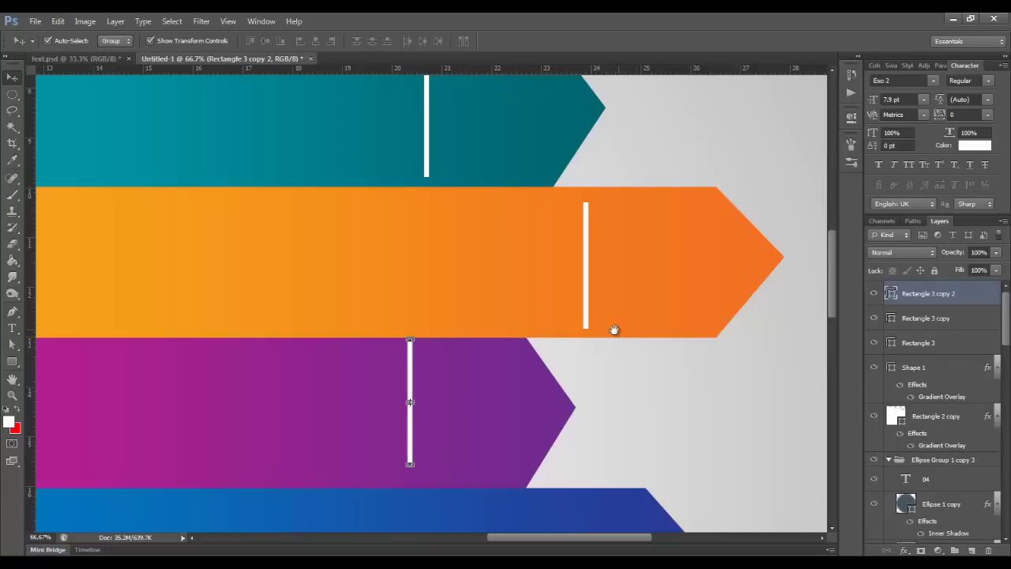
{"action": "left_click_drag", "start_coordinate": [566, 395], "coordinate": [630, 271]}
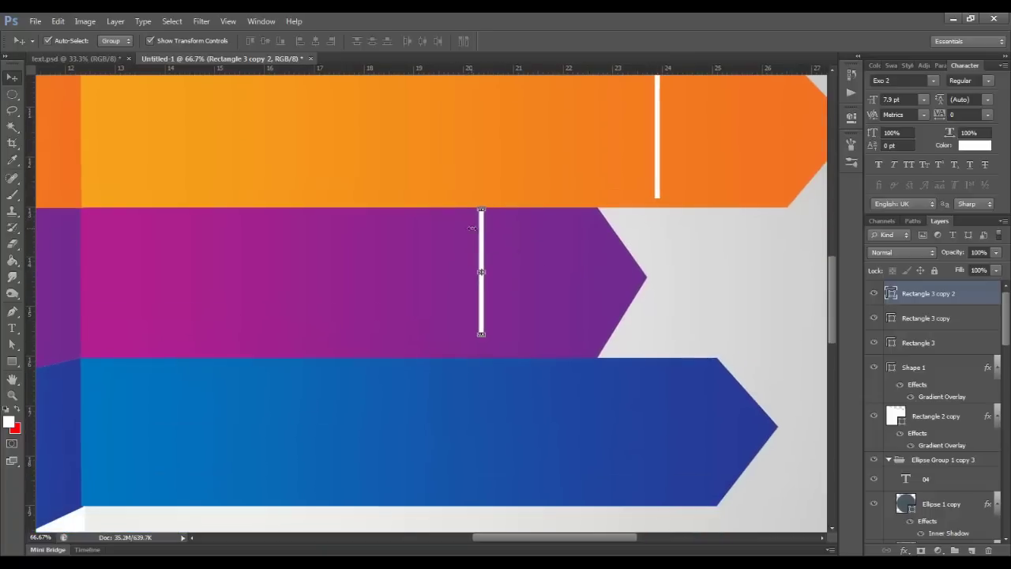
{"action": "left_click_drag", "start_coordinate": [478, 247], "coordinate": [461, 248]}
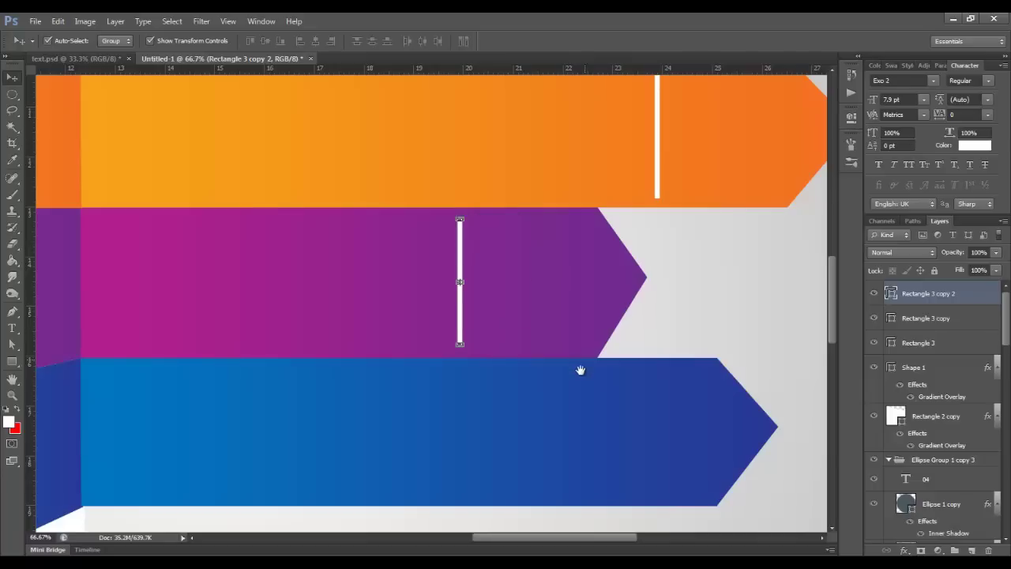
{"action": "left_click_drag", "start_coordinate": [580, 369], "coordinate": [569, 277]}
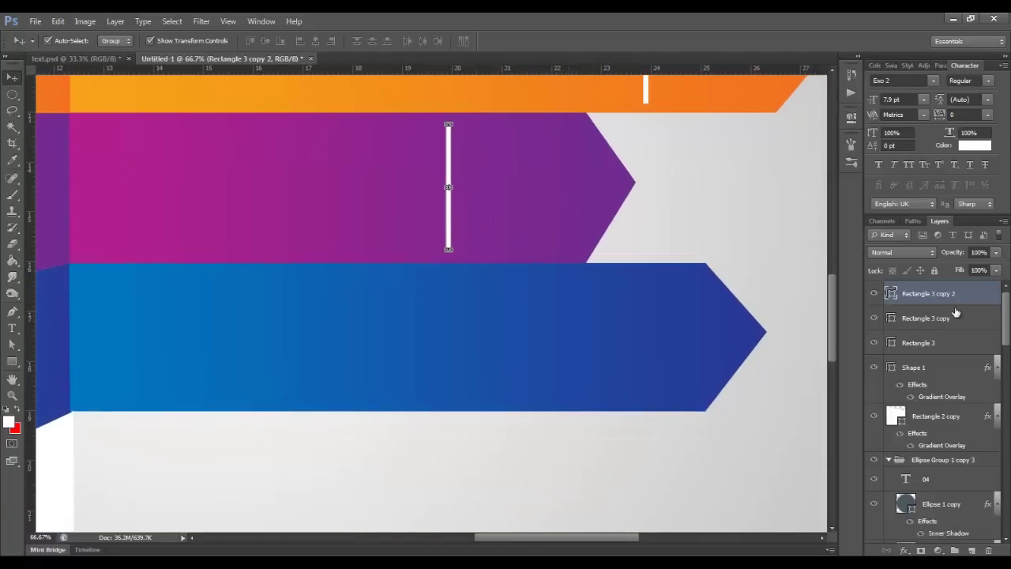
Step: Place a third bar copy in the blue 04 band, then zoom out to the whole infographic
{"action": "key", "text": "ctrl+j"}
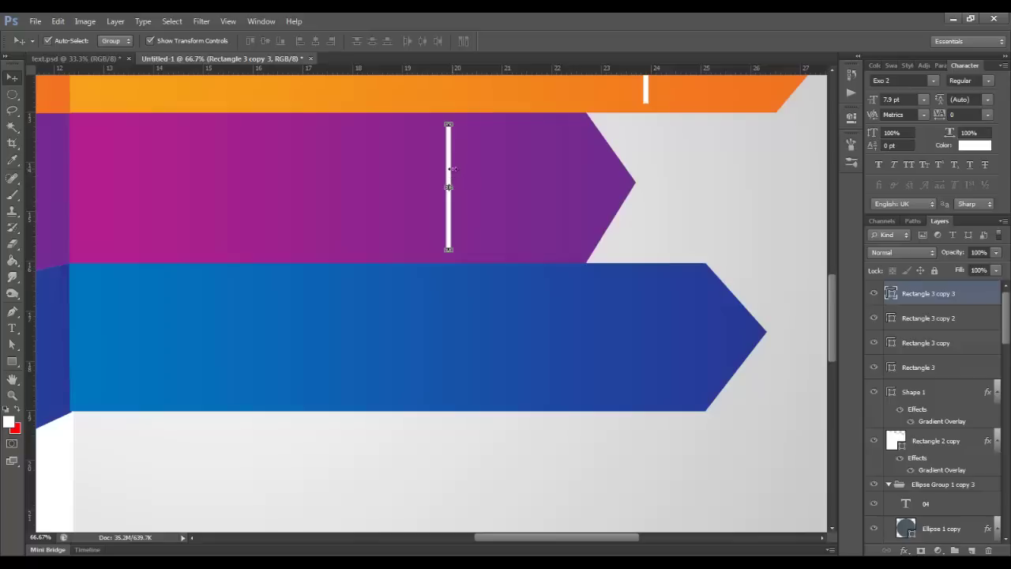
{"action": "left_click_drag", "start_coordinate": [449, 170], "coordinate": [583, 326]}
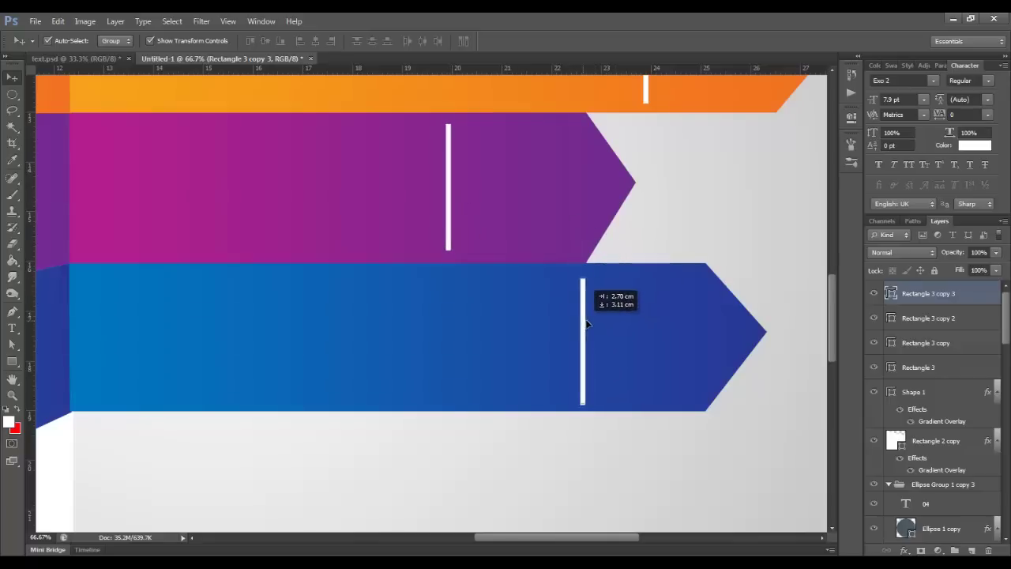
{"action": "left_click_drag", "start_coordinate": [583, 326], "coordinate": [588, 324]}
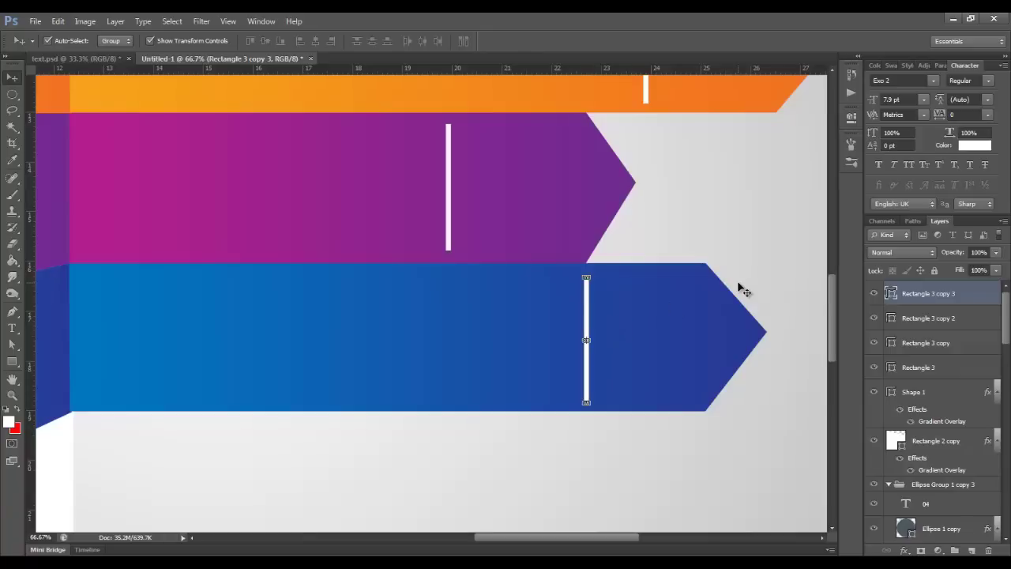
{"action": "key", "text": "Up"}
{"action": "key", "text": "ctrl+minus"}
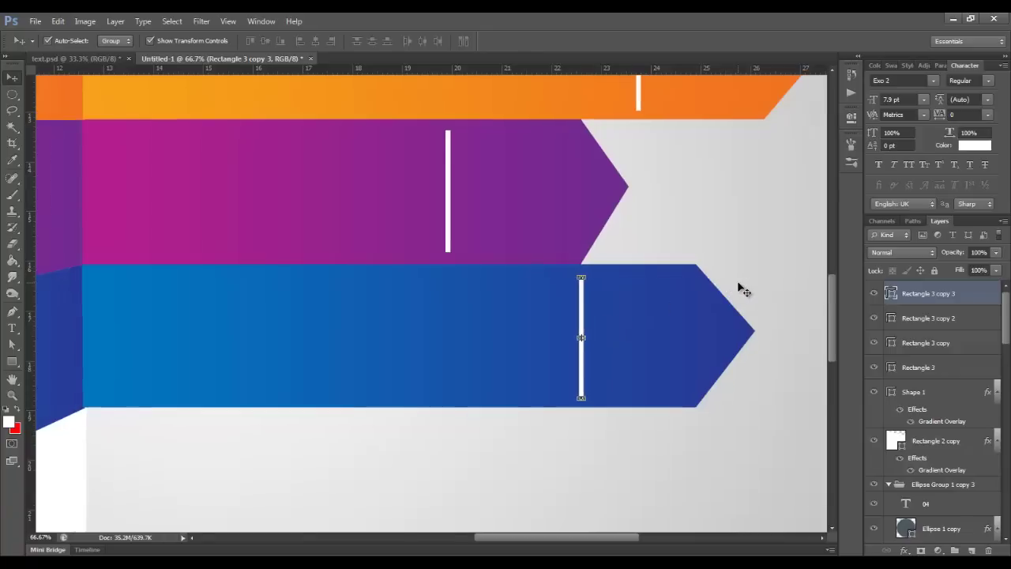
{"action": "key", "text": "ctrl+minus"}
{"action": "key", "text": "ctrl+minus"}
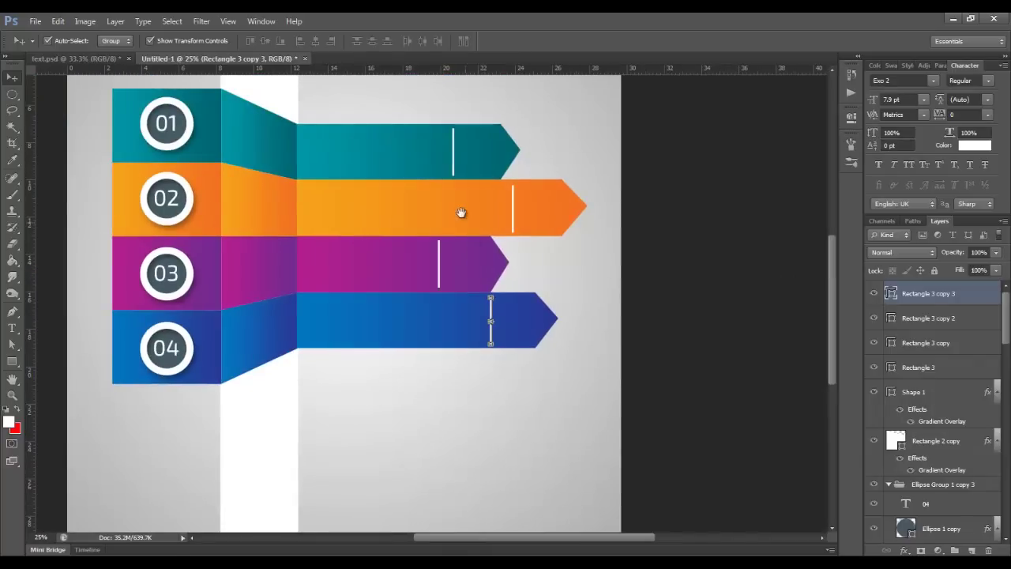
{"action": "left_click_drag", "start_coordinate": [460, 213], "coordinate": [509, 279]}
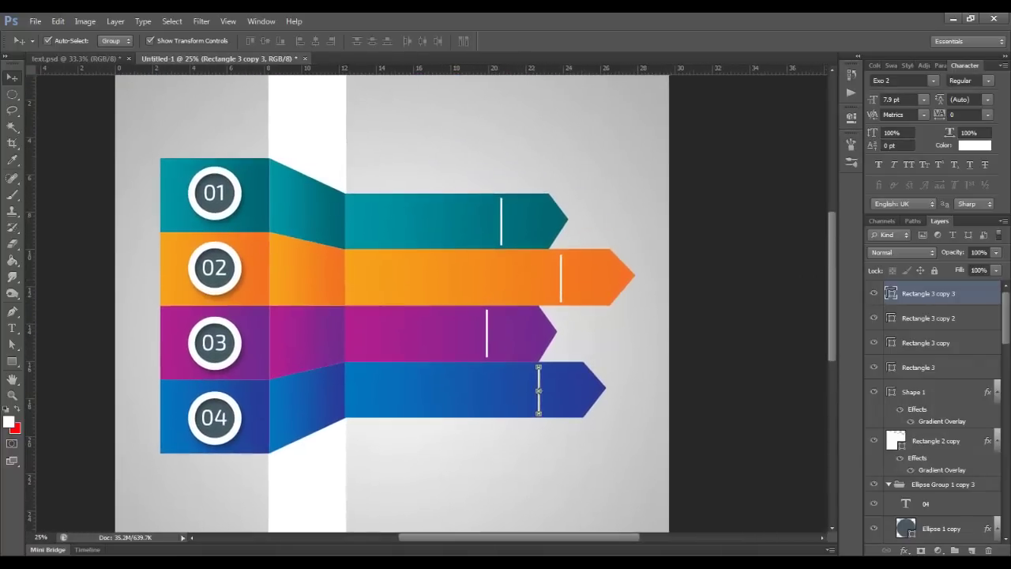
Step: Carry the dollar, laptop, alarm clock and target icons from text.psd into Untitled-1
{"action": "left_click", "coordinate": [57, 59]}
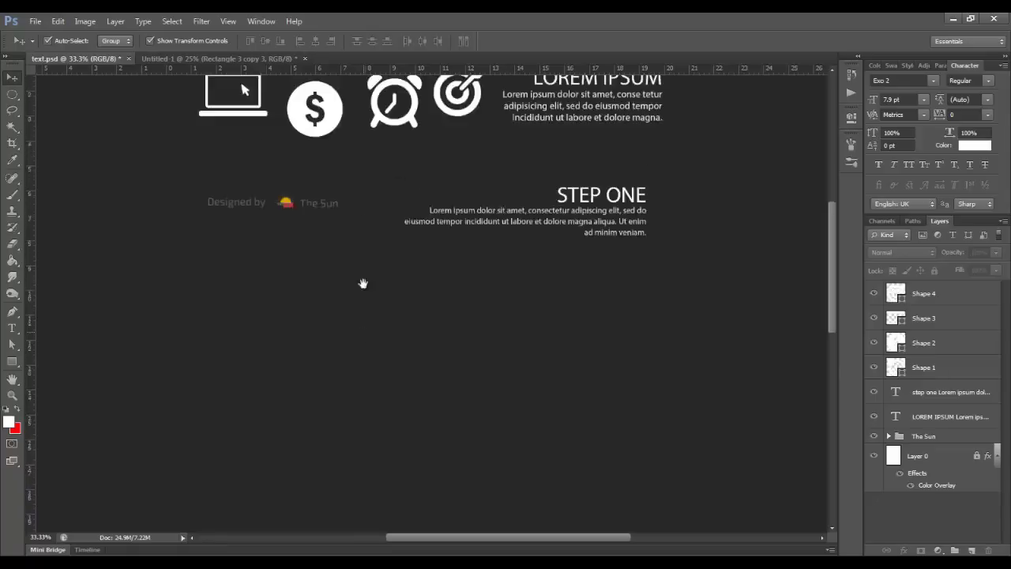
{"action": "left_click", "coordinate": [332, 257]}
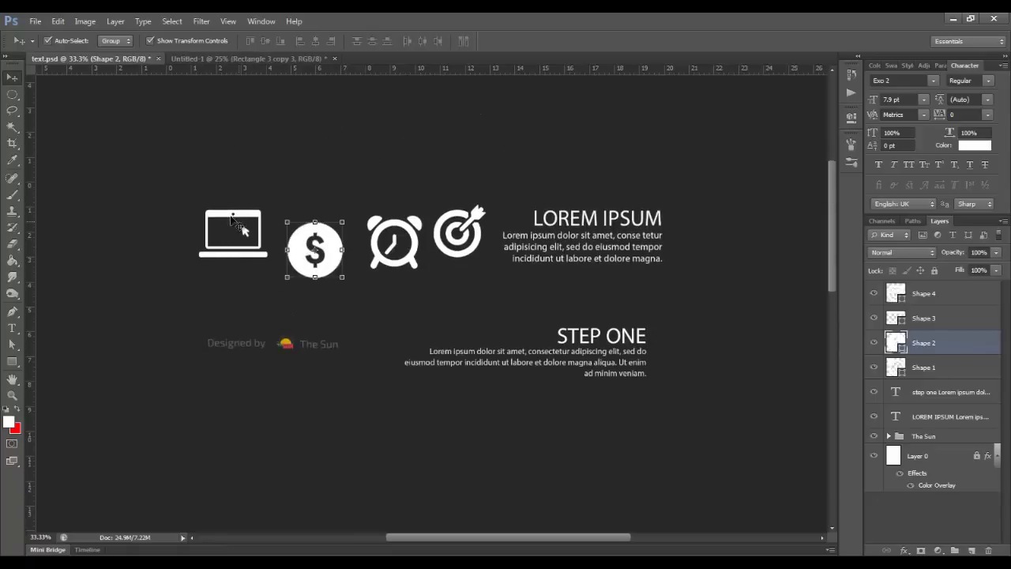
{"action": "left_click", "coordinate": [241, 229], "text": "shift"}
{"action": "left_click", "coordinate": [385, 229], "text": "shift"}
{"action": "left_click", "coordinate": [461, 221], "text": "shift"}
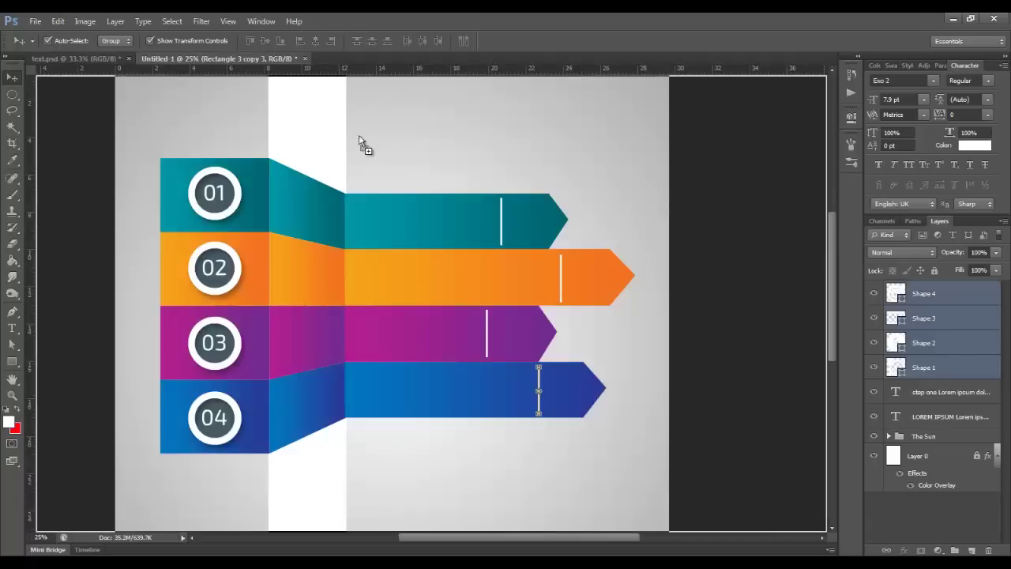
{"action": "mouse_move", "coordinate": [331, 235]}
{"action": "left_mouse_down"}
{"action": "mouse_move", "coordinate": [444, 139]}
{"action": "mouse_move", "coordinate": [540, 212]}
{"action": "left_mouse_up"}
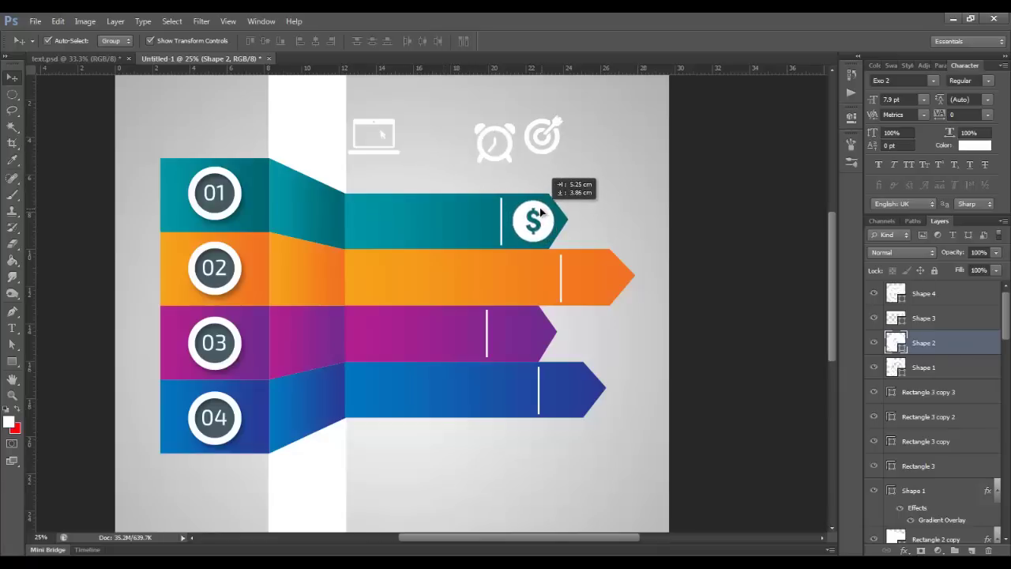
Step: Position the dollar, laptop and target icons on the teal, orange and blue arrows
{"action": "mouse_move", "coordinate": [381, 127]}
{"action": "left_mouse_down"}
{"action": "mouse_move", "coordinate": [602, 289]}
{"action": "mouse_move", "coordinate": [598, 266]}
{"action": "left_mouse_up"}
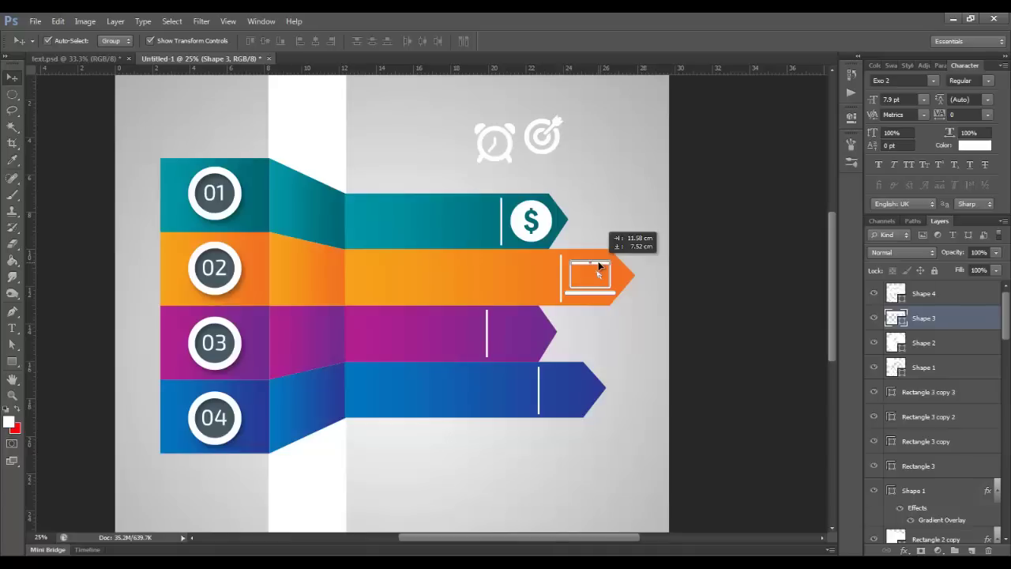
{"action": "mouse_move", "coordinate": [497, 141]}
{"action": "left_mouse_down"}
{"action": "mouse_move", "coordinate": [578, 310]}
{"action": "mouse_move", "coordinate": [502, 313]}
{"action": "left_mouse_up"}
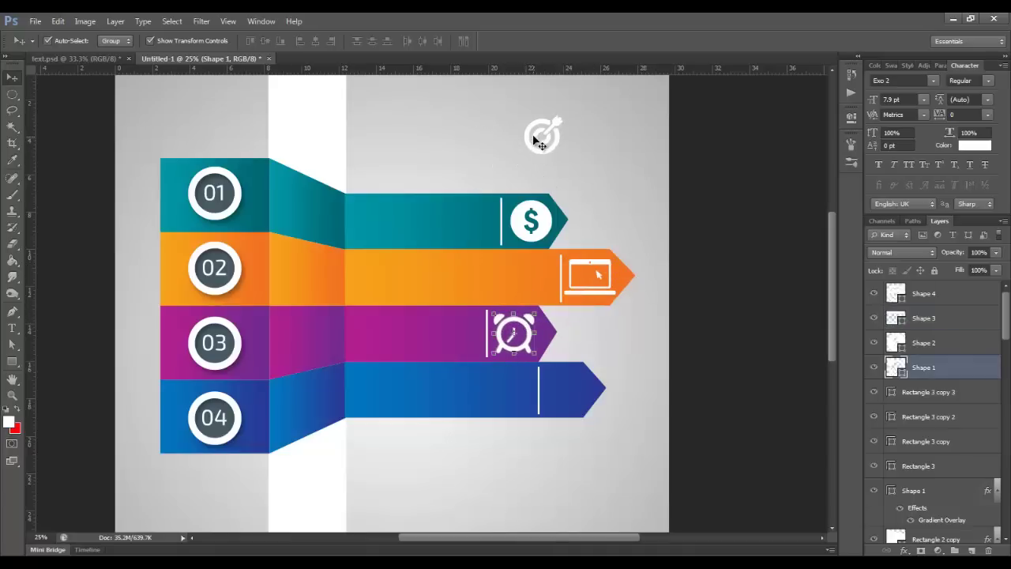
{"action": "left_click_drag", "start_coordinate": [534, 141], "coordinate": [568, 387]}
{"action": "left_click", "coordinate": [623, 207]}
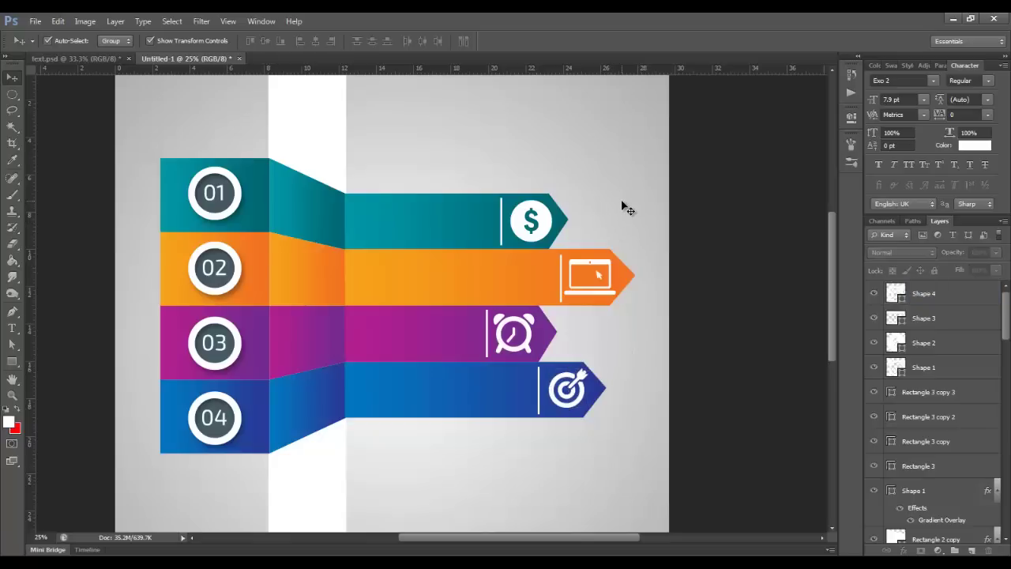
Step: Scale all four arrow icons down to 81.88%
{"action": "left_click", "coordinate": [531, 330]}
{"action": "left_click", "coordinate": [584, 382], "text": "shift"}
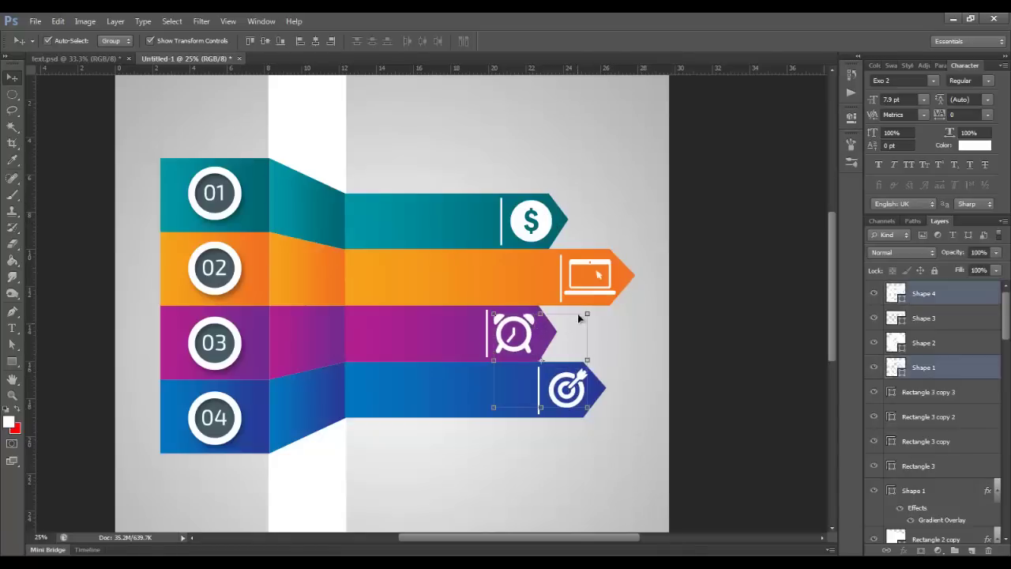
{"action": "left_click", "coordinate": [597, 270], "text": "shift"}
{"action": "left_click", "coordinate": [566, 226], "text": "shift"}
{"action": "left_click_drag", "start_coordinate": [617, 202], "coordinate": [607, 223]}
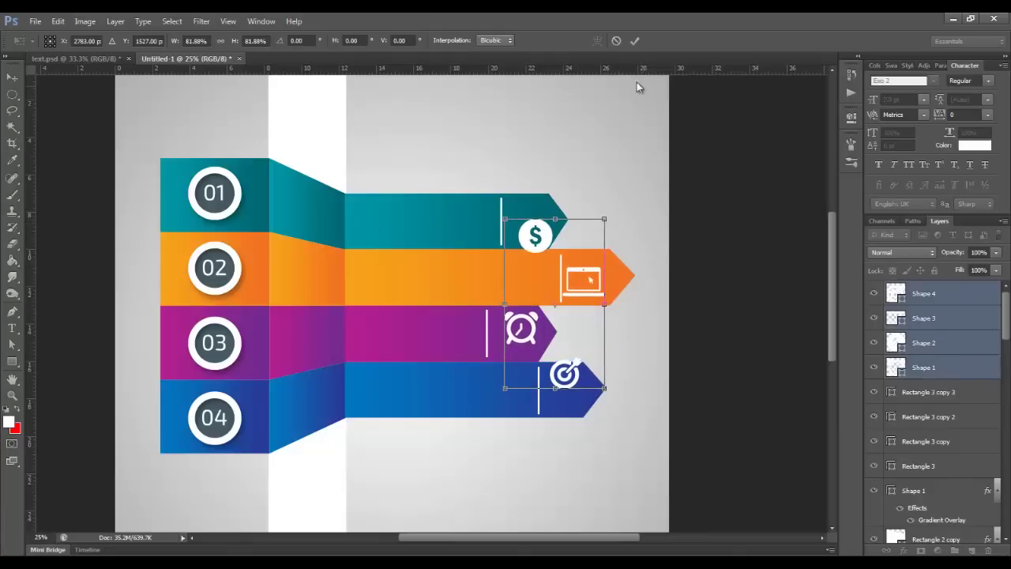
{"action": "left_click", "coordinate": [631, 43]}
Step: Nudge the dollar, laptop, alarm clock and target icons into tidy positions within their bands
{"action": "left_click", "coordinate": [560, 230]}
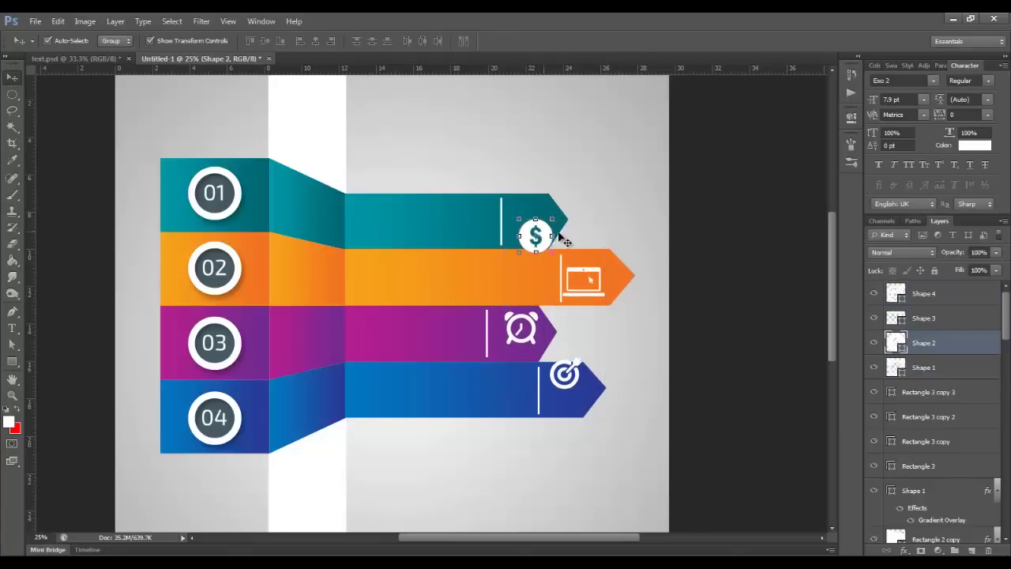
{"action": "left_click_drag", "start_coordinate": [543, 234], "coordinate": [542, 220]}
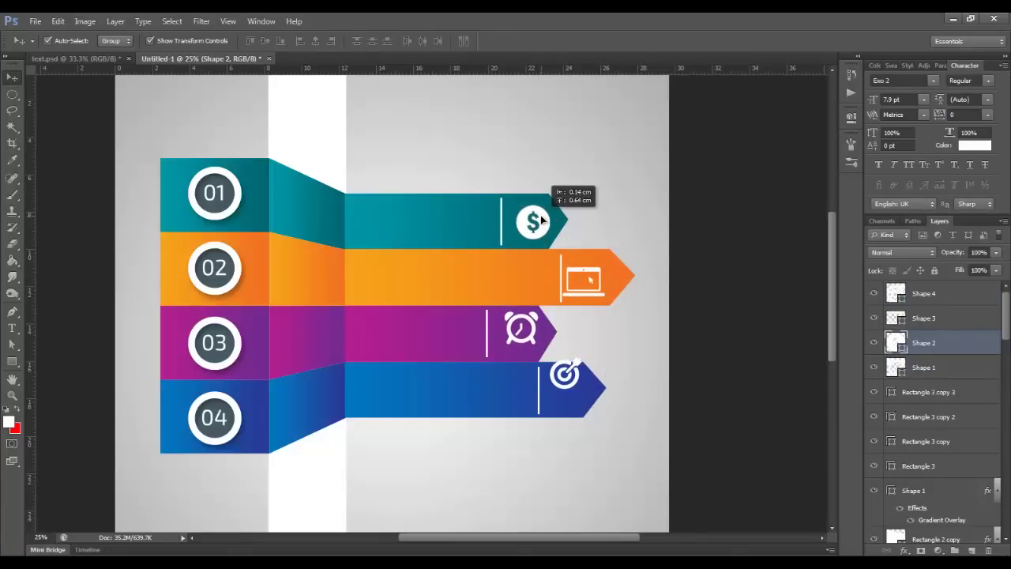
{"action": "left_click", "coordinate": [583, 276]}
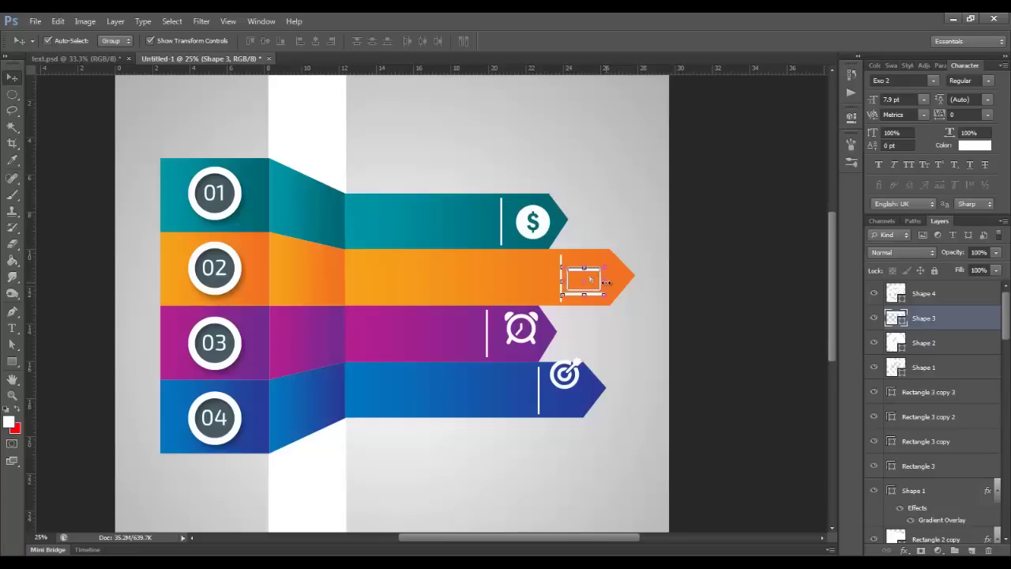
{"action": "left_click_drag", "start_coordinate": [594, 274], "coordinate": [590, 272]}
{"action": "key", "text": "Right"}
{"action": "key", "text": "Right"}
{"action": "key", "text": "Right"}
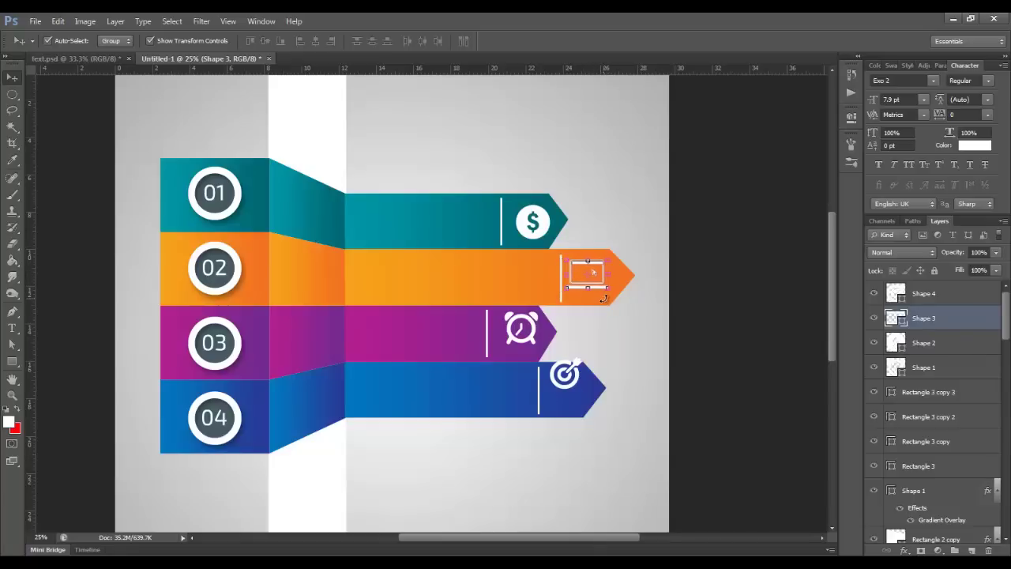
{"action": "key", "text": "Right"}
{"action": "key", "text": "Right"}
{"action": "key", "text": "Right"}
{"action": "key", "text": "Right"}
{"action": "key", "text": "Right"}
{"action": "key", "text": "Right"}
{"action": "key", "text": "Right"}
{"action": "key", "text": "Right"}
{"action": "key", "text": "Right"}
{"action": "left_click_drag", "start_coordinate": [527, 320], "coordinate": [522, 326]}
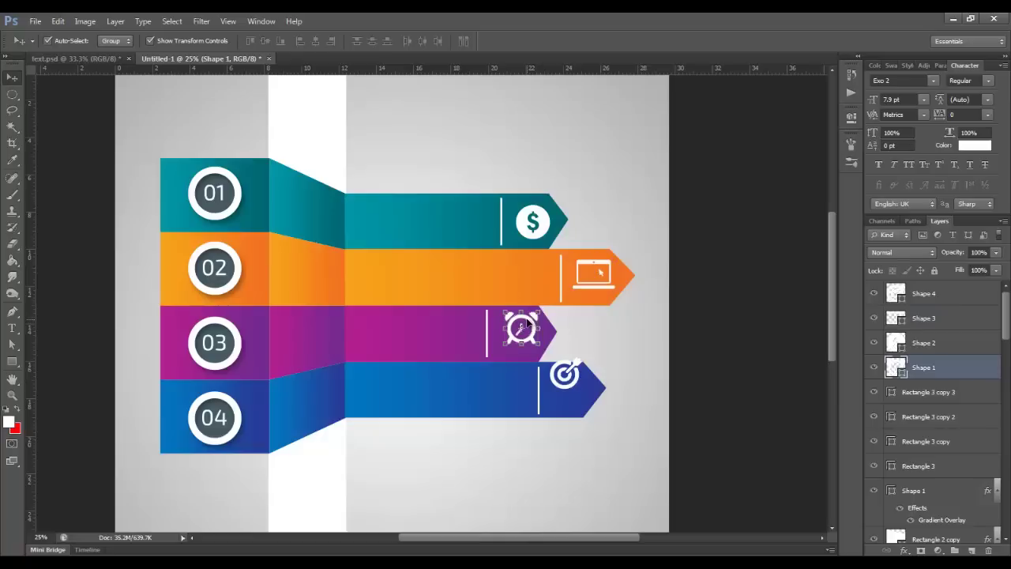
{"action": "left_click", "coordinate": [580, 383]}
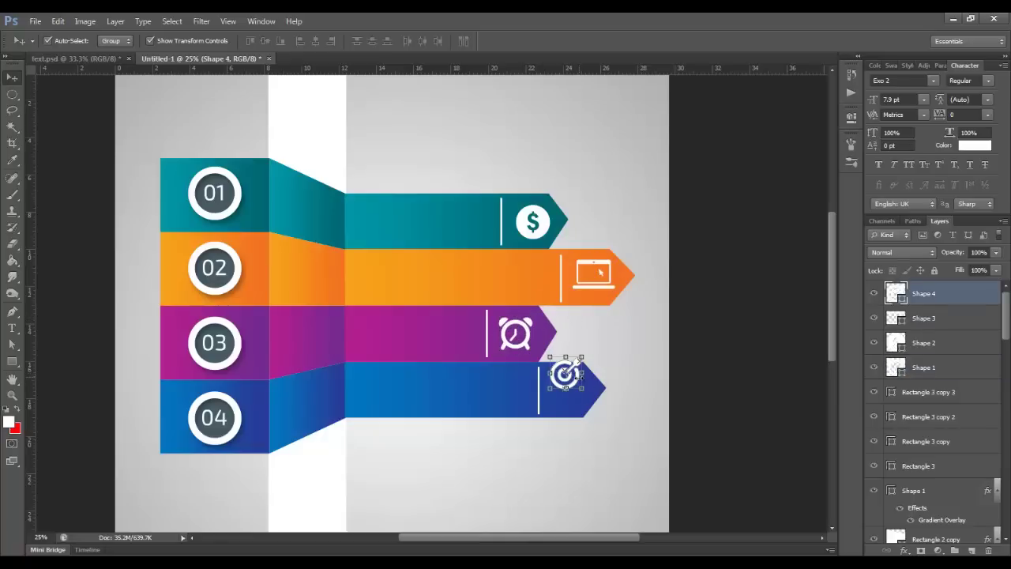
{"action": "left_click_drag", "start_coordinate": [580, 387], "coordinate": [580, 401]}
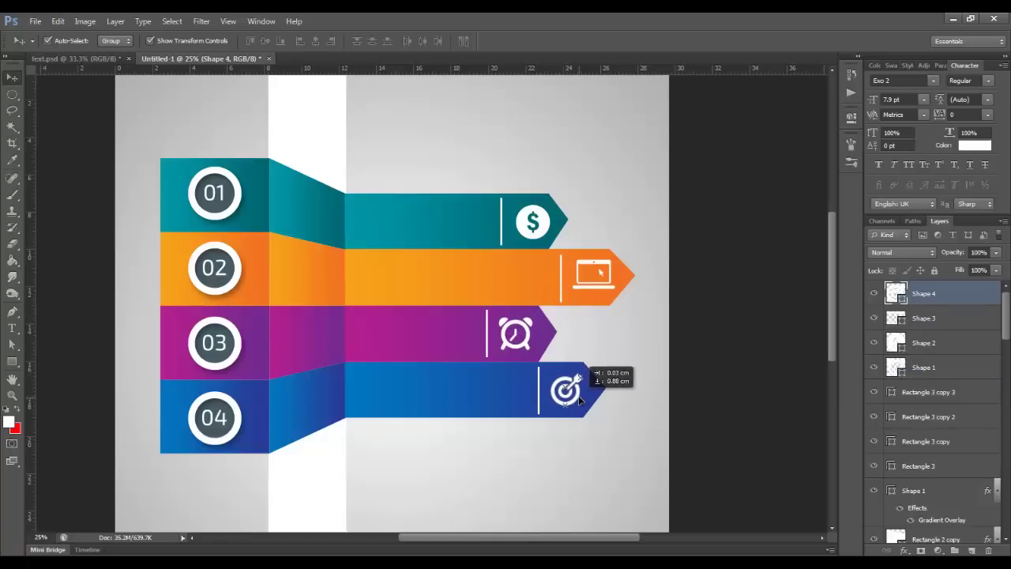
Step: Drag the STEP ONE heading and paragraph from text.psd onto the teal 01 arrow
{"action": "left_click", "coordinate": [73, 58]}
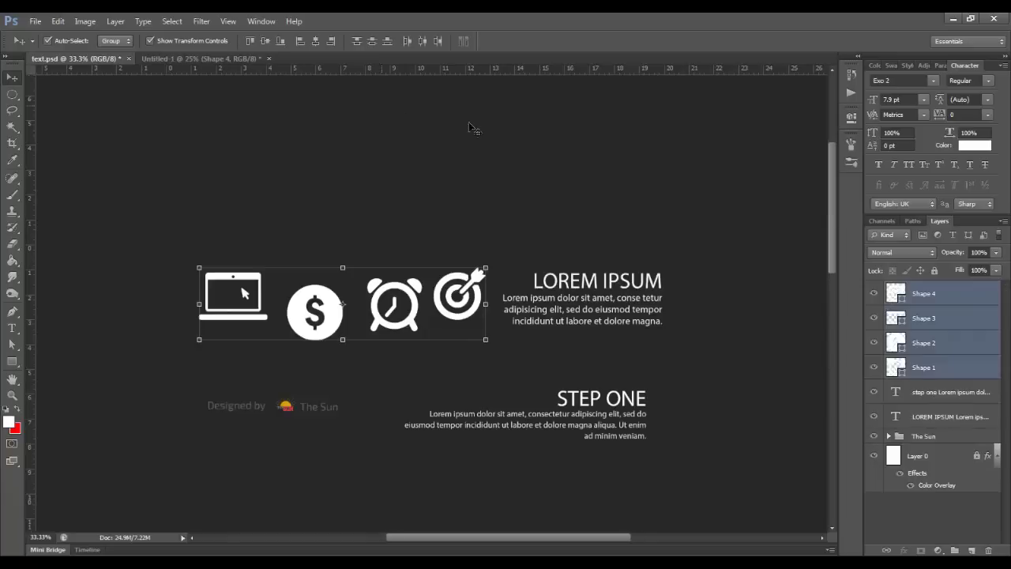
{"action": "left_click", "coordinate": [588, 389]}
{"action": "mouse_move", "coordinate": [584, 402]}
{"action": "left_mouse_down"}
{"action": "mouse_move", "coordinate": [269, 60]}
{"action": "mouse_move", "coordinate": [455, 224]}
{"action": "left_mouse_up"}
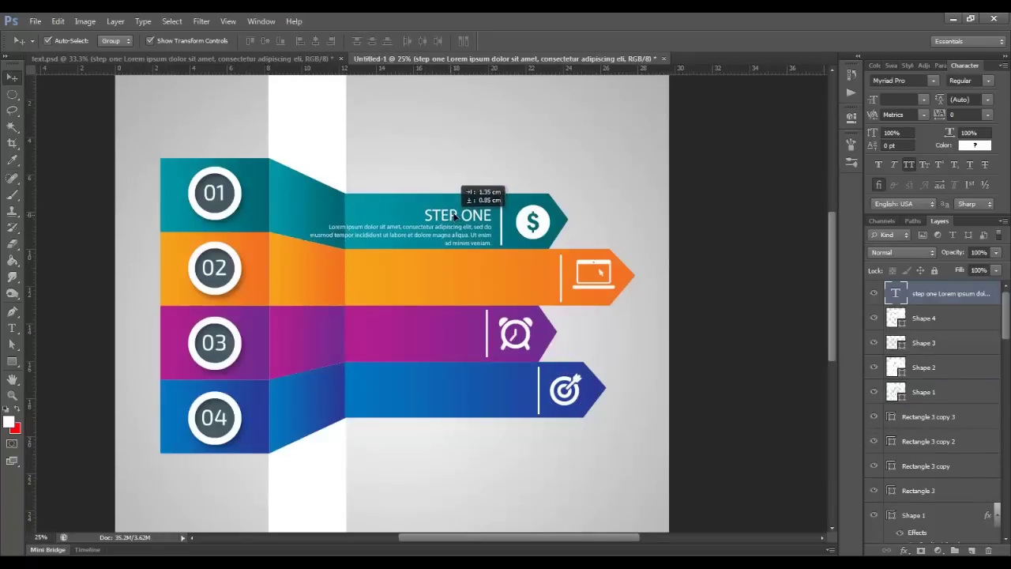
Step: Set the STEP ONE paragraph text to 7.5 pt
{"action": "double_click", "coordinate": [435, 191]}
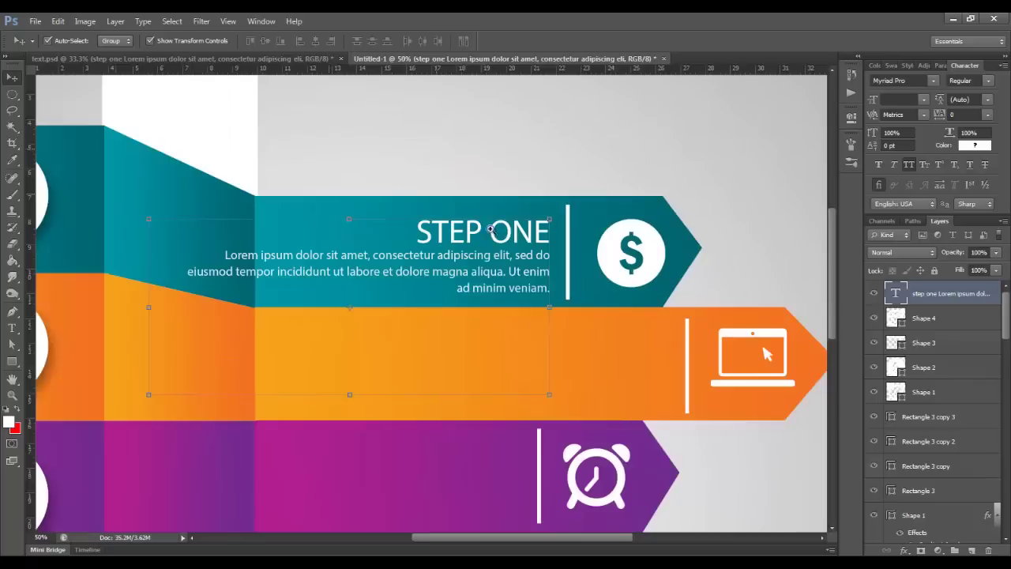
{"action": "left_click_drag", "start_coordinate": [393, 334], "coordinate": [332, 328]}
{"action": "key", "text": "t"}
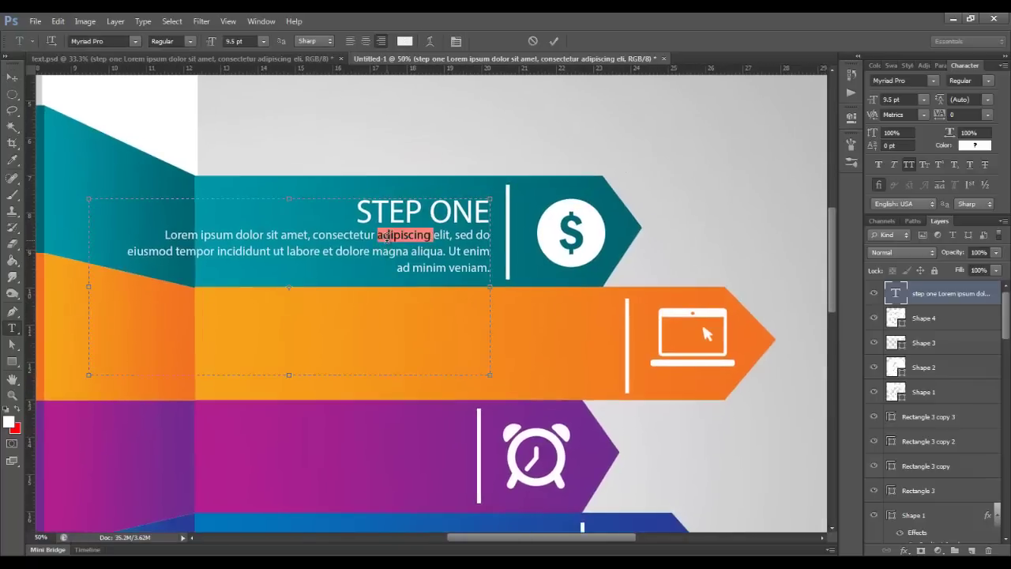
{"action": "triple_click", "coordinate": [387, 237]}
{"action": "key", "text": "ctrl+a"}
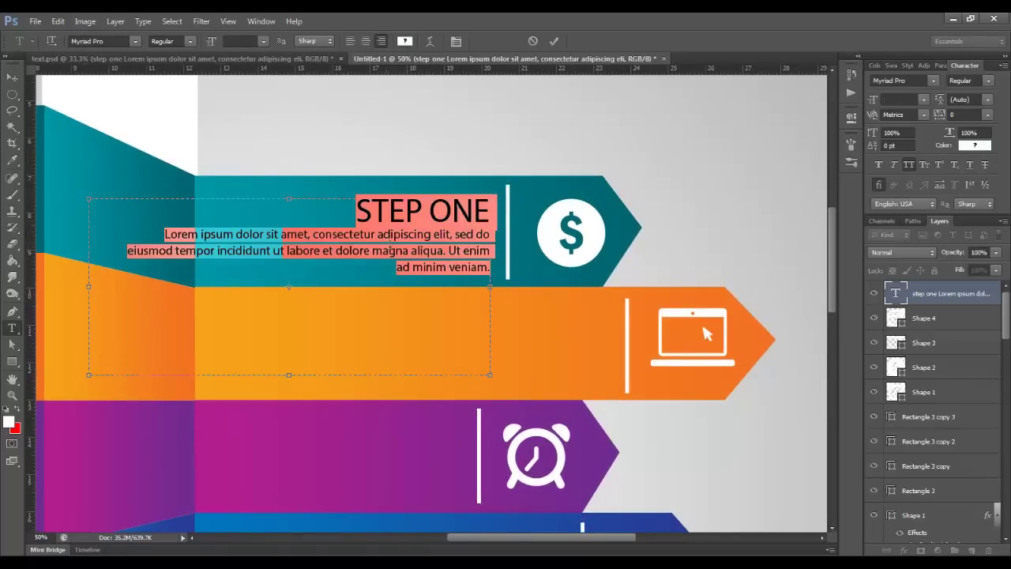
{"action": "left_click", "coordinate": [195, 215]}
{"action": "left_click_drag", "start_coordinate": [166, 235], "coordinate": [490, 269]}
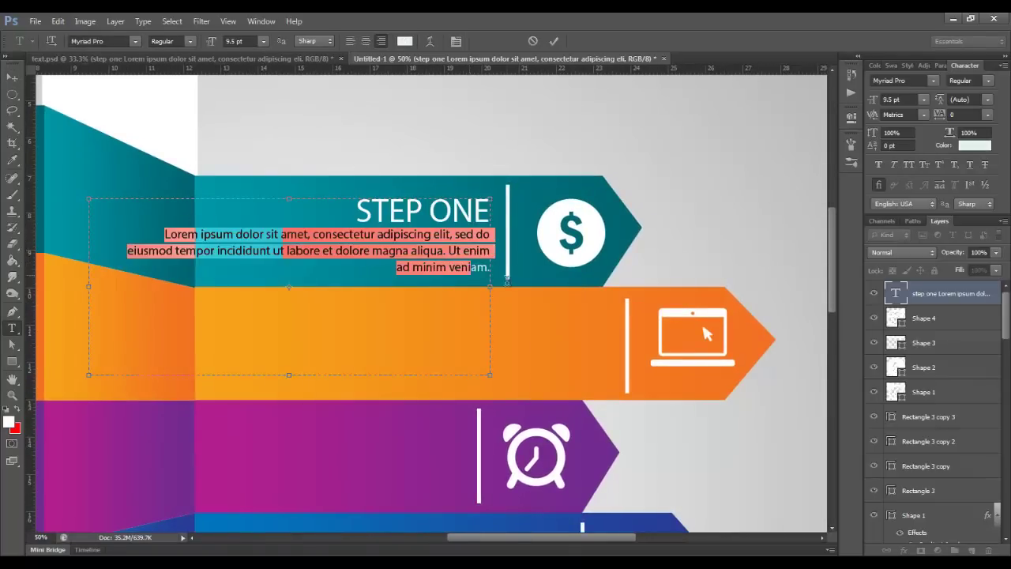
{"action": "left_click", "coordinate": [237, 41]}
{"action": "key", "text": "Down"}
{"action": "key", "text": "Down"}
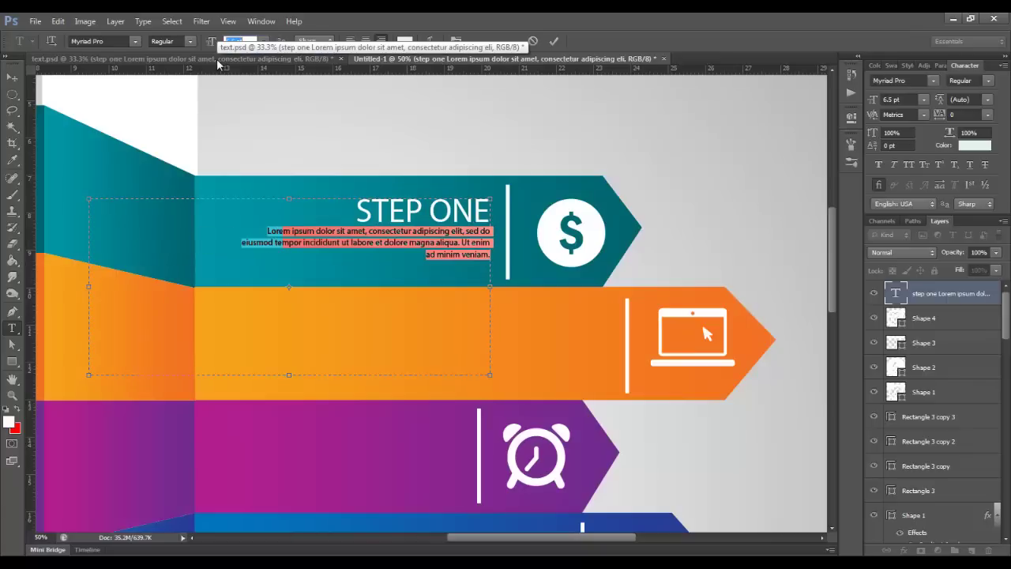
{"action": "key", "text": "Up"}
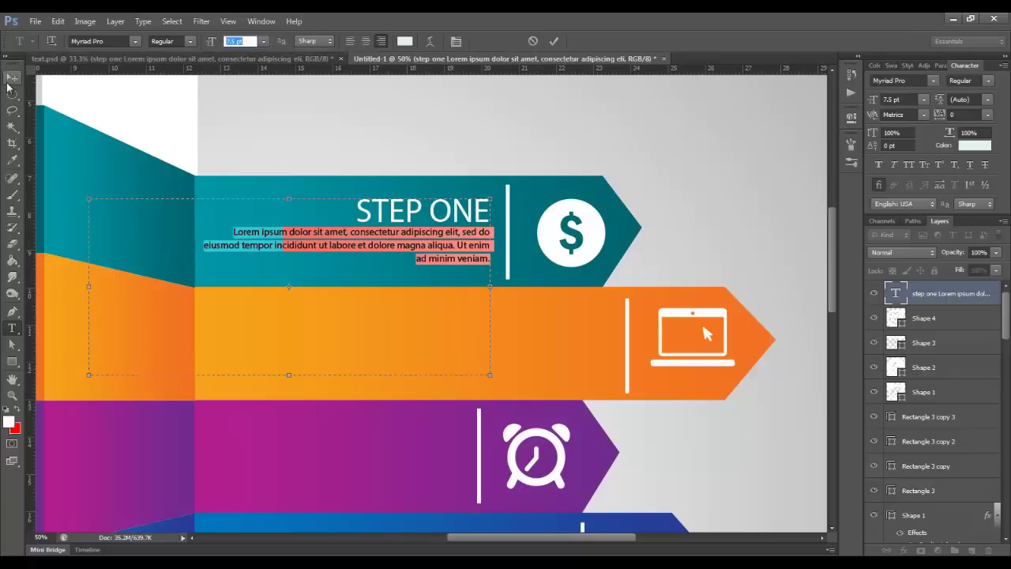
{"action": "left_click", "coordinate": [11, 76]}
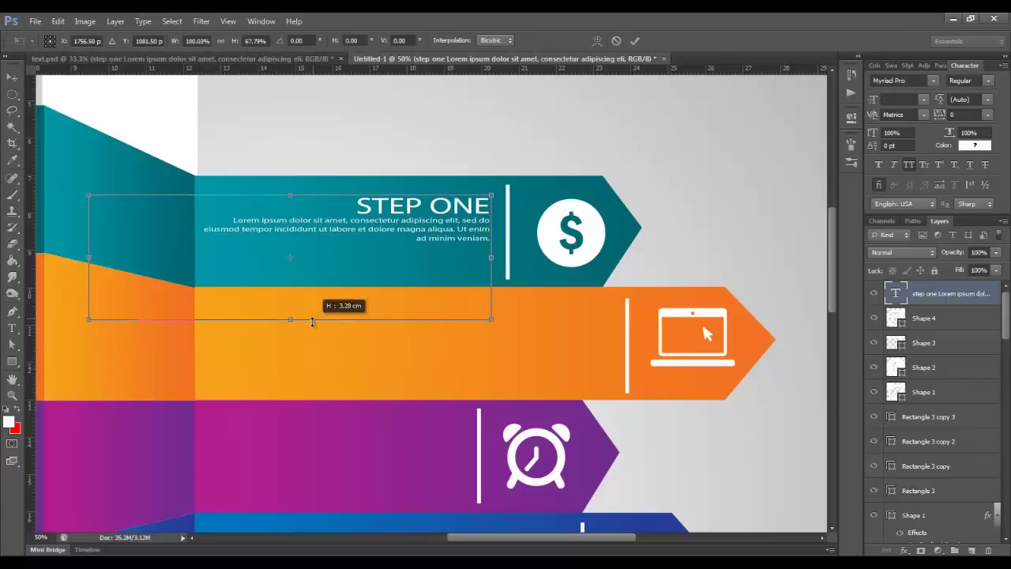
Step: Scale the whole STEP ONE text block down to about 90%
{"action": "left_click_drag", "start_coordinate": [289, 371], "coordinate": [290, 374]}
{"action": "left_click_drag", "start_coordinate": [89, 376], "coordinate": [126, 348]}
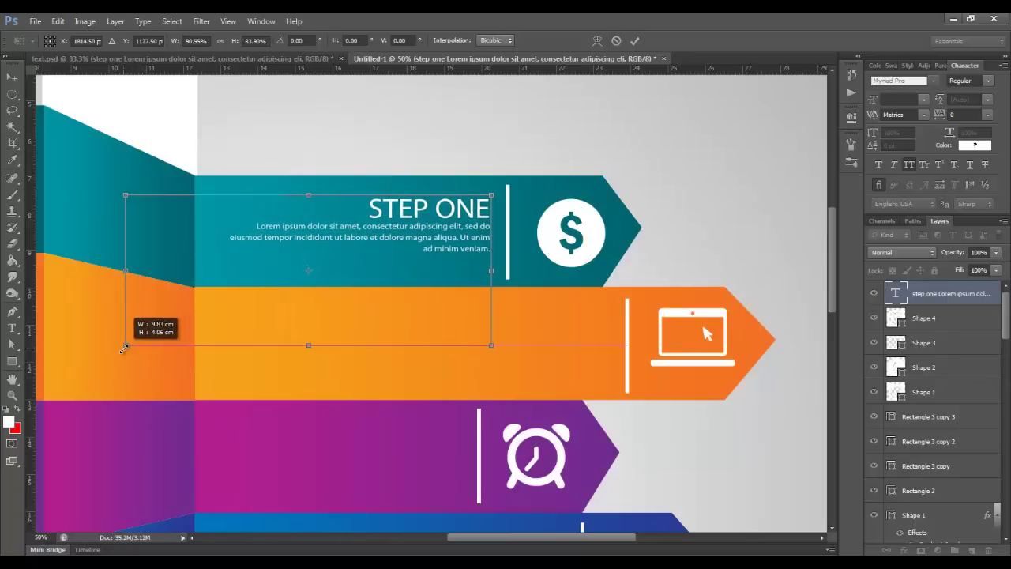
{"action": "key", "text": "Return"}
{"action": "left_click_drag", "start_coordinate": [427, 246], "coordinate": [413, 143]}
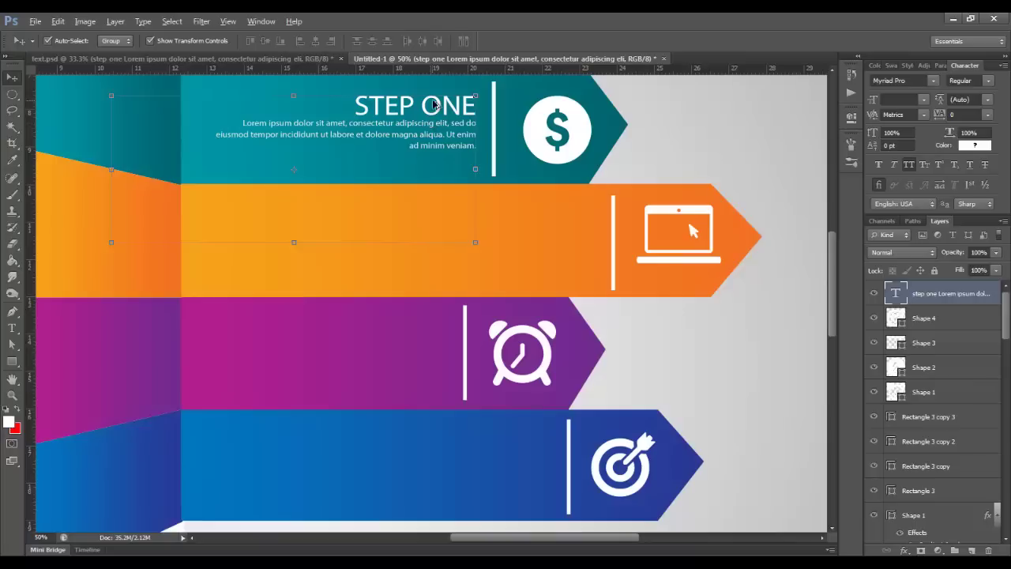
Step: Copy the STEP ONE text block onto the orange band and align it
{"action": "mouse_move", "coordinate": [437, 104]}
{"action": "left_mouse_down"}
{"action": "mouse_move", "coordinate": [516, 228]}
{"action": "mouse_move", "coordinate": [563, 221]}
{"action": "left_mouse_up"}
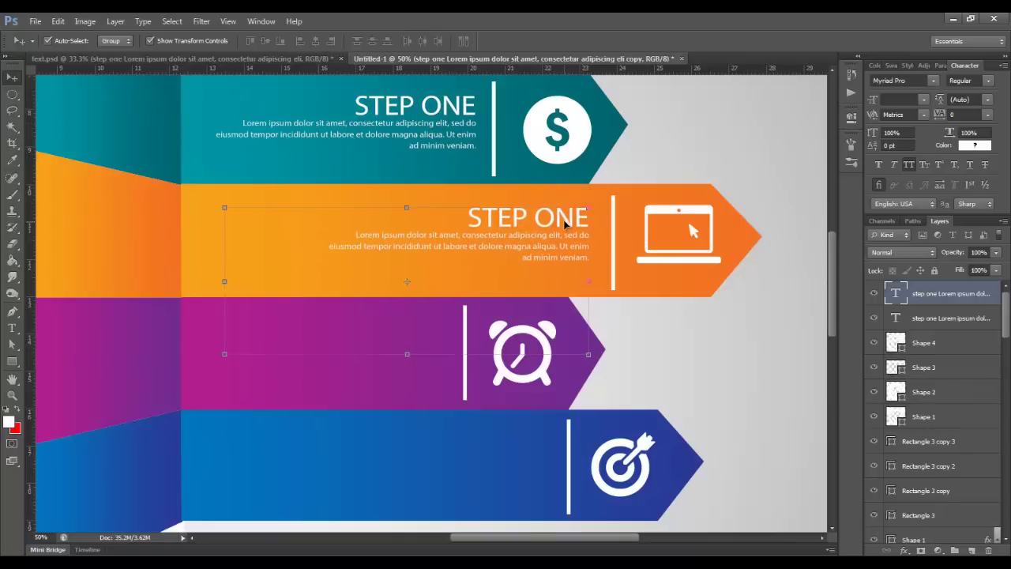
{"action": "key", "text": "Up"}
{"action": "key", "text": "Up"}
{"action": "key", "text": "Up"}
{"action": "key", "text": "Right"}
{"action": "key", "text": "Right"}
{"action": "key", "text": "Right"}
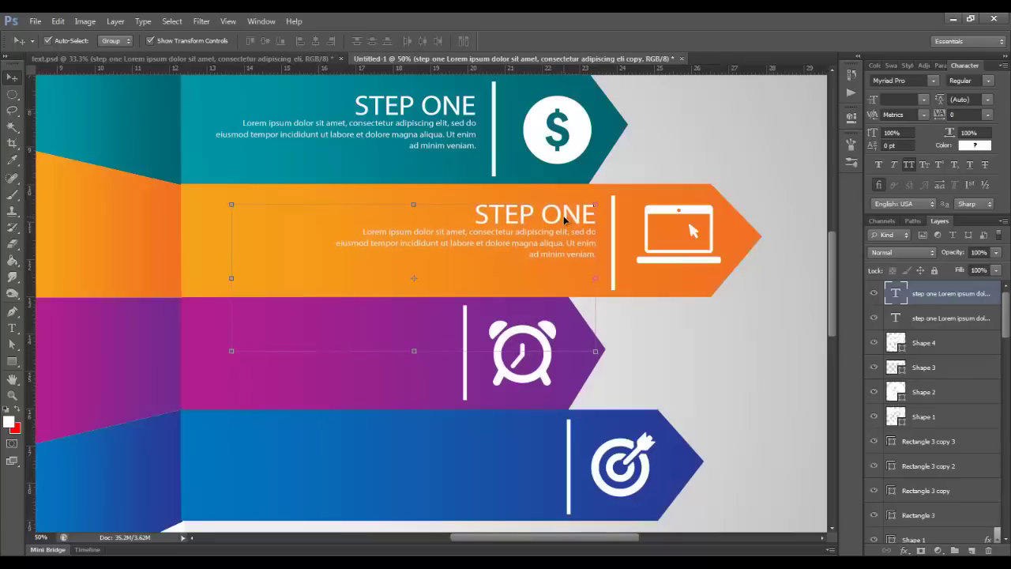
Step: Copy the STEP ONE text block onto the purple band and nudge it into place
{"action": "left_click_drag", "start_coordinate": [558, 214], "coordinate": [409, 335]}
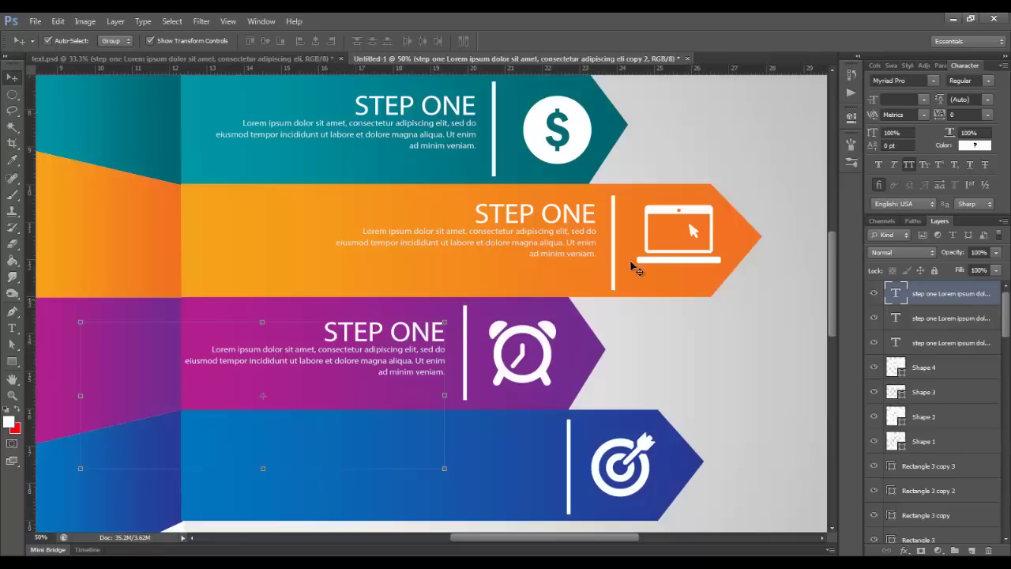
{"action": "key", "text": "Up"}
{"action": "key", "text": "Up"}
{"action": "key", "text": "Up"}
{"action": "key", "text": "Up"}
{"action": "key", "text": "Right"}
{"action": "key", "text": "Right"}
{"action": "key", "text": "Right"}
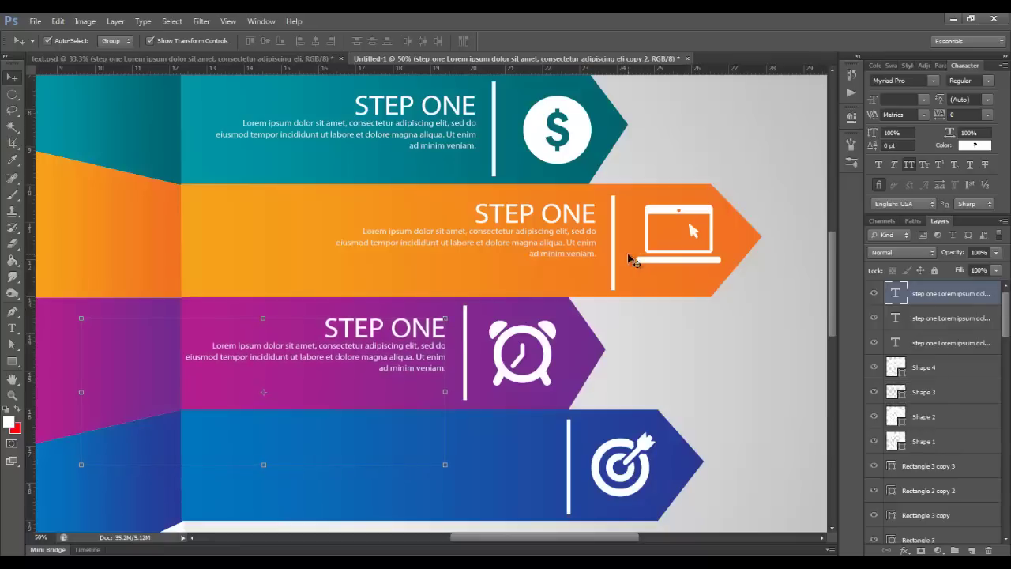
{"action": "key", "text": "Right"}
{"action": "key", "text": "Right"}
{"action": "key", "text": "Right"}
{"action": "key", "text": "Right"}
{"action": "key", "text": "Right"}
{"action": "key", "text": "Right"}
{"action": "key", "text": "Down"}
{"action": "key", "text": "Down"}
{"action": "key", "text": "Down"}
Step: Copy the STEP ONE text block onto the blue band, viewing the whole page
{"action": "scroll", "coordinate": [505, 319], "scroll_direction": "down", "scroll_amount": 2}
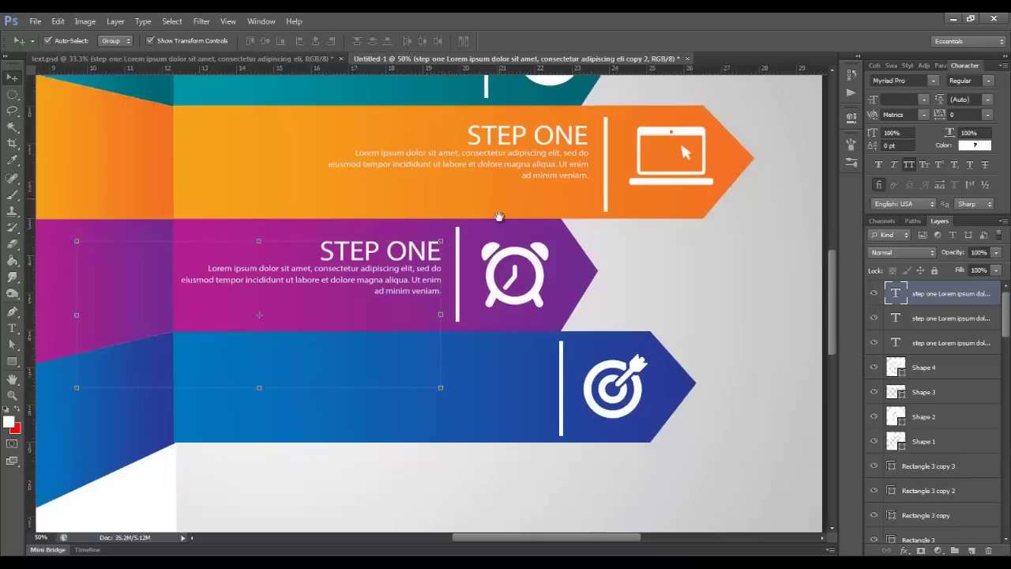
{"action": "scroll", "coordinate": [413, 222], "scroll_direction": "down", "scroll_amount": 1}
{"action": "key", "text": "ctrl+0"}
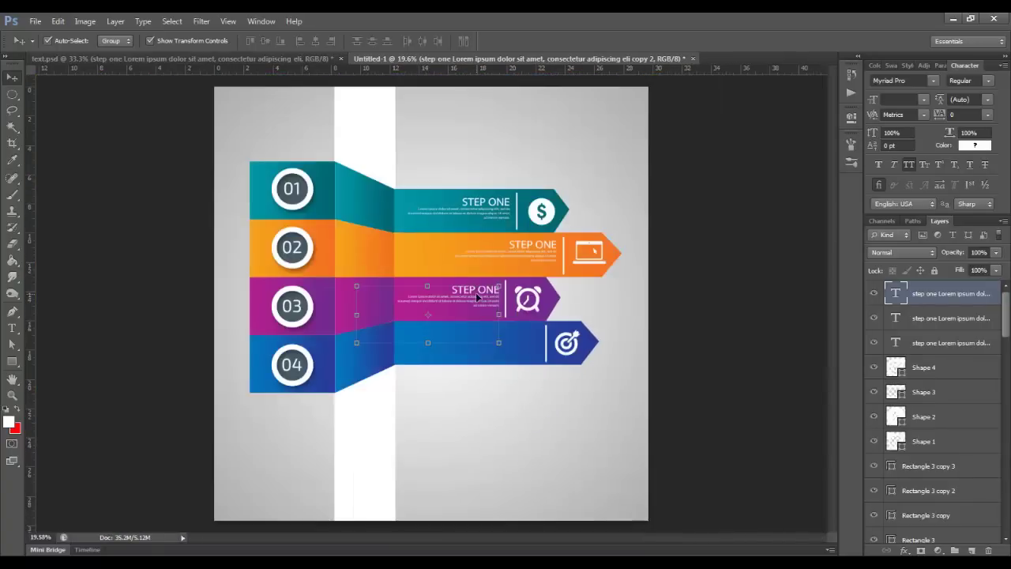
{"action": "left_click_drag", "start_coordinate": [474, 293], "coordinate": [507, 334]}
{"action": "left_click", "coordinate": [587, 398]}
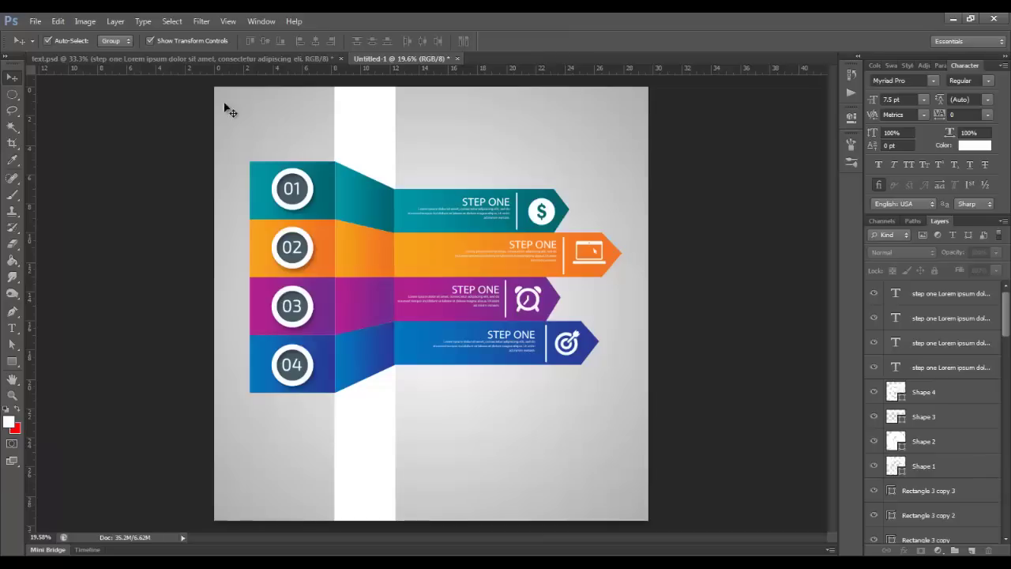
Step: Add an ARROW text line above the banners and enlarge it
{"action": "left_click", "coordinate": [11, 329]}
{"action": "left_click", "coordinate": [428, 136]}
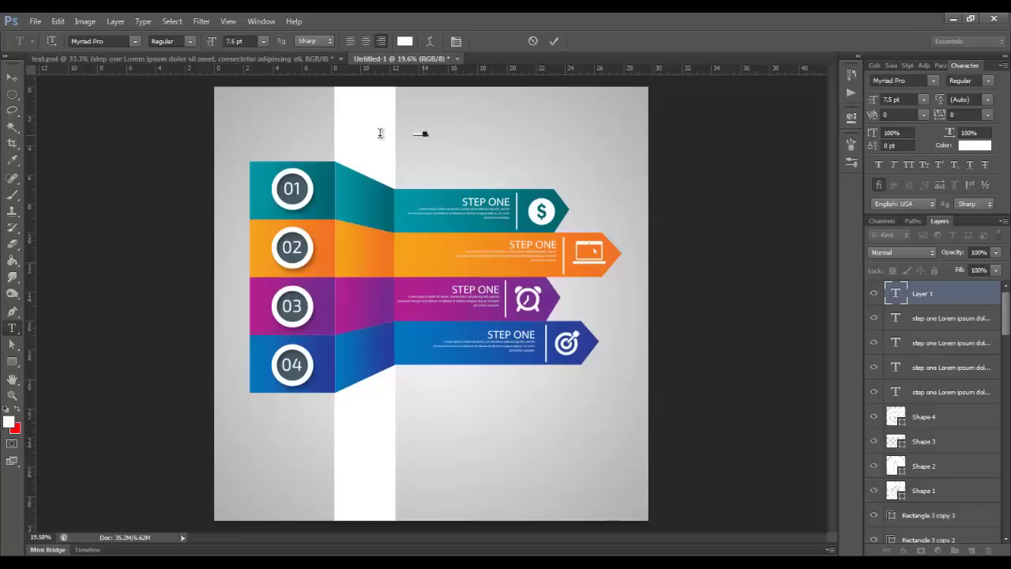
{"action": "left_click", "coordinate": [13, 79]}
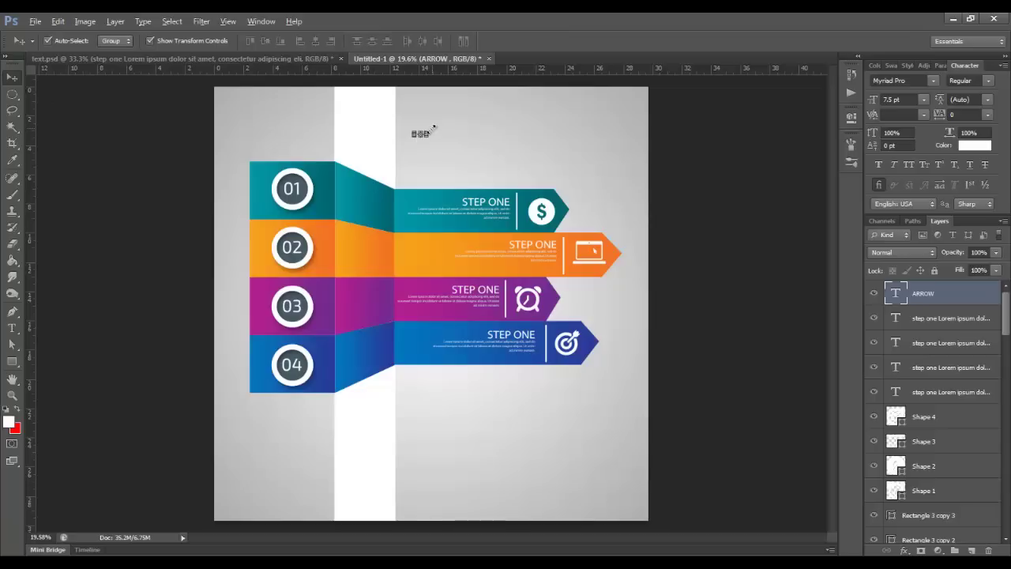
{"action": "mouse_move", "coordinate": [429, 128]}
{"action": "left_mouse_down"}
{"action": "mouse_move", "coordinate": [459, 122]}
{"action": "mouse_move", "coordinate": [470, 136]}
{"action": "left_mouse_up"}
{"action": "key", "text": "Return"}
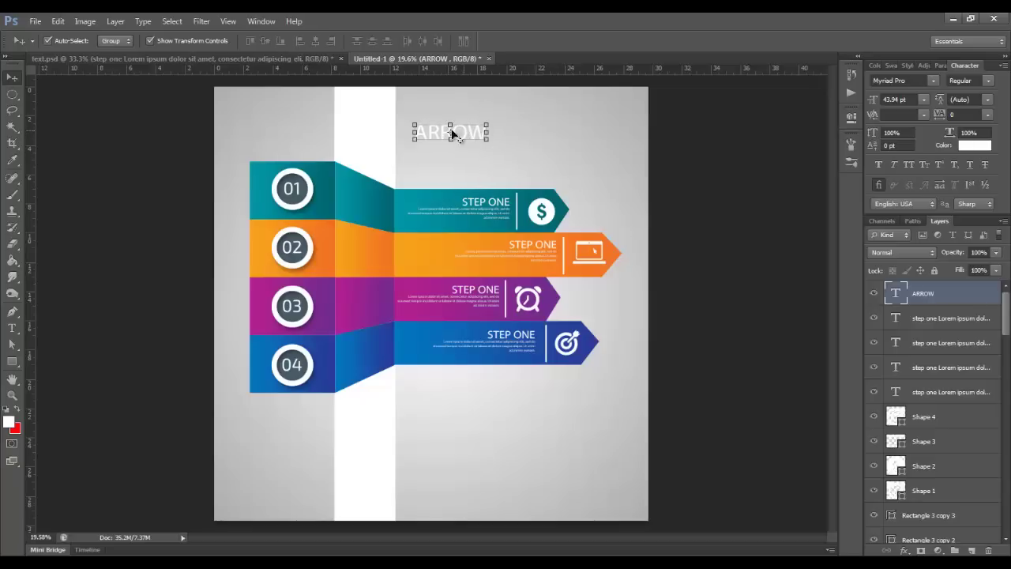
Step: Recolour the ARROW title to dark grey #455a64
{"action": "double_click", "coordinate": [454, 134]}
{"action": "key", "text": "ctrl+a"}
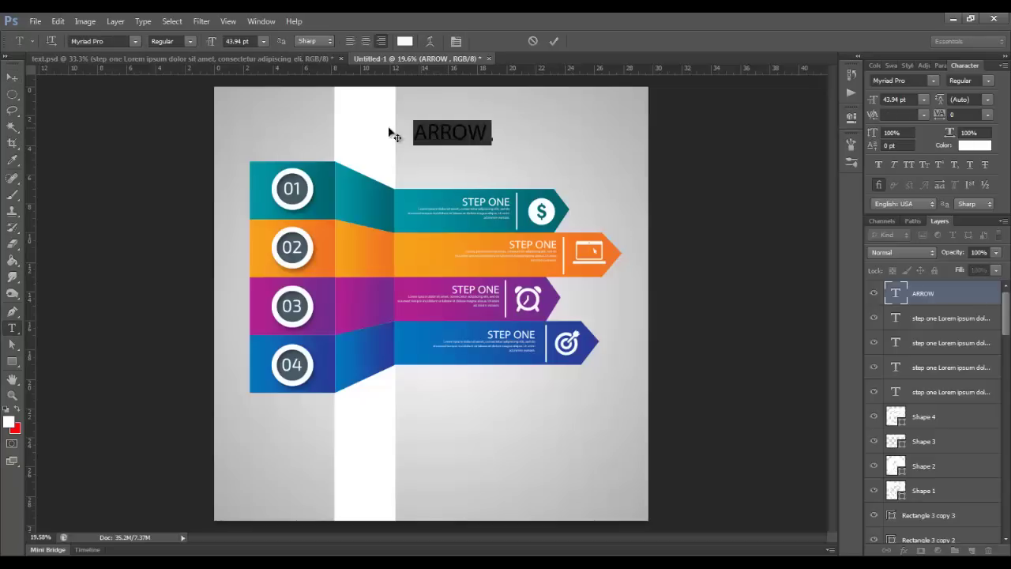
{"action": "left_click", "coordinate": [405, 42]}
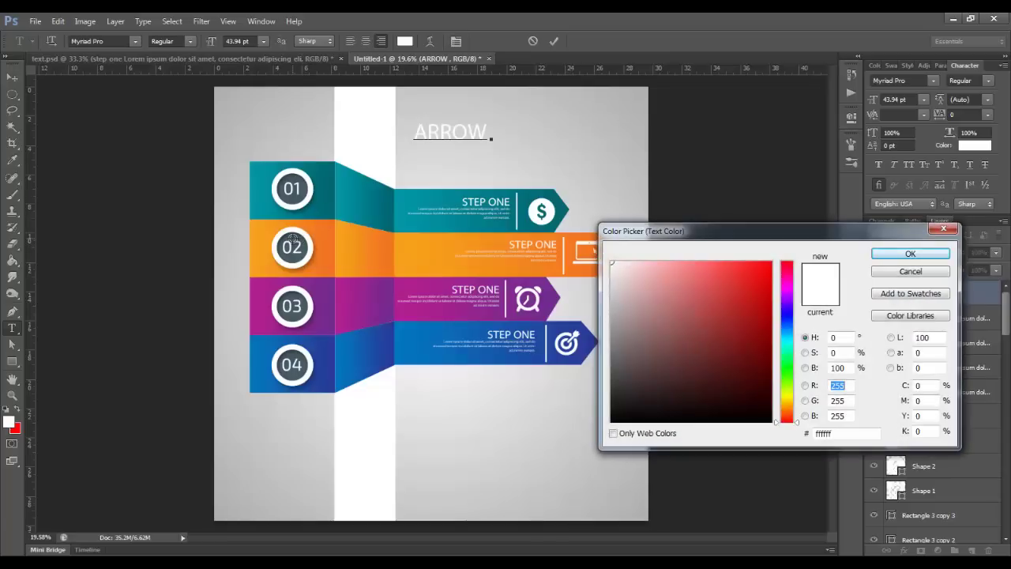
{"action": "left_click", "coordinate": [291, 240]}
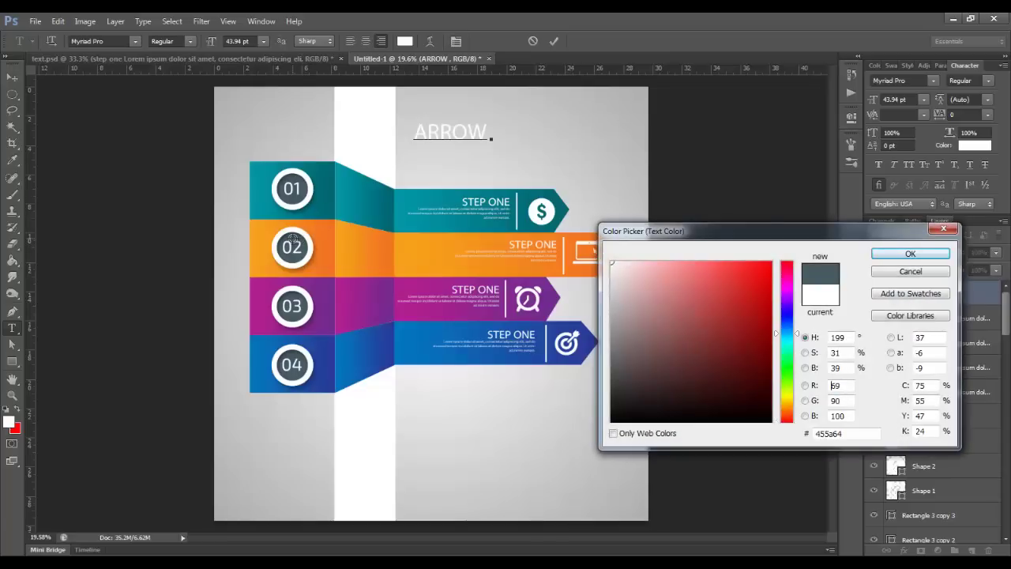
{"action": "left_click", "coordinate": [903, 253]}
Step: Retype the title as 'ARROW INFOGRAPHICS' with 'DESIGN TEMPLATE' on a second line
{"action": "left_click", "coordinate": [490, 133]}
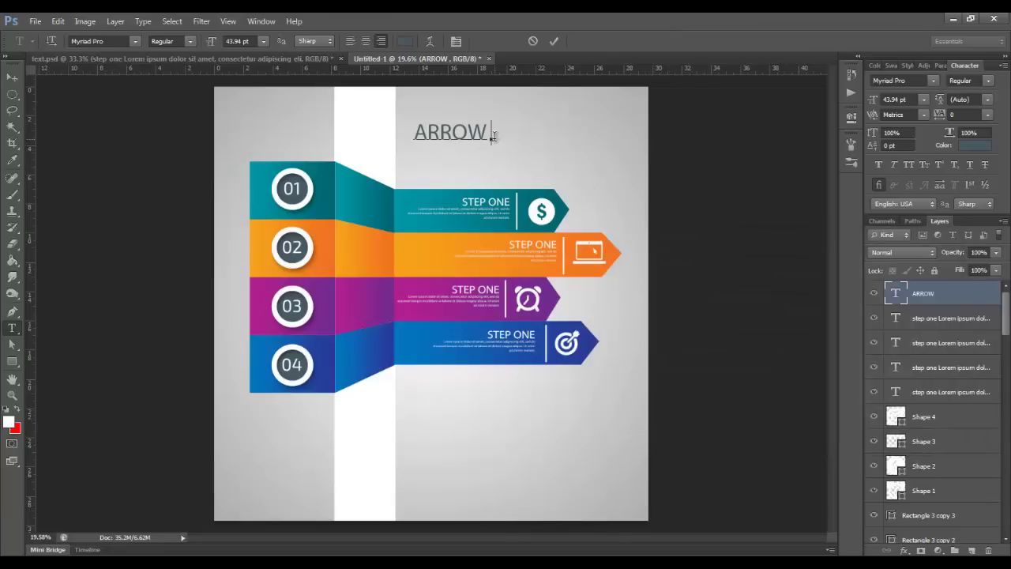
{"action": "key", "text": "BackSpace"}
{"action": "key", "text": "BackSpace"}
{"action": "key", "text": "BackSpace"}
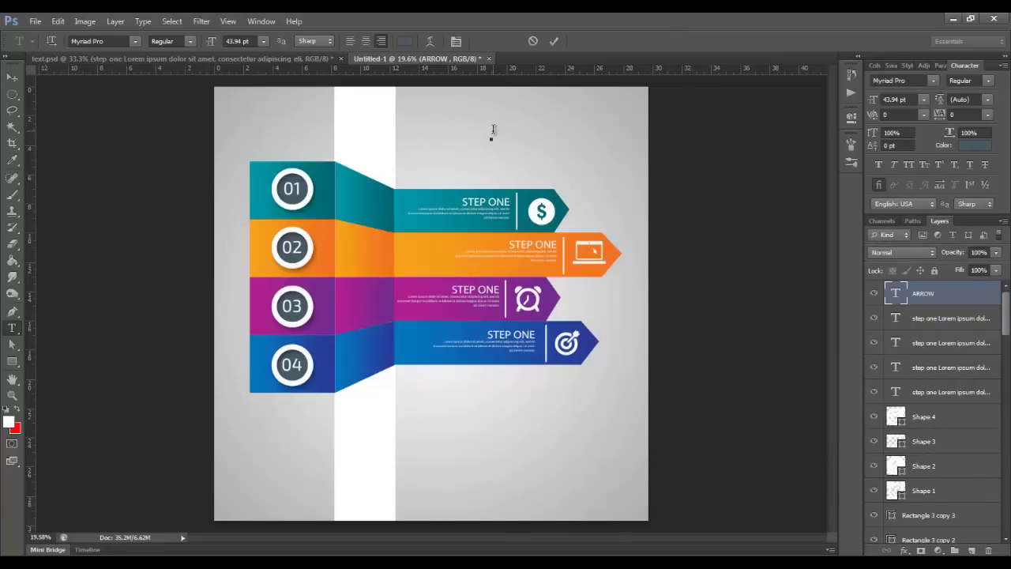
{"action": "type", "text": "A"}
{"action": "type", "text": "RRO"}
{"action": "type", "text": "W IN"}
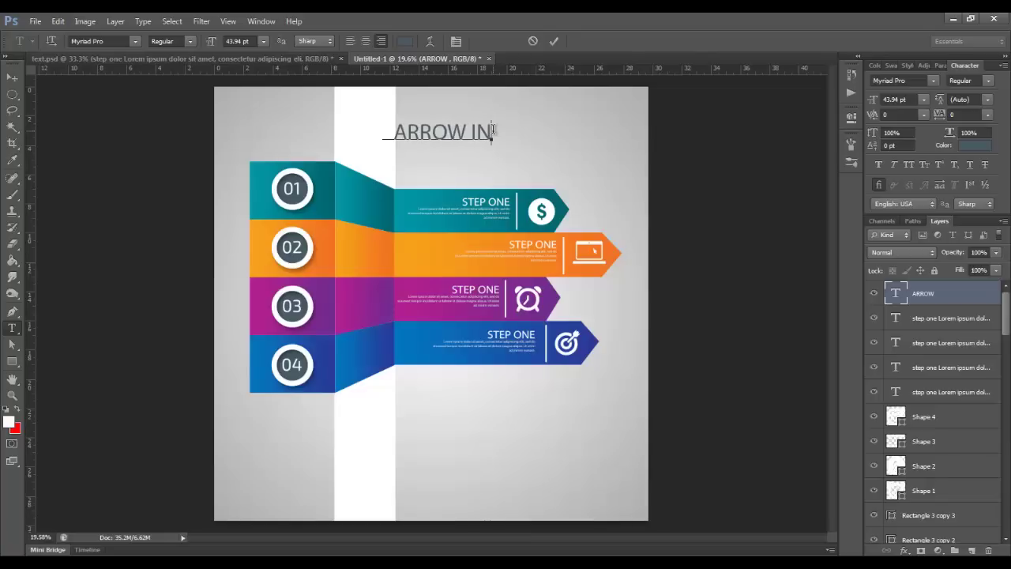
{"action": "type", "text": "FOGR"}
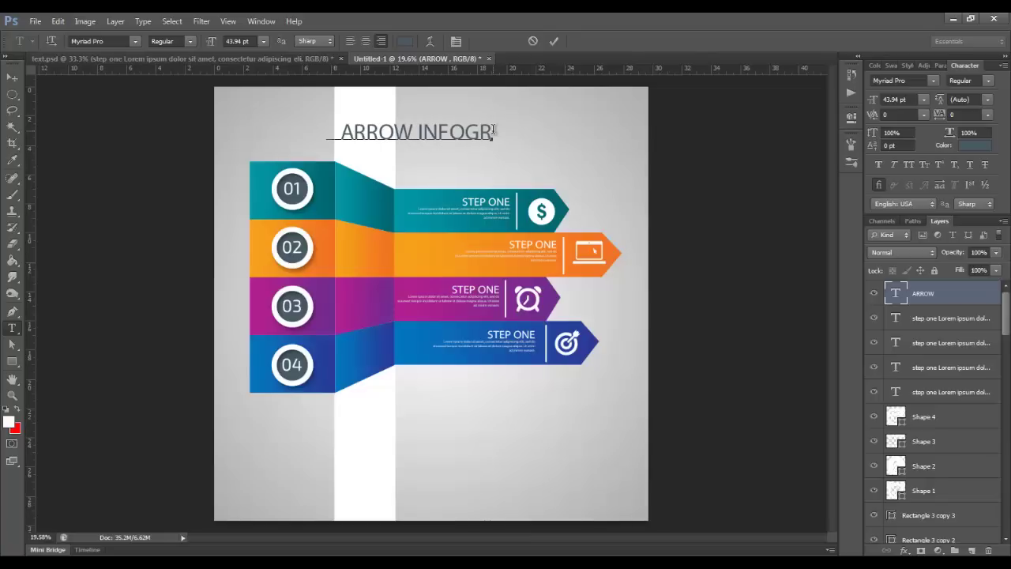
{"action": "type", "text": "APHIC"}
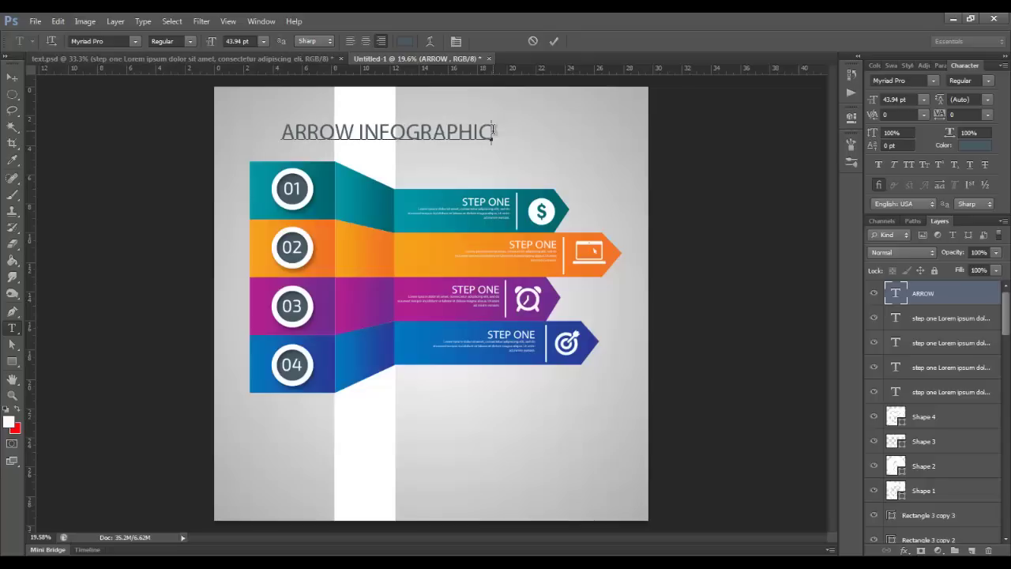
{"action": "type", "text": "S"}
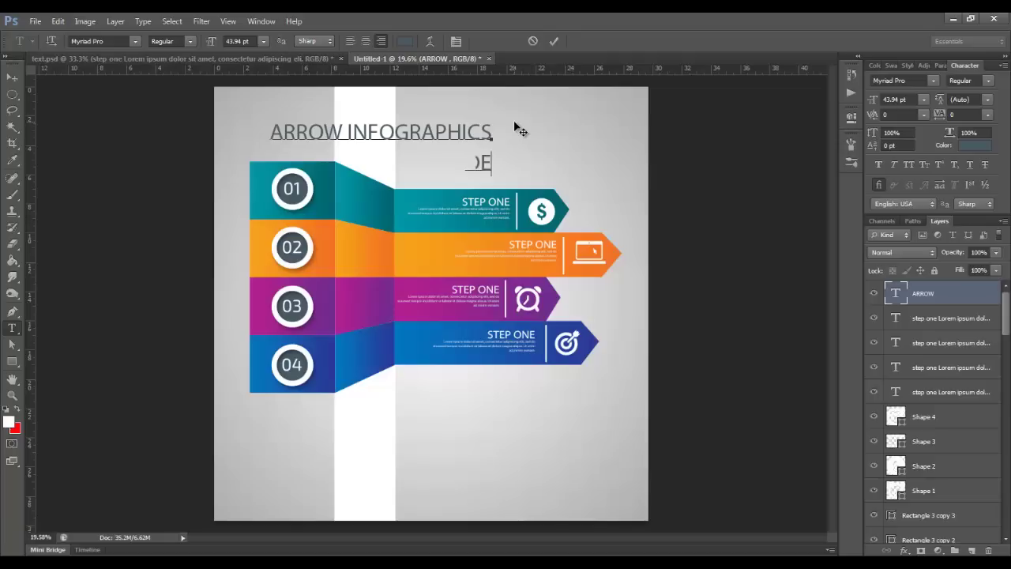
{"action": "type", "text": "SI"}
{"action": "type", "text": "GN TEM"}
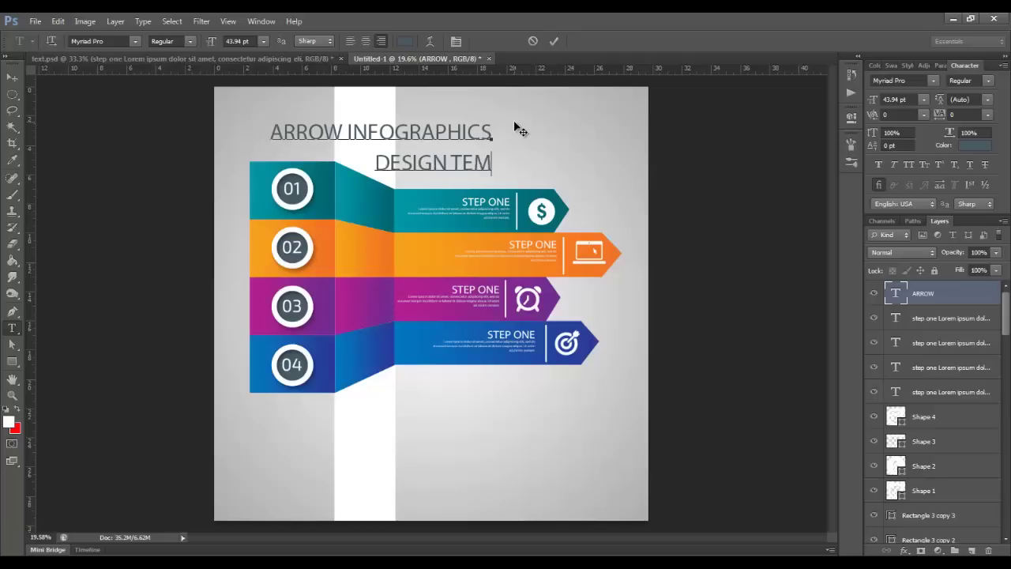
{"action": "type", "text": "PLATE"}
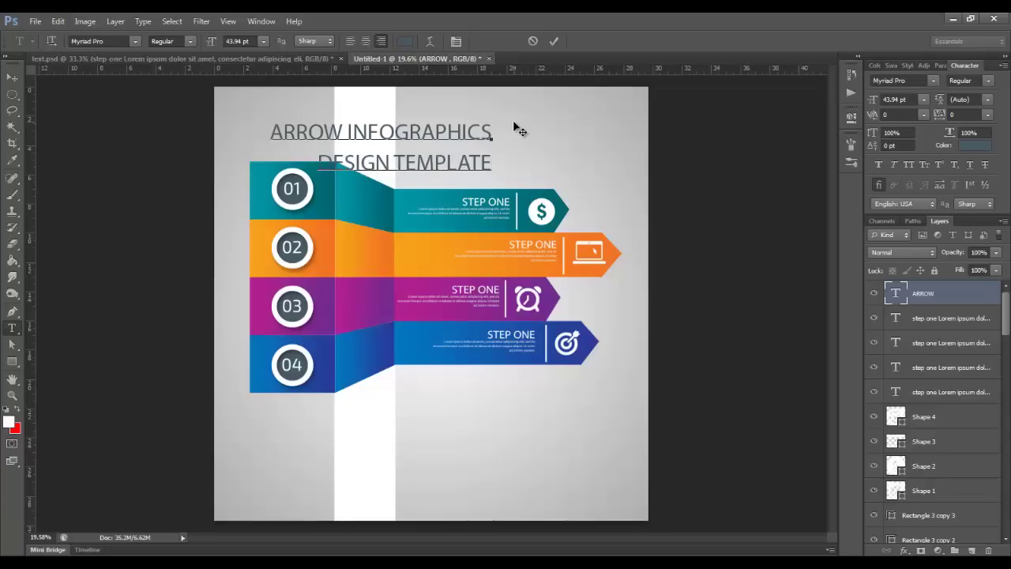
{"action": "left_click_drag", "start_coordinate": [489, 161], "coordinate": [321, 166]}
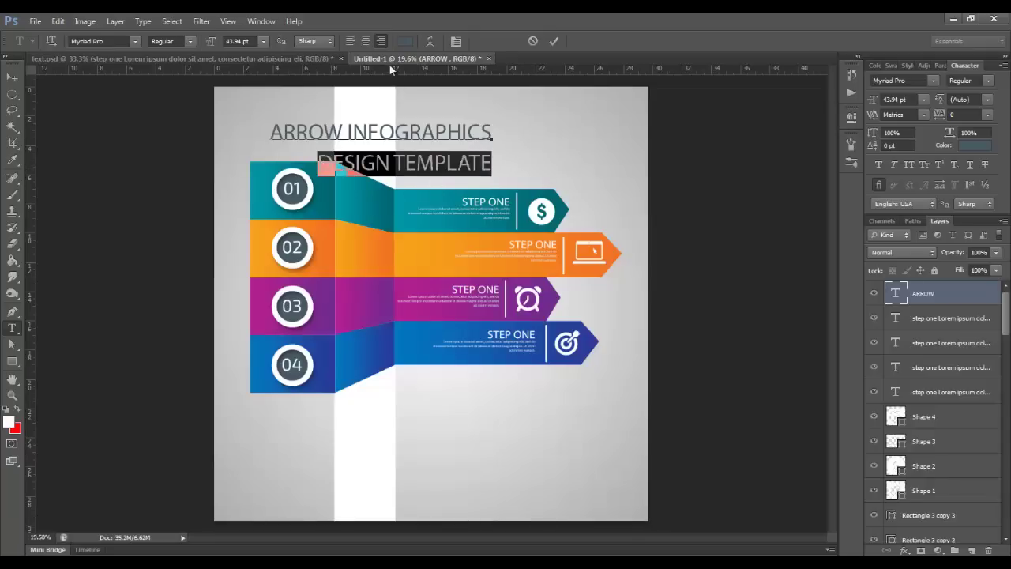
Step: Color the DESIGN TEMPLATE line a paler gray, #728087
{"action": "left_click", "coordinate": [405, 42]}
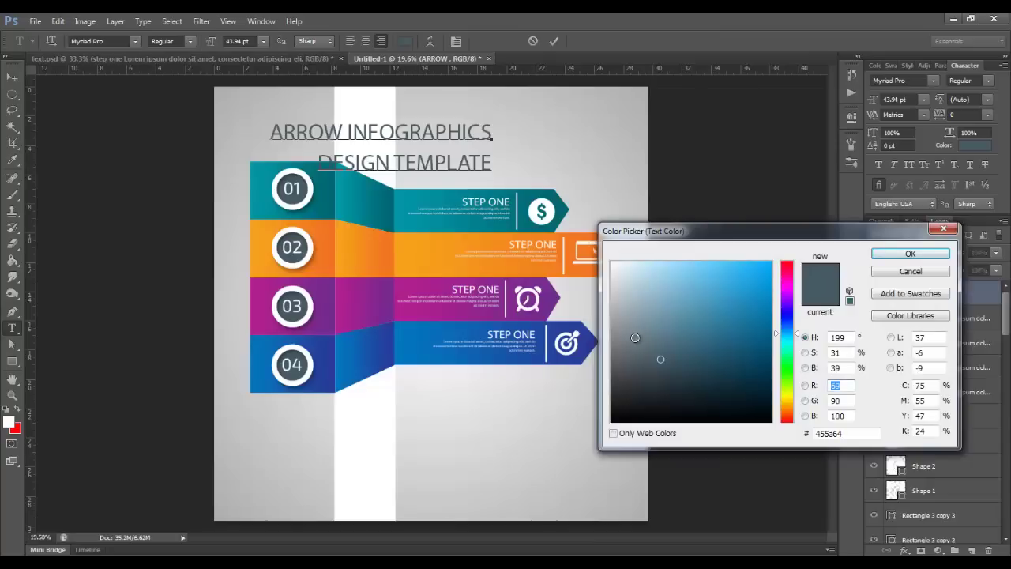
{"action": "left_click", "coordinate": [636, 337]}
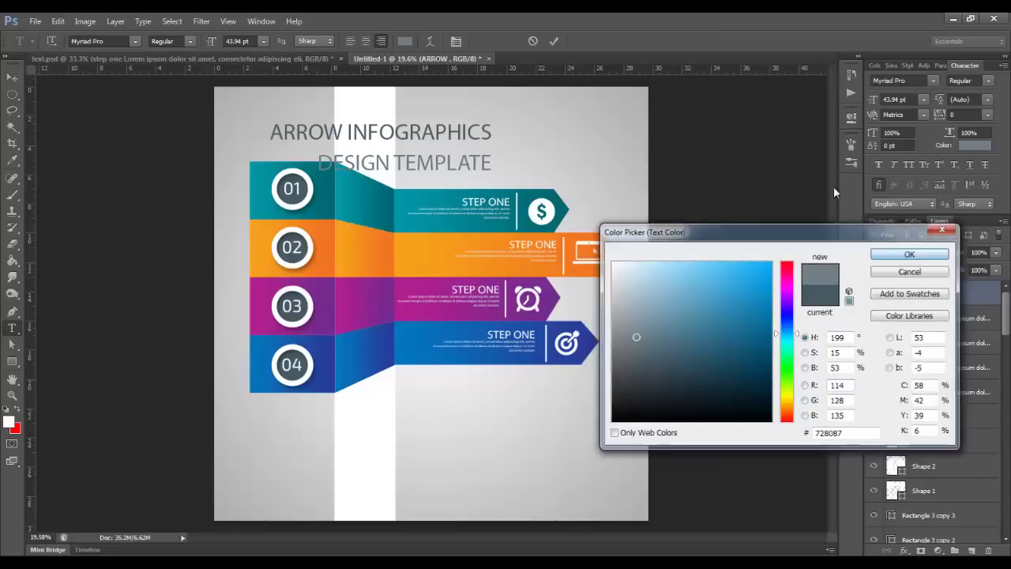
{"action": "left_click", "coordinate": [908, 254]}
{"action": "left_click", "coordinate": [11, 79]}
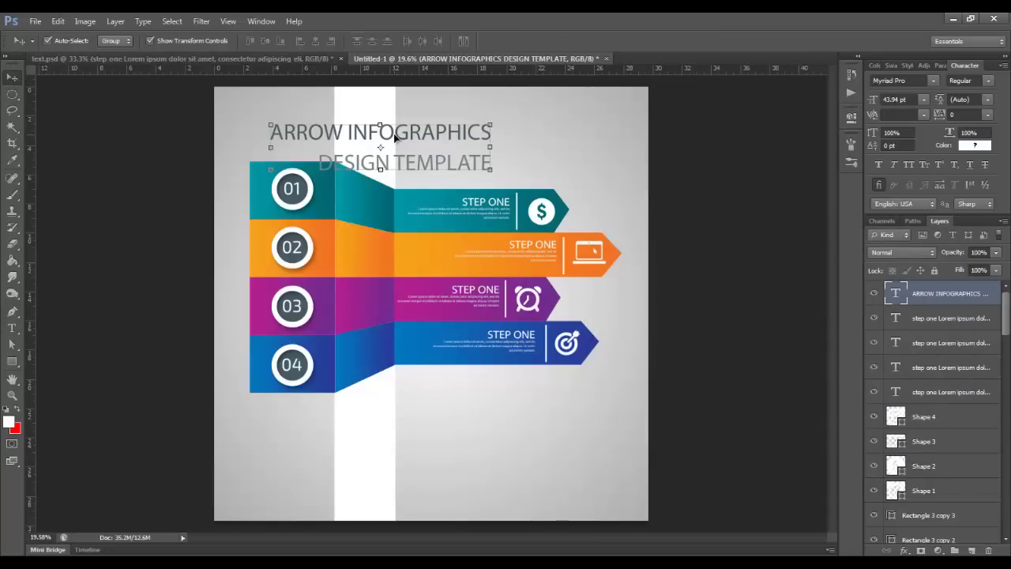
Step: Move the title to the page's top right and resize it to 35 pt
{"action": "left_click_drag", "start_coordinate": [384, 136], "coordinate": [516, 118]}
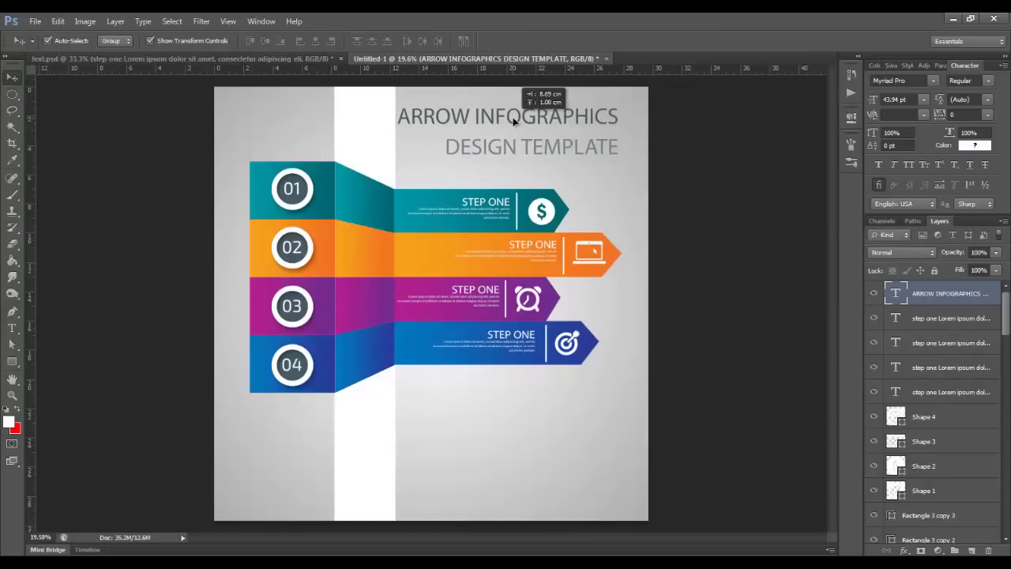
{"action": "left_click_drag", "start_coordinate": [515, 117], "coordinate": [515, 117]}
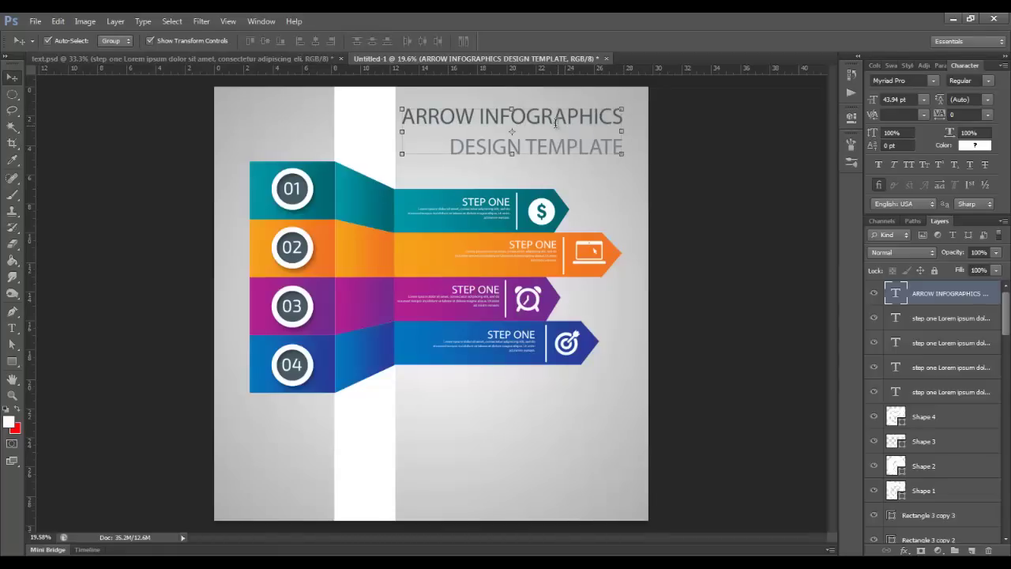
{"action": "key", "text": "t"}
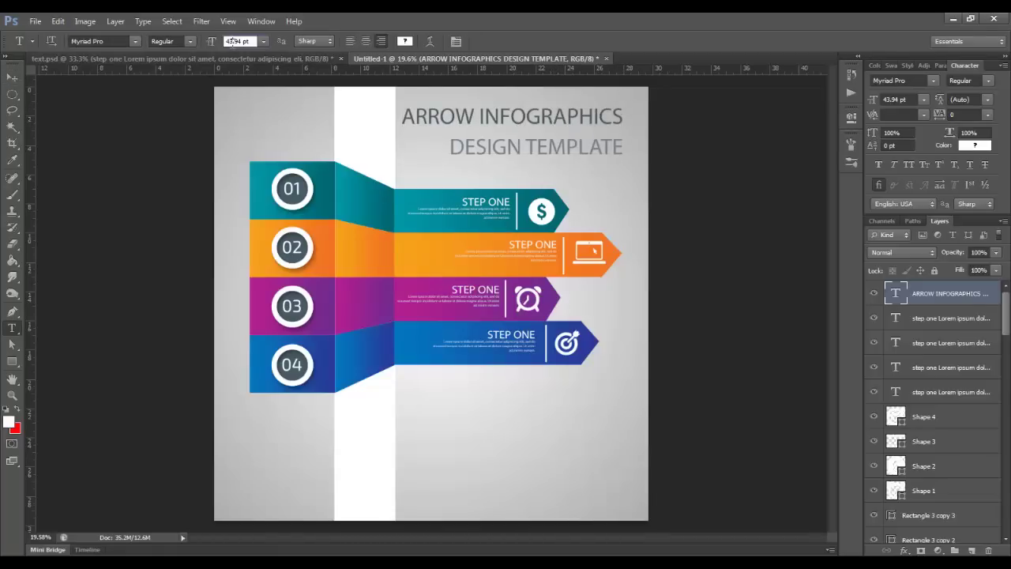
{"action": "key", "text": "Down"}
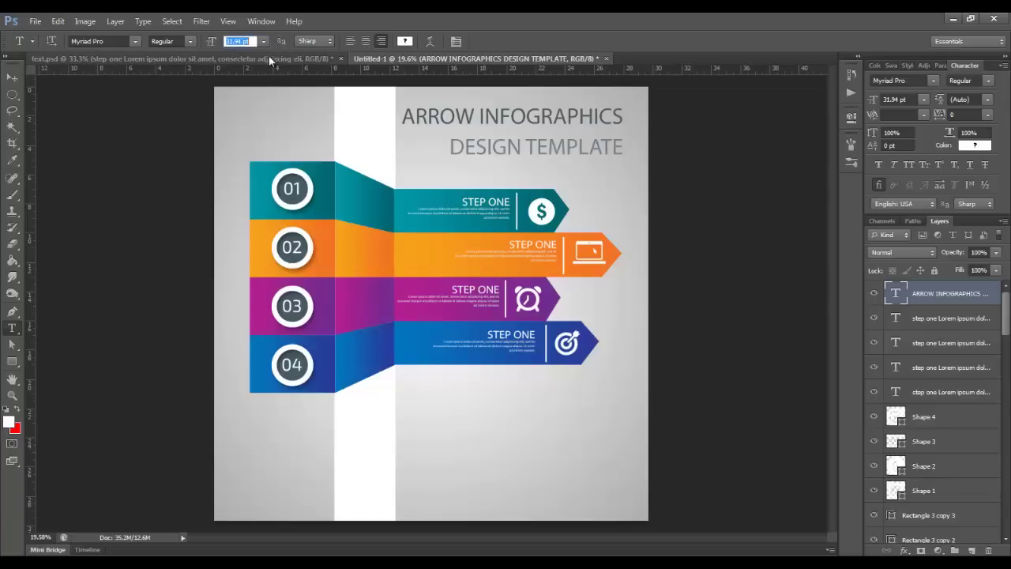
{"action": "key", "text": "shift+Down"}
{"action": "key", "text": "Down"}
{"action": "key", "text": "Down"}
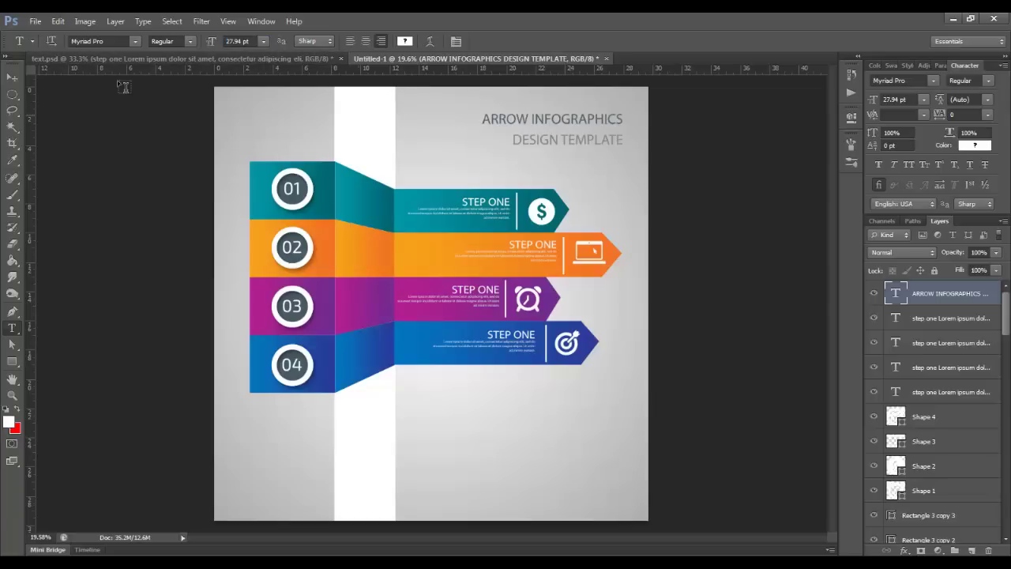
{"action": "left_click", "coordinate": [243, 41]}
{"action": "type", "text": "35pt"}
{"action": "key", "text": "Return"}
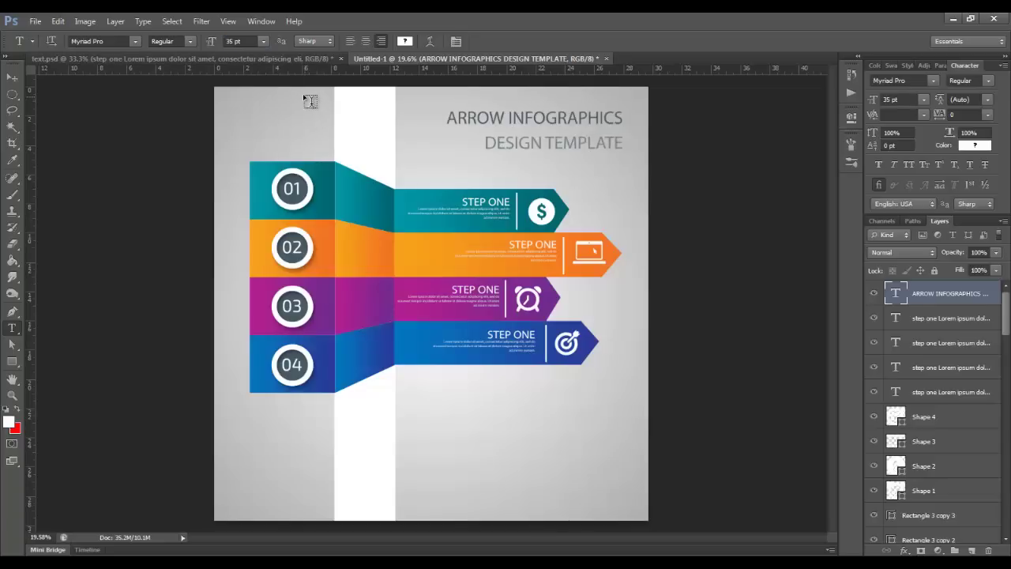
Step: Nudge the title slightly left to finalize its top-right position
{"action": "left_click", "coordinate": [11, 79]}
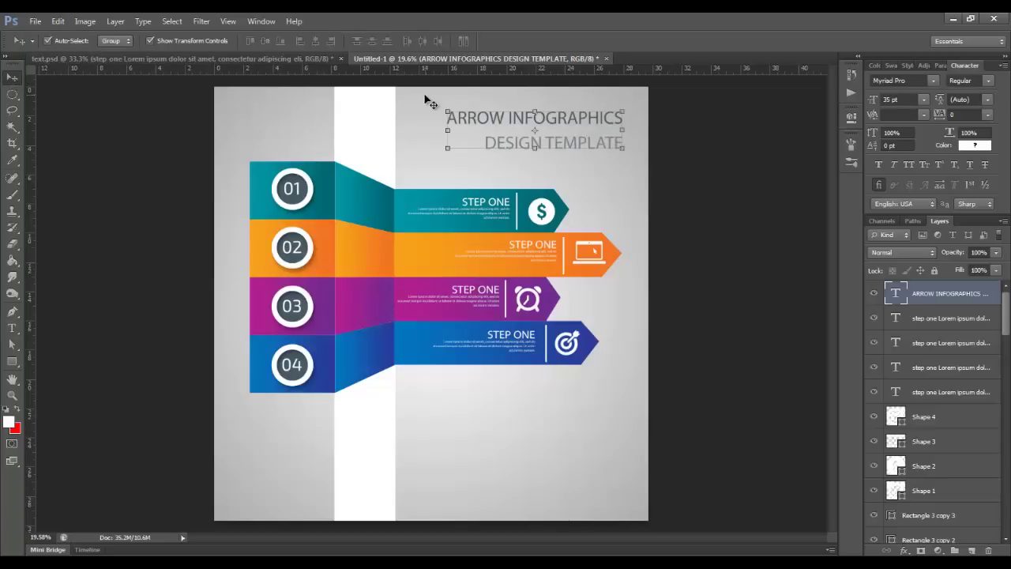
{"action": "key", "text": "shift+Left"}
{"action": "key", "text": "shift+Left"}
{"action": "key", "text": "shift+Left"}
{"action": "key", "text": "shift+Left"}
{"action": "key", "text": "shift+Left"}
{"action": "key", "text": "shift+Left"}
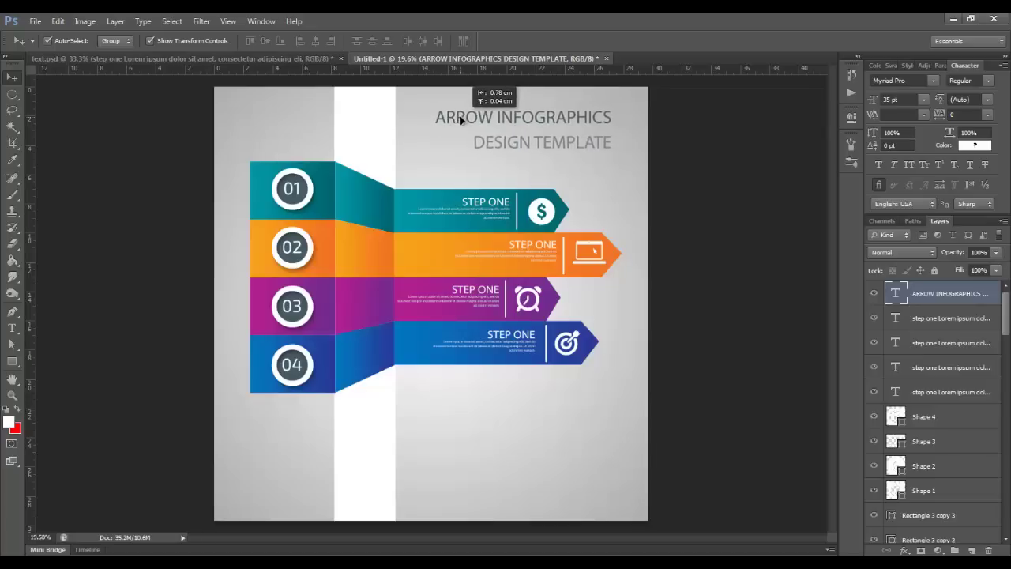
{"action": "key", "text": "shift+Left"}
{"action": "key", "text": "shift+Left"}
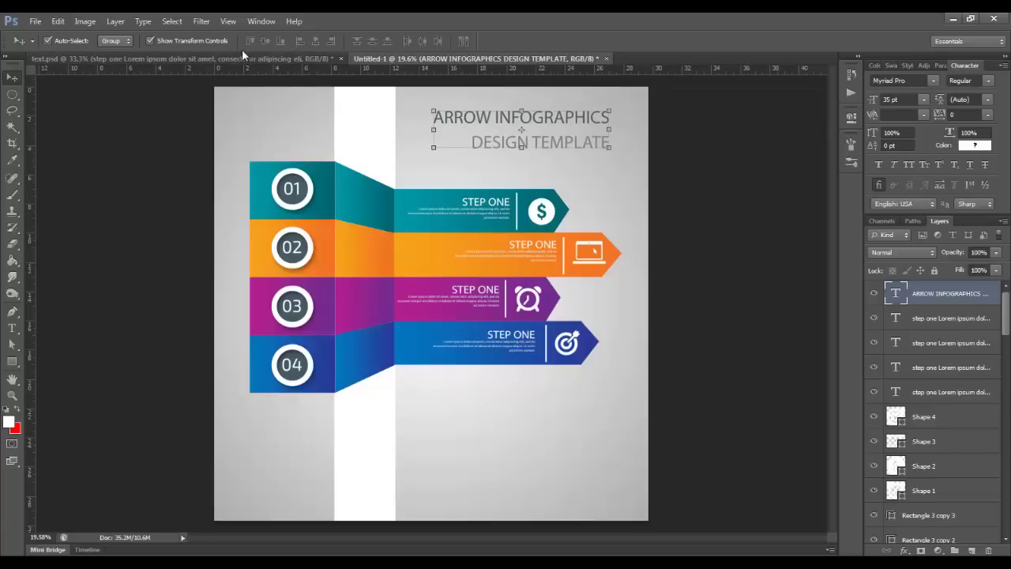
Step: Bring The Sun credit group from text.psd into Untitled-1, placed small at the bottom centre
{"action": "left_click", "coordinate": [237, 58]}
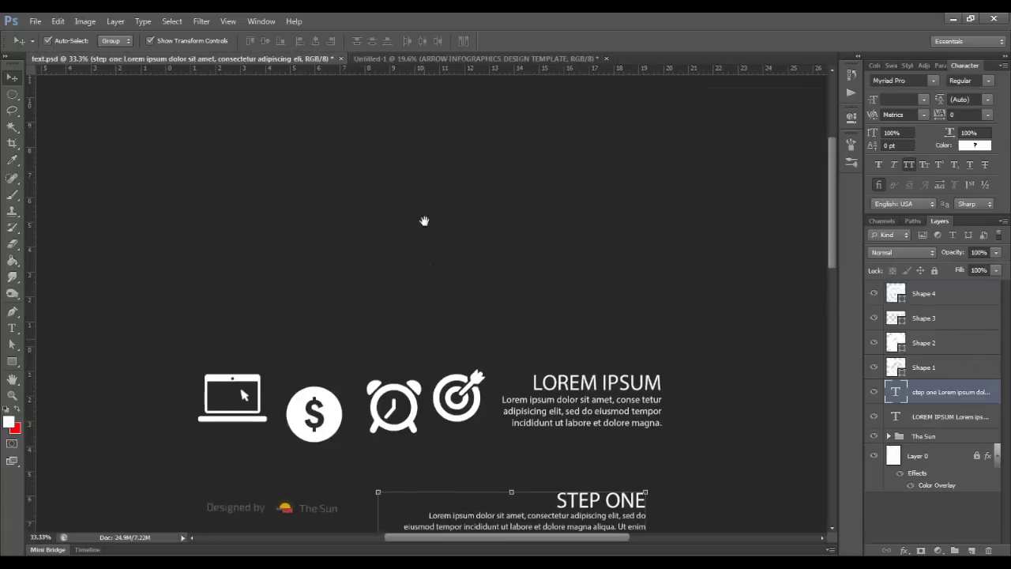
{"action": "scroll", "coordinate": [343, 350], "scroll_direction": "down", "scroll_amount": 5}
{"action": "scroll", "coordinate": [281, 312], "scroll_direction": "down", "scroll_amount": 2}
{"action": "left_click", "coordinate": [279, 312]}
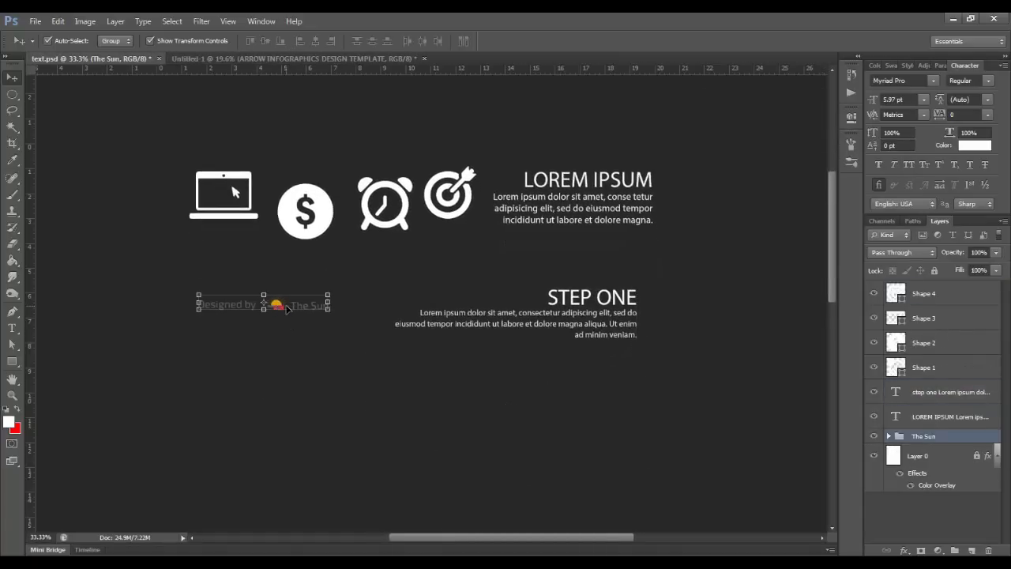
{"action": "left_click_drag", "start_coordinate": [331, 298], "coordinate": [334, 62]}
{"action": "key", "text": "Escape"}
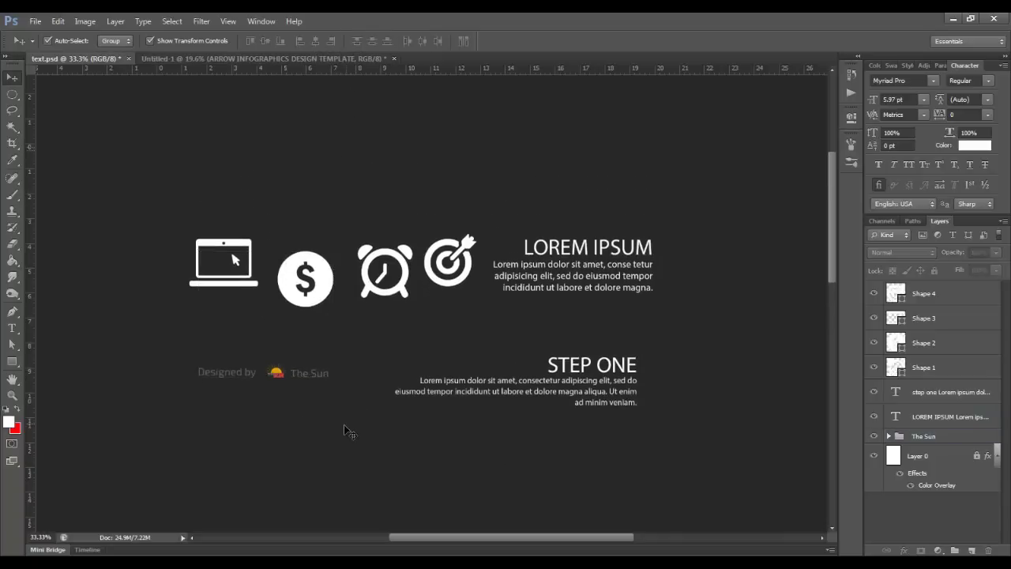
{"action": "left_click_drag", "start_coordinate": [247, 377], "coordinate": [174, 77]}
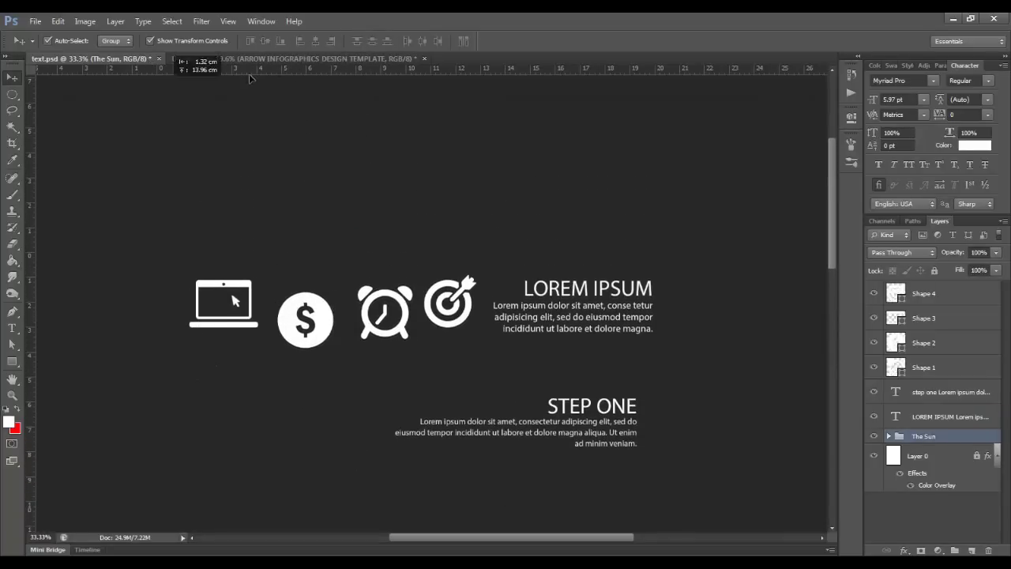
{"action": "mouse_move", "coordinate": [174, 77]}
{"action": "left_mouse_down"}
{"action": "mouse_move", "coordinate": [253, 68]}
{"action": "mouse_move", "coordinate": [461, 452]}
{"action": "mouse_move", "coordinate": [452, 500]}
{"action": "left_mouse_up"}
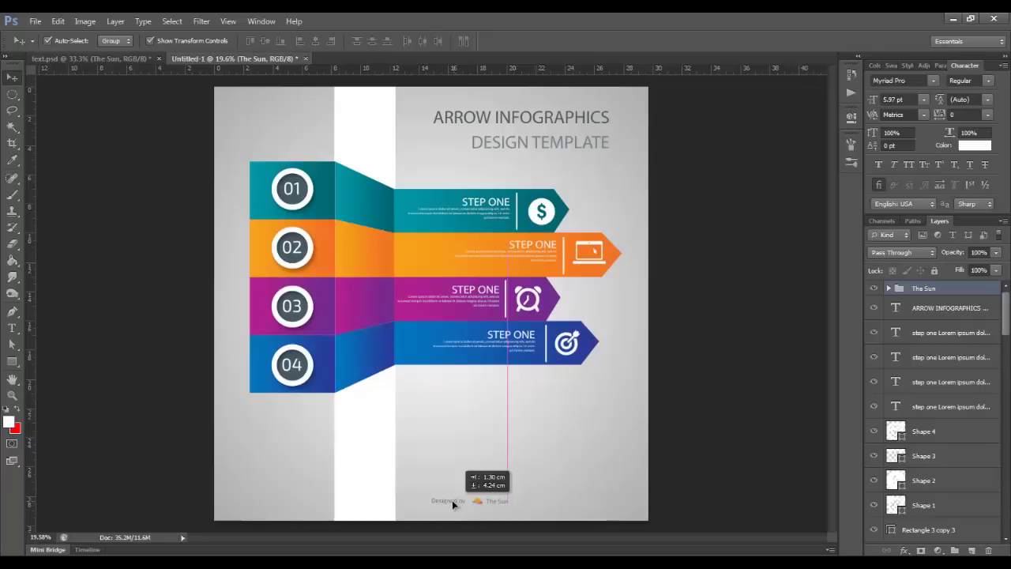
{"action": "left_click_drag", "start_coordinate": [452, 503], "coordinate": [515, 491]}
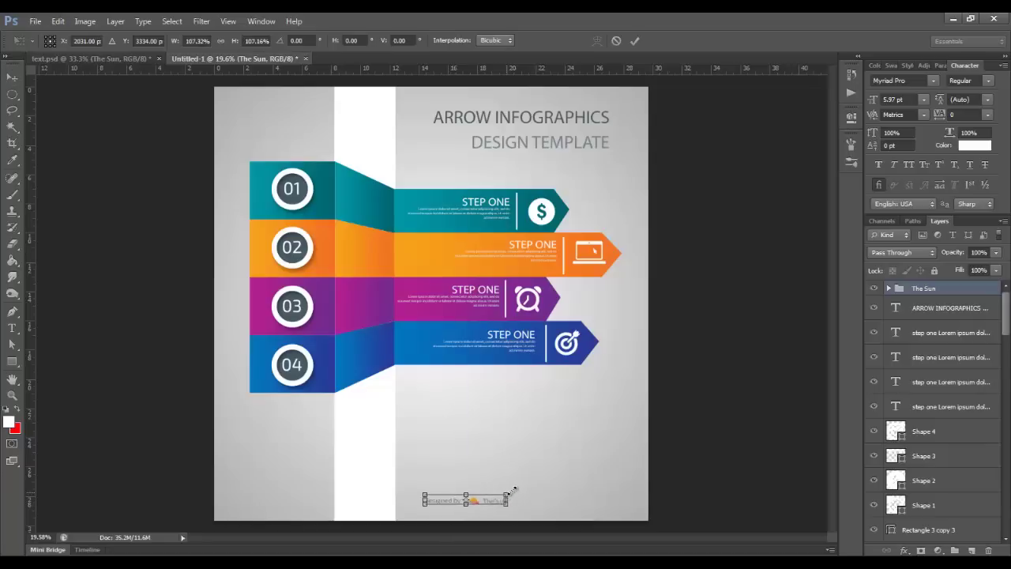
{"action": "key", "text": "Return"}
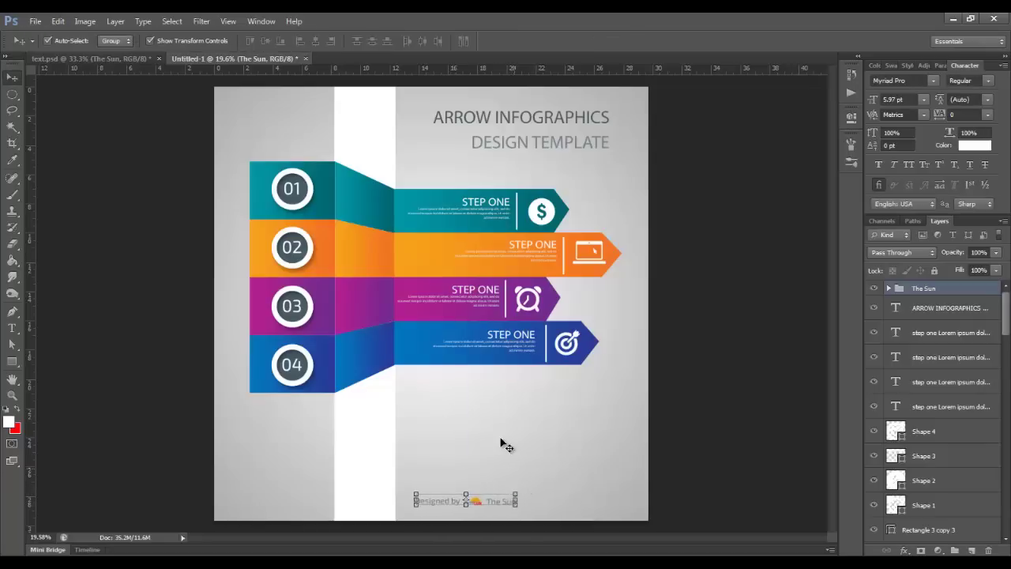